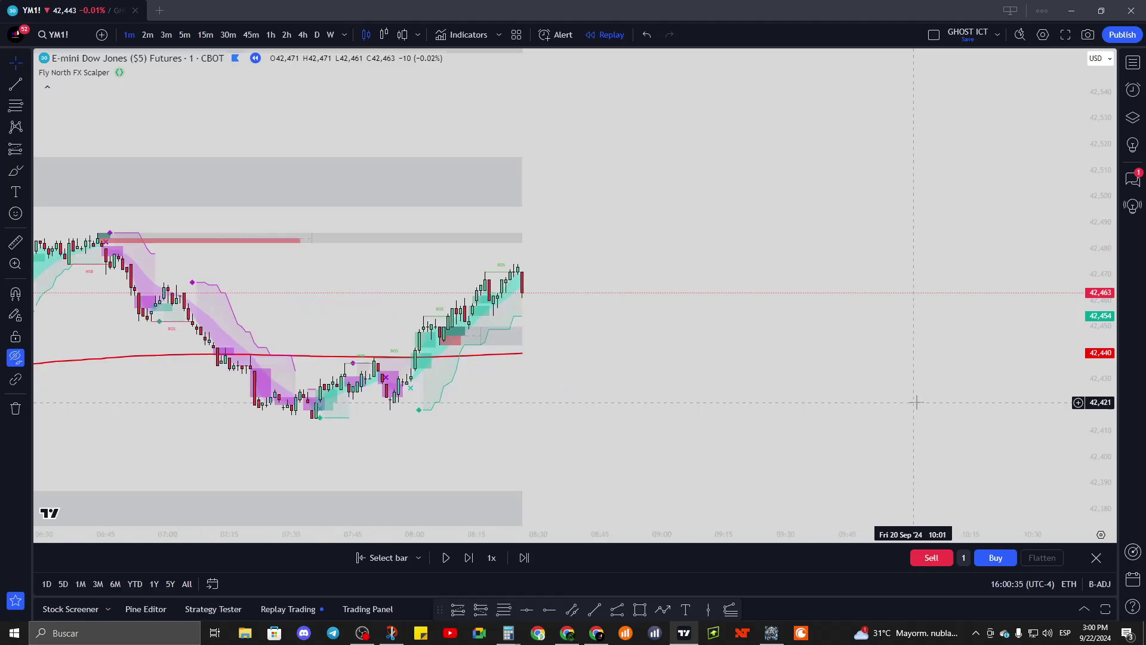
- Examine the Fly North FX Scalper signals and zones across the one-minute YM1! price swings between 05:00 and 08:30 on 20 September
scroll(742, 366, down, 1)
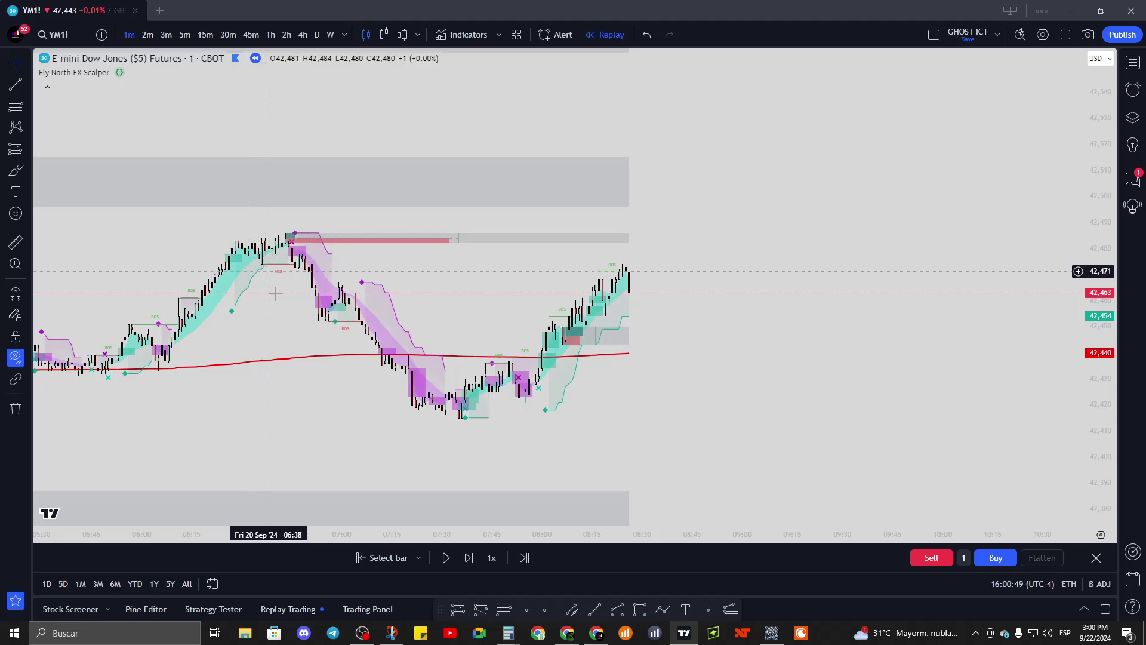
drag(300, 303, 360, 321)
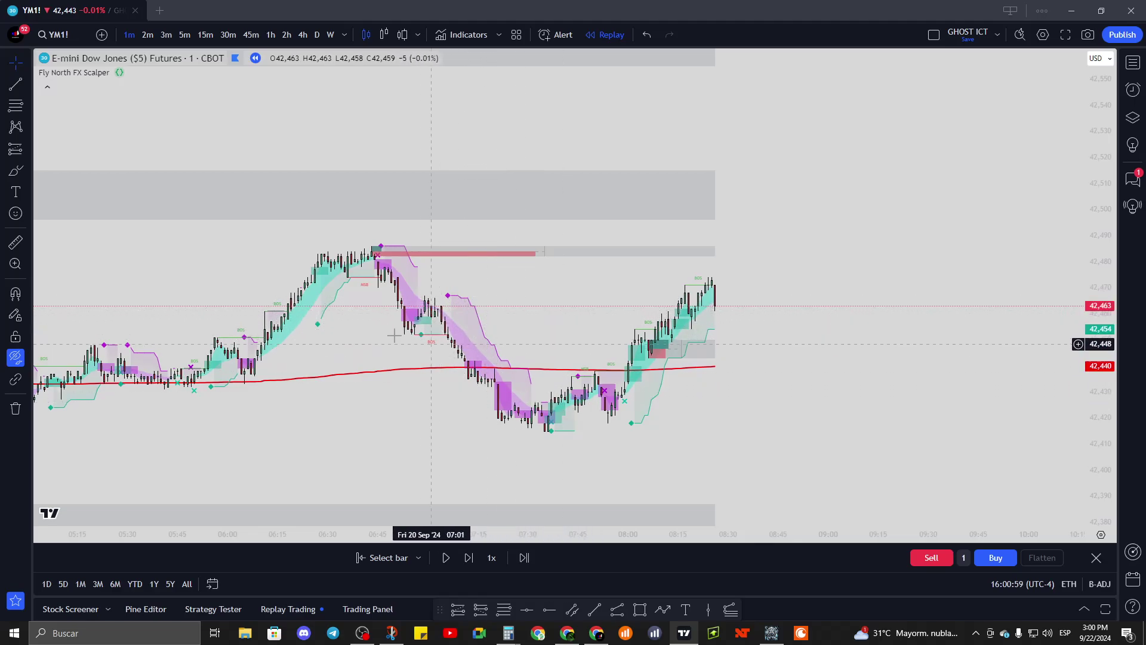
drag(368, 313, 606, 322)
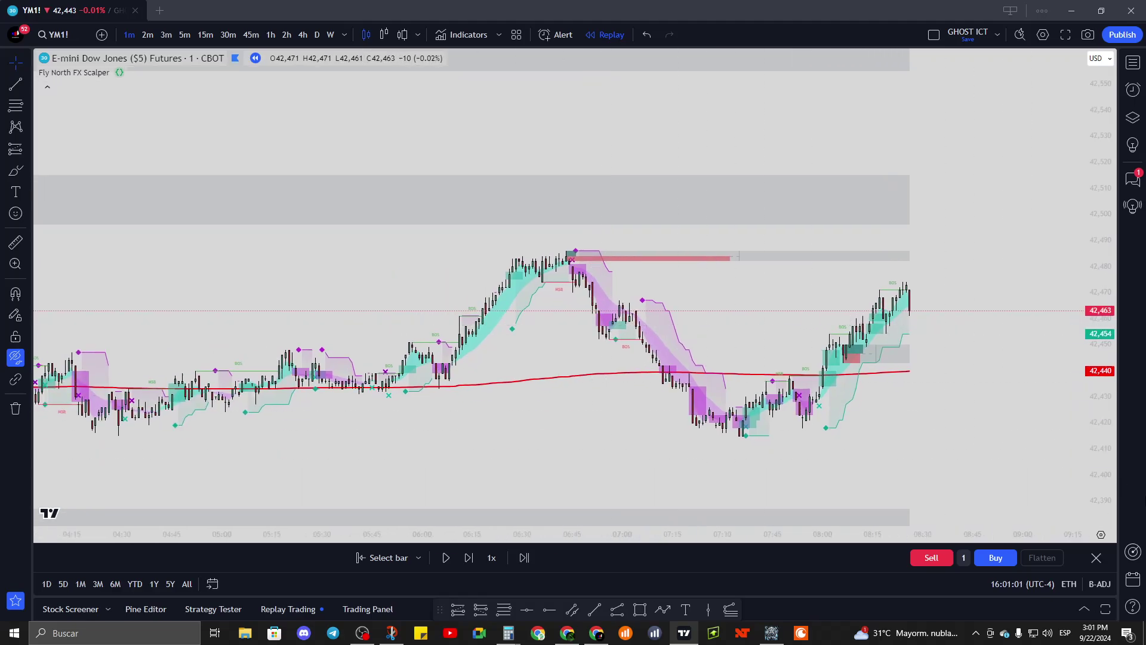
scroll(714, 459, up, 2)
scroll(714, 458, up, 1)
drag(274, 415, 724, 387)
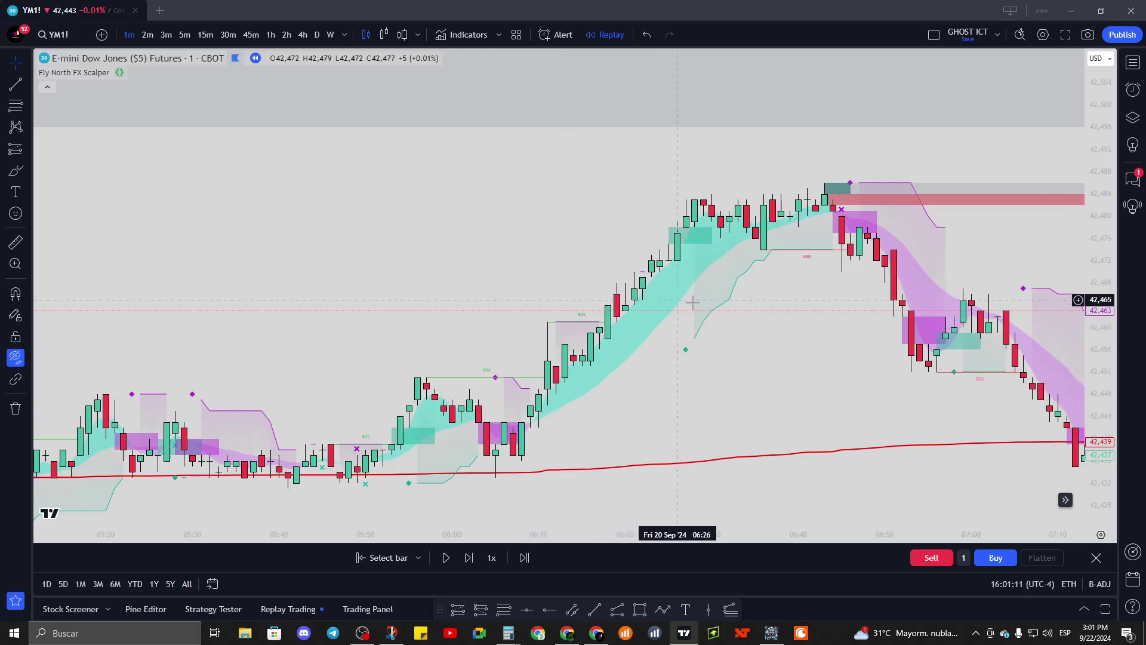
drag(746, 350, 462, 312)
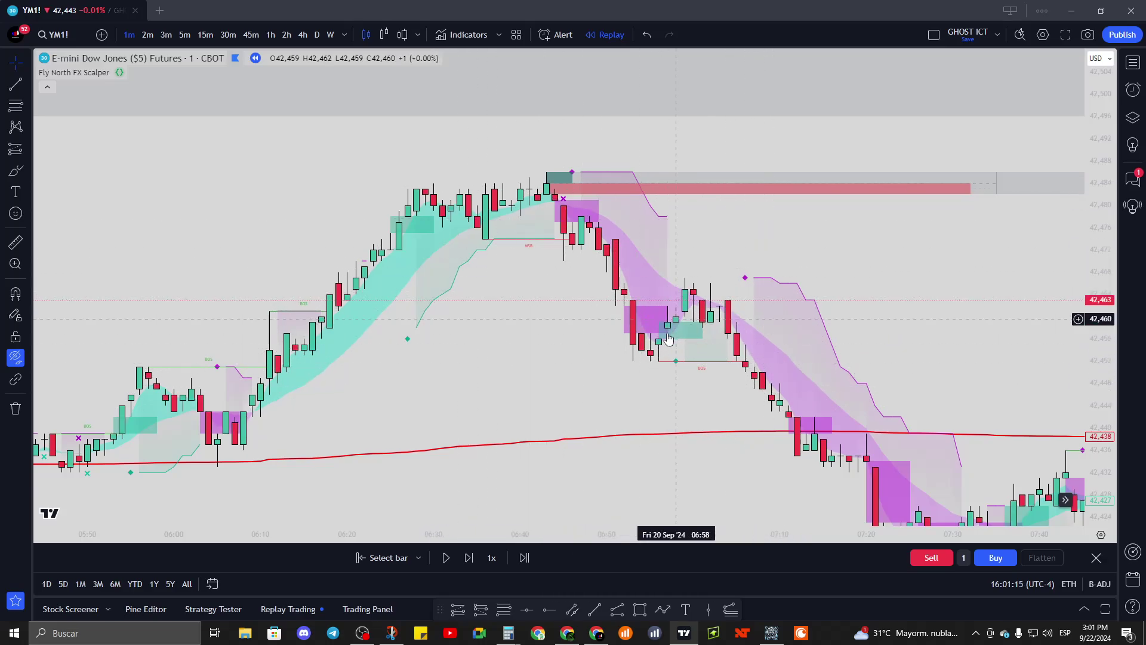
drag(553, 275, 609, 372)
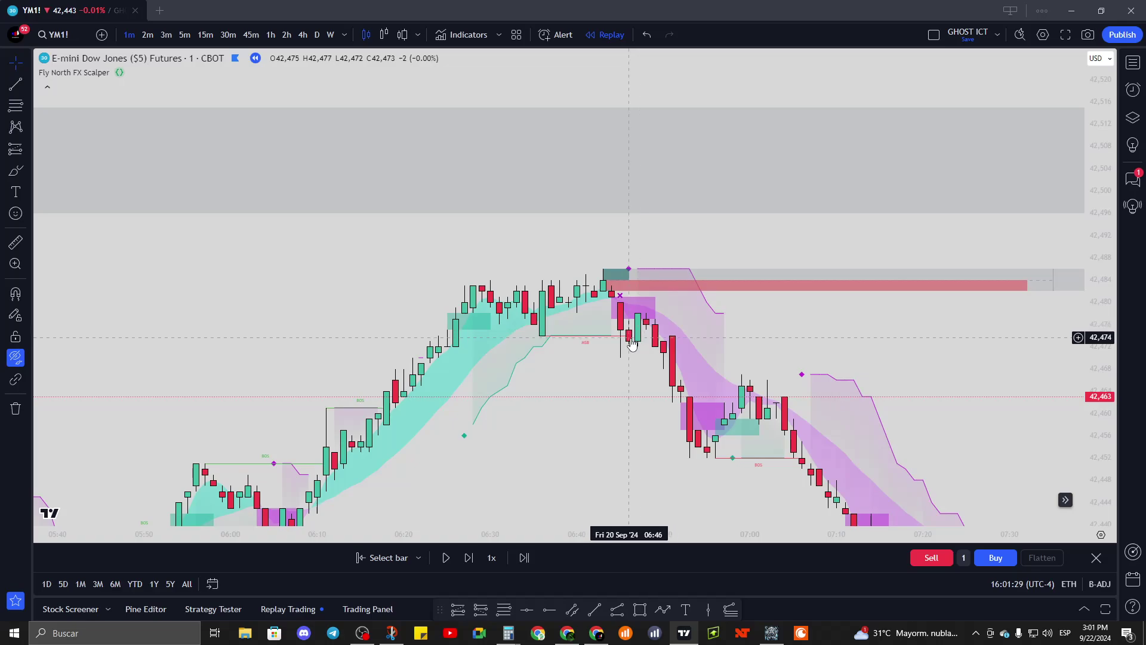
drag(632, 345, 742, 264)
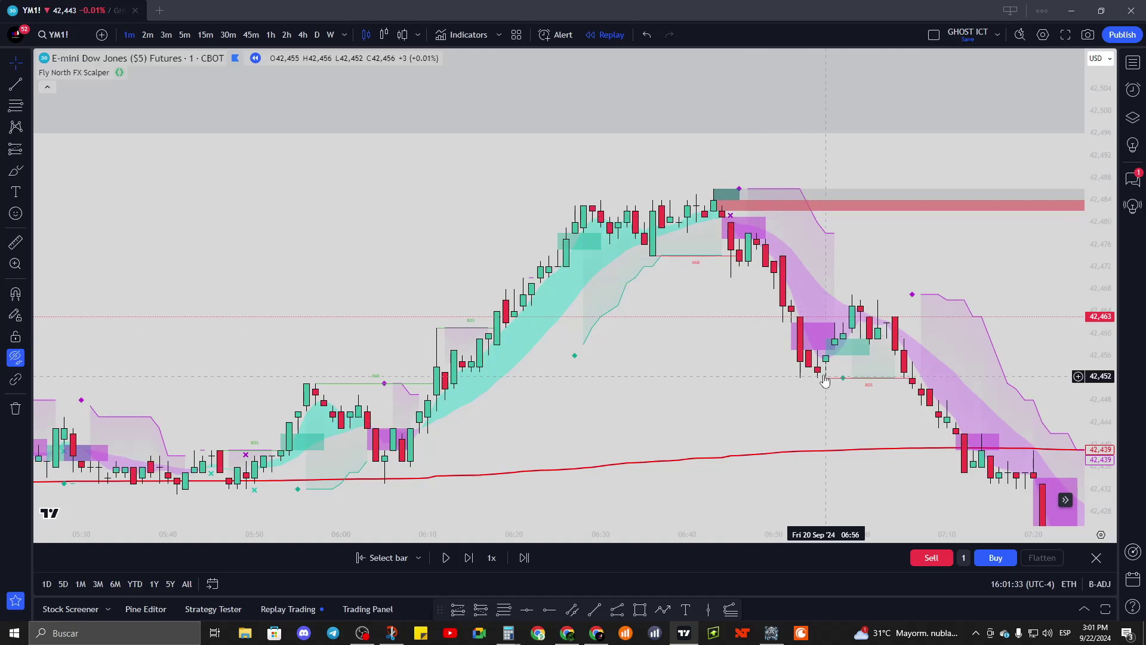
scroll(588, 320, right, 5)
scroll(556, 352, left, 8)
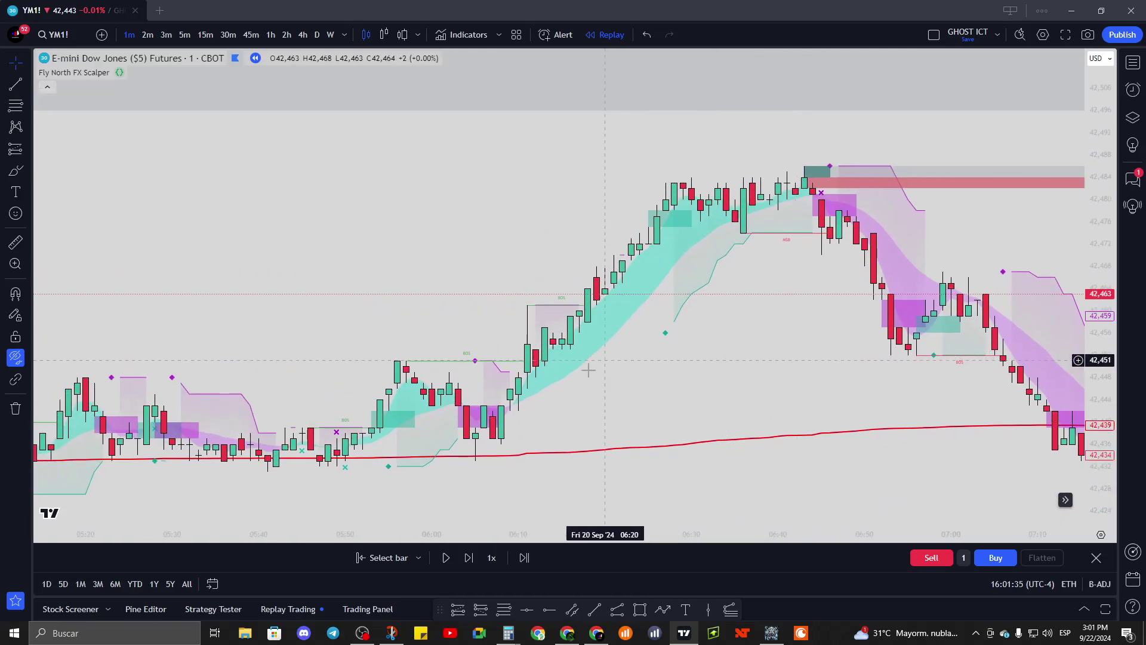
scroll(588, 370, right, 15)
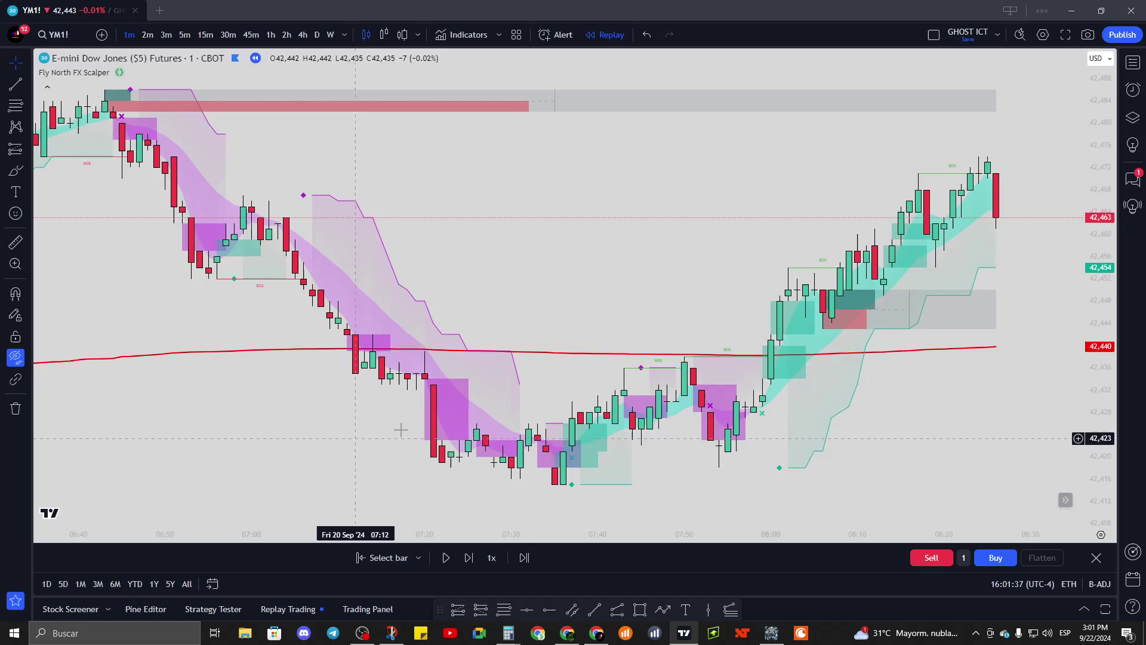
scroll(397, 294, right, 8)
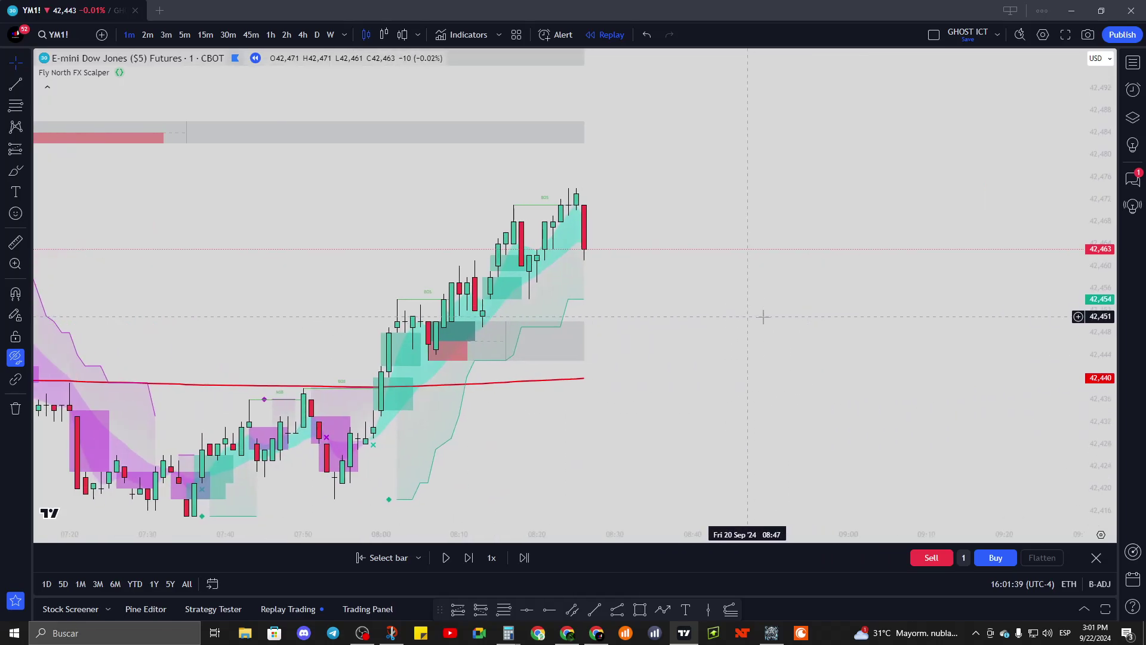
scroll(766, 328, right, 2)
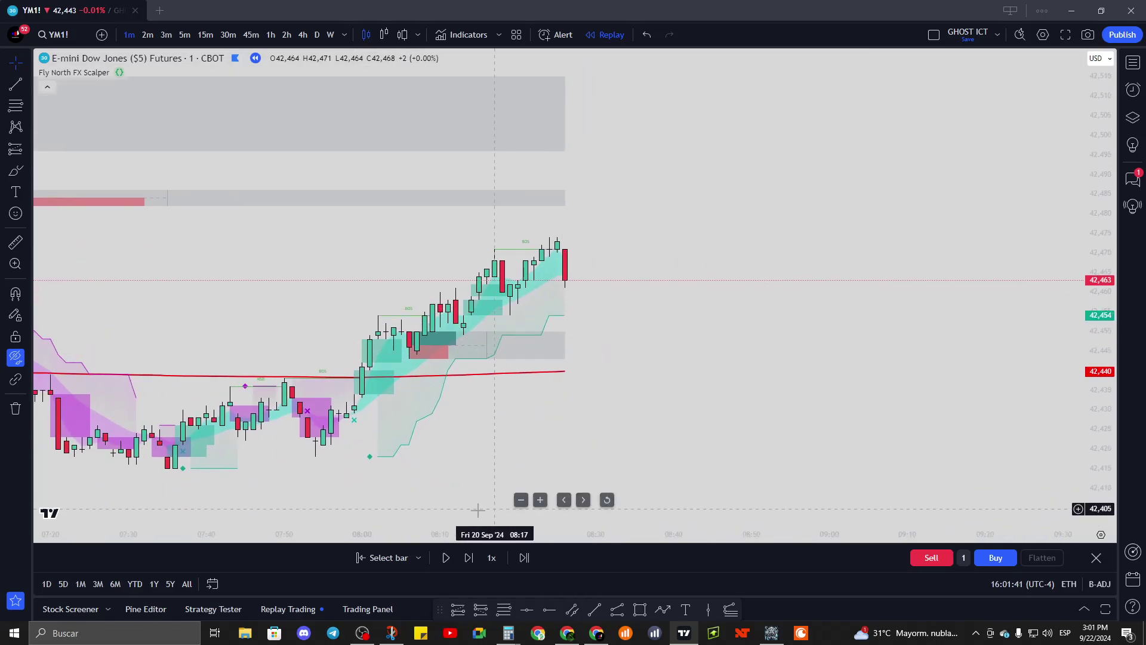
- Play the bar replay at 1x speed and follow the new candles beyond 08:30
click(445, 558)
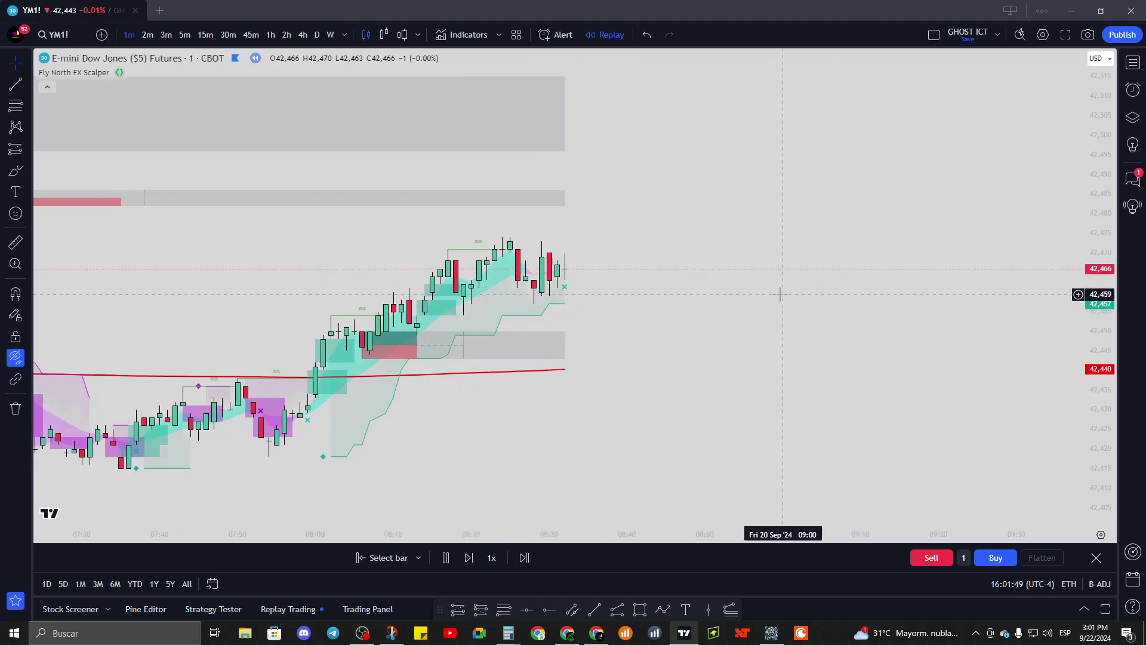
scroll(780, 294, down, 1)
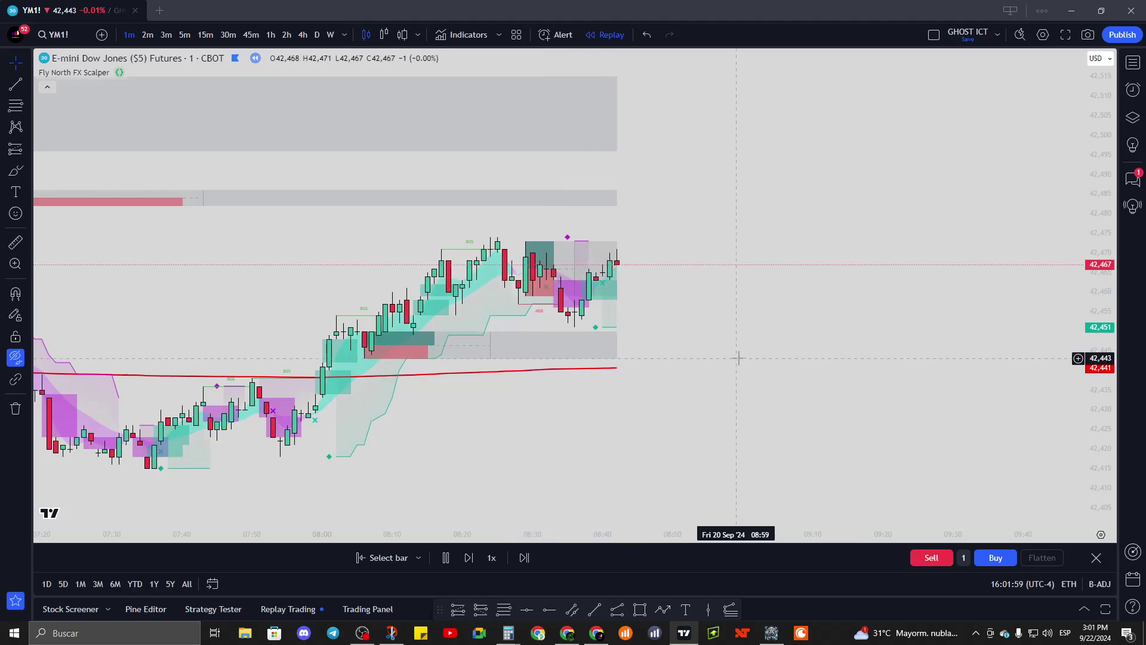
scroll(738, 358, down, 5)
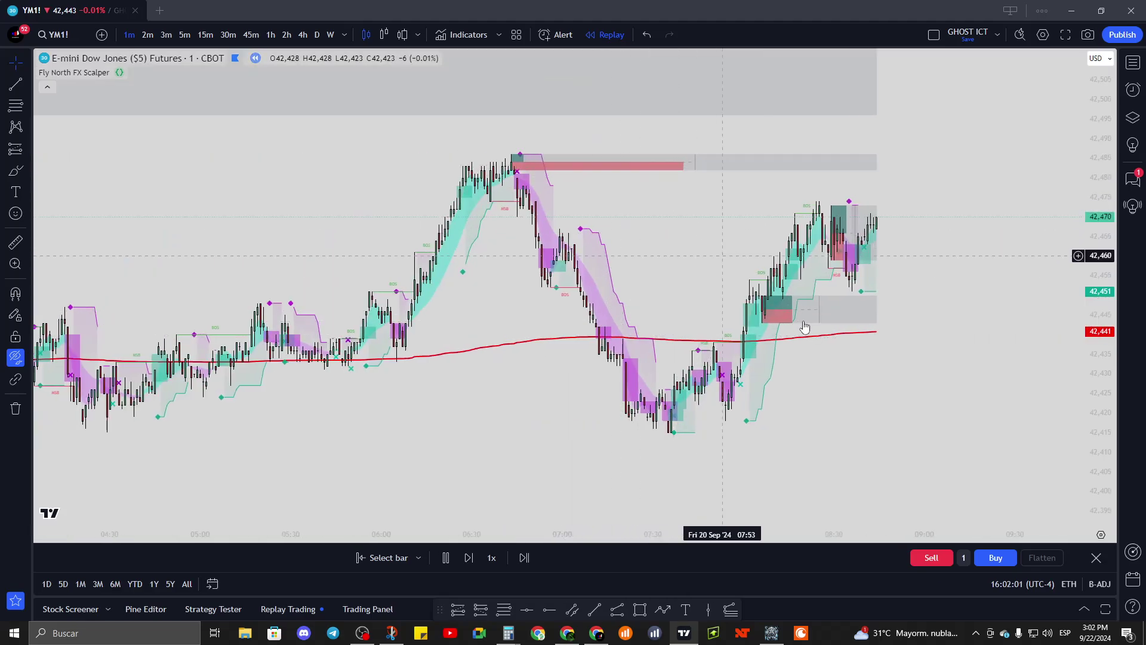
drag(894, 371, 724, 370)
drag(826, 366, 765, 353)
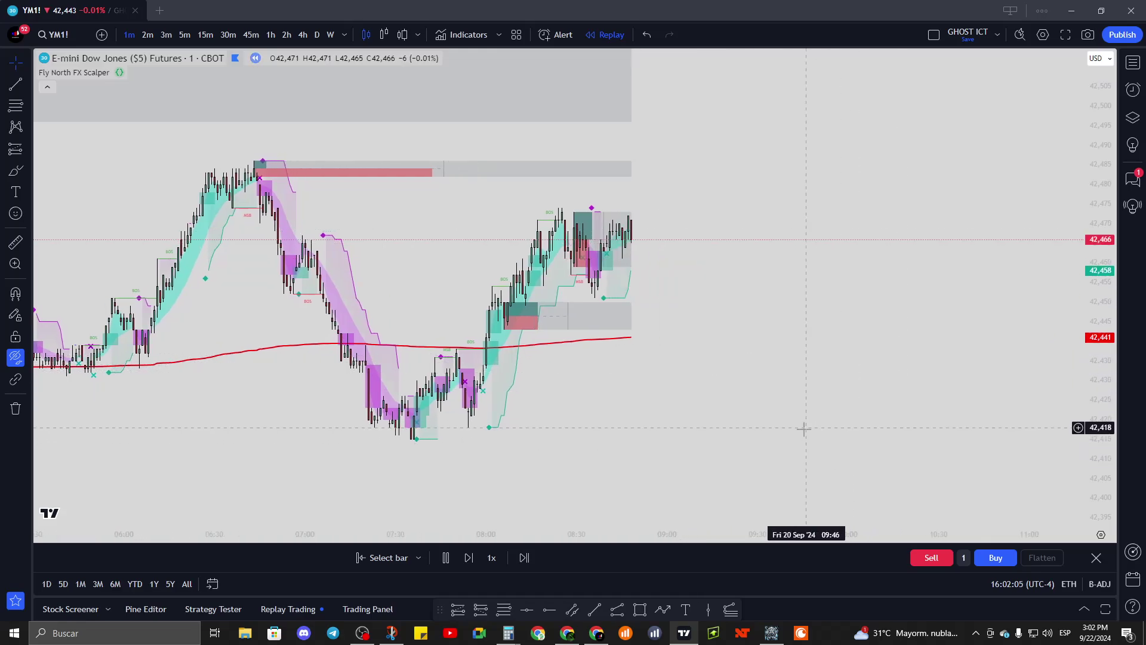
scroll(821, 418, up, 2)
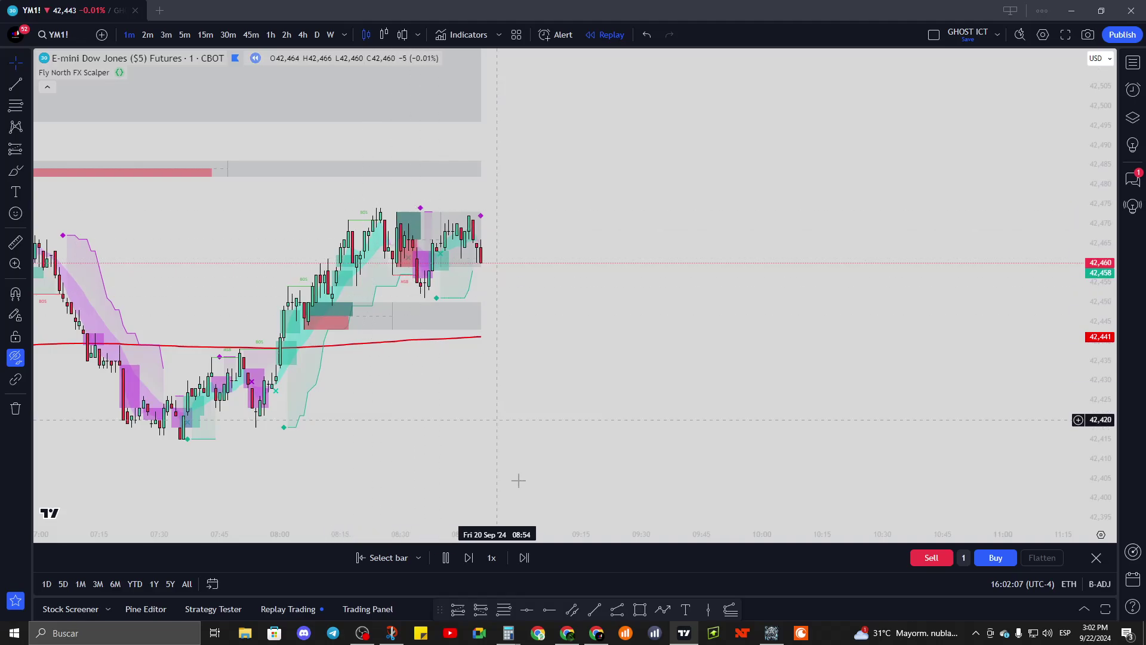
- Draw a horizontal trend line along the range highs at 42,474, from 08:21 to 09:33
click(599, 608)
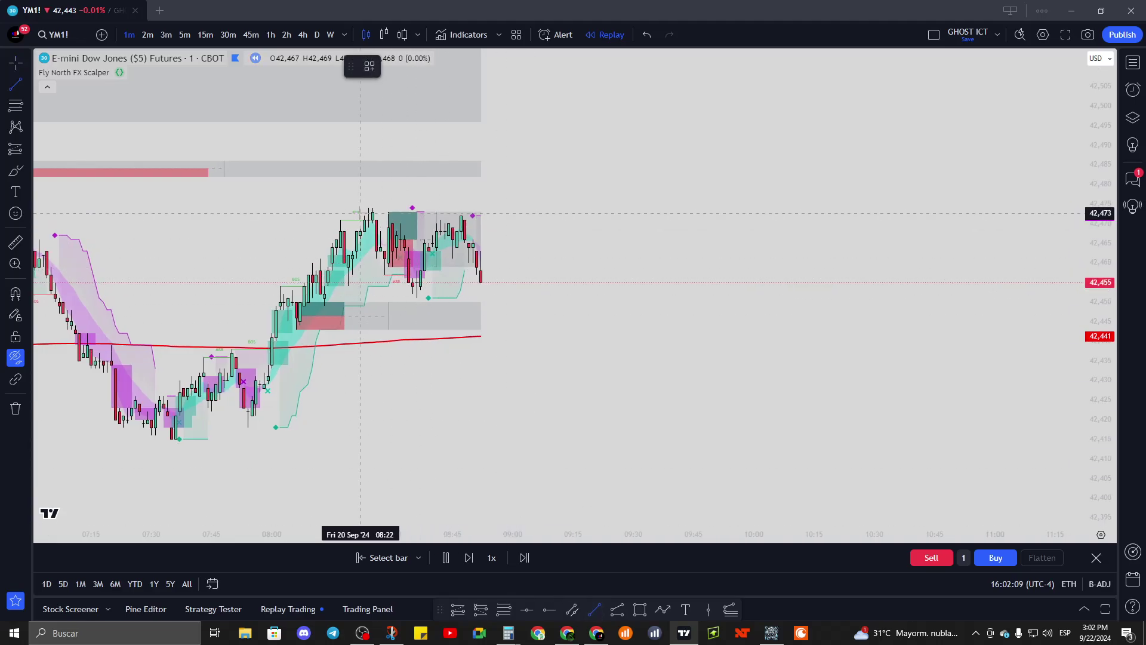
click(352, 207)
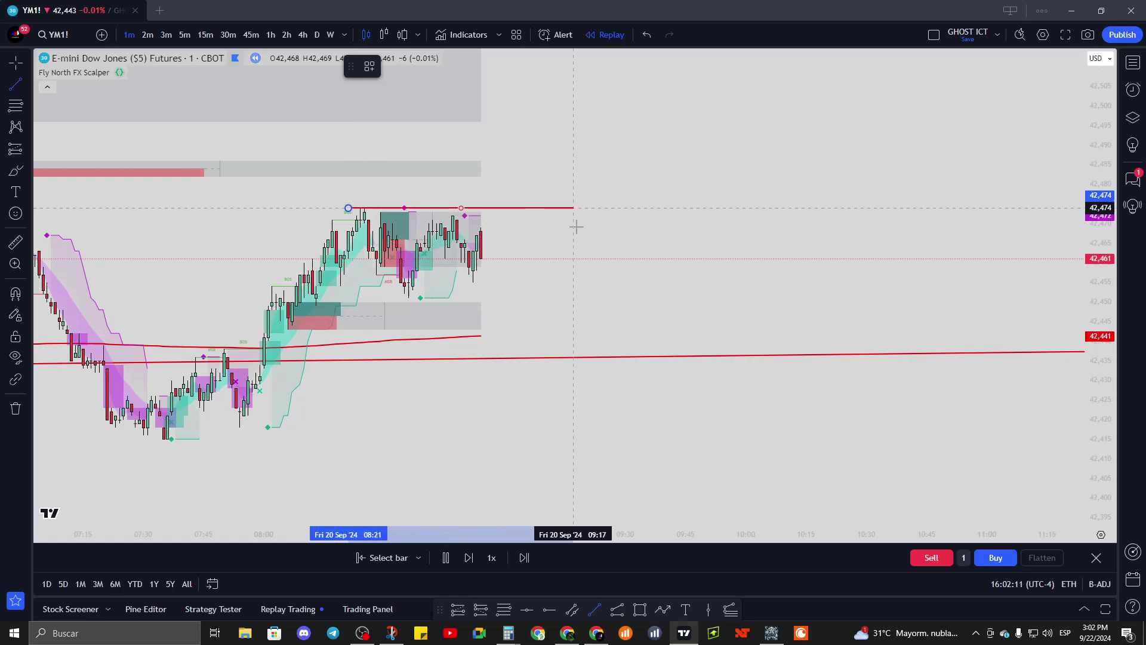
click(634, 208)
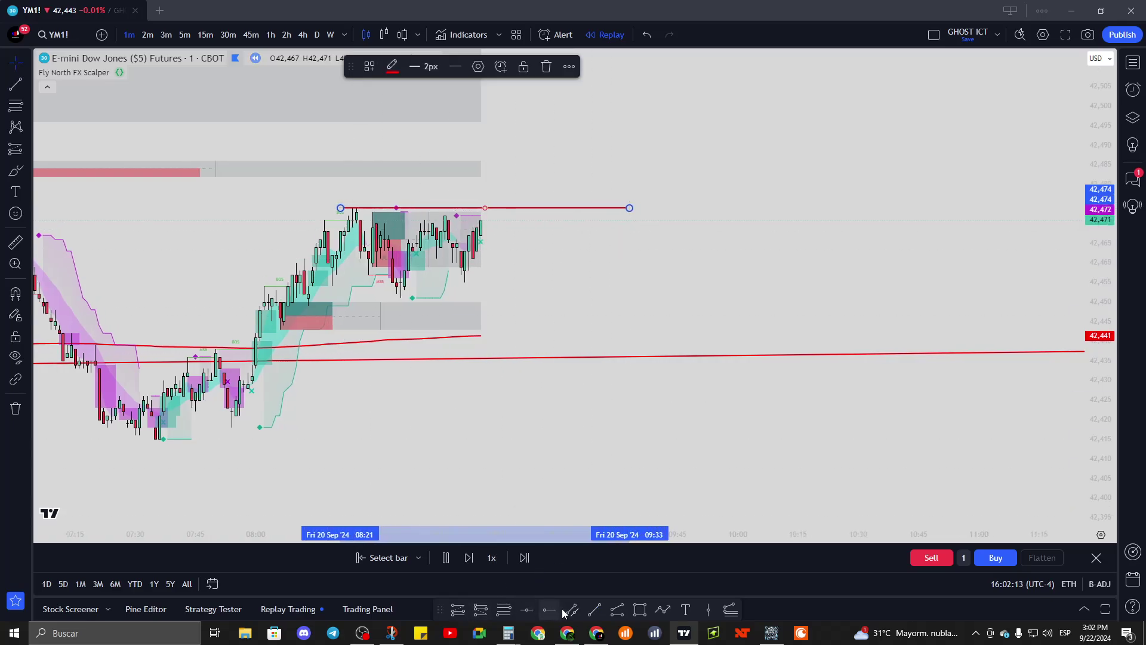
- Draw a second horizontal trend line along the range lows at 42,454, from 08:13 to about 09:32
click(594, 609)
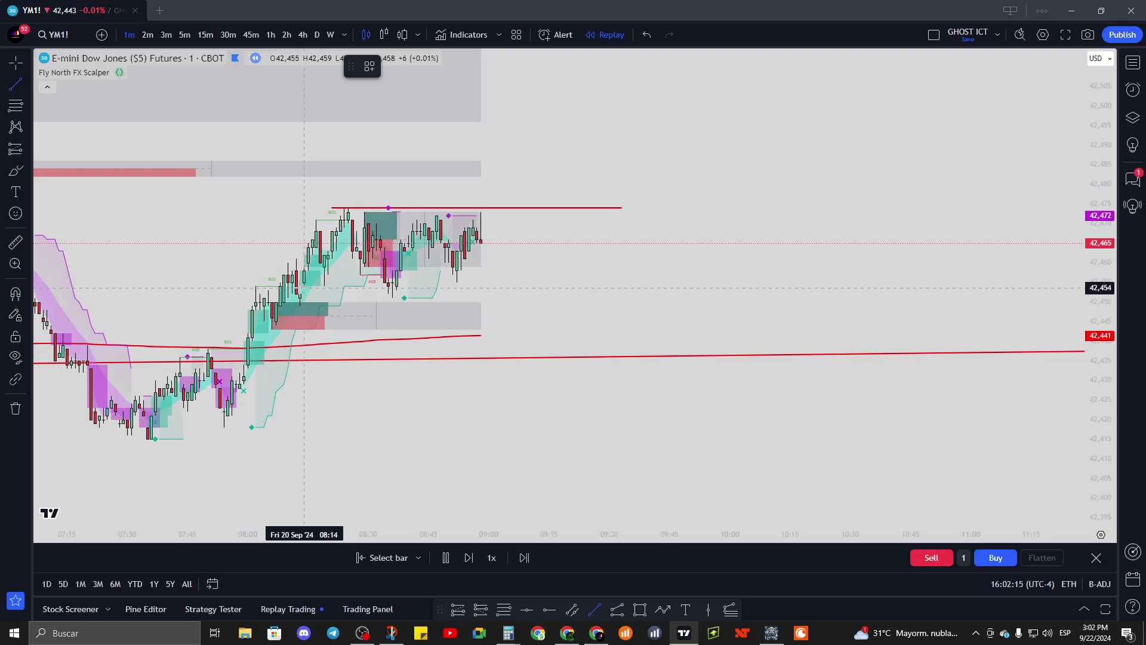
click(301, 287)
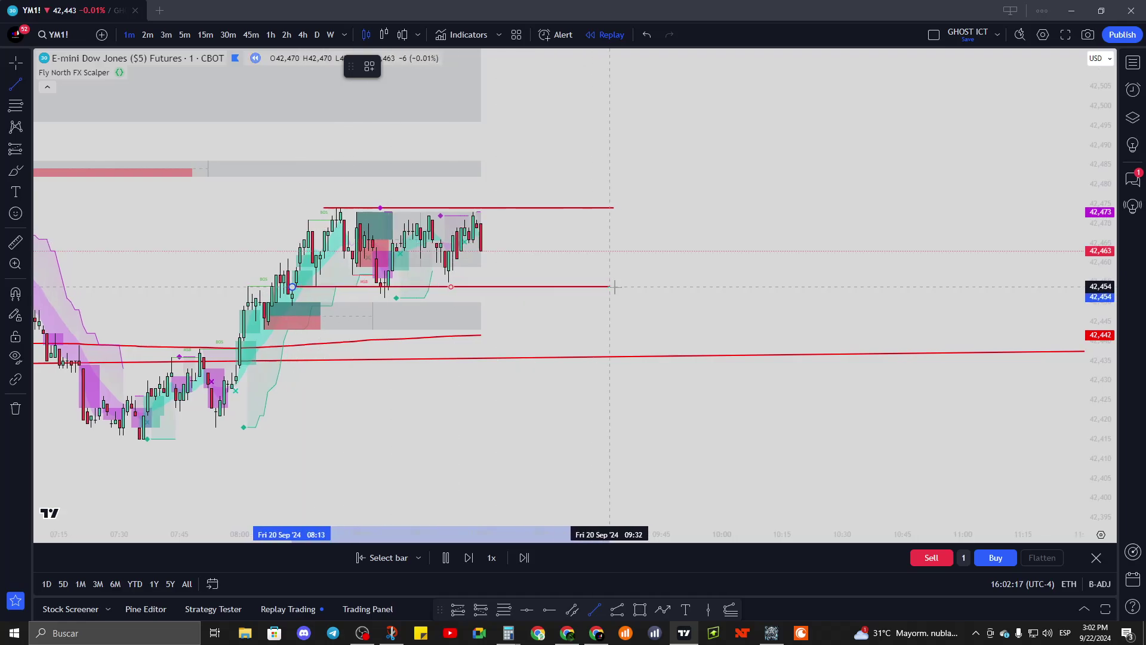
click(614, 287)
- Follow the replayed candles around the lower trend line, and pause the bar replay
scroll(657, 239, down, 2)
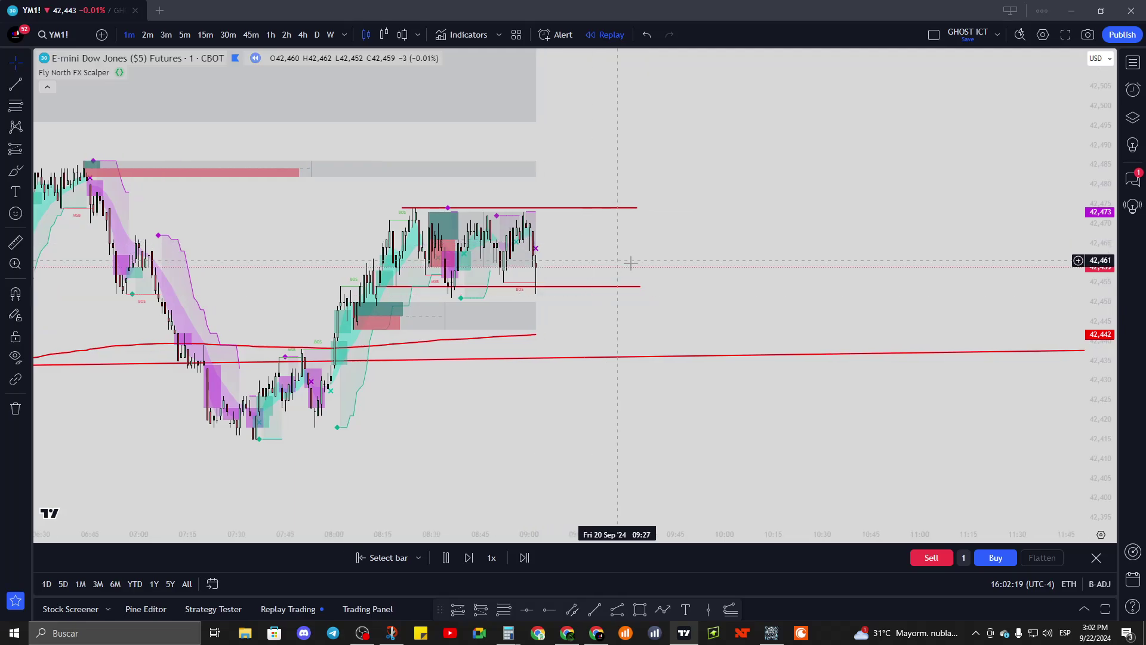
drag(729, 310, 610, 285)
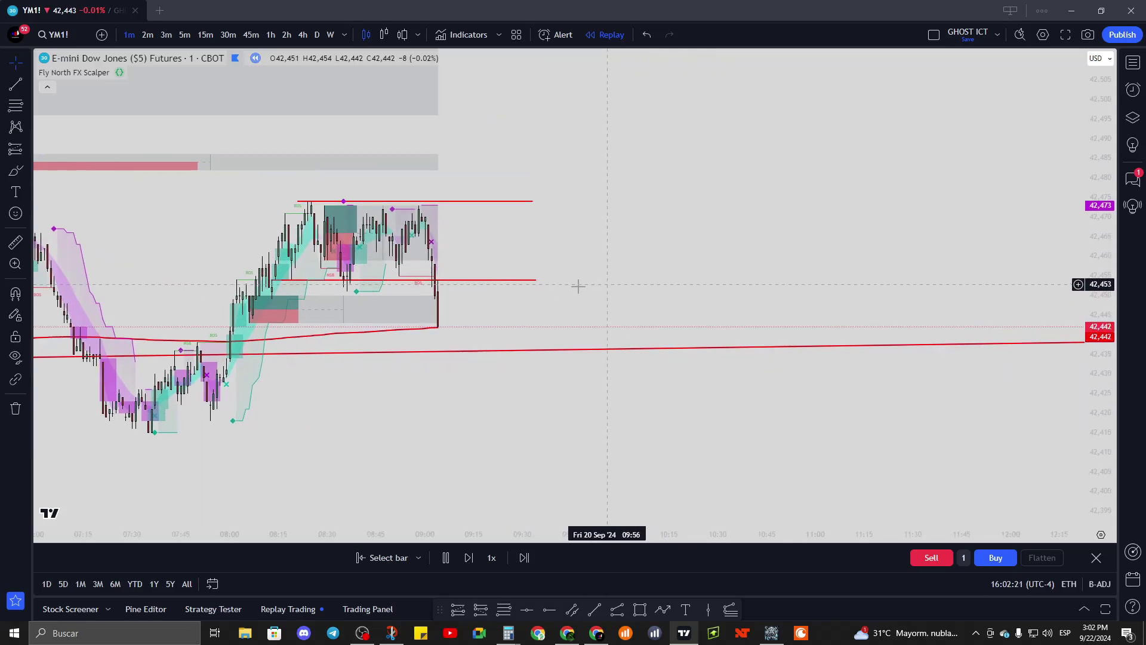
click(449, 559)
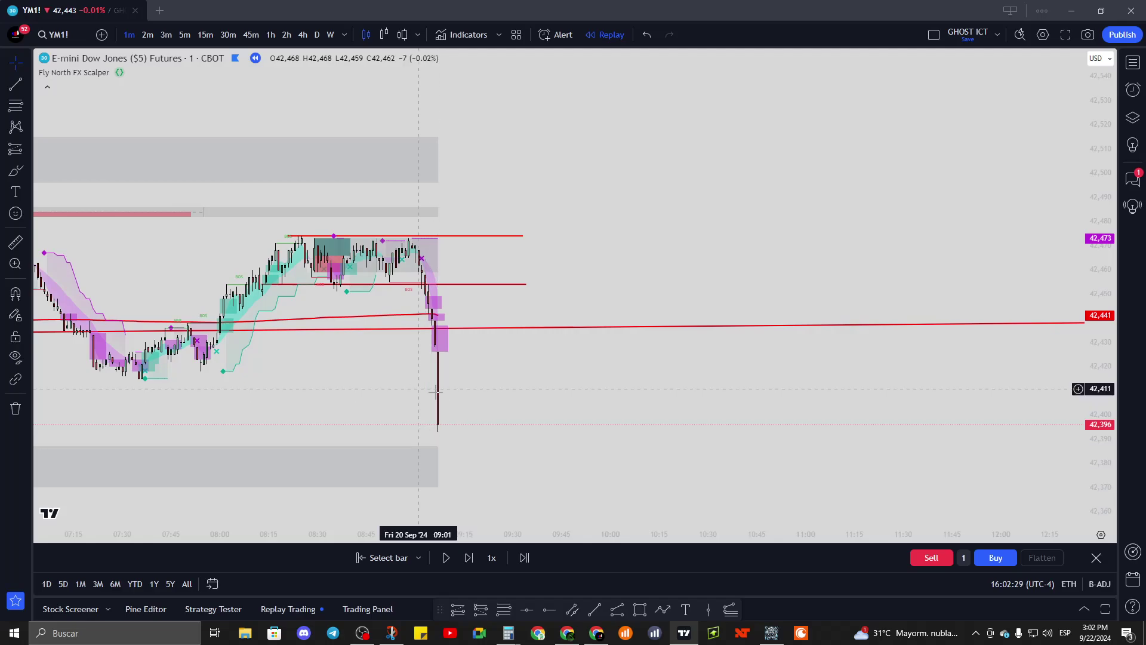
- Examine the price action and indicator zones around the two trend lines and the moving average, comparing them with the earlier swings
drag(441, 392, 636, 407)
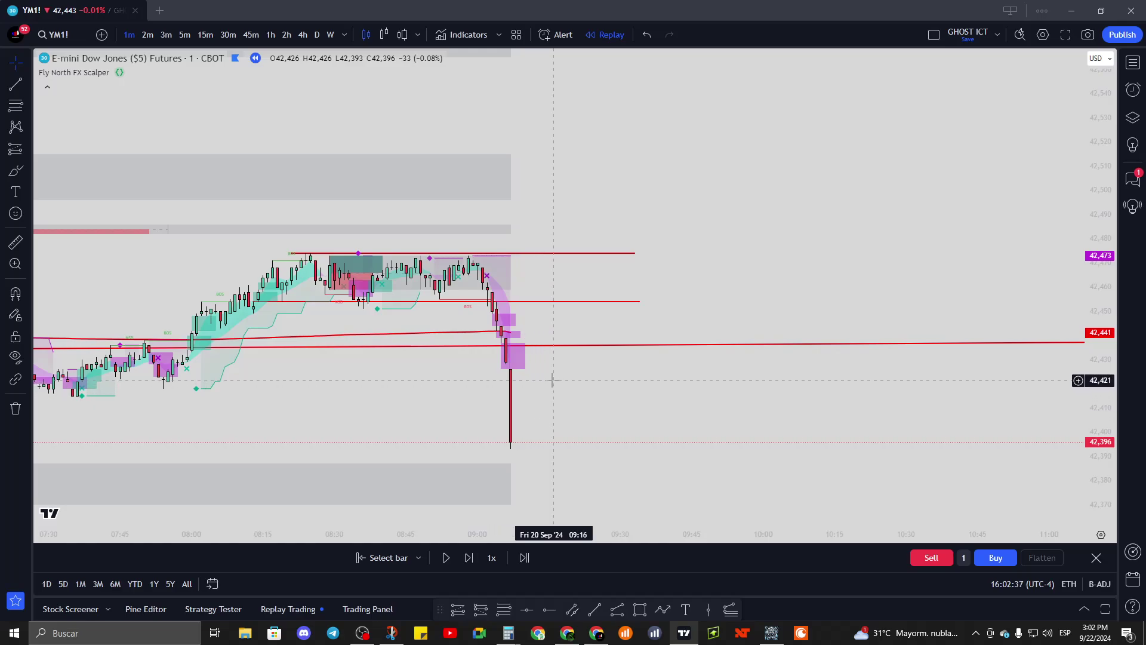
drag(552, 379, 461, 380)
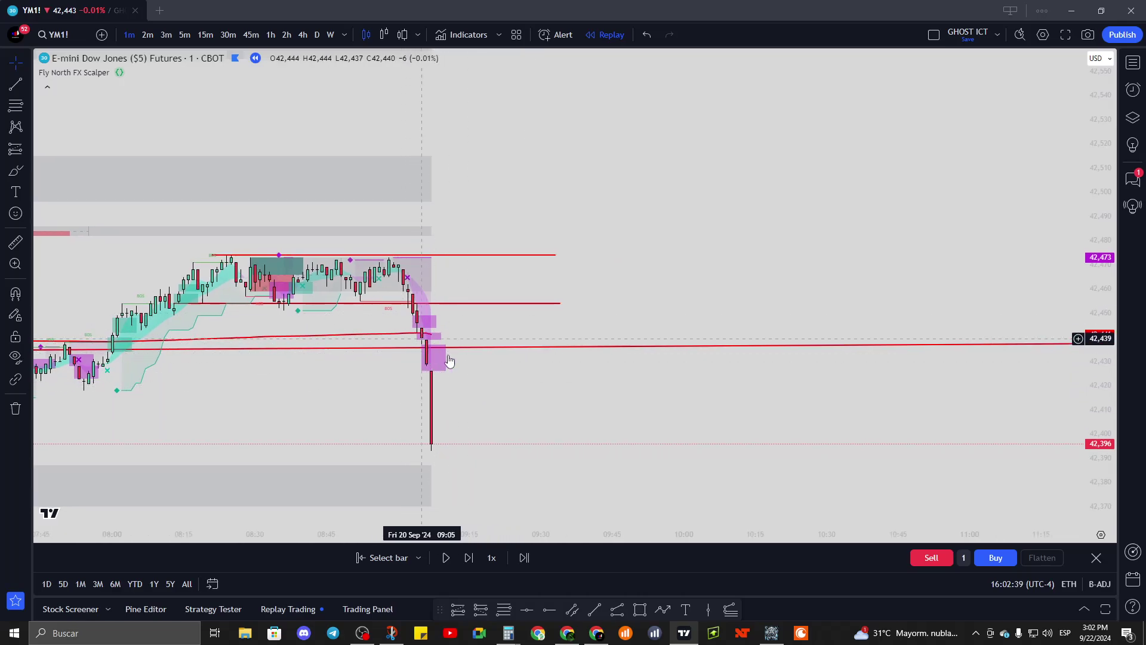
scroll(517, 392, up, 3)
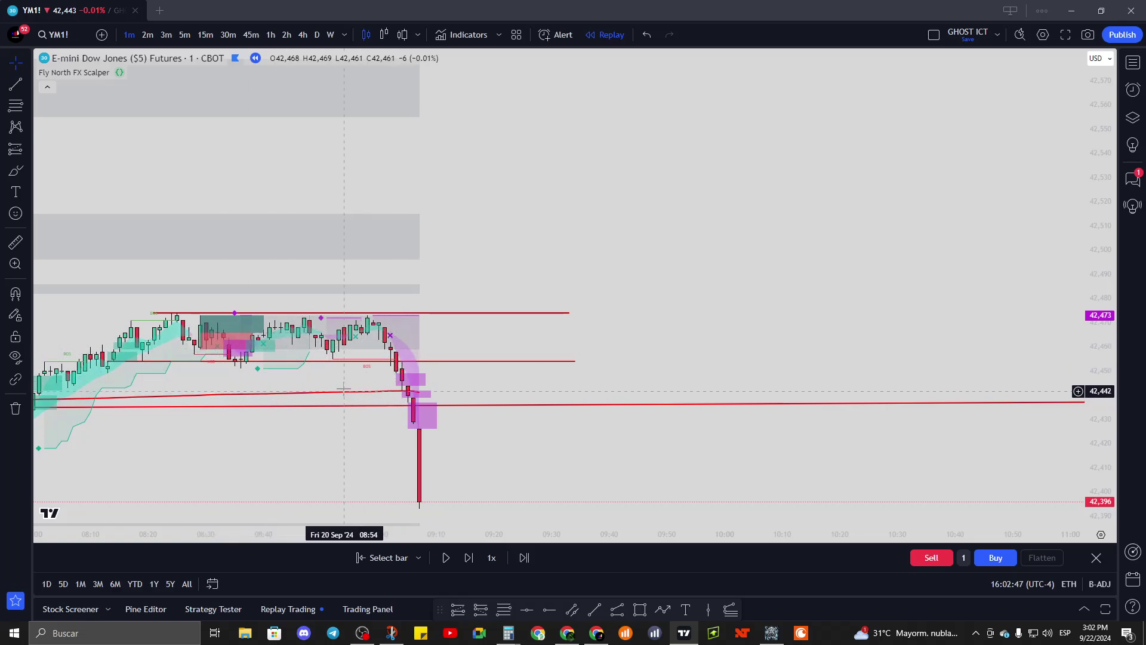
drag(401, 382, 513, 373)
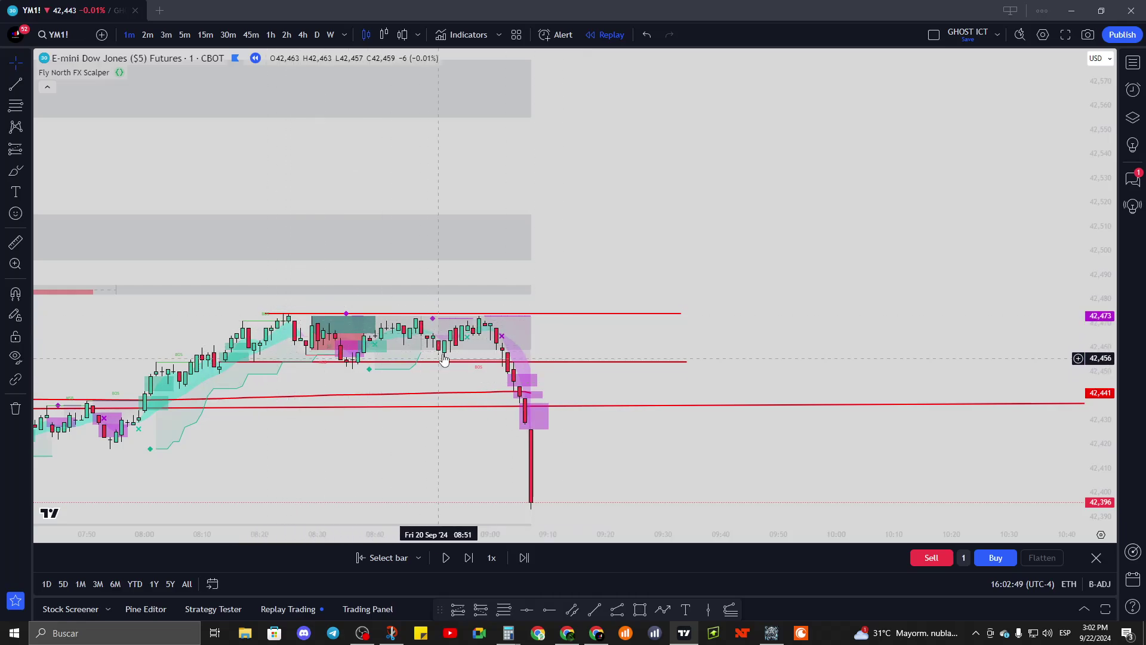
drag(1105, 446, 1105, 411)
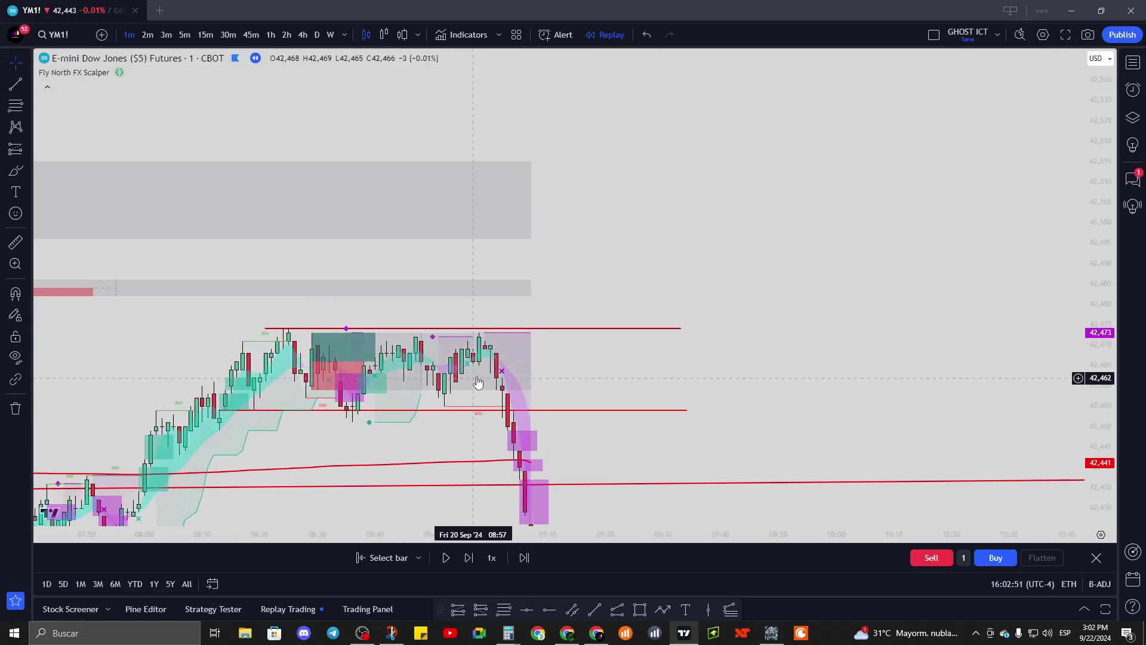
scroll(670, 394, up, 3)
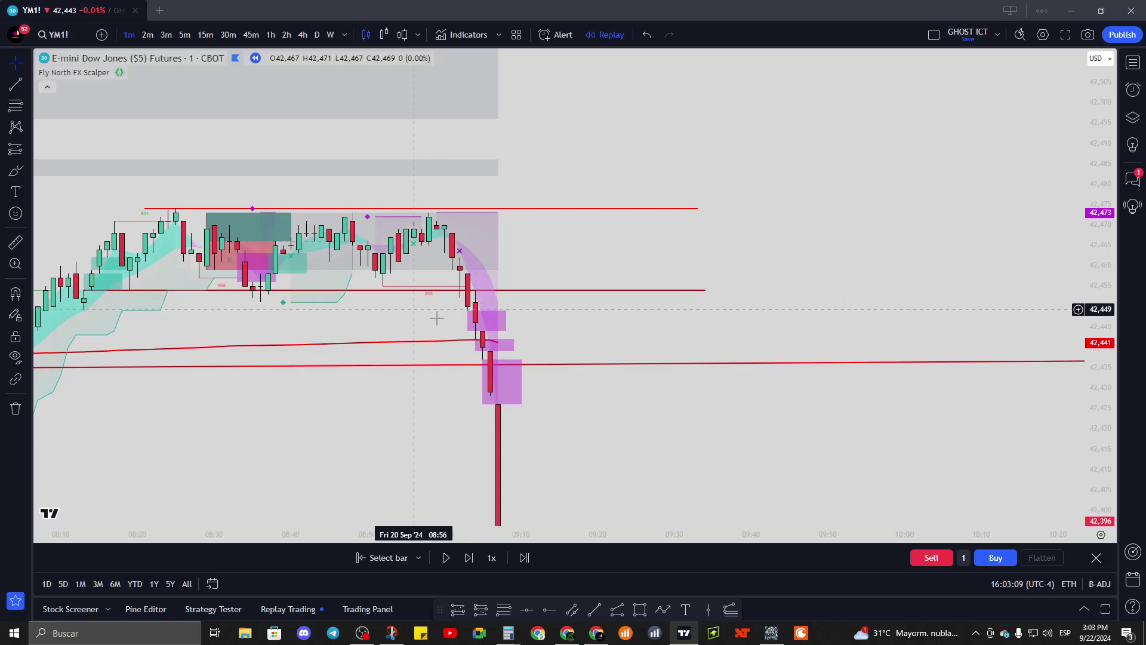
scroll(334, 411, down, 5)
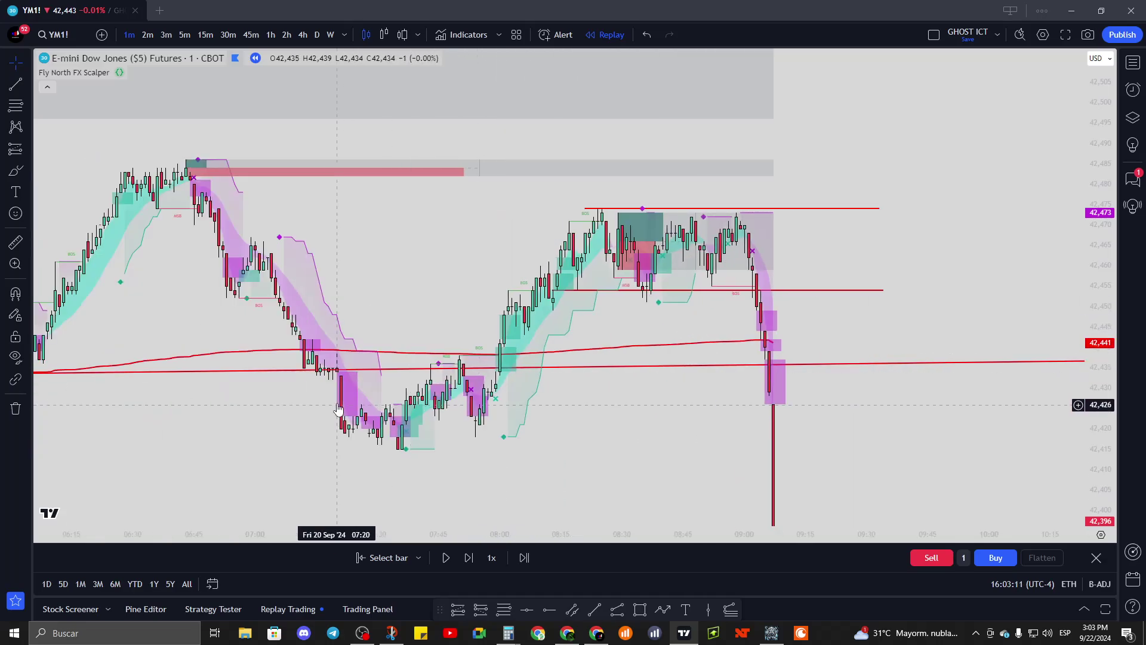
scroll(334, 411, down, 5)
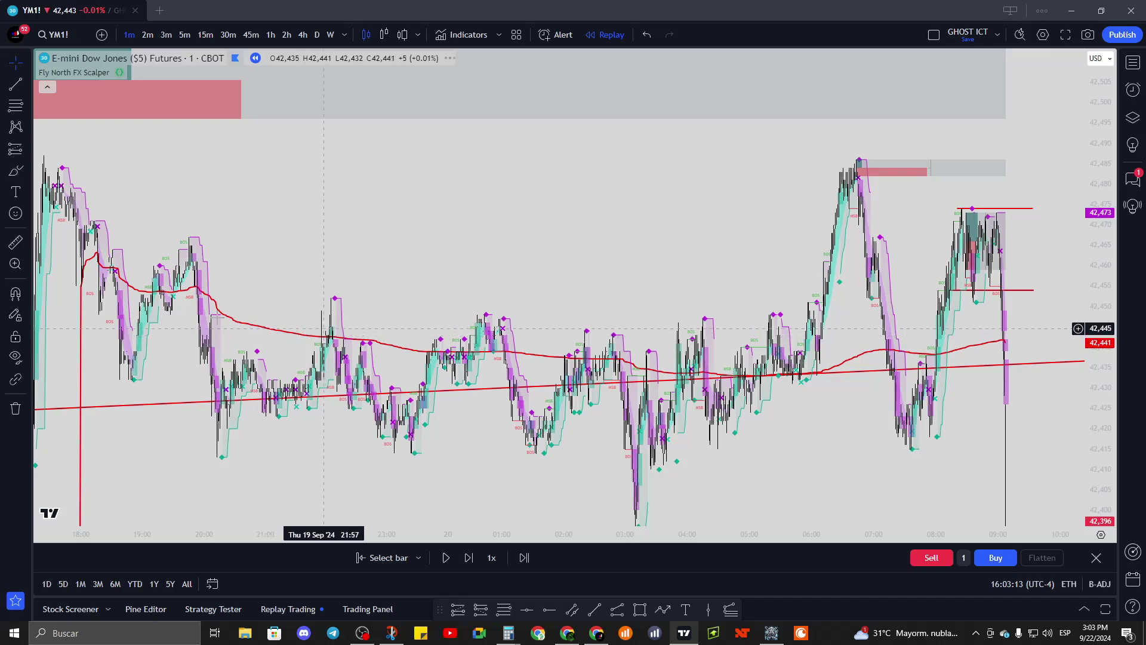
scroll(630, 349, up, 5)
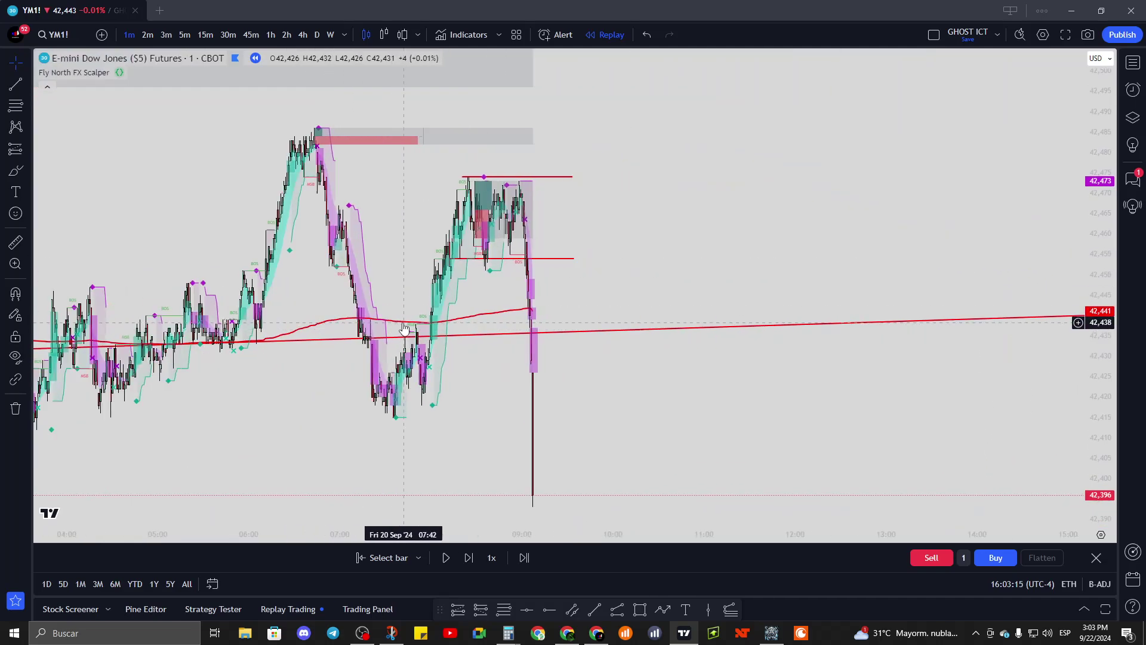
scroll(629, 349, up, 5)
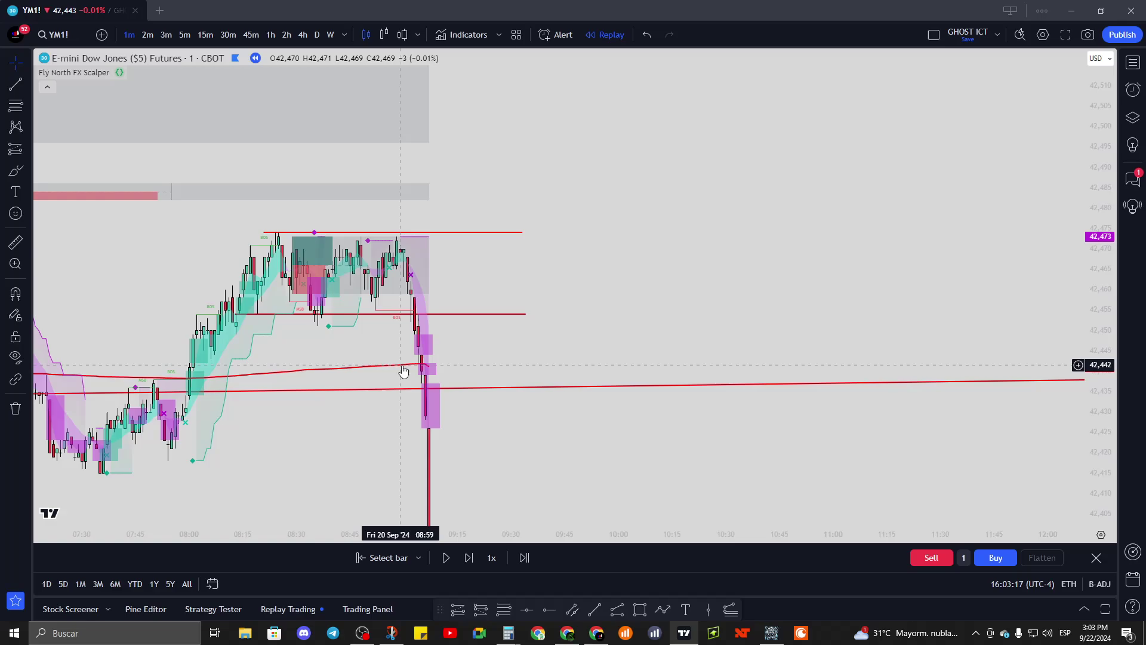
click(592, 362)
scroll(593, 362, up, 3)
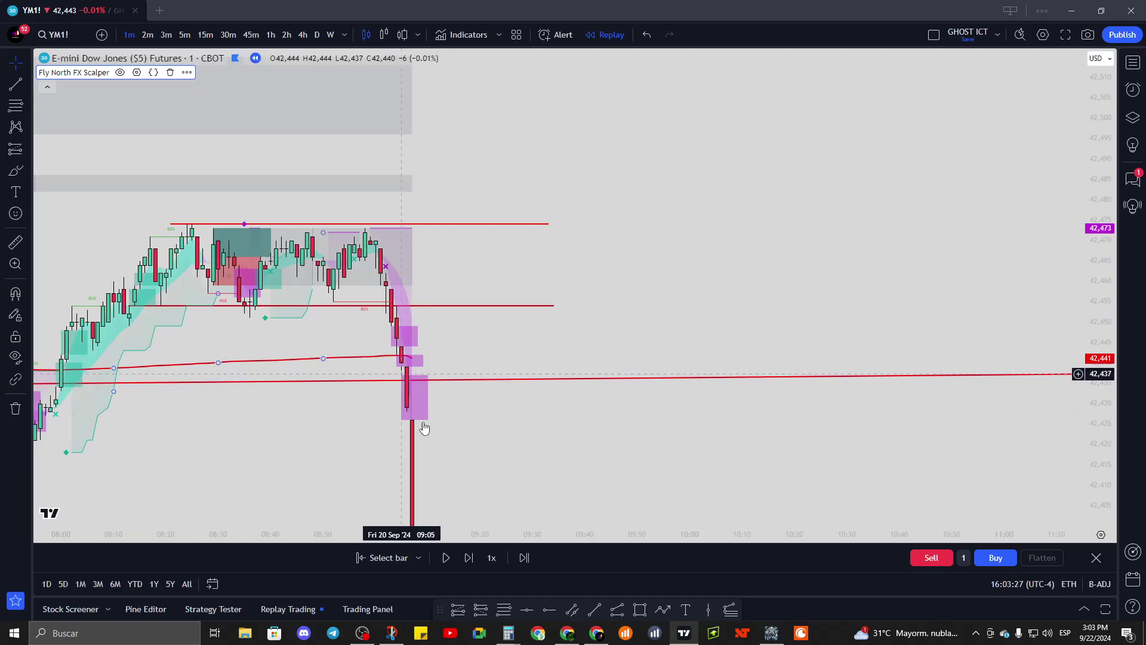
- Place a short position on the sell-off with its entry at 42,440 from 09:04, and raise its stop to 42,479
drag(526, 486, 524, 380)
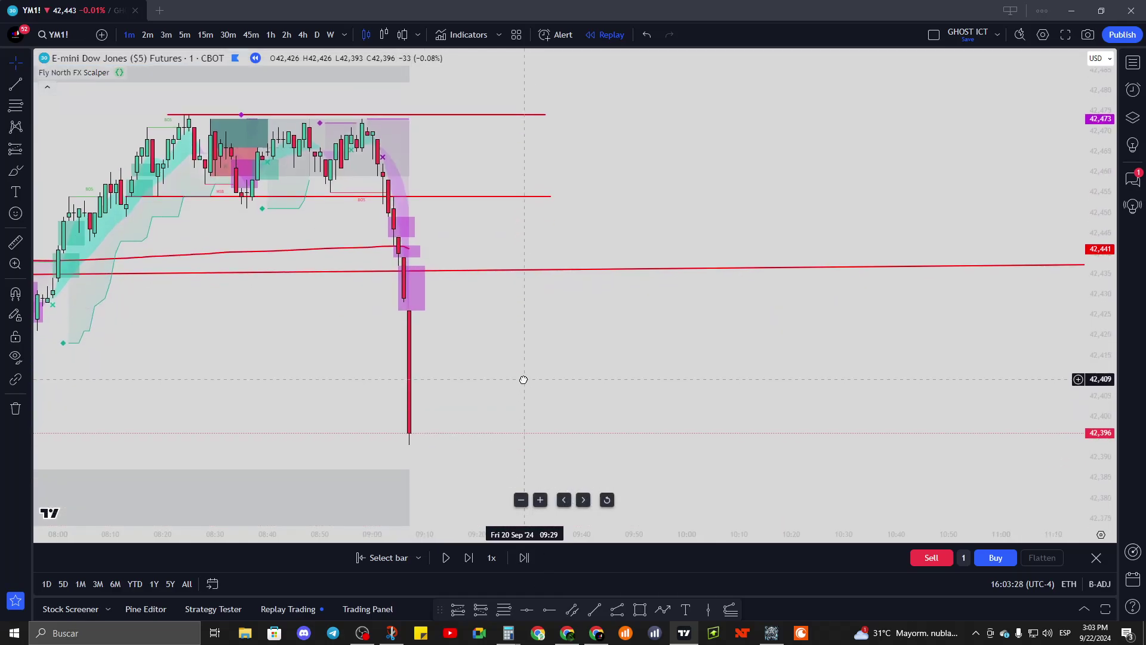
click(480, 612)
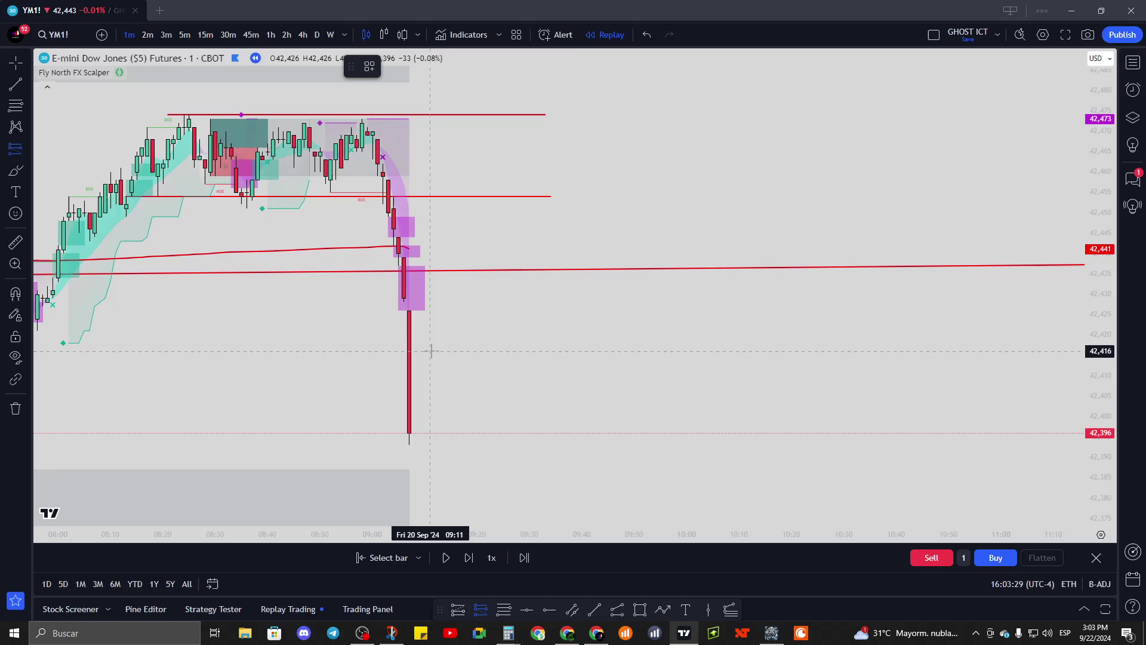
click(394, 254)
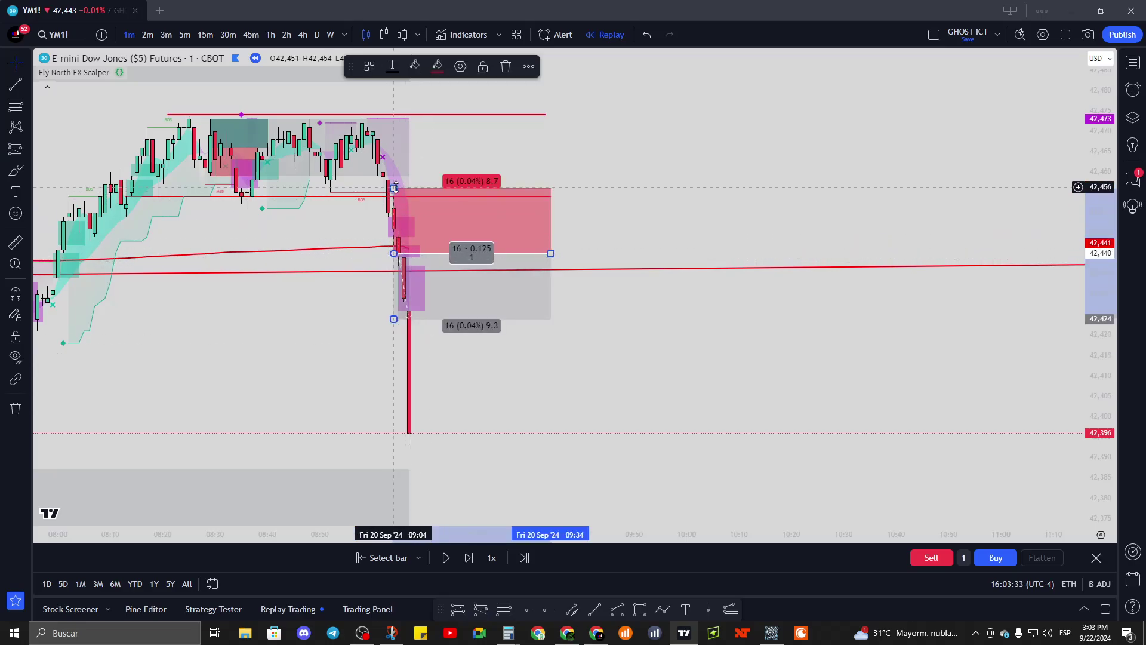
mouse_move(394, 187)
mouse_down()
mouse_move(411, 116)
mouse_move(403, 188)
mouse_move(434, 96)
mouse_up()
scroll(350, 295, down, 3)
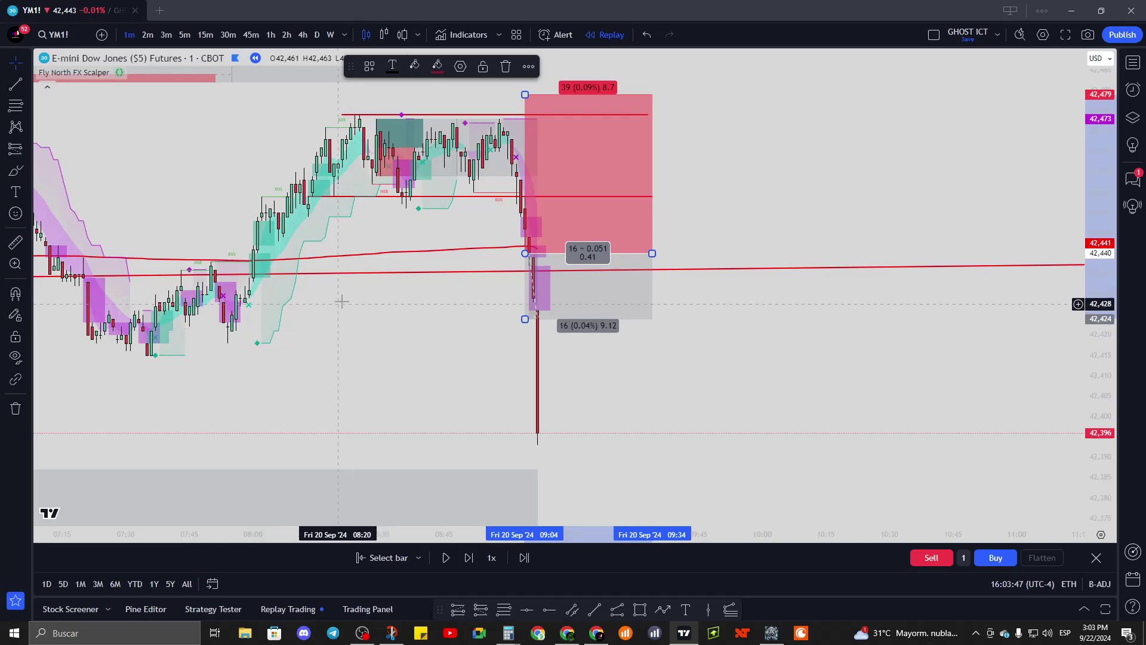
scroll(493, 352, up, 1)
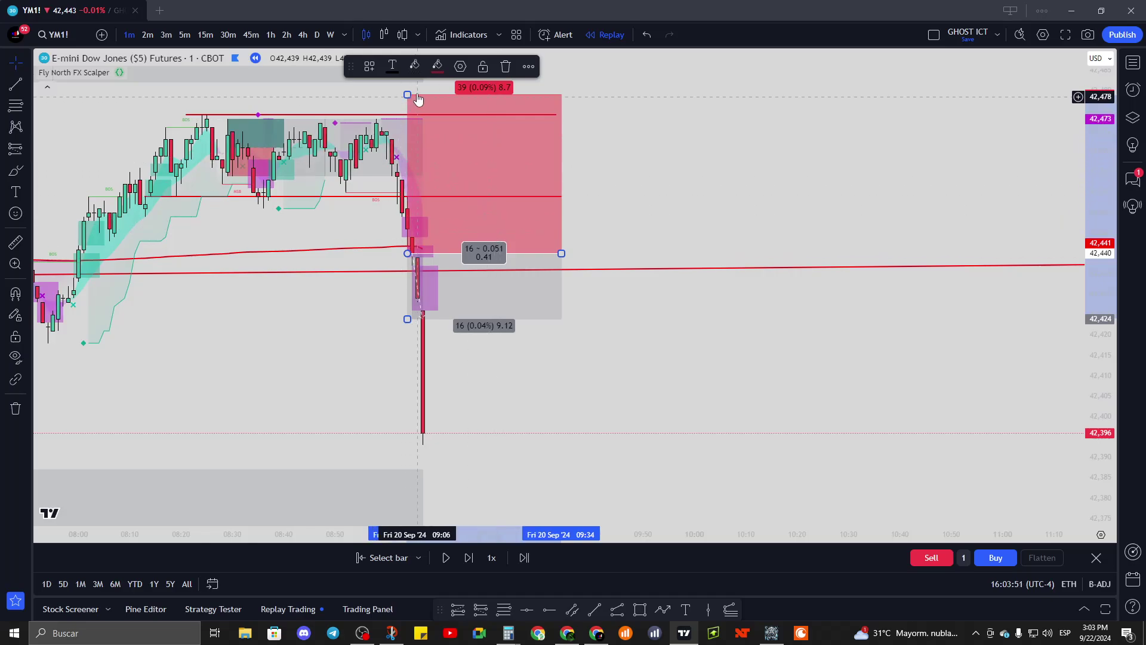
- Tighten the short position's stop to 42,455 just above the lower trend line, and extend its target to 42,393
drag(407, 95, 407, 196)
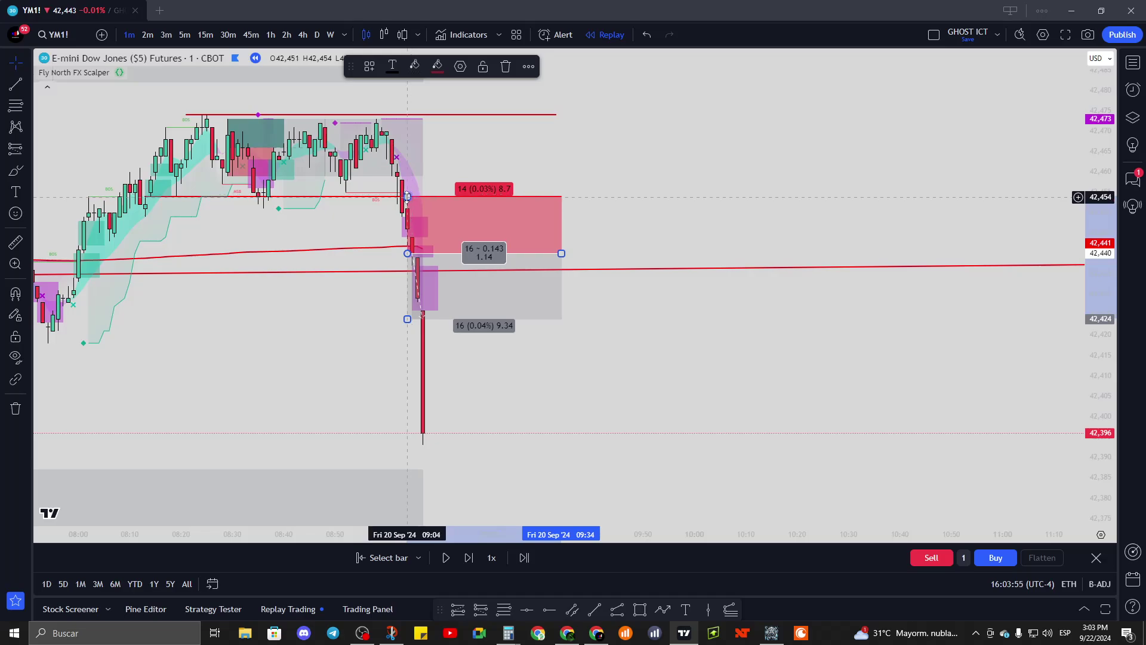
drag(407, 197, 407, 193)
click(410, 327)
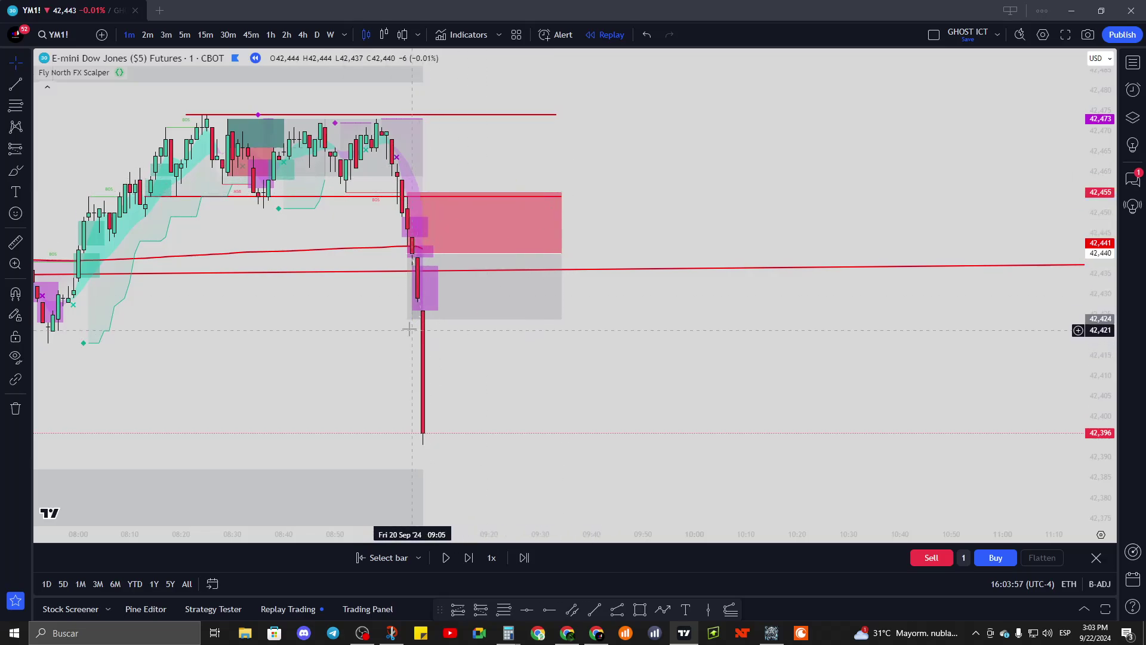
drag(407, 321, 415, 447)
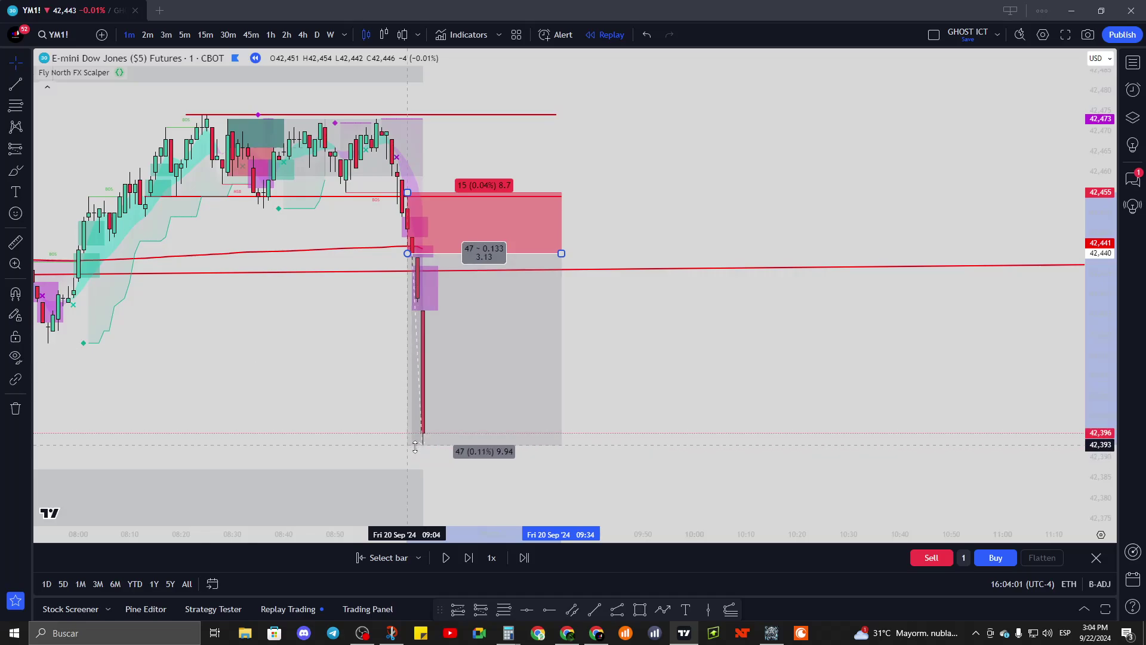
- Lower the short position's target to 42,380, inside the grey zone beneath the price
scroll(388, 317, down, 10)
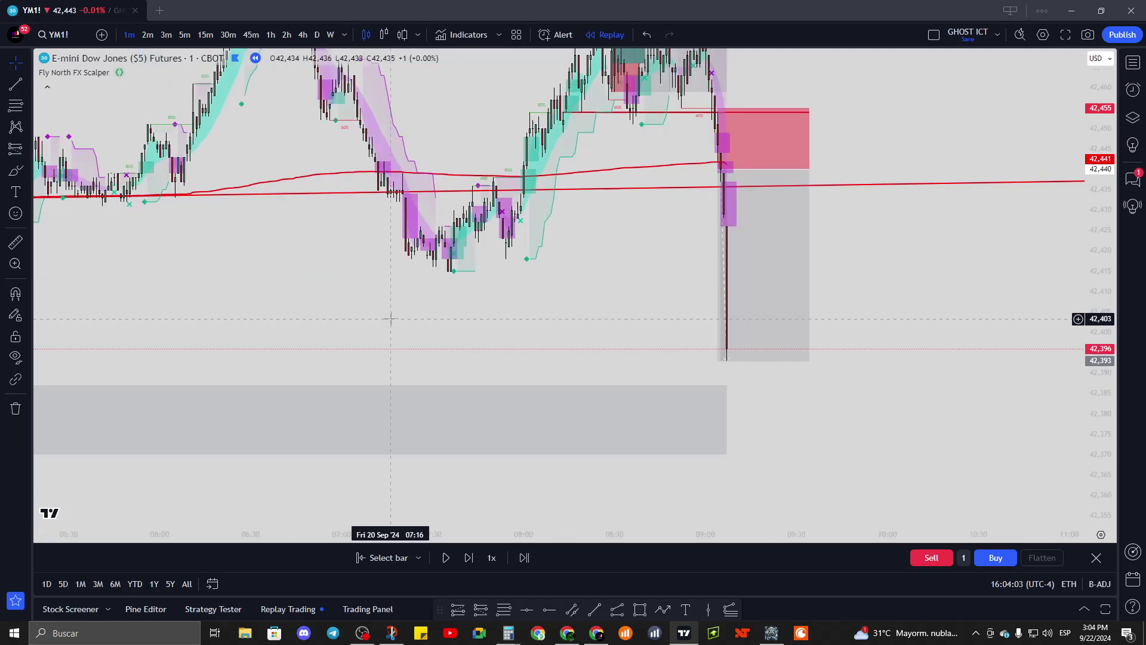
scroll(433, 339, down, 6)
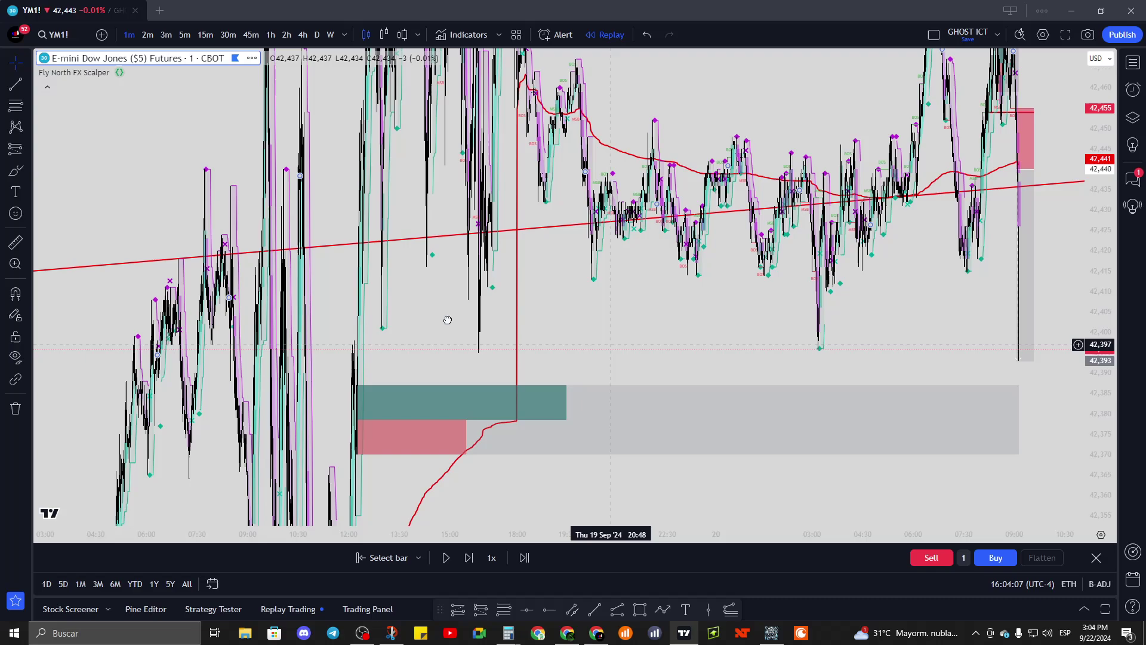
scroll(657, 329, right, 3)
drag(850, 356, 858, 389)
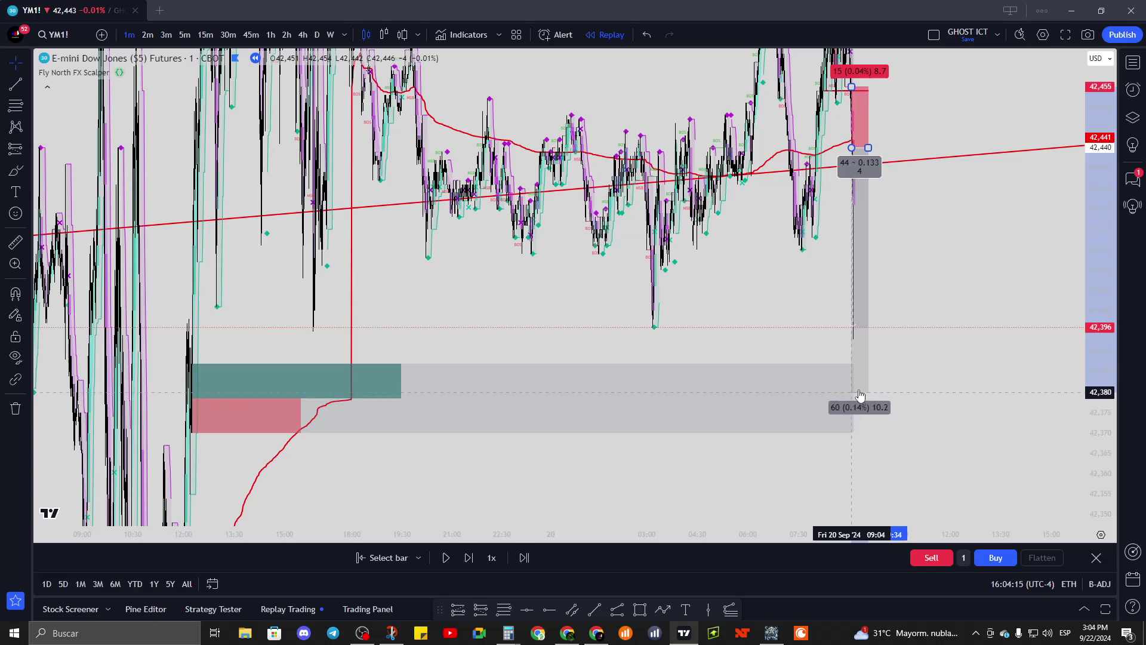
- Extend the short position's end time to 10:28
scroll(778, 389, up, 5)
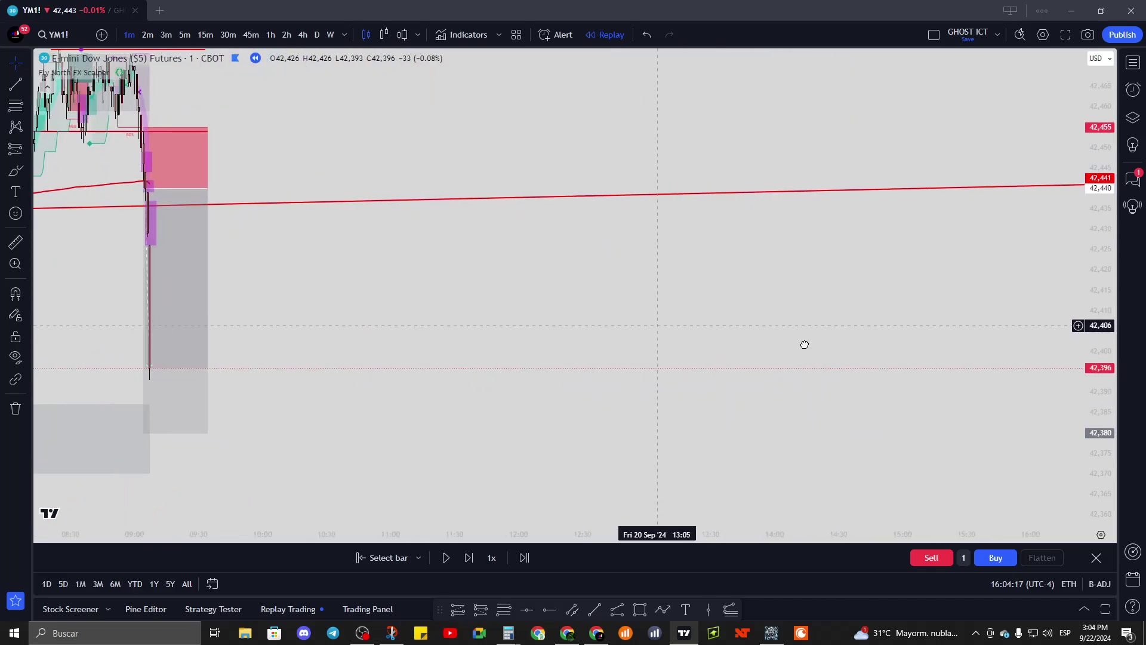
drag(805, 344, 987, 382)
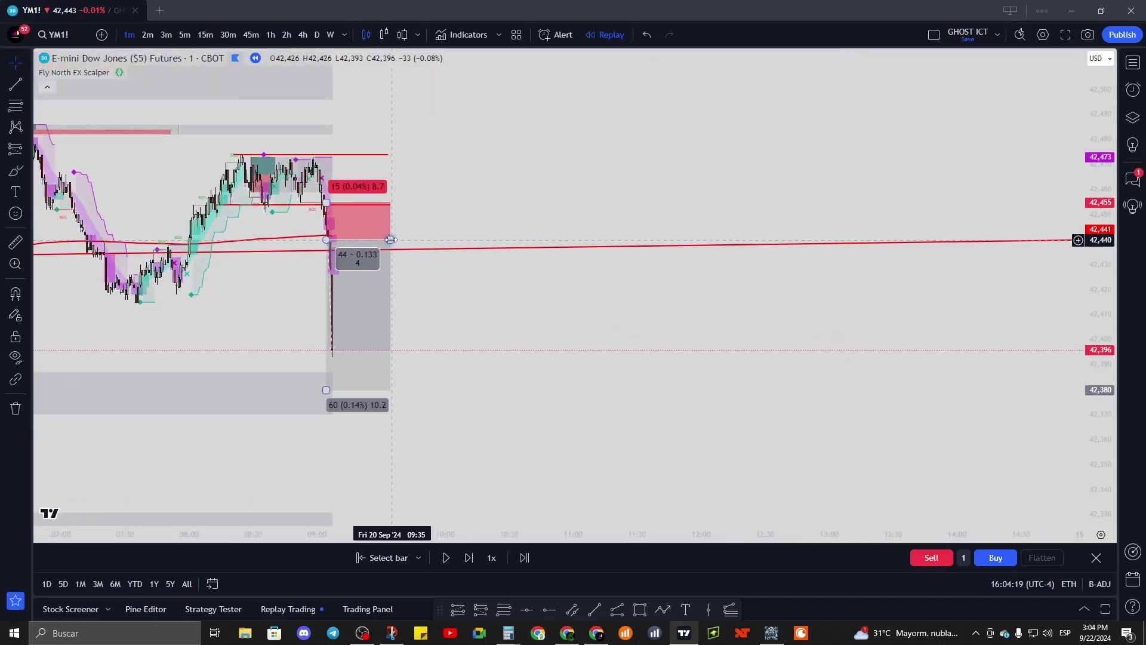
drag(391, 239, 506, 298)
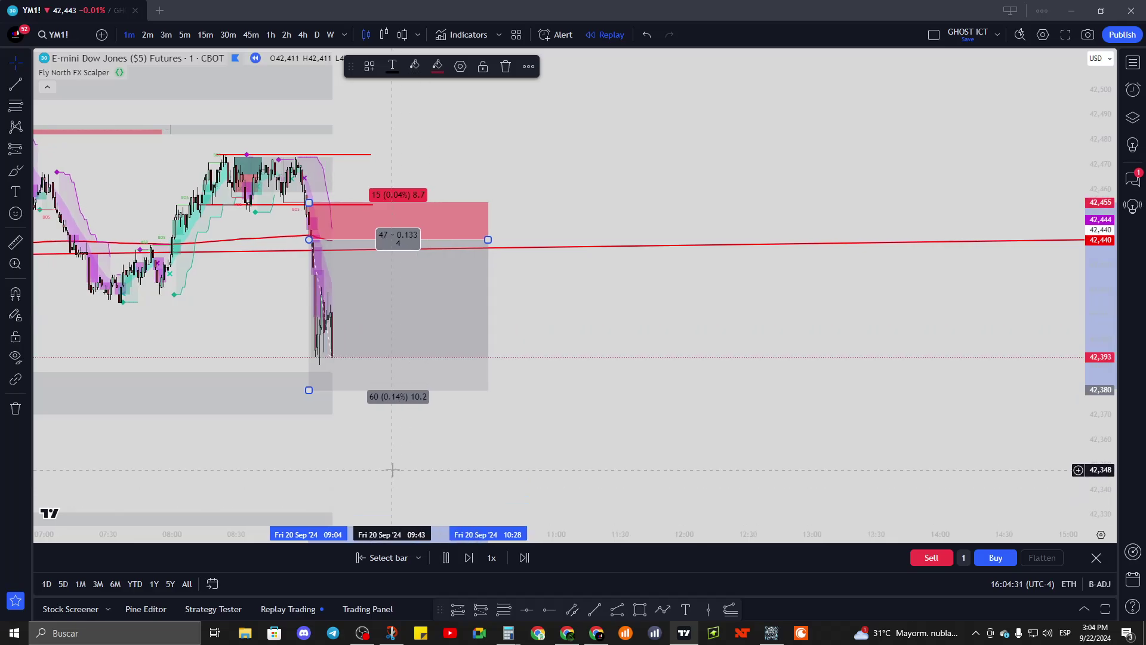
- Follow the replayed candles through the short position and below its target, compressing the price scale to keep them in view
click(494, 468)
scroll(553, 442, up, 3)
scroll(472, 413, up, 2)
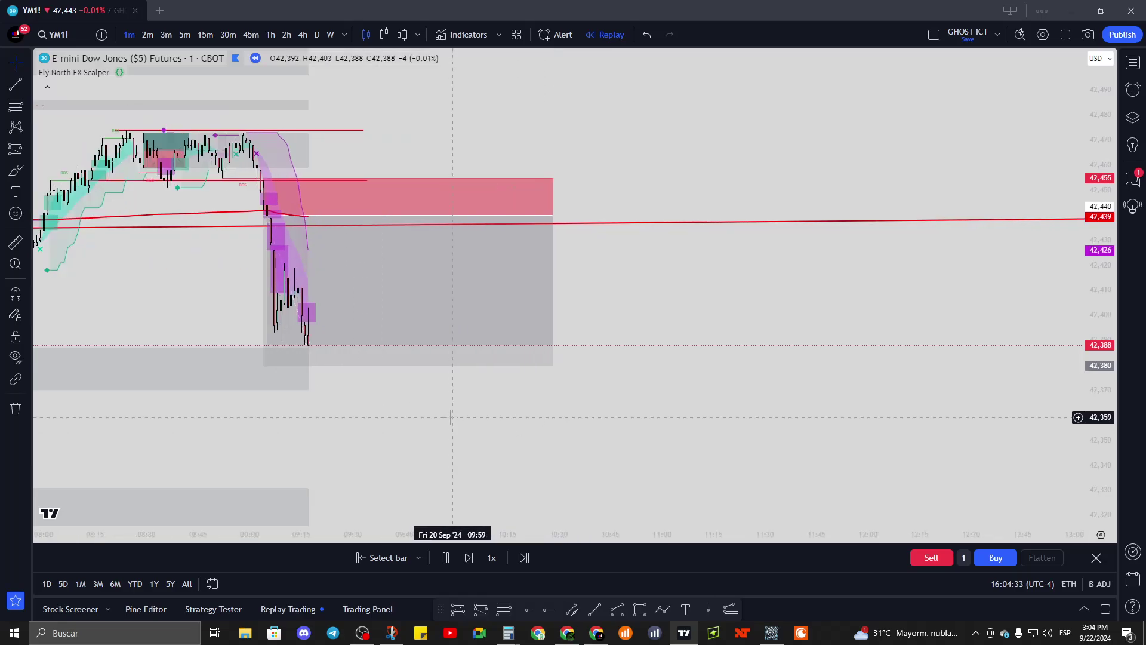
scroll(543, 427, up, 3)
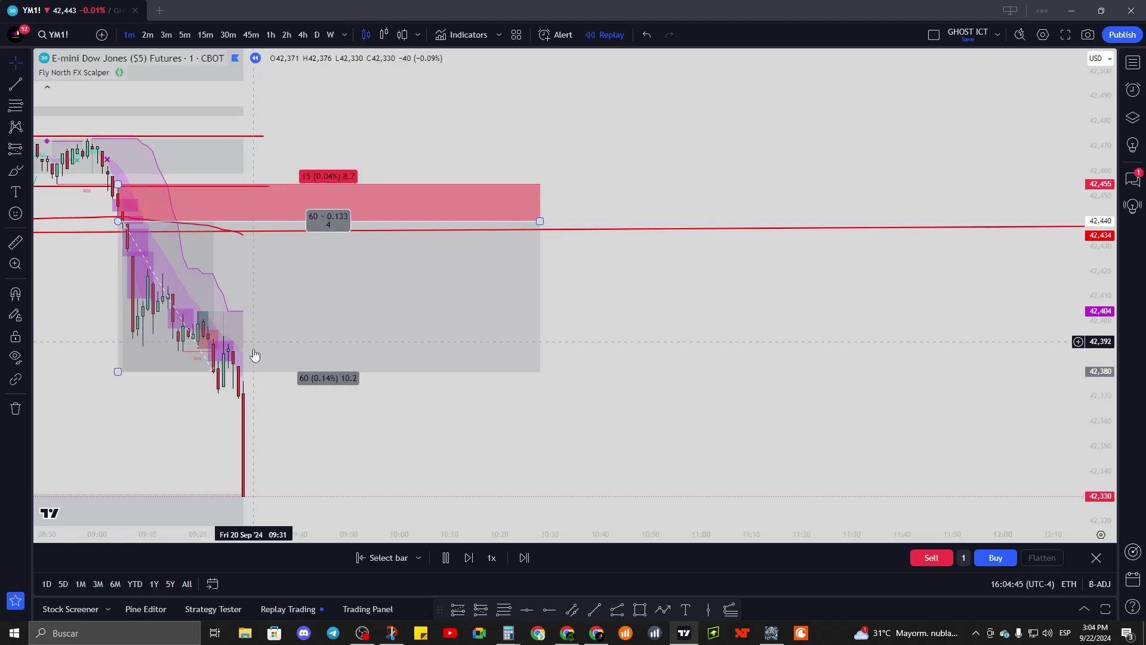
drag(309, 416, 379, 313)
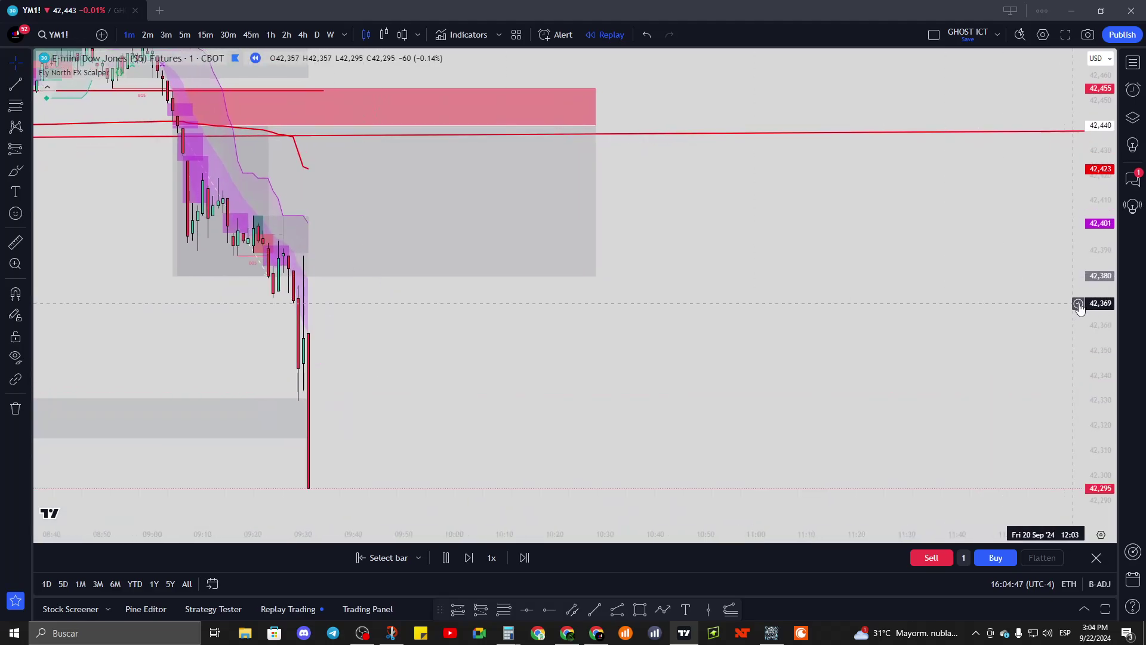
drag(1079, 304, 1091, 445)
click(289, 239)
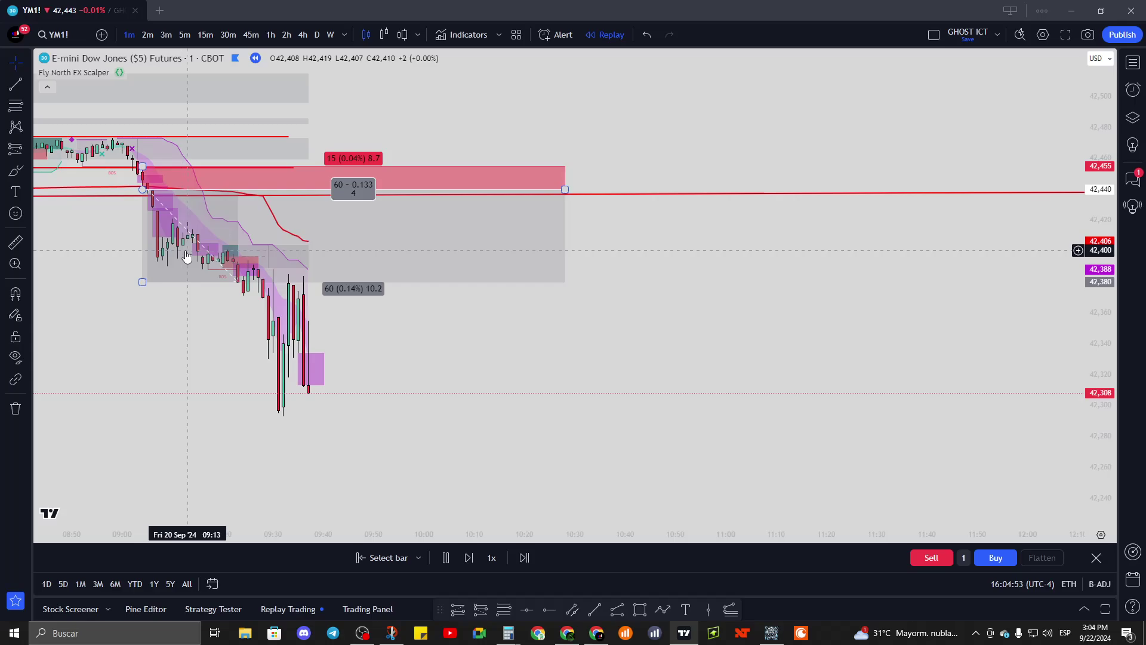
- Lower the short position's target to 42,295 at the swing low, and pause the bar replay
click(135, 280)
drag(134, 280, 153, 415)
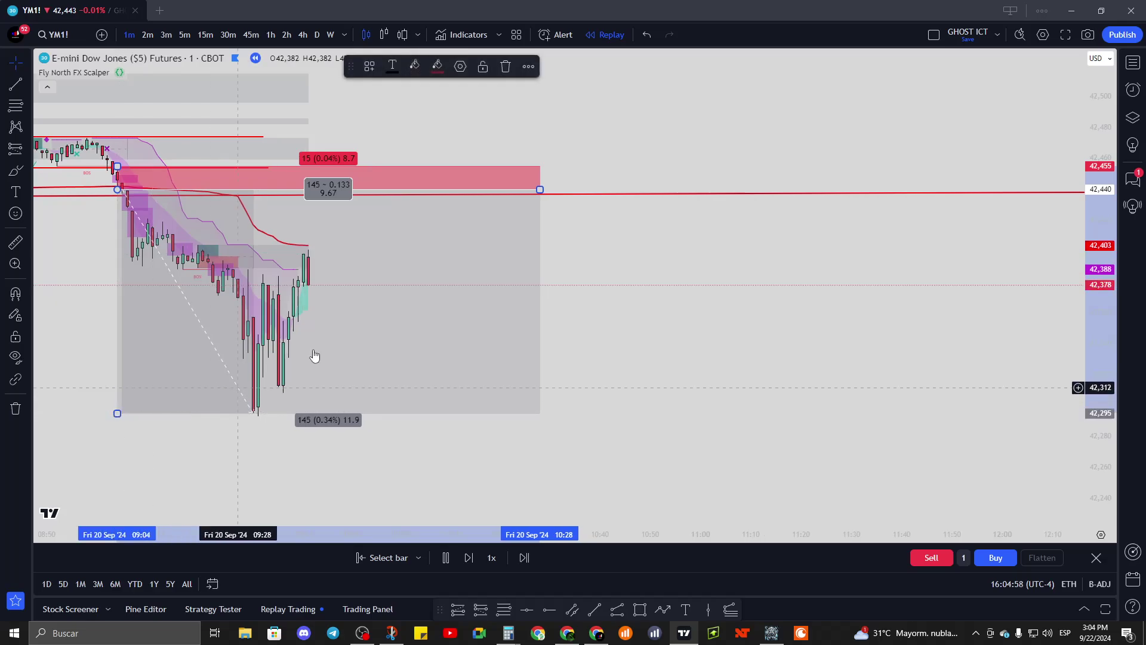
click(445, 557)
- Shorten the short position so that it ends at 09:32
drag(225, 453, 453, 481)
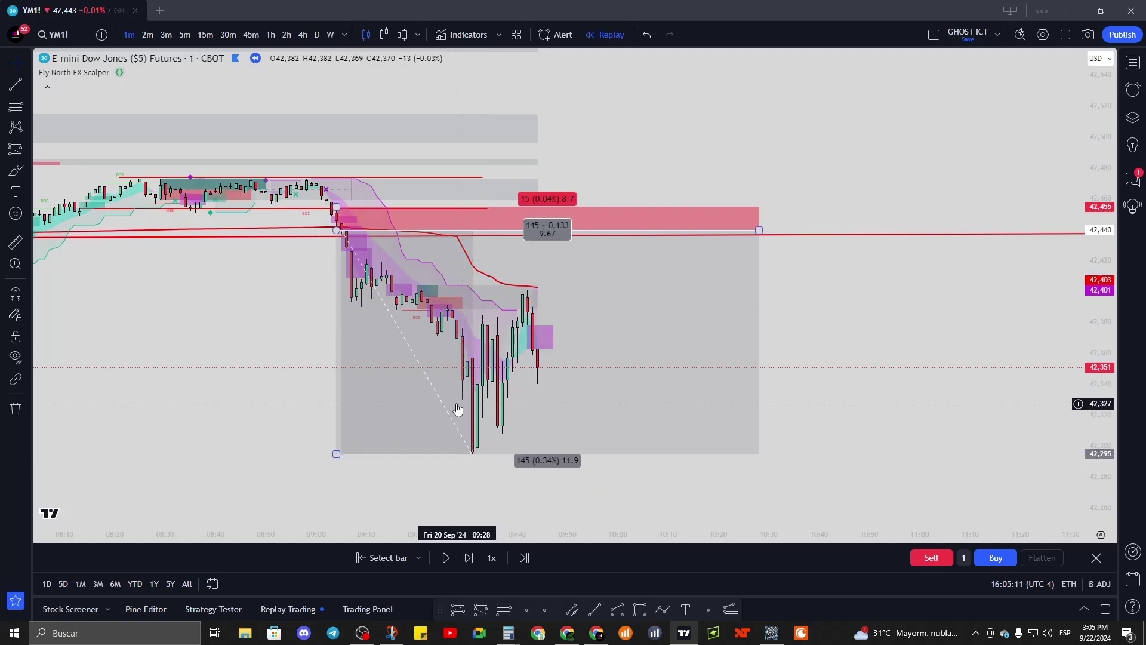
click(715, 237)
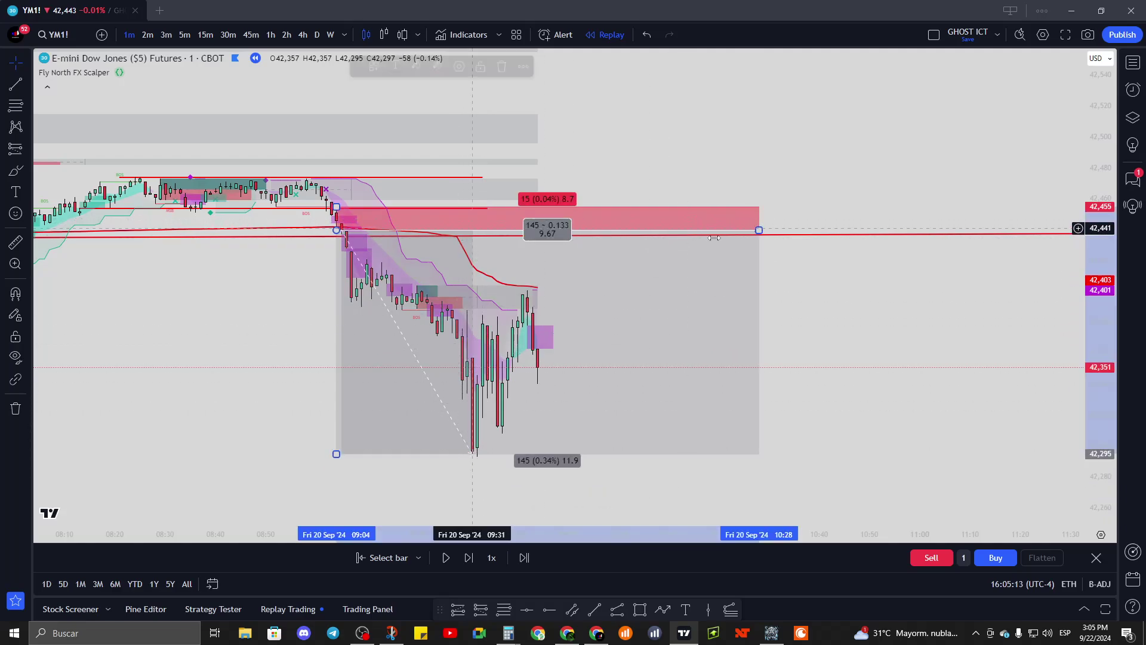
drag(715, 238, 477, 238)
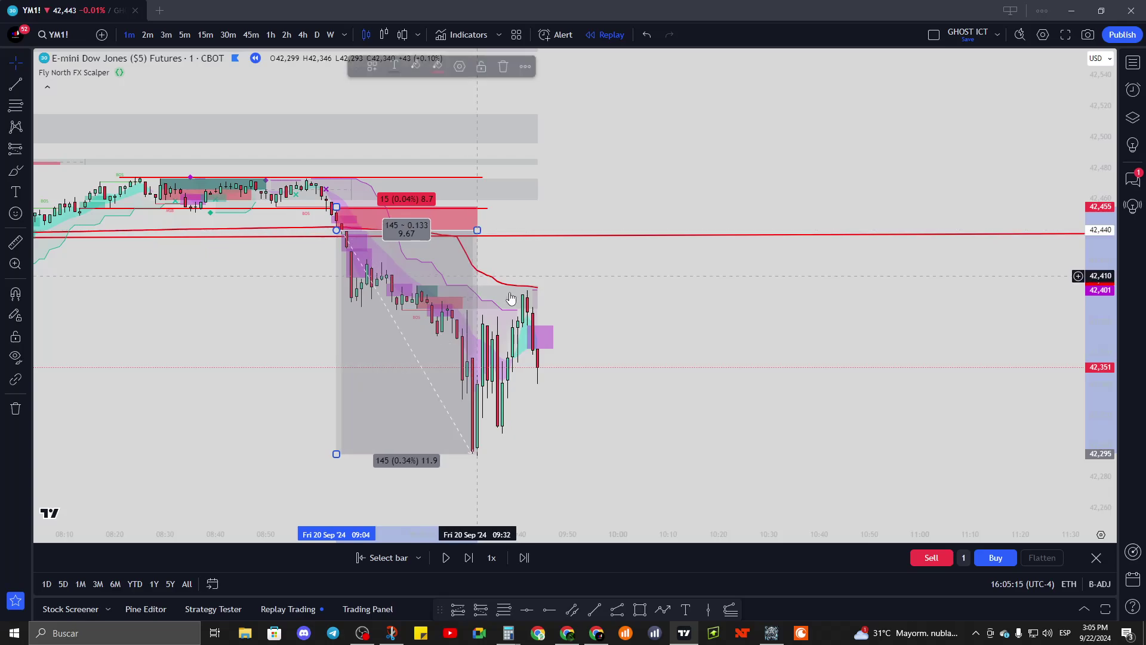
click(691, 343)
- Replay the candles that follow the short position until shortly after 10:00, and pause the bar replay
drag(638, 356, 532, 379)
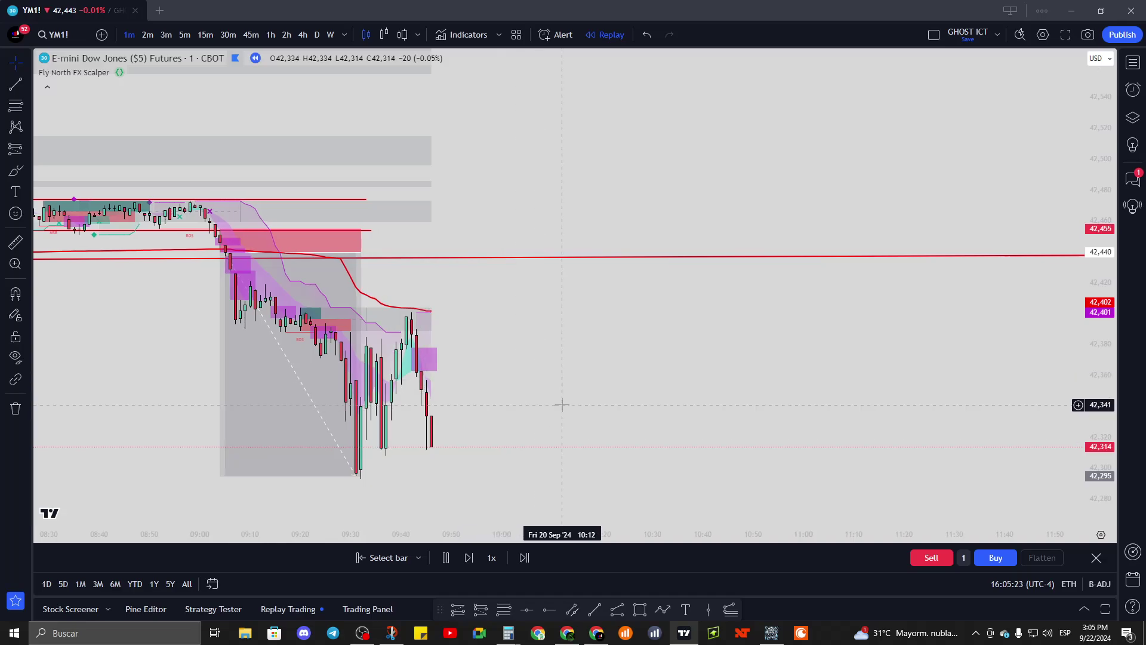
scroll(560, 402, down, 3)
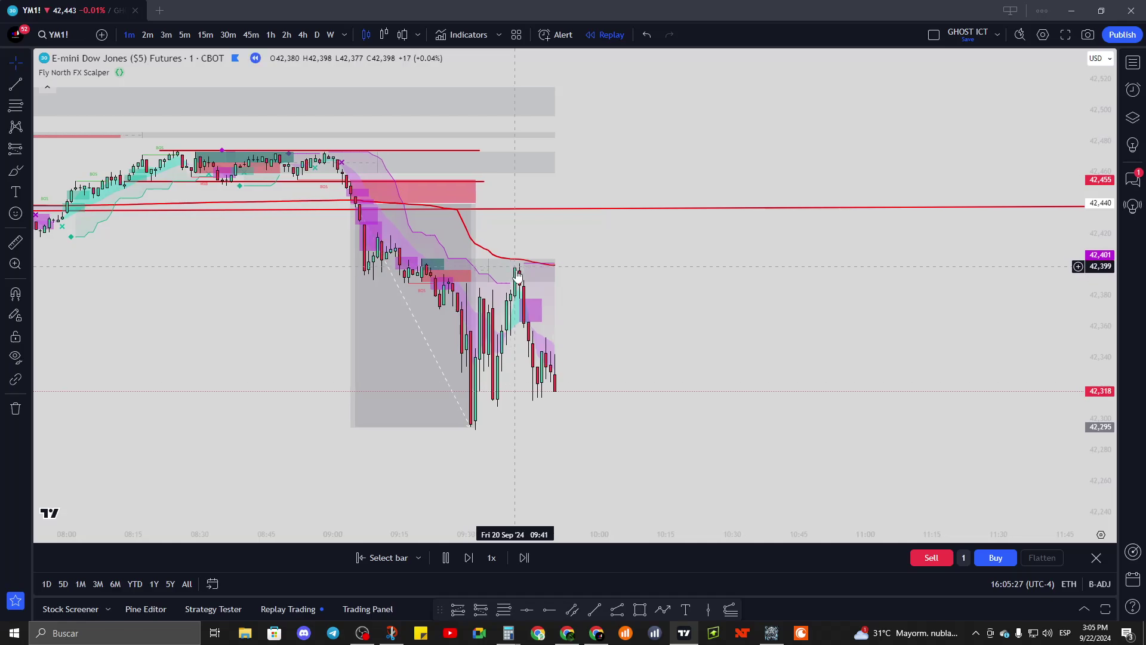
drag(576, 363, 532, 317)
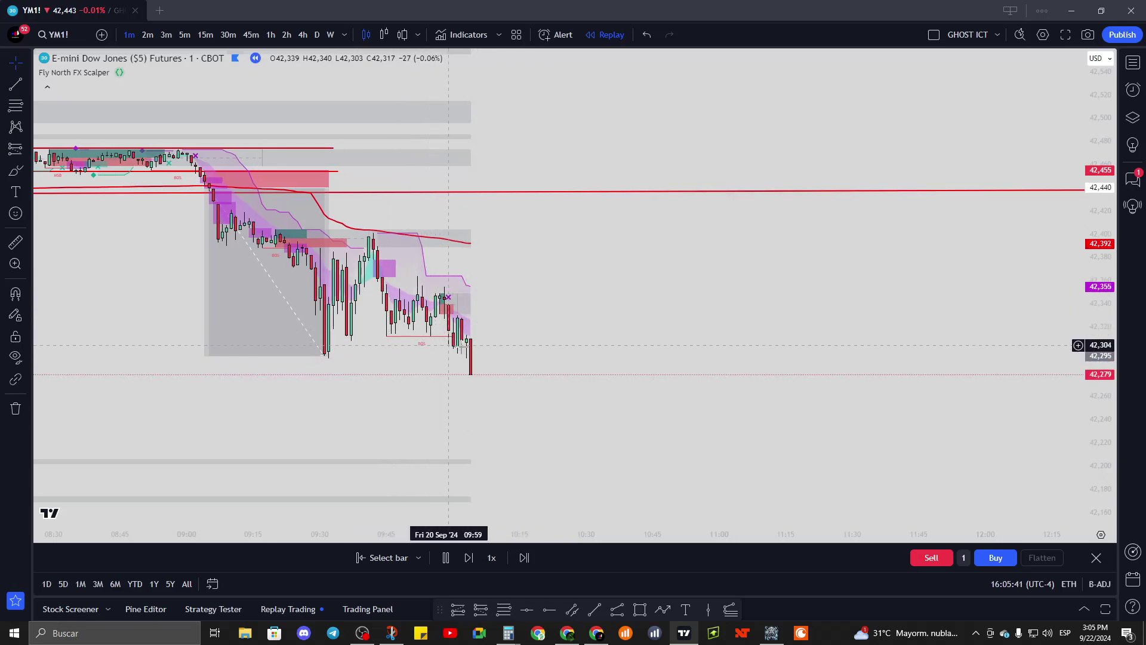
click(445, 563)
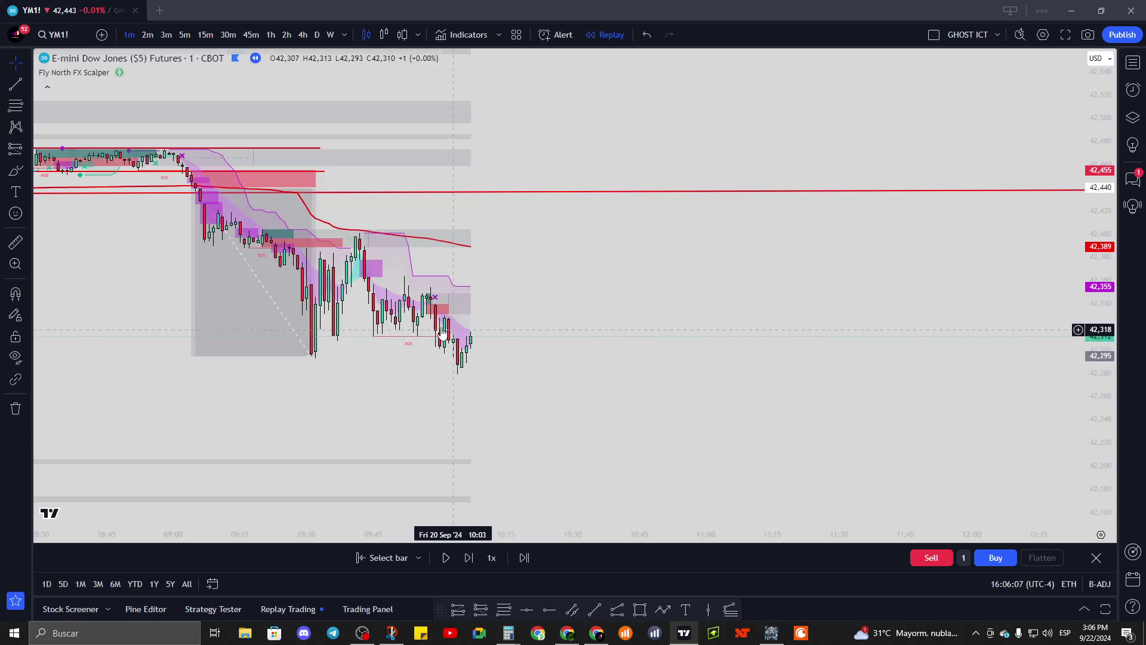
- Place a second short position from 10:00 with its entry at 42,304, stop at 42,350 and target at 42,258
drag(218, 239, 405, 248)
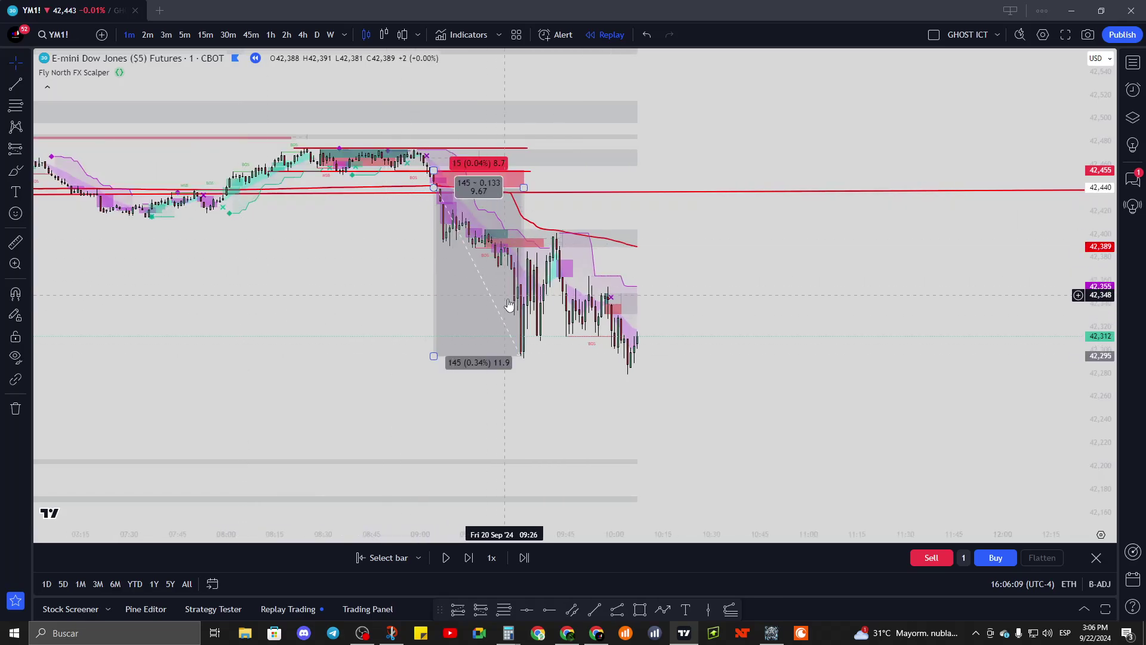
scroll(624, 367, up, 3)
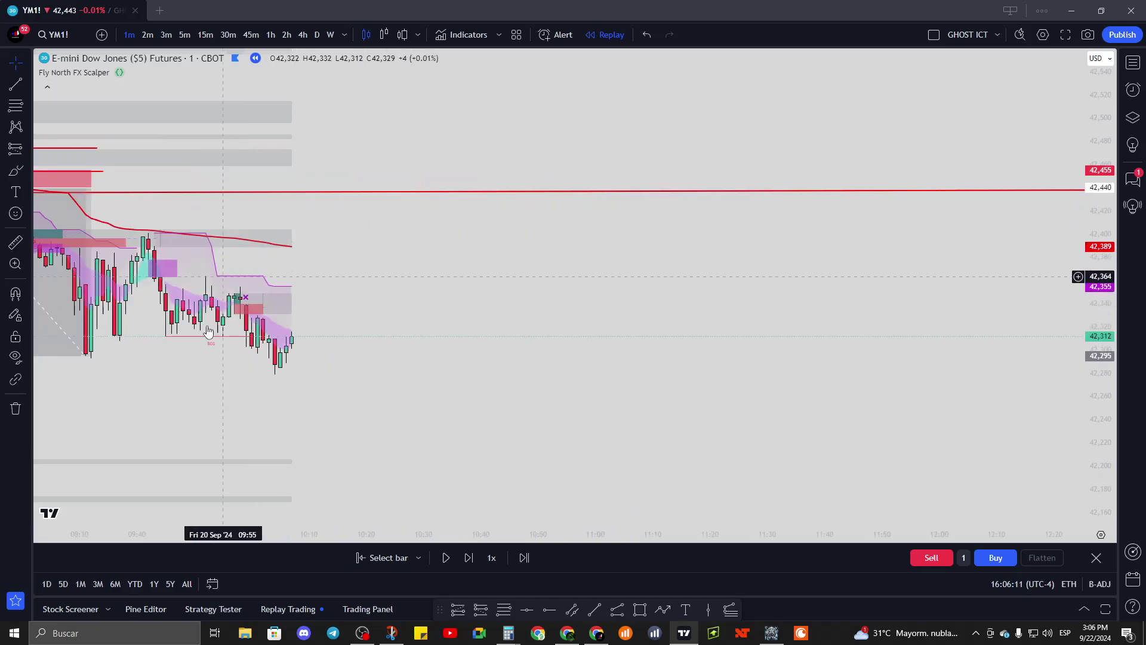
drag(403, 323, 564, 336)
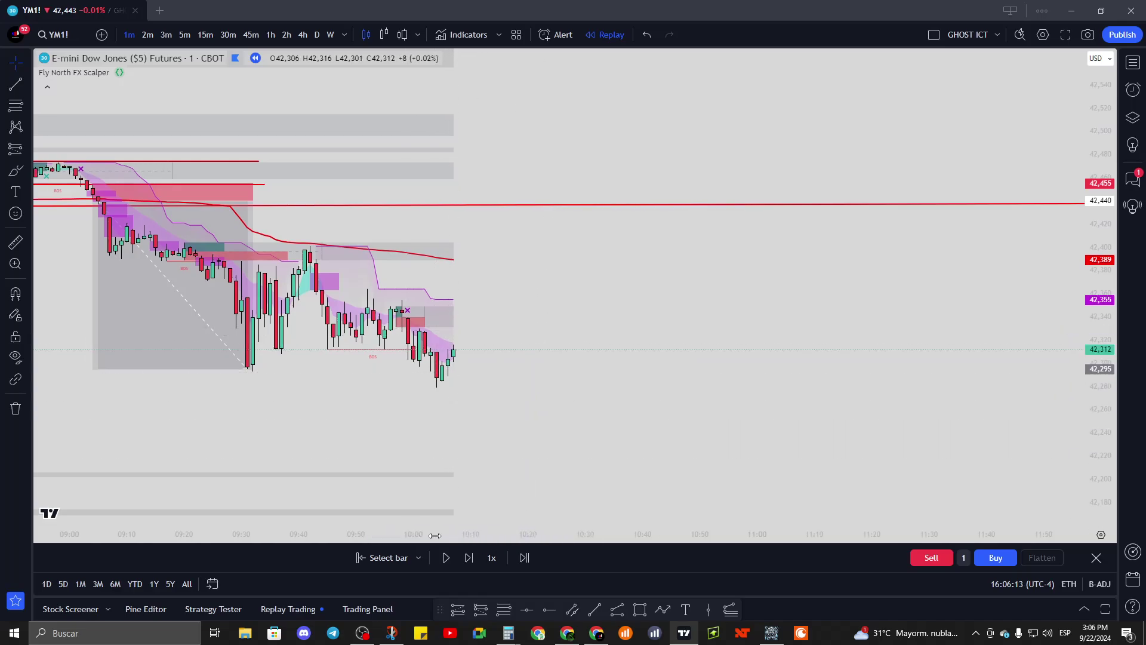
click(483, 609)
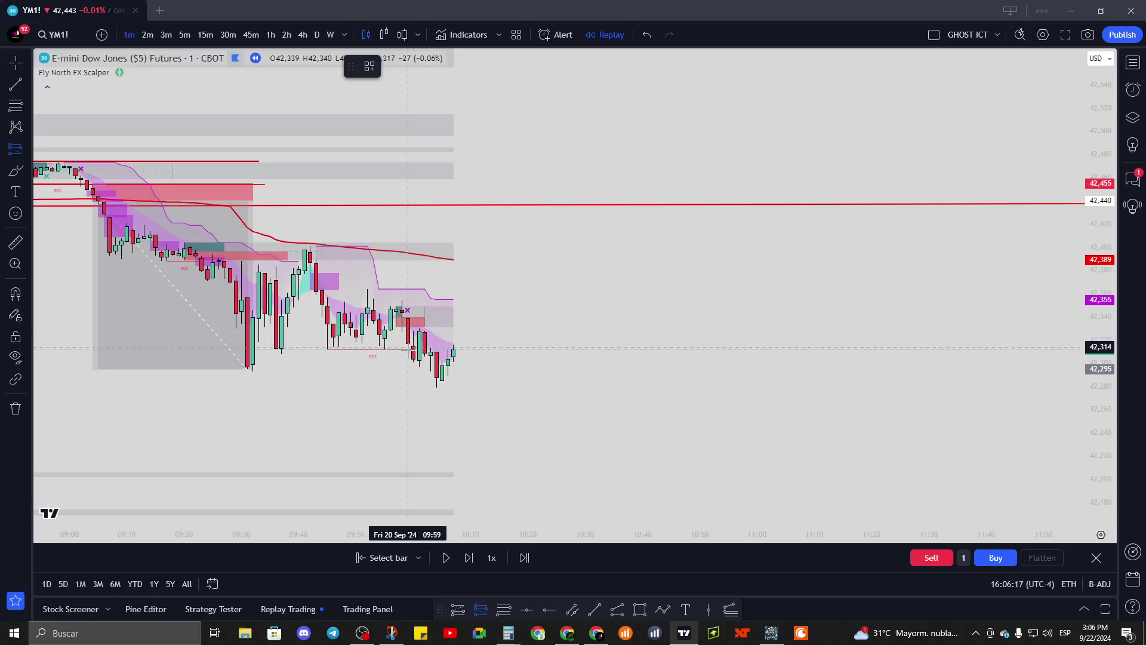
click(413, 358)
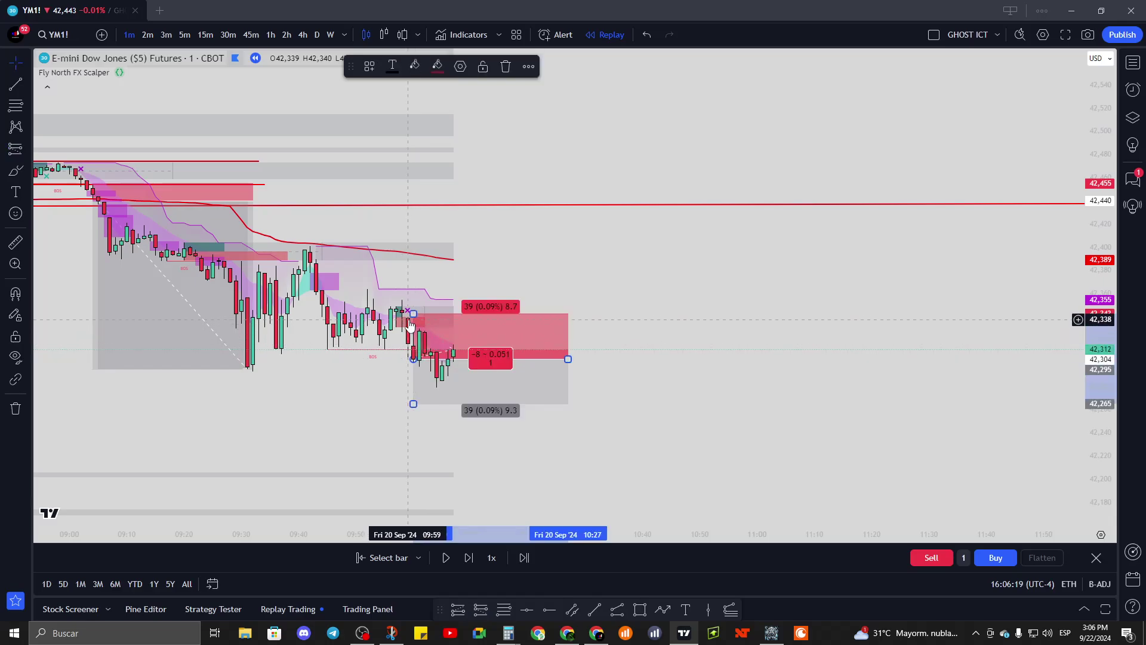
drag(413, 313, 414, 309)
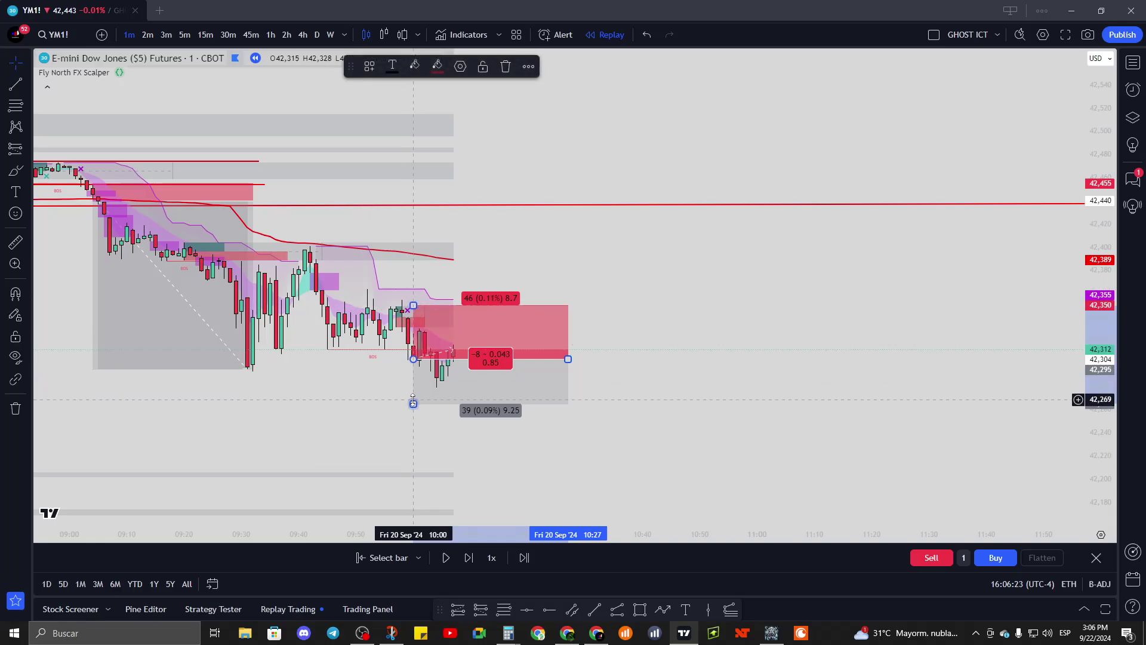
drag(413, 403, 413, 411)
click(453, 475)
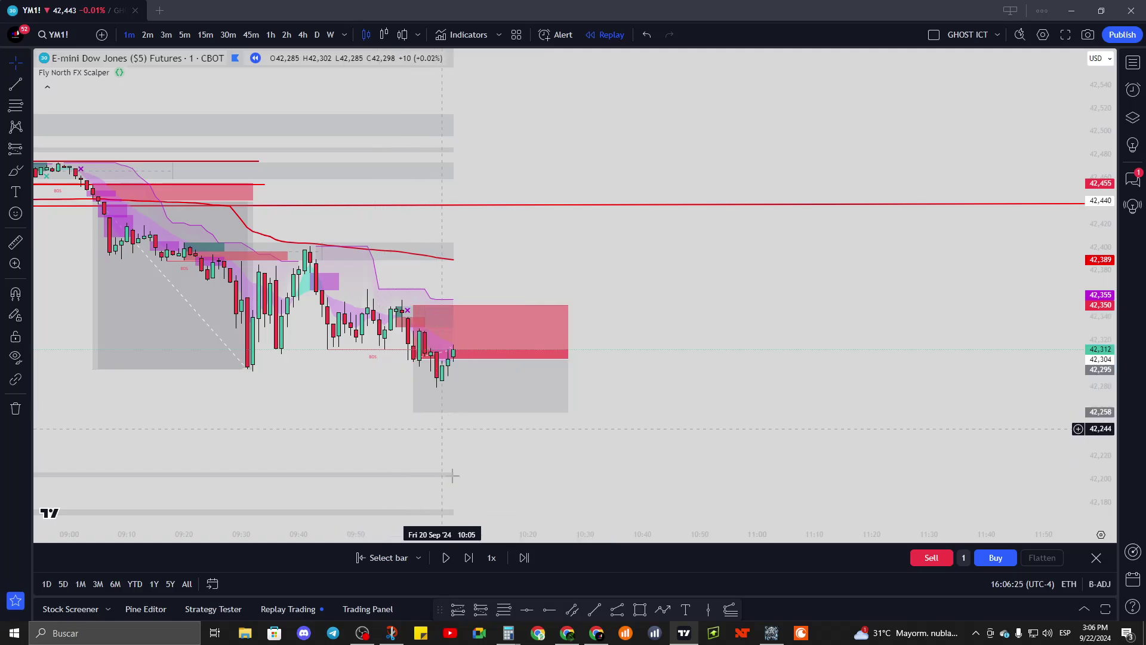
- Replay the candles through the second short position until about 10:21, and pause the bar replay
click(443, 563)
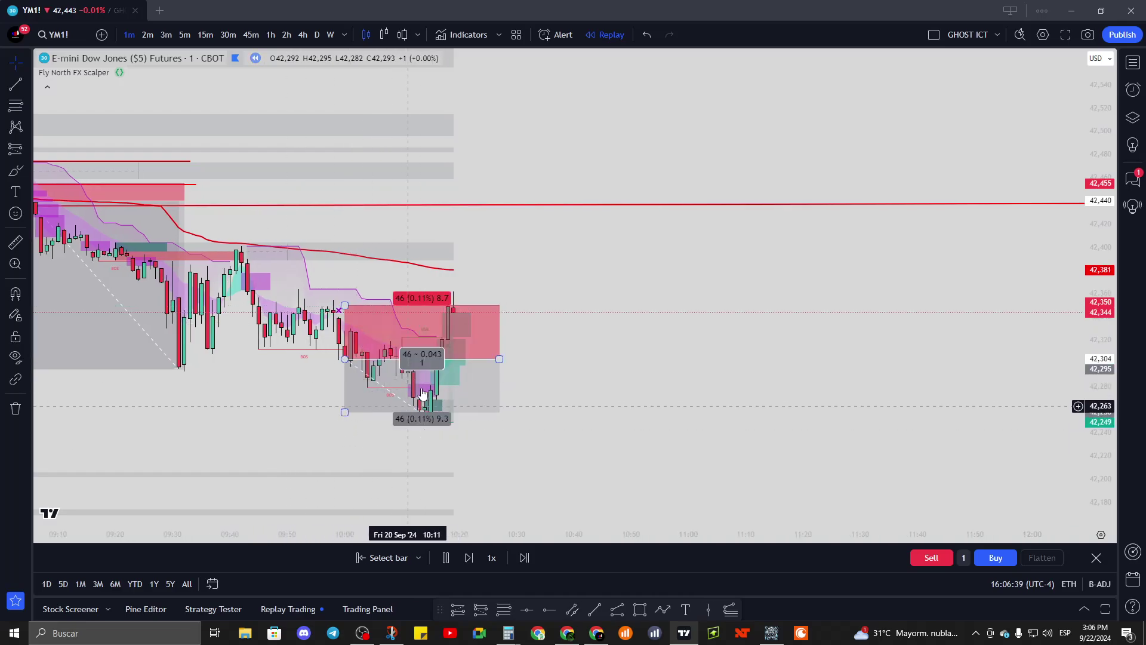
click(447, 557)
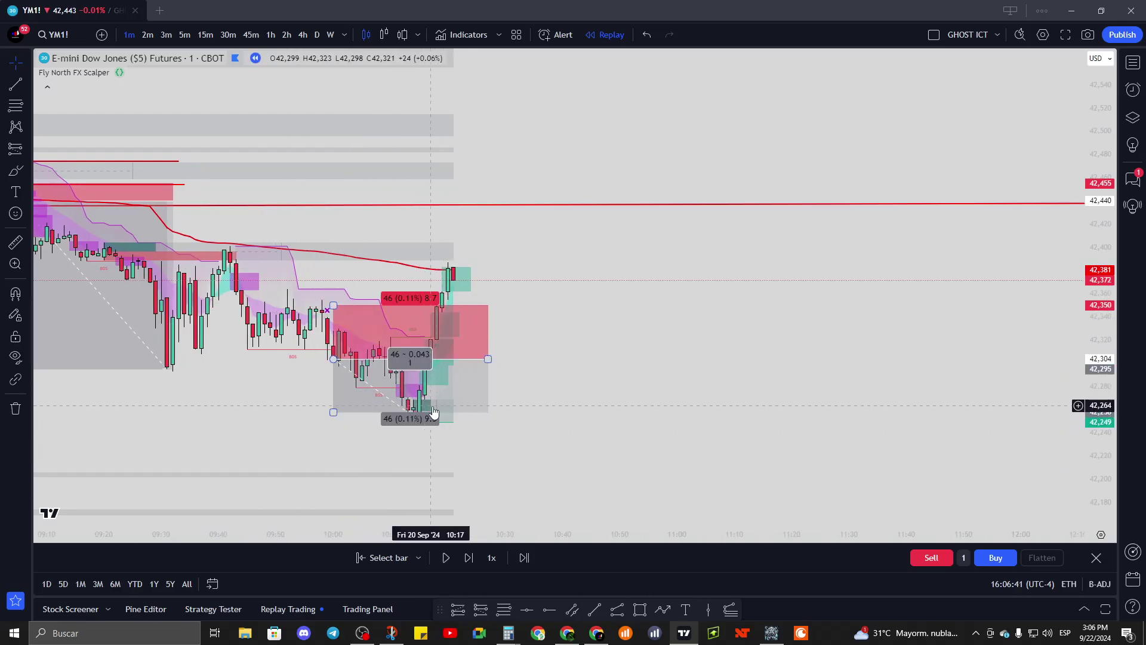
scroll(555, 448, down, 2)
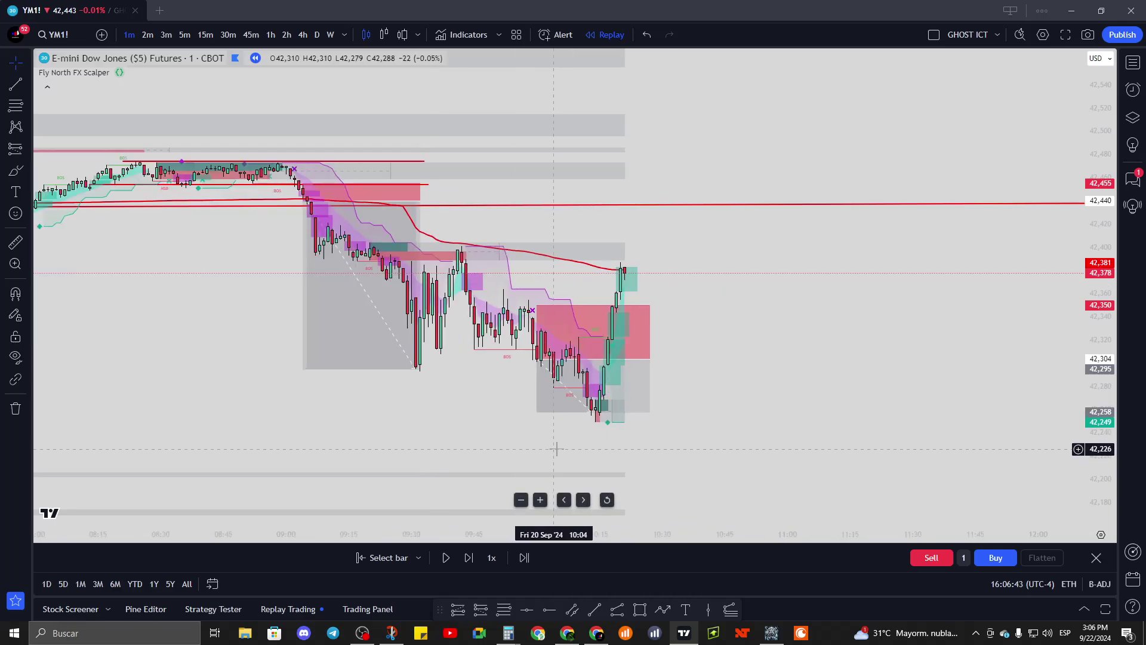
scroll(632, 439, up, 2)
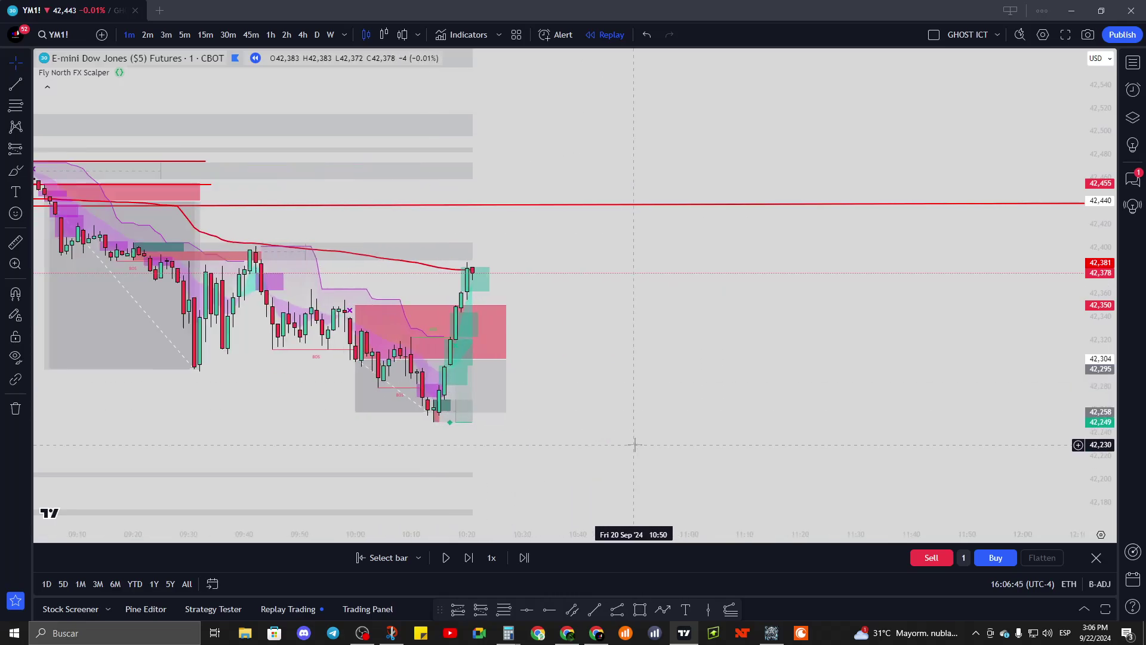
scroll(236, 210, down, 1)
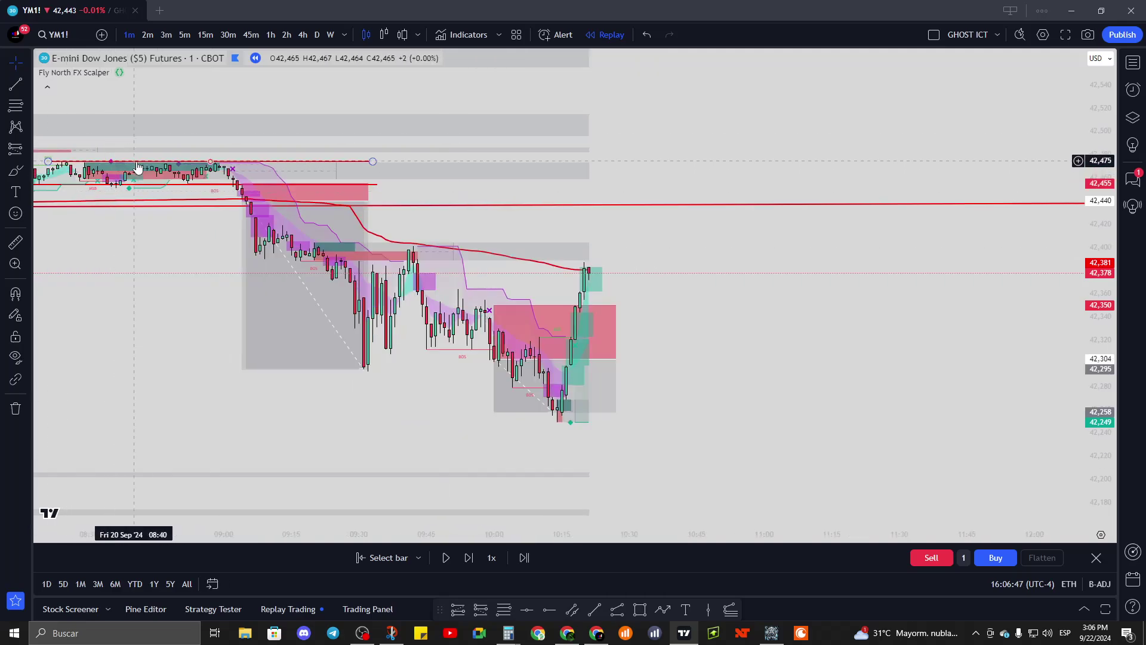
click(251, 225)
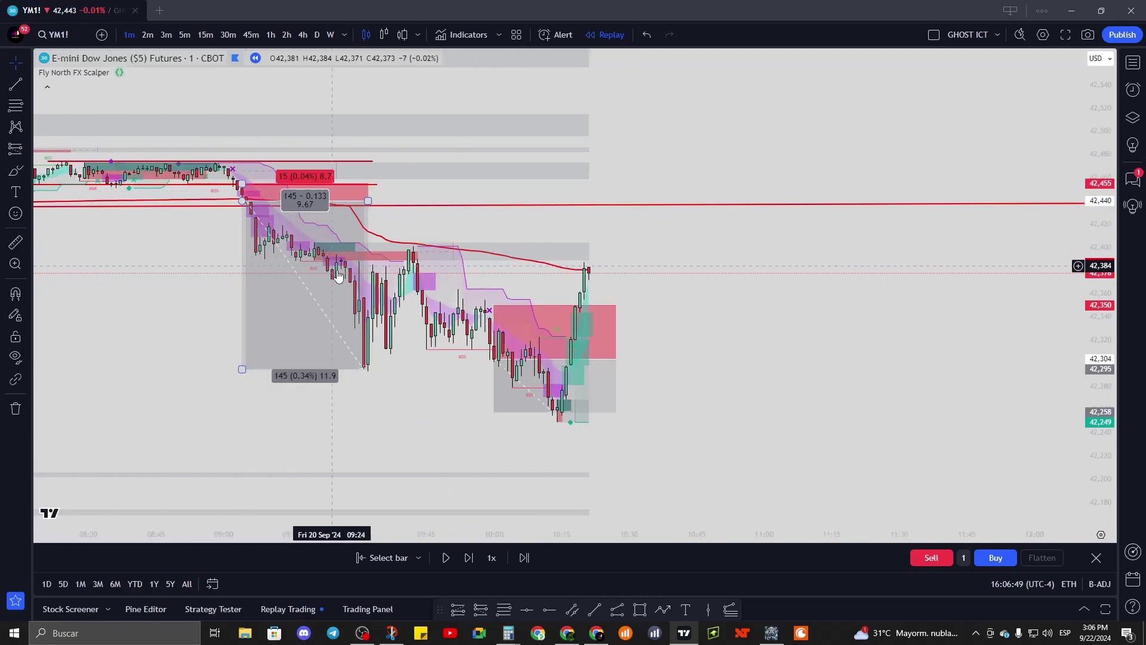
click(417, 255)
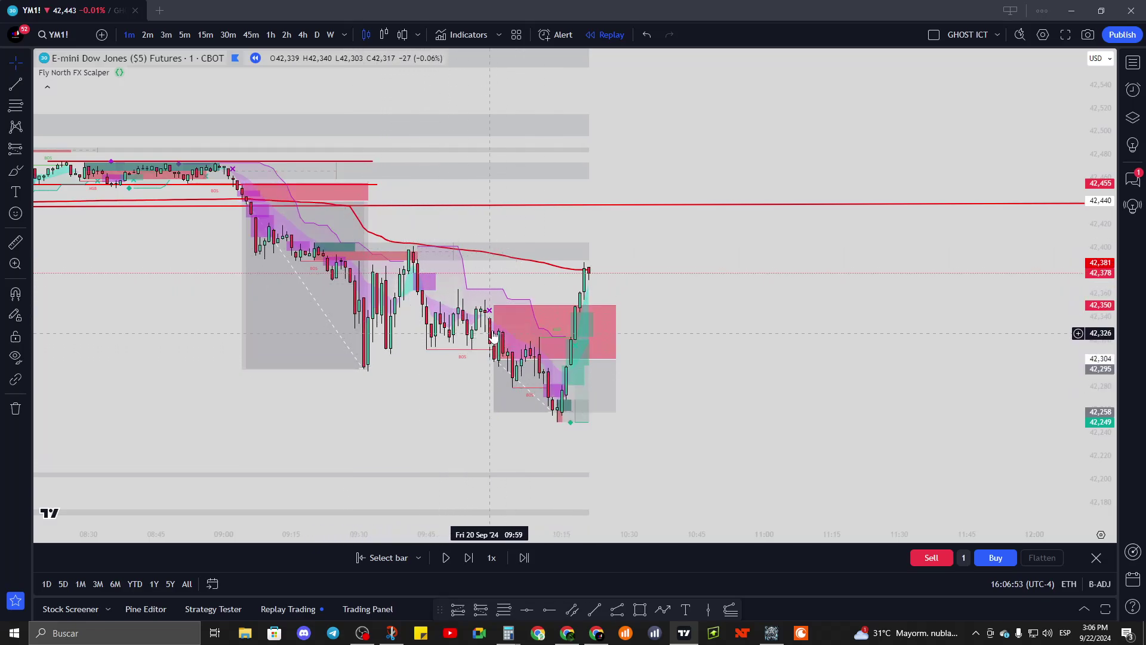
- Set the second short position's stop to 42,344 and shorten the position so that it ends at about 10:14
click(494, 360)
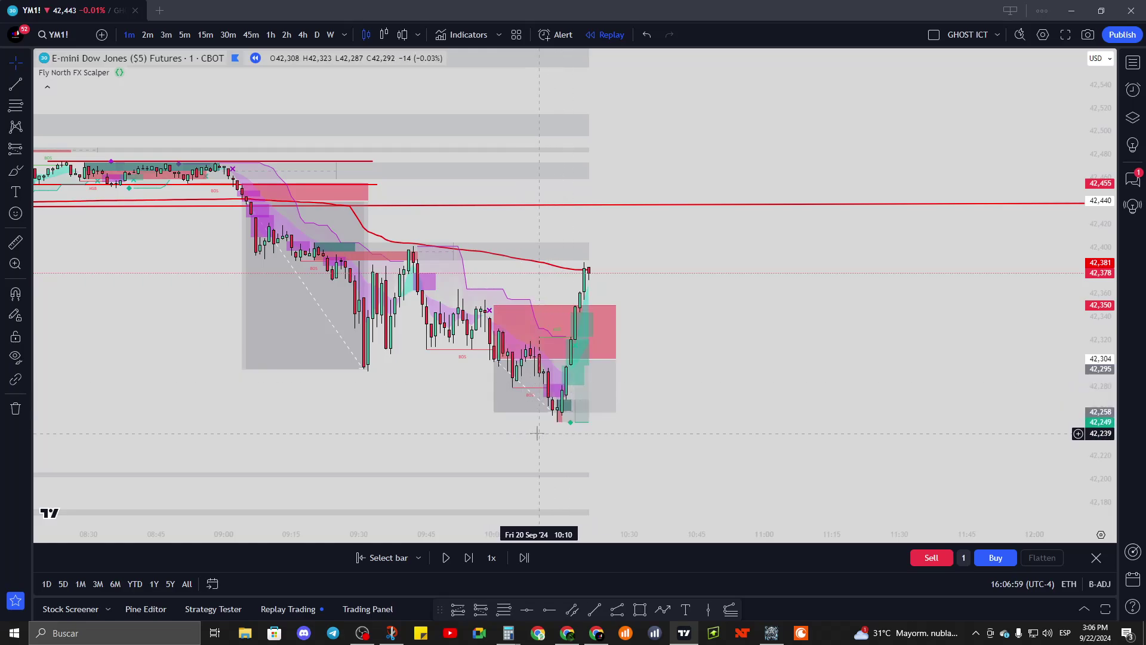
drag(493, 305, 491, 334)
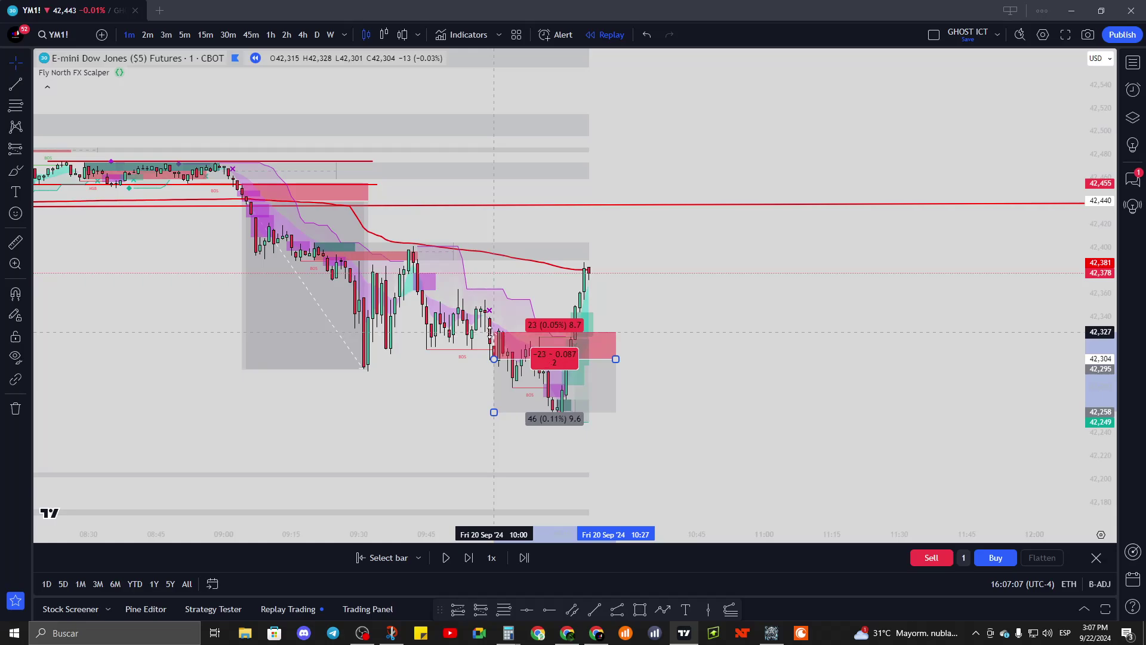
mouse_move(490, 332)
mouse_down()
mouse_move(492, 293)
mouse_move(491, 312)
mouse_up()
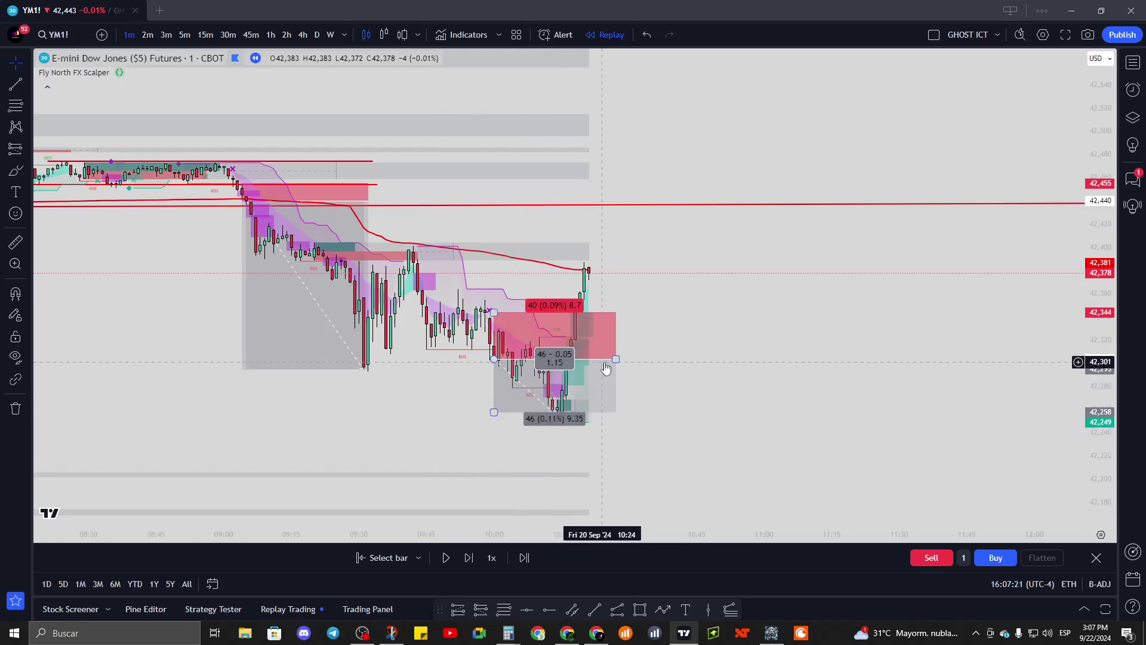
drag(611, 358, 558, 368)
- Replay the candles from 10:21 until about 10:57, and pause the bar replay
scroll(579, 437, up, 3)
drag(578, 438, 837, 388)
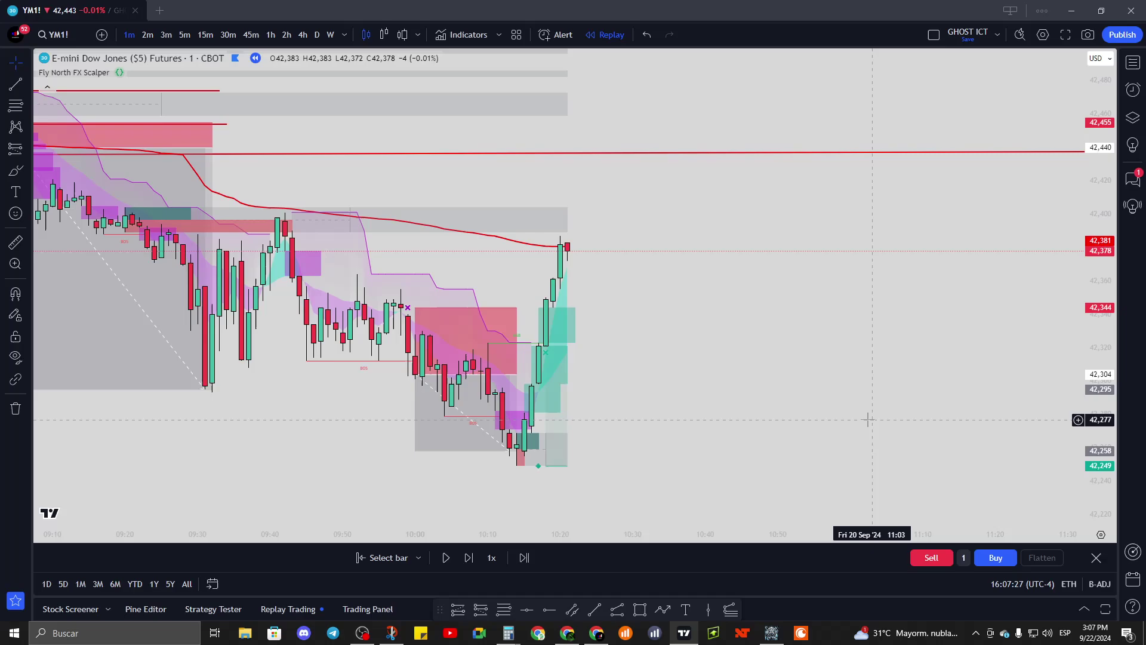
scroll(863, 393, up, 2)
drag(862, 393, 901, 391)
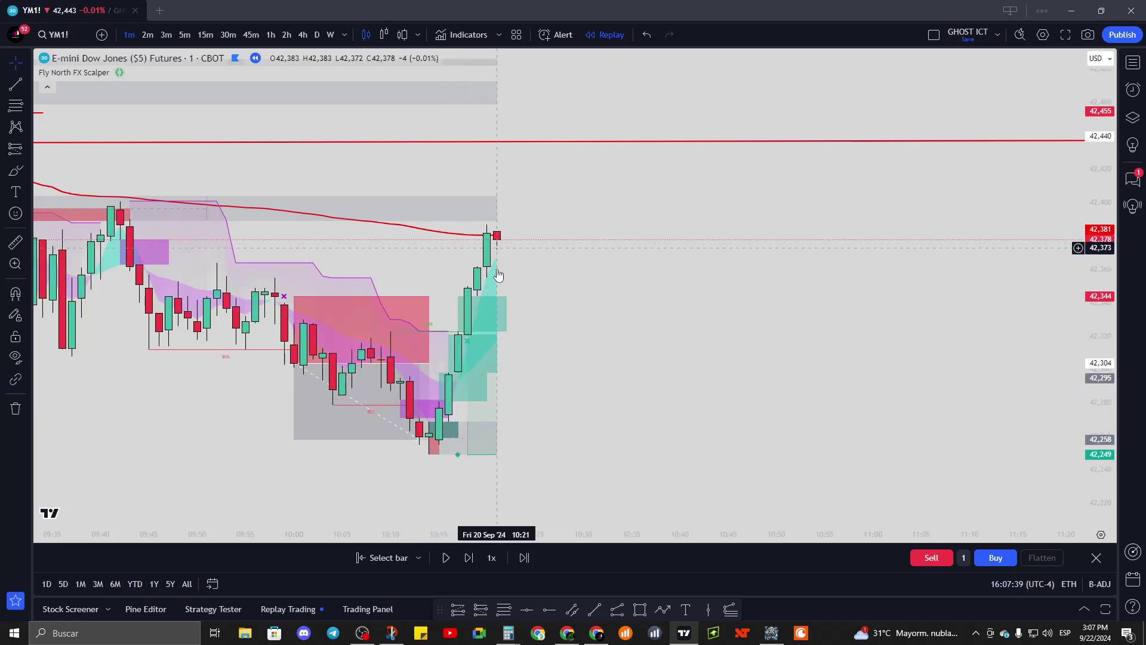
click(445, 558)
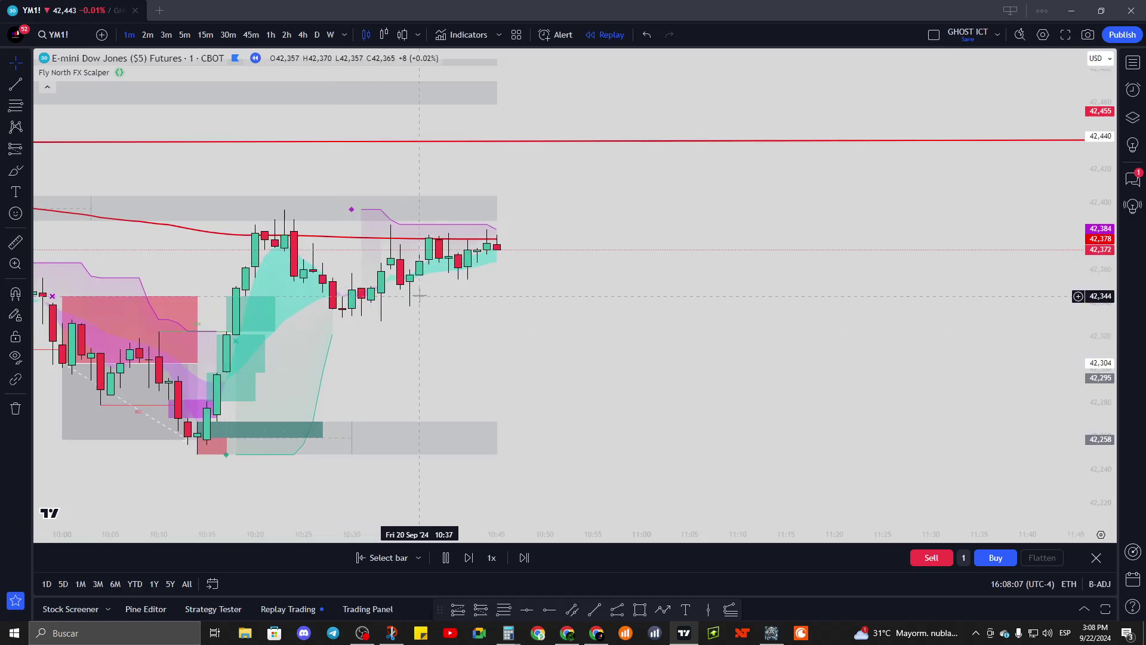
scroll(417, 375, down, 1)
scroll(418, 375, down, 1)
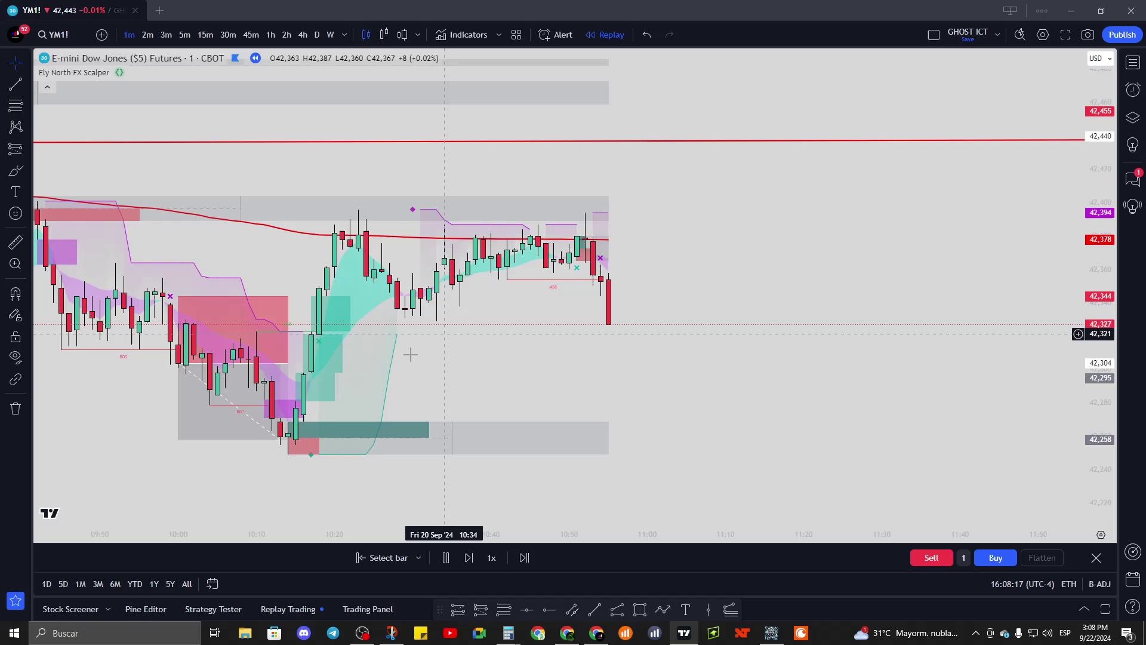
click(446, 558)
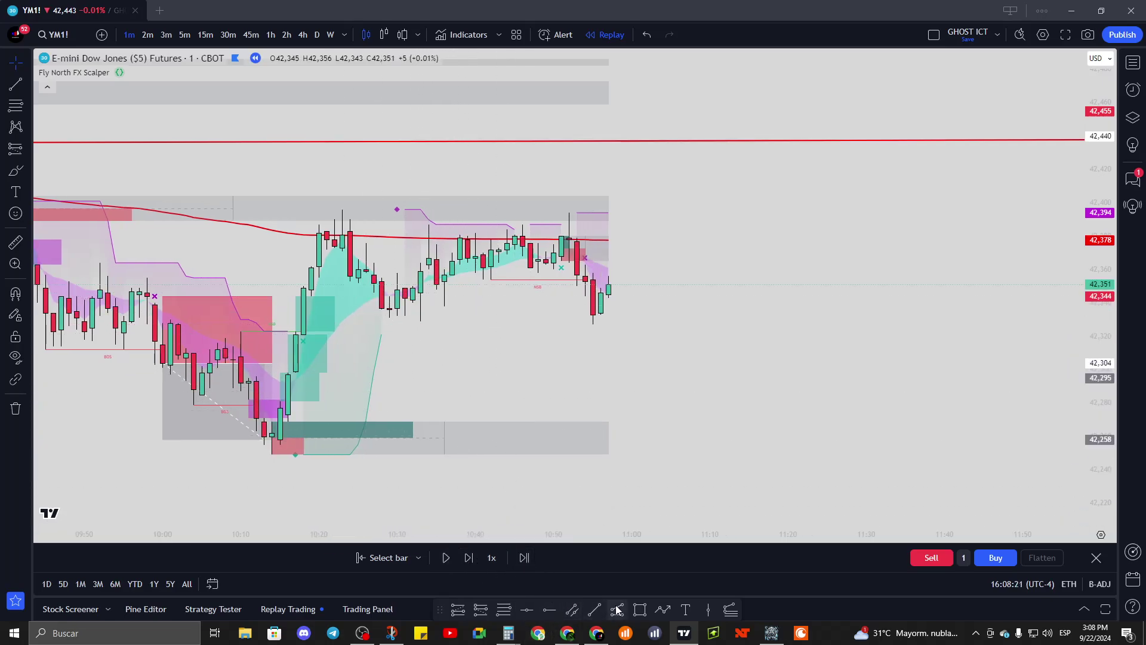
- Mark three zones with rectangles: 42,298 to 42,282 from 10:16, 42,322 to 42,299 from 10:18, and 42,269 to 42,248 from 10:14
click(640, 609)
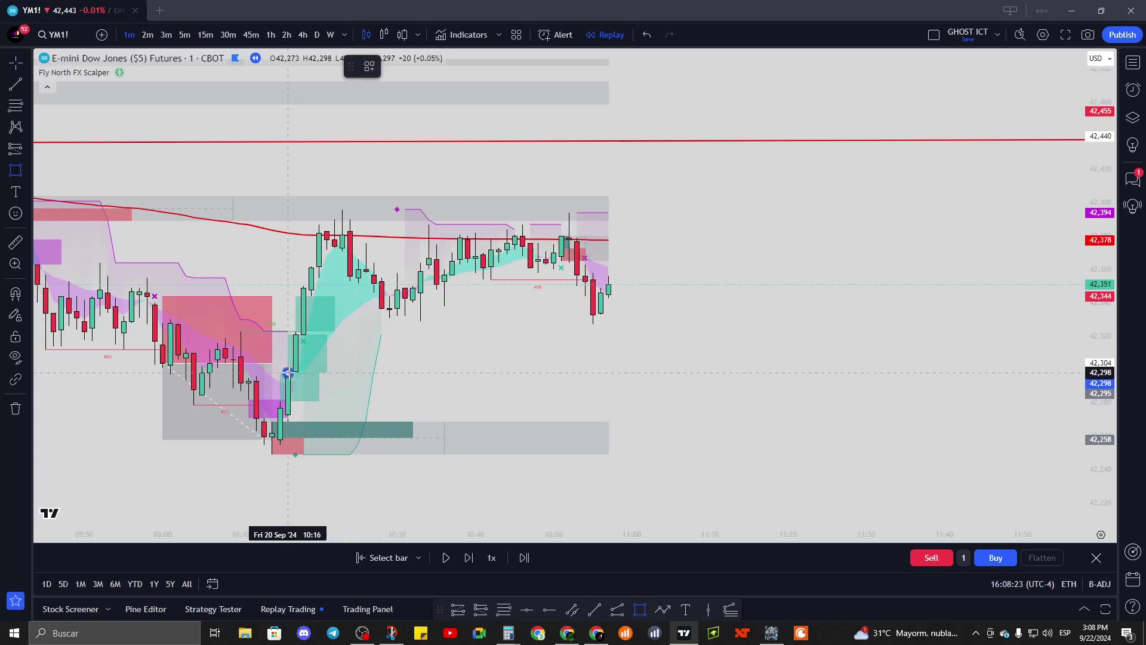
mouse_move(287, 372)
mouse_down()
mouse_move(747, 423)
mouse_move(780, 400)
mouse_up()
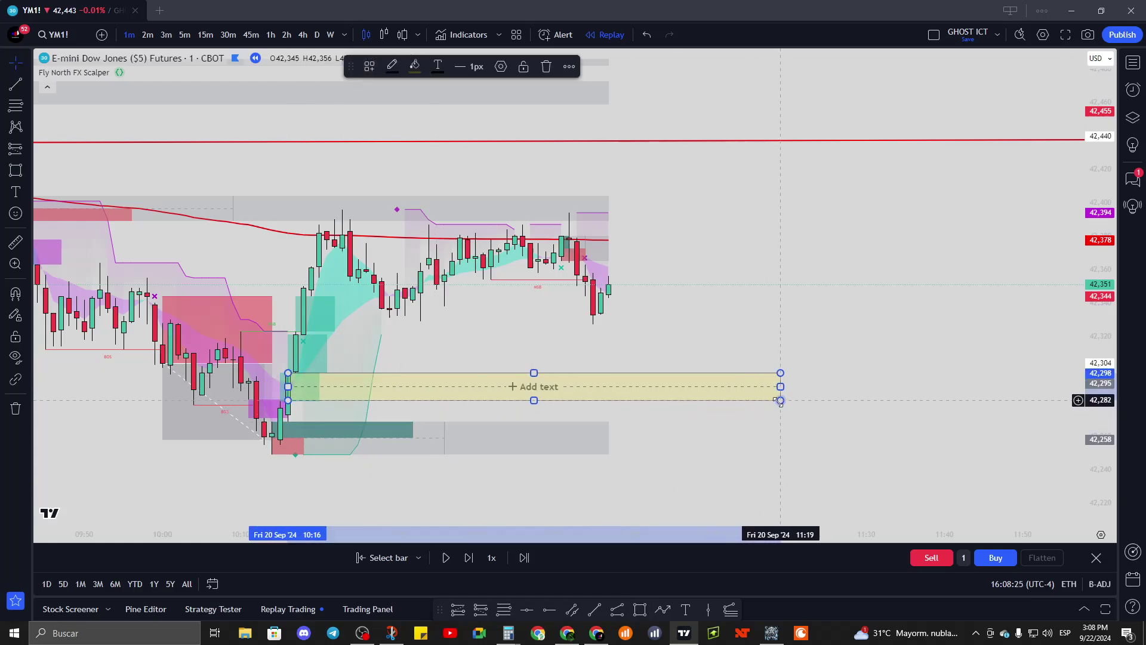
click(640, 609)
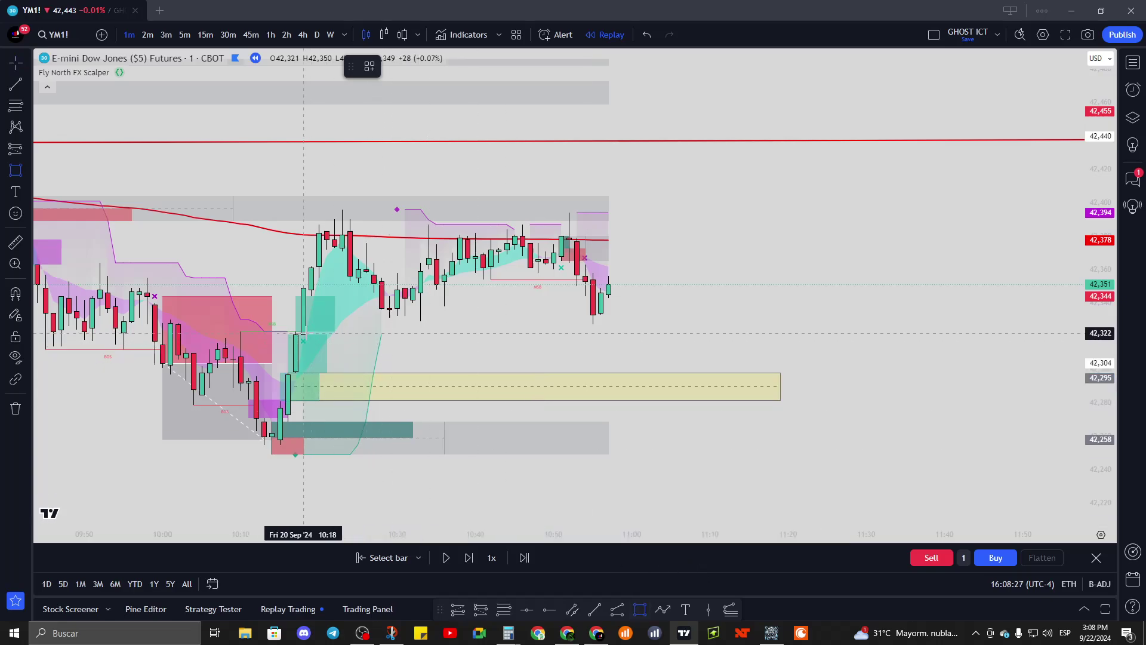
mouse_move(303, 333)
mouse_down()
mouse_move(738, 357)
mouse_move(757, 370)
mouse_up()
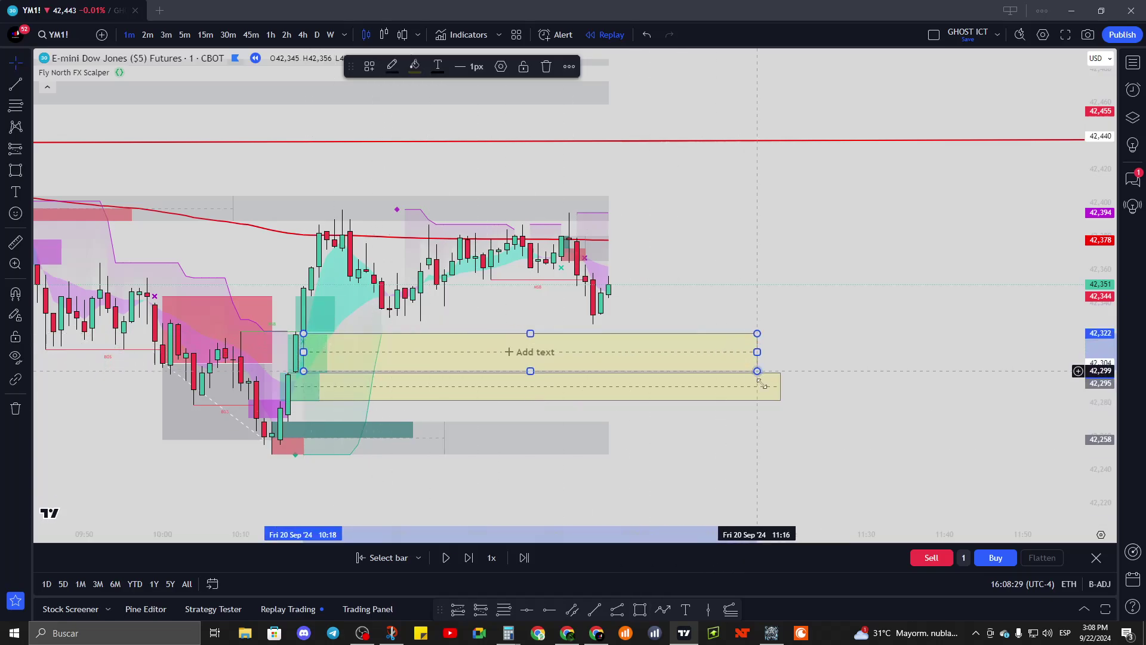
click(640, 609)
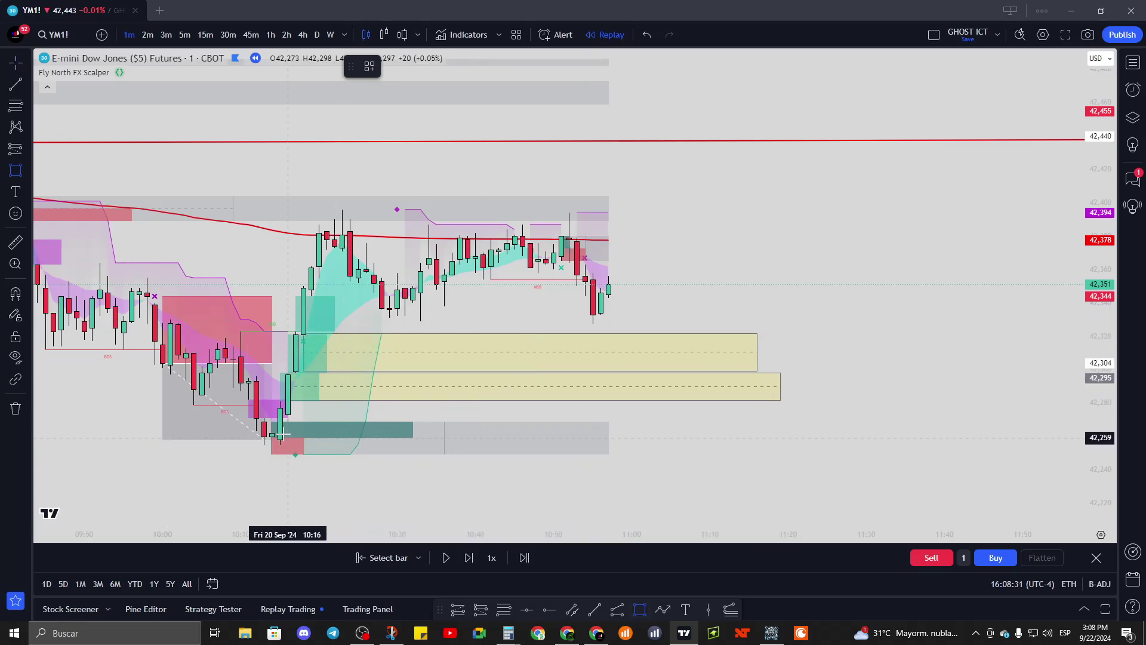
mouse_move(272, 422)
mouse_down()
mouse_move(843, 422)
mouse_move(967, 434)
mouse_move(976, 456)
mouse_up()
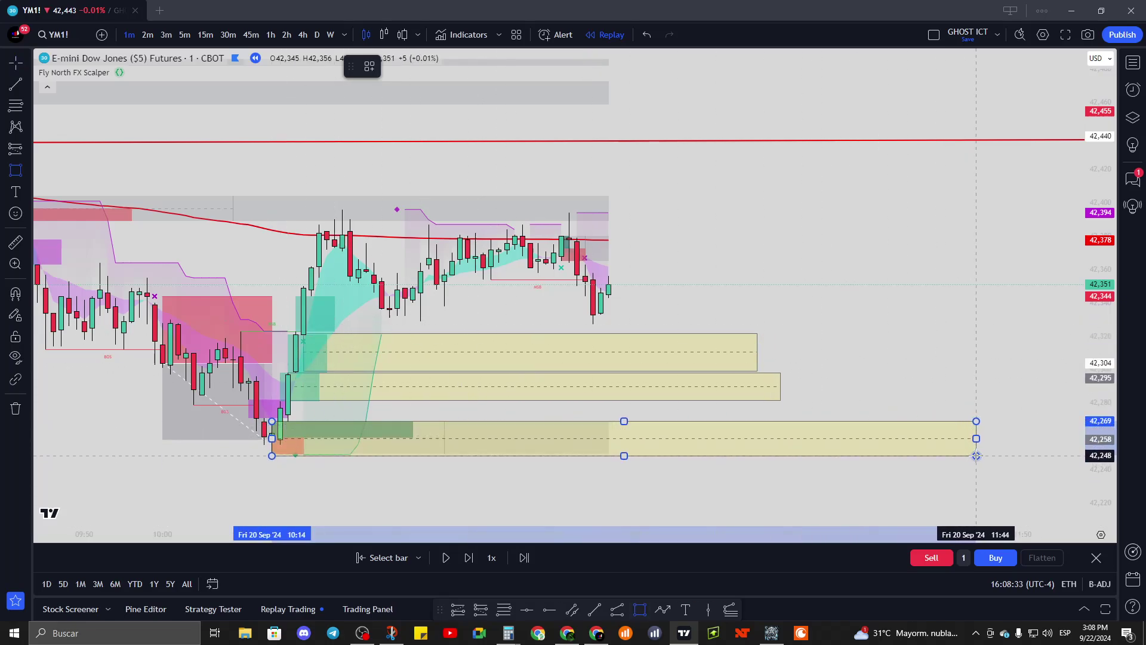
- Replay the candles down through the marked zones until about 11:19, and pause the bar replay
click(445, 557)
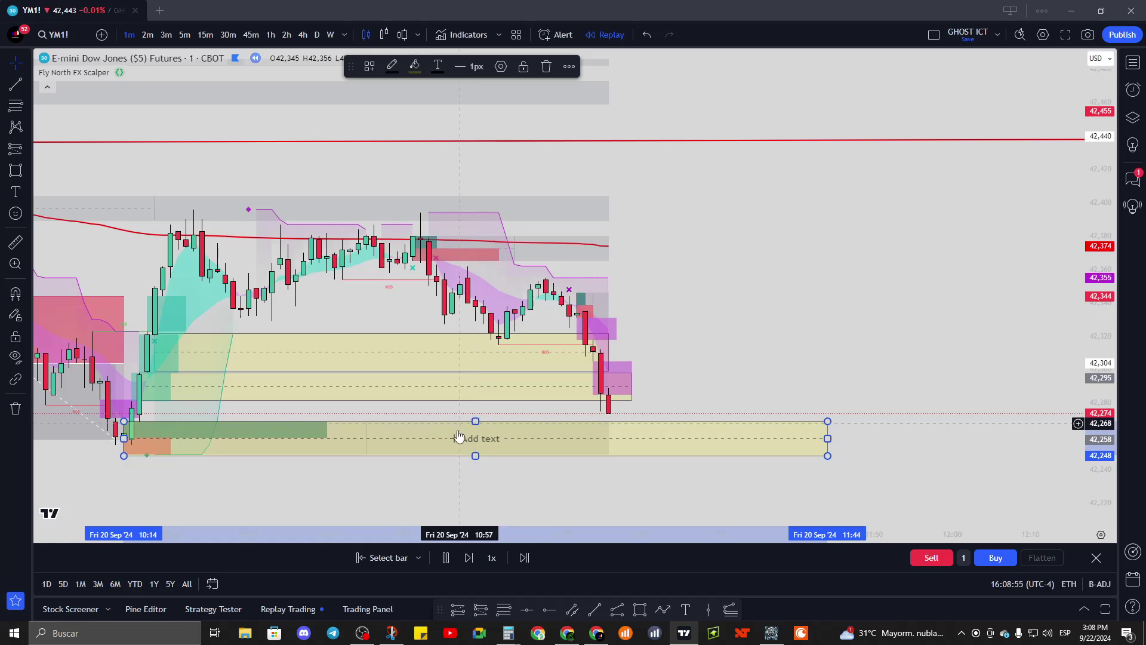
click(445, 558)
scroll(501, 305, down, 1)
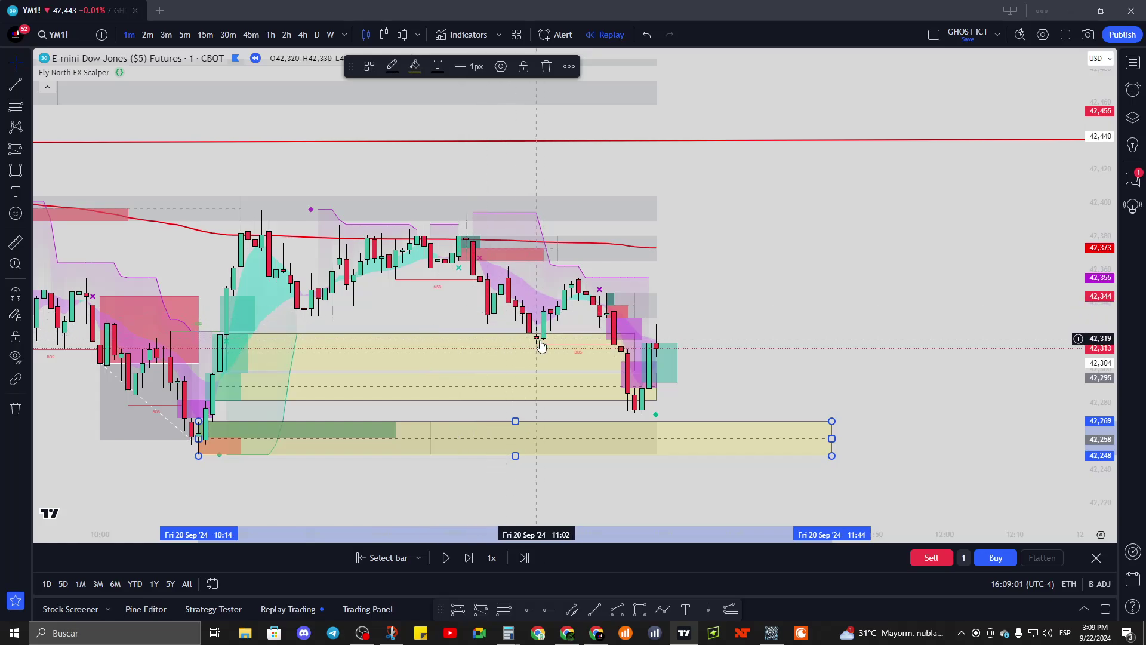
drag(566, 377, 735, 403)
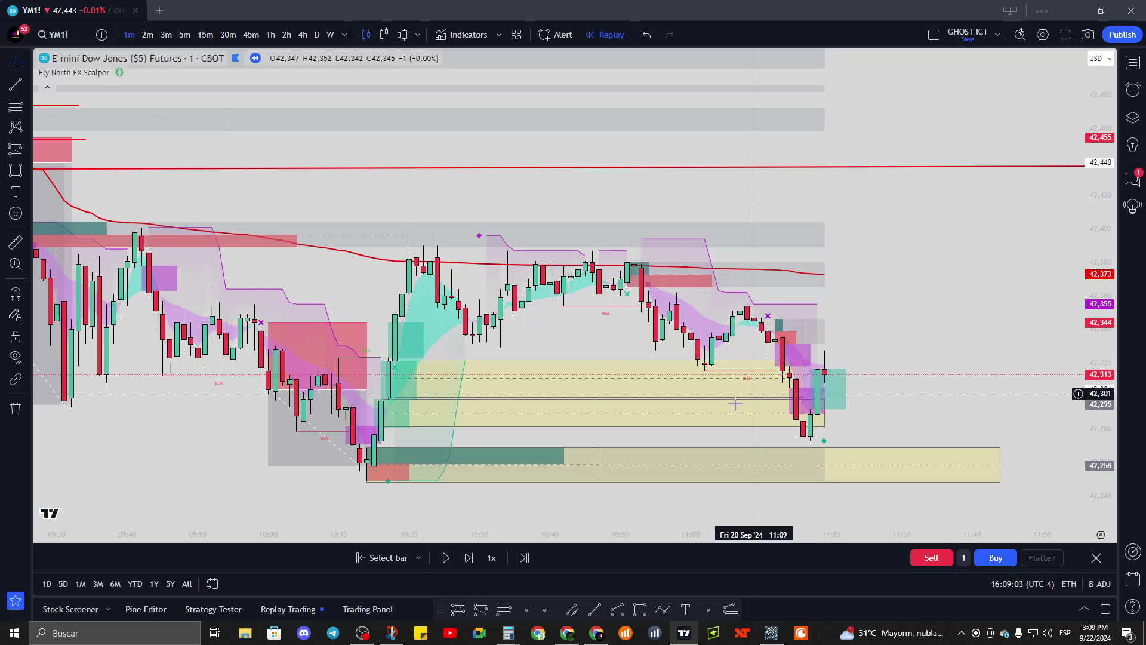
scroll(735, 403, up, 2)
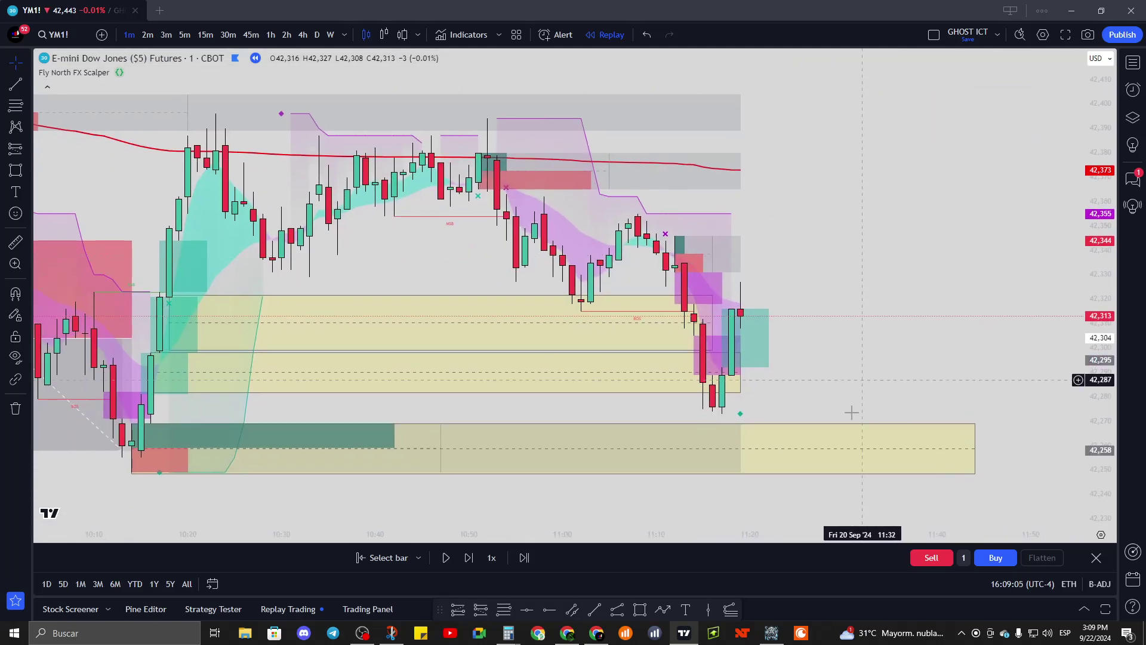
scroll(852, 413, up, 2)
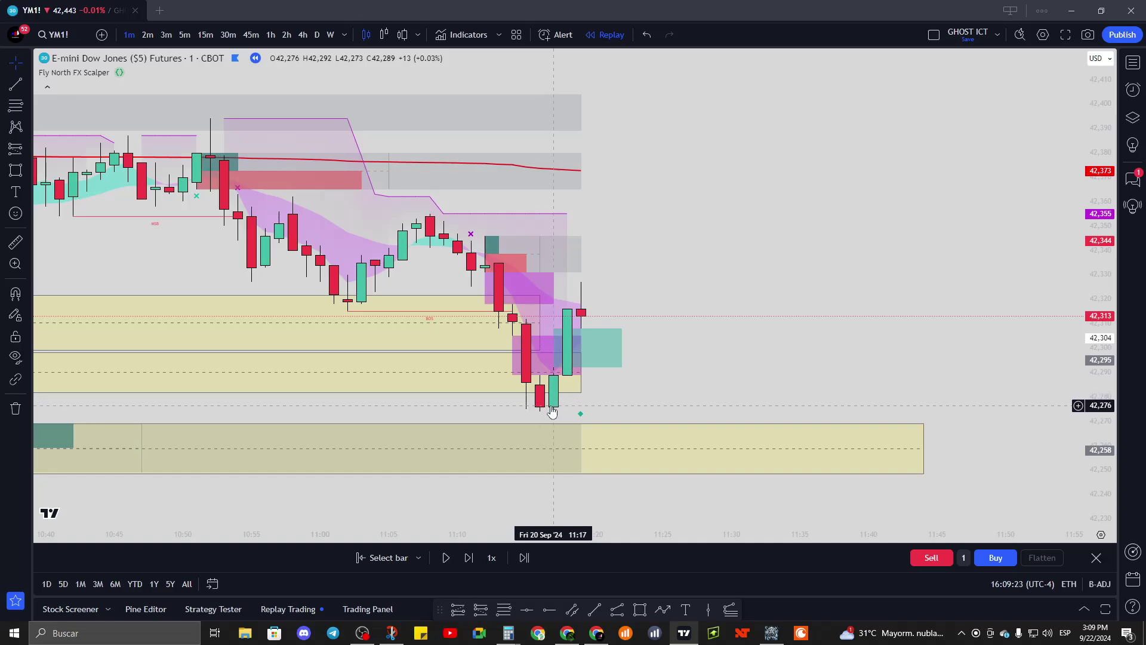
- Delete the uppermost yellow rectangle, which spans 42,322 to 42,299
scroll(553, 406, down, 2)
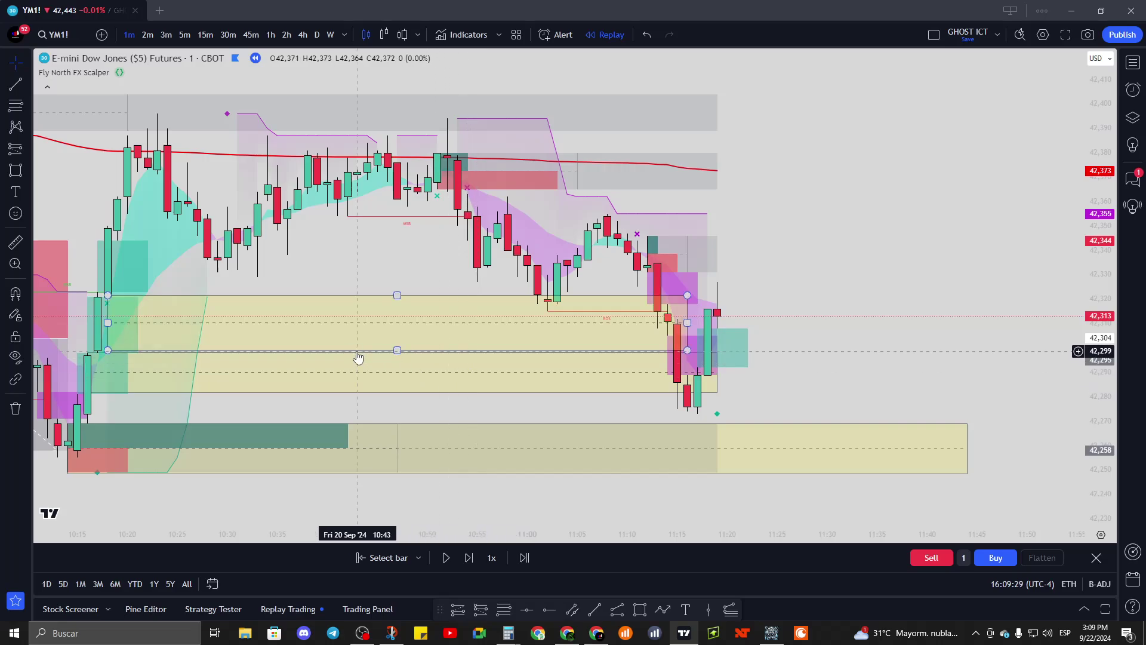
click(395, 297)
key(Delete)
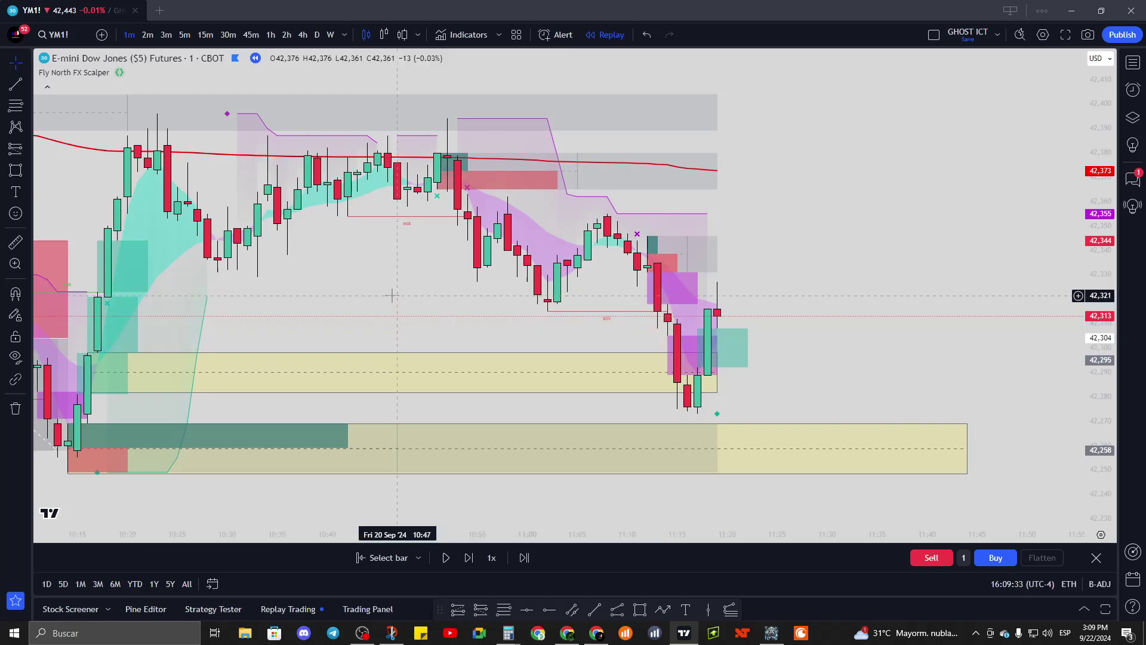
click(412, 353)
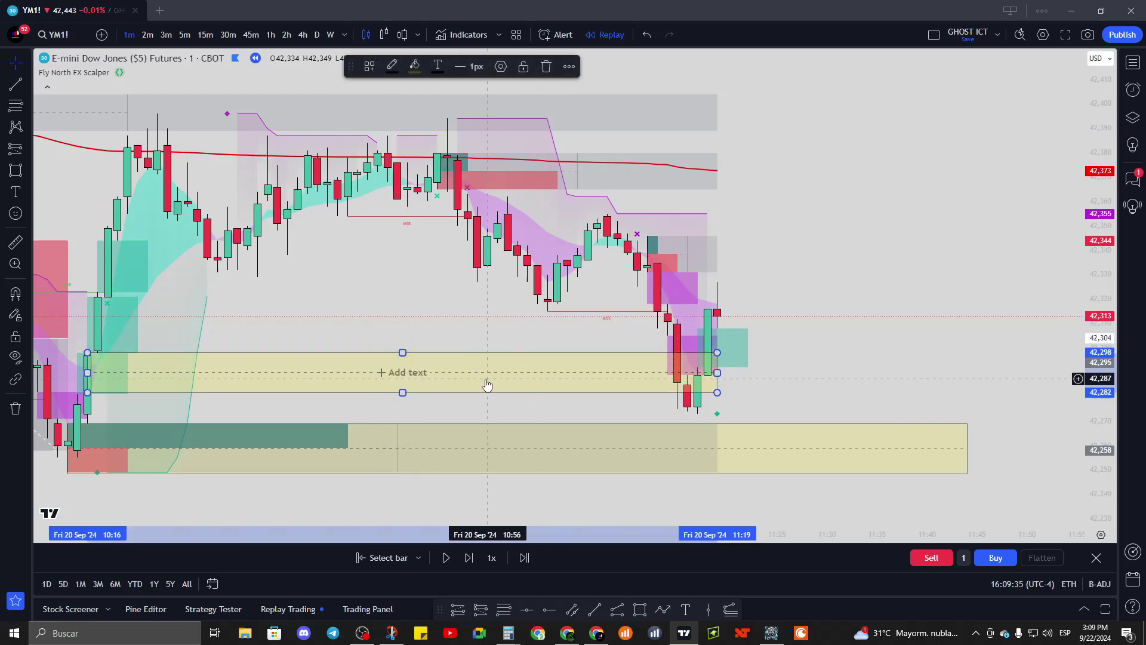
key(Escape)
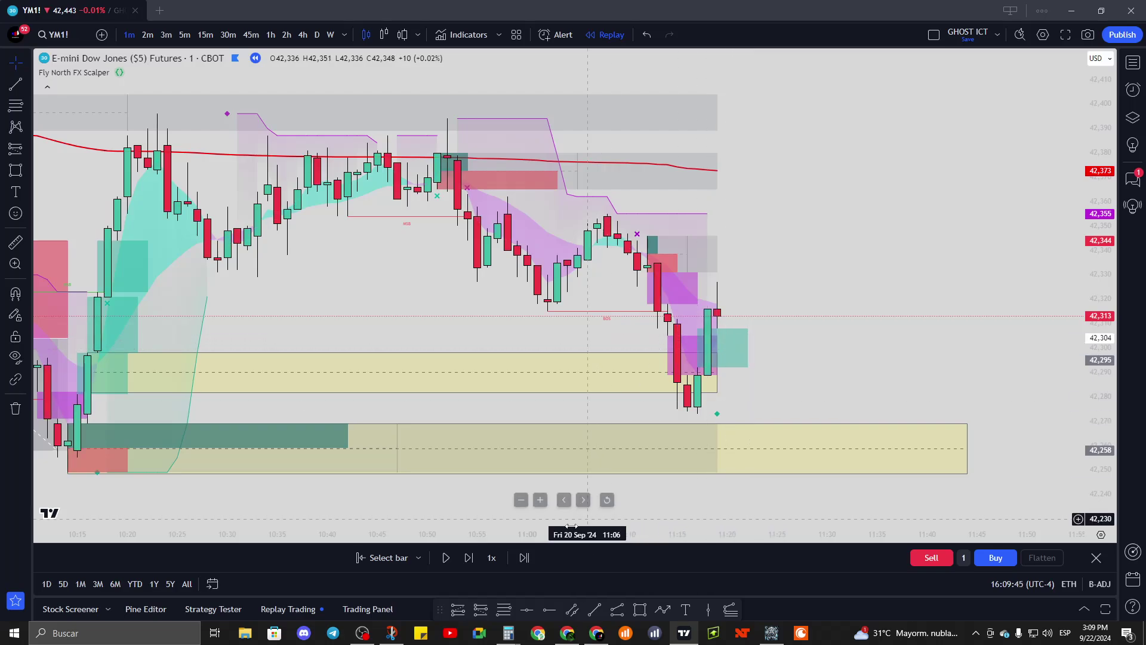
- Place a long position from 11:21 with its entry at 42,308, stop at 42,258 and target at 42,337
click(458, 609)
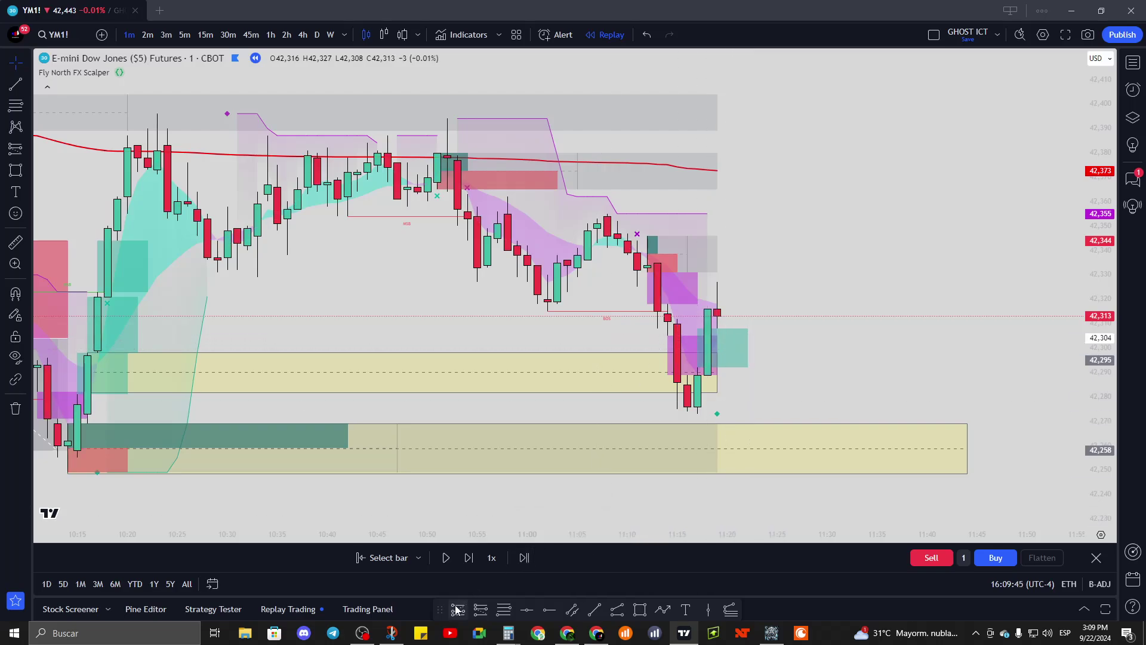
click(733, 326)
drag(738, 399, 733, 451)
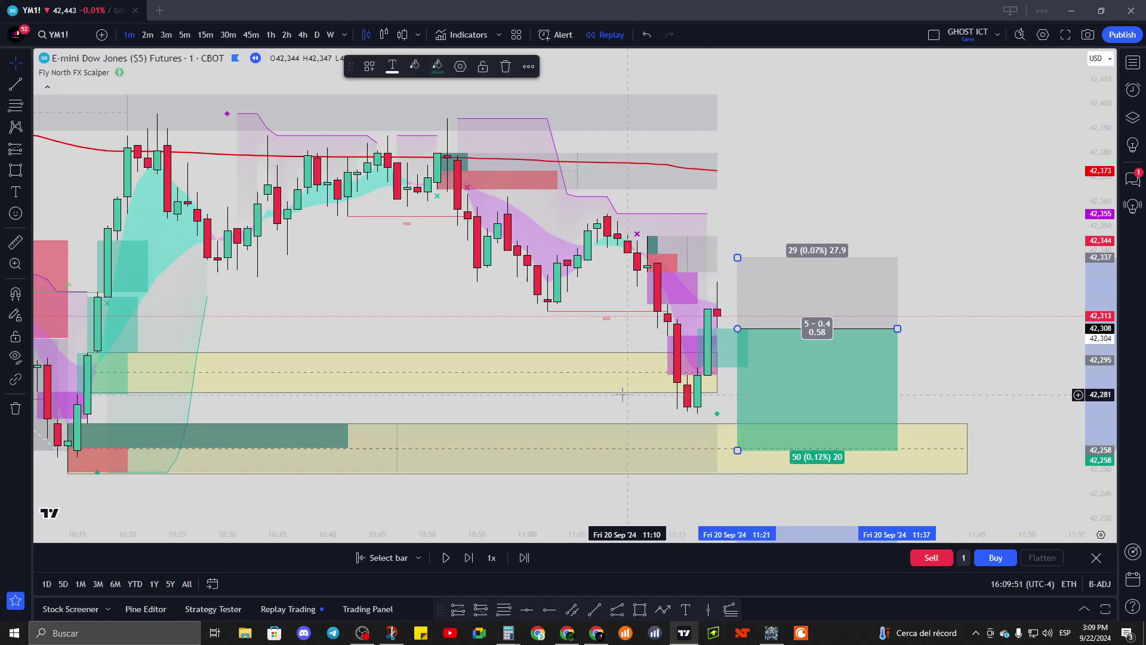
click(558, 481)
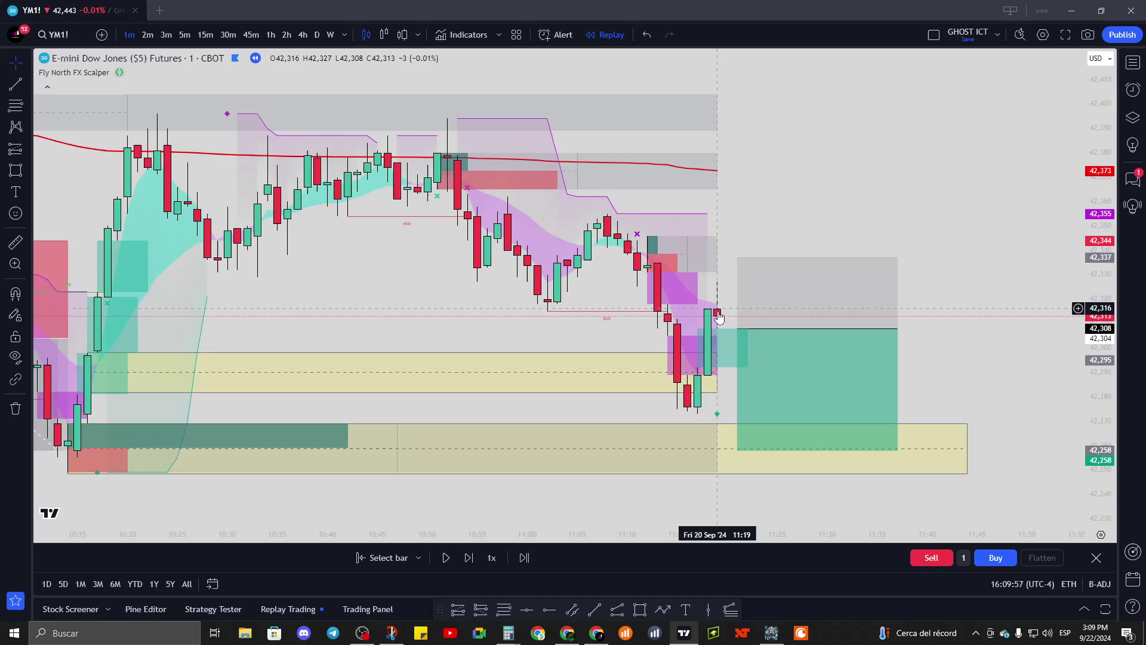
- Place a second long position from 11:23 with its entry at 42,269, target at 42,298 and stop at 42,249
click(467, 608)
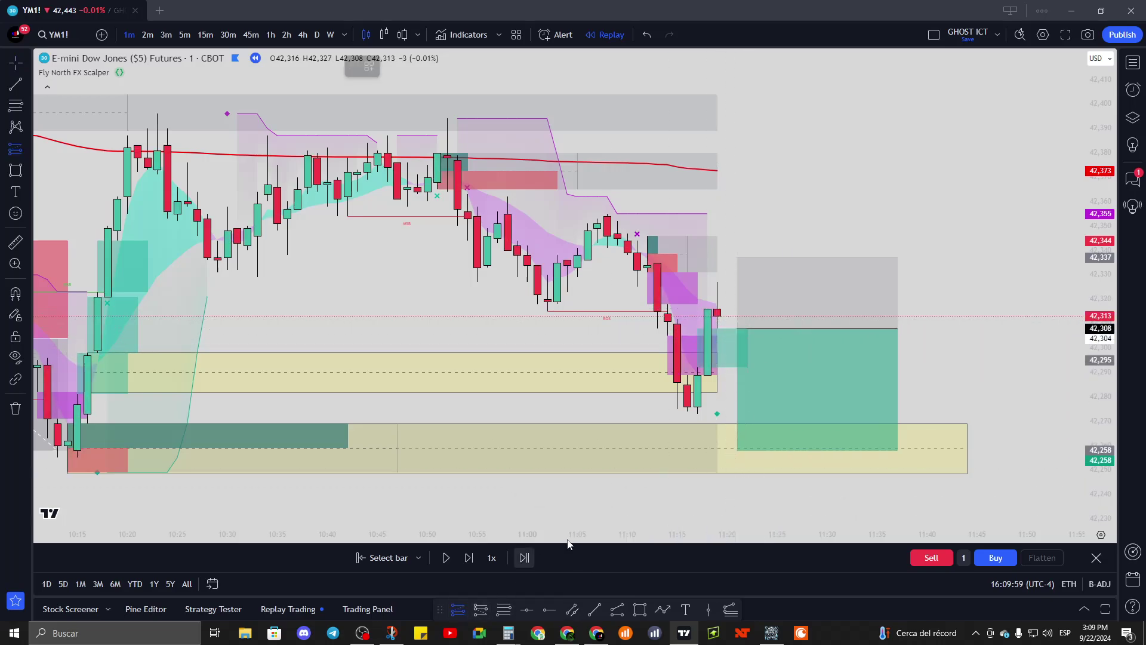
click(757, 422)
drag(691, 476, 694, 395)
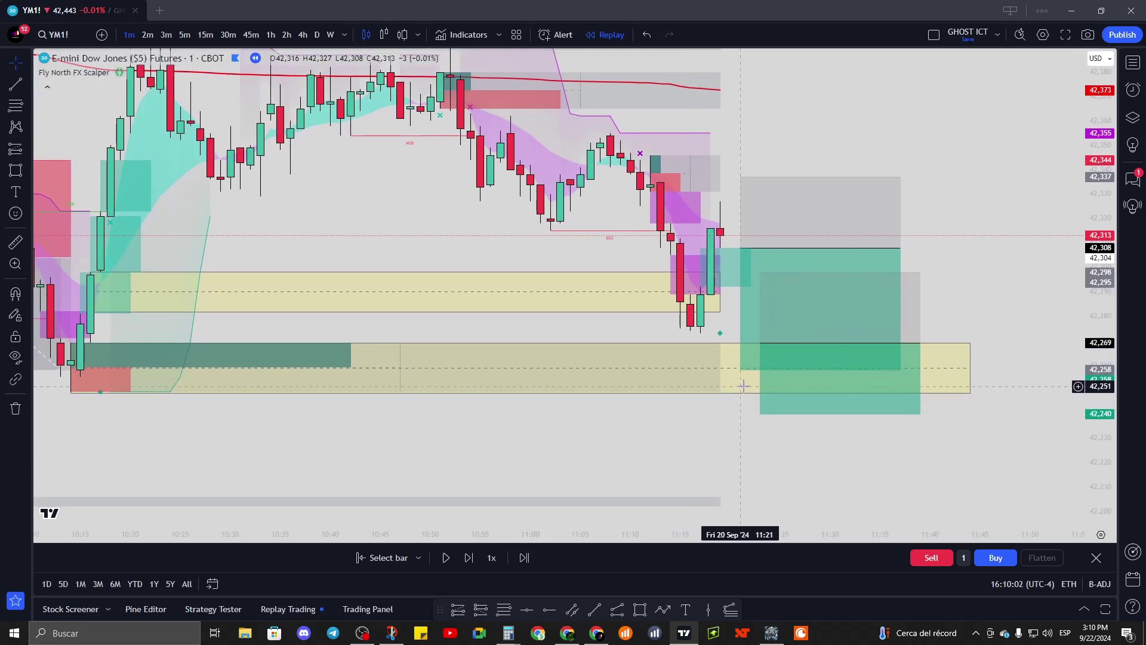
click(759, 413)
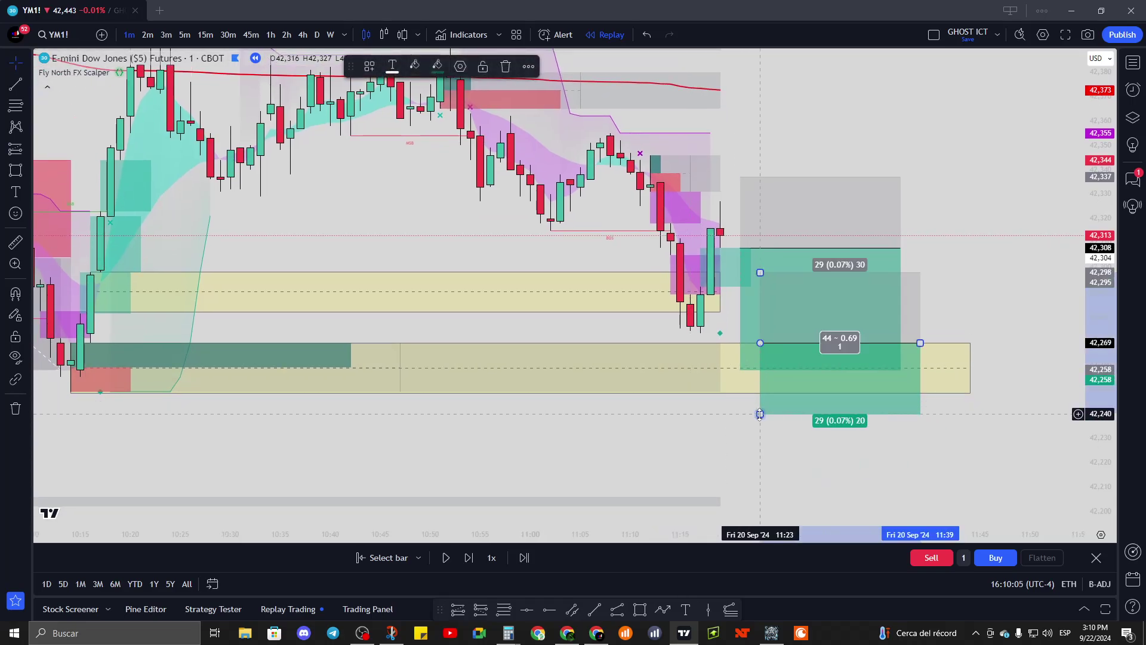
drag(760, 413, 764, 394)
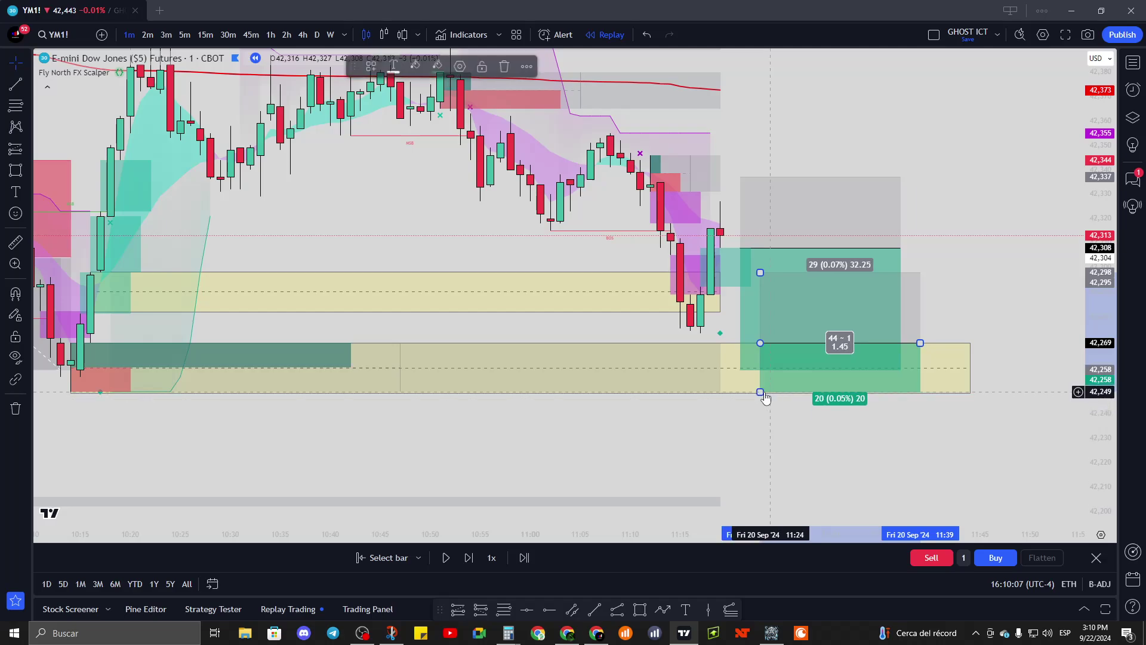
- Raise the target of the second long position, the one with its entry at 42,269, to 42,312
click(691, 460)
drag(691, 460, 692, 511)
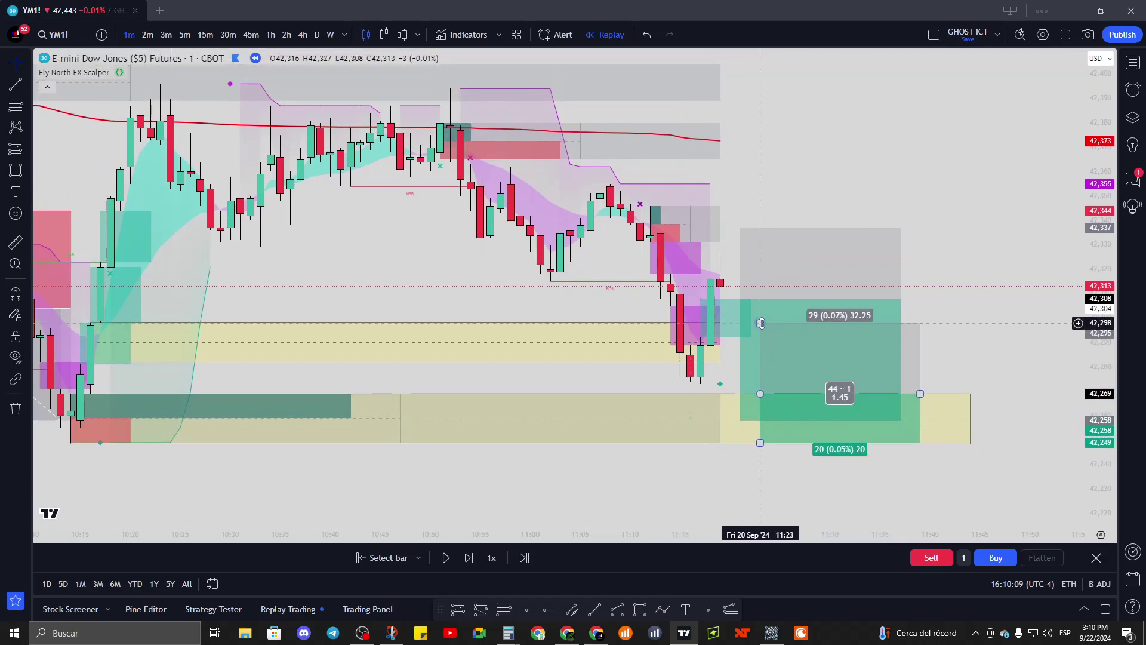
drag(761, 323, 768, 289)
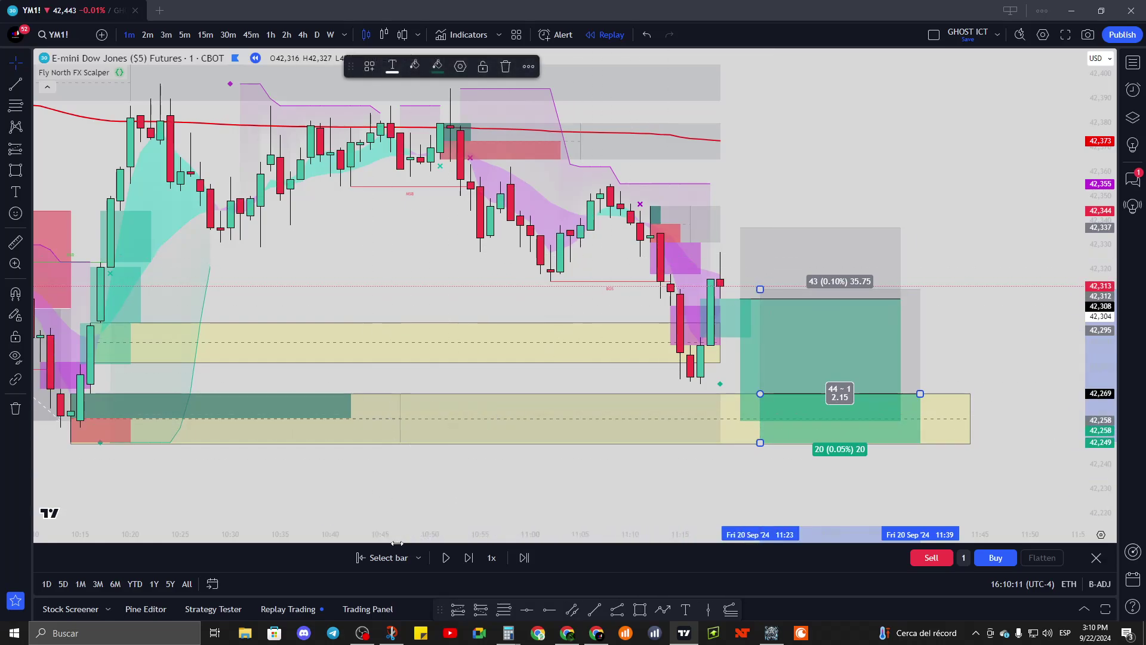
- Replay the candles past the two long positions until about 11:44, and pause the bar replay
drag(591, 412, 447, 428)
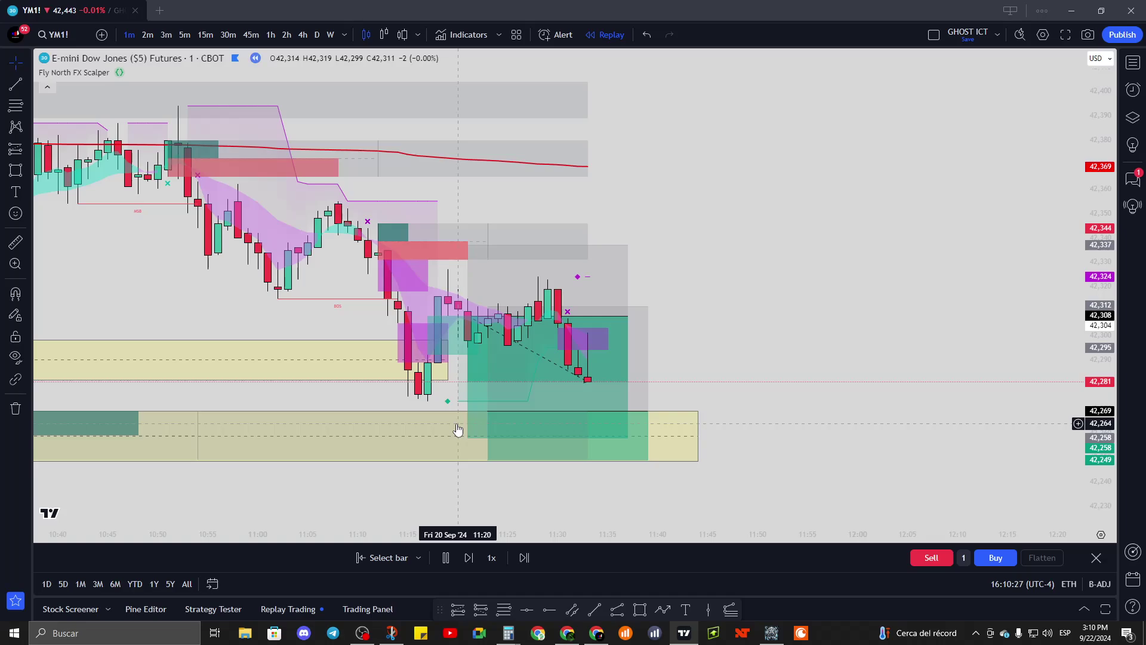
click(457, 430)
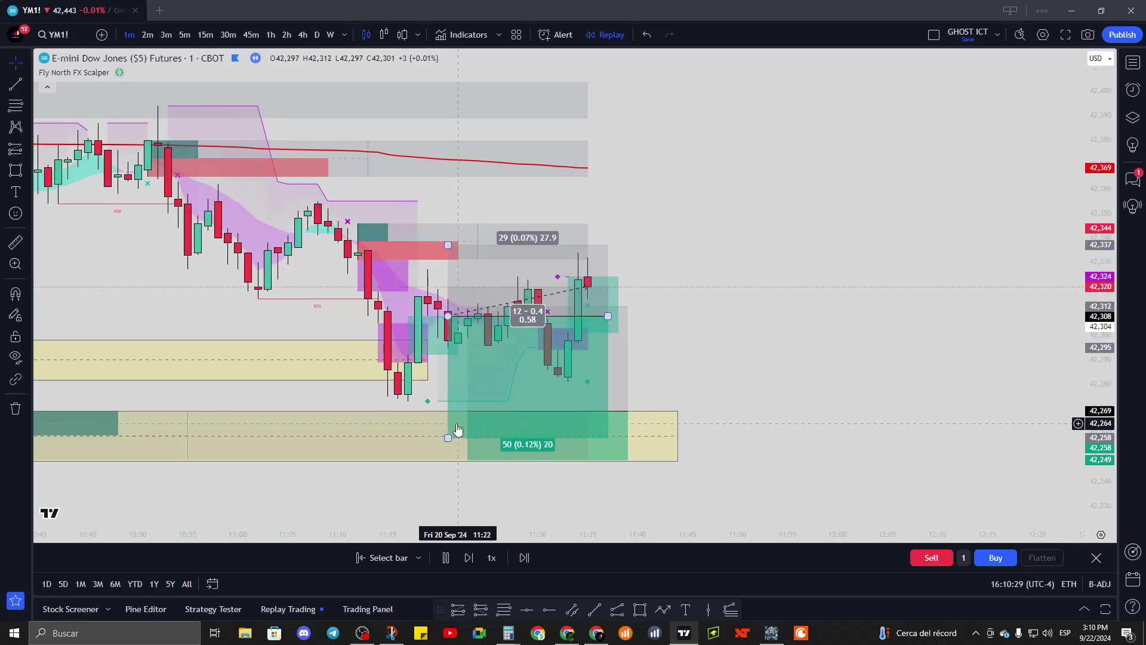
key(ctrl+z)
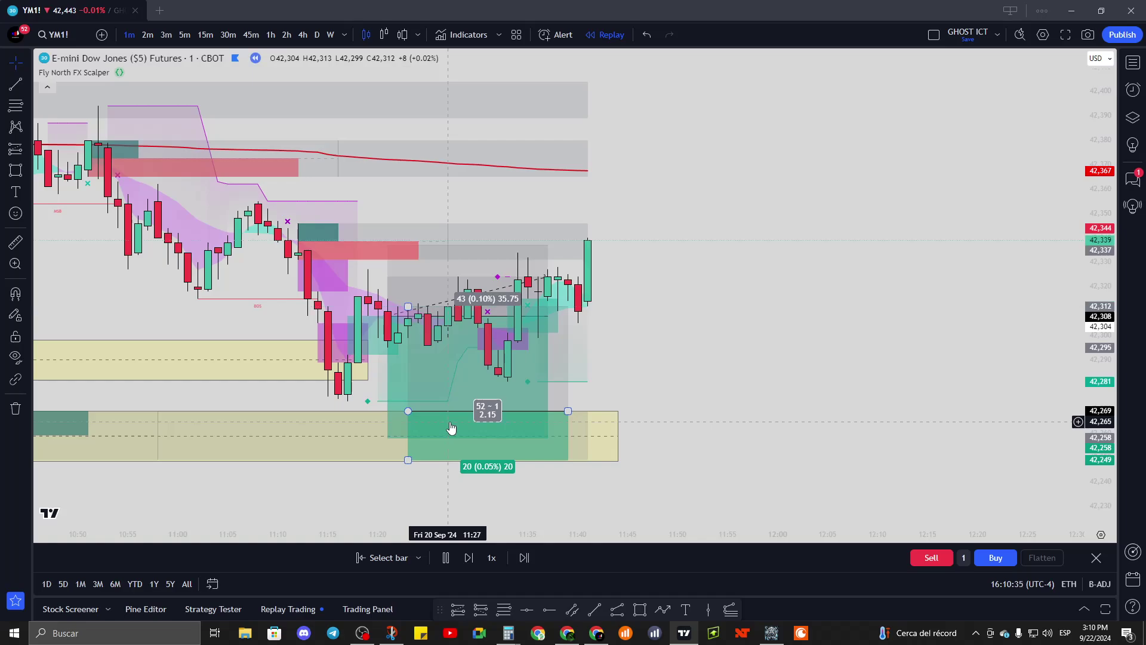
click(445, 558)
scroll(710, 389, down, 3)
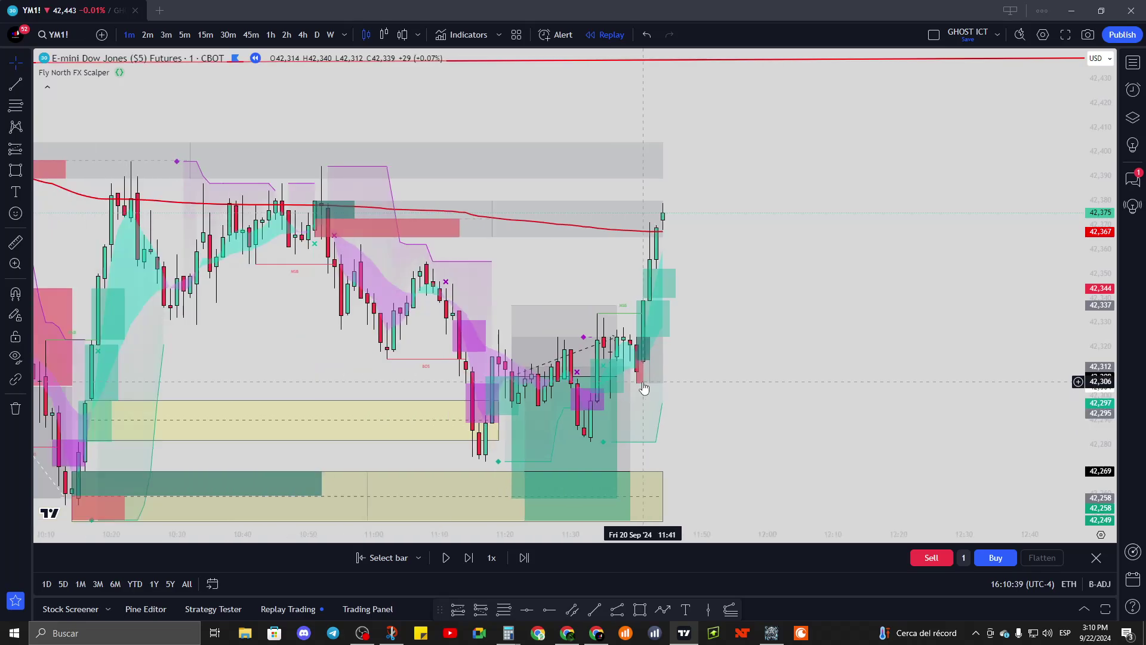
- Delete the lower long position, the one with its entry at 42,269
drag(644, 388, 599, 318)
click(554, 438)
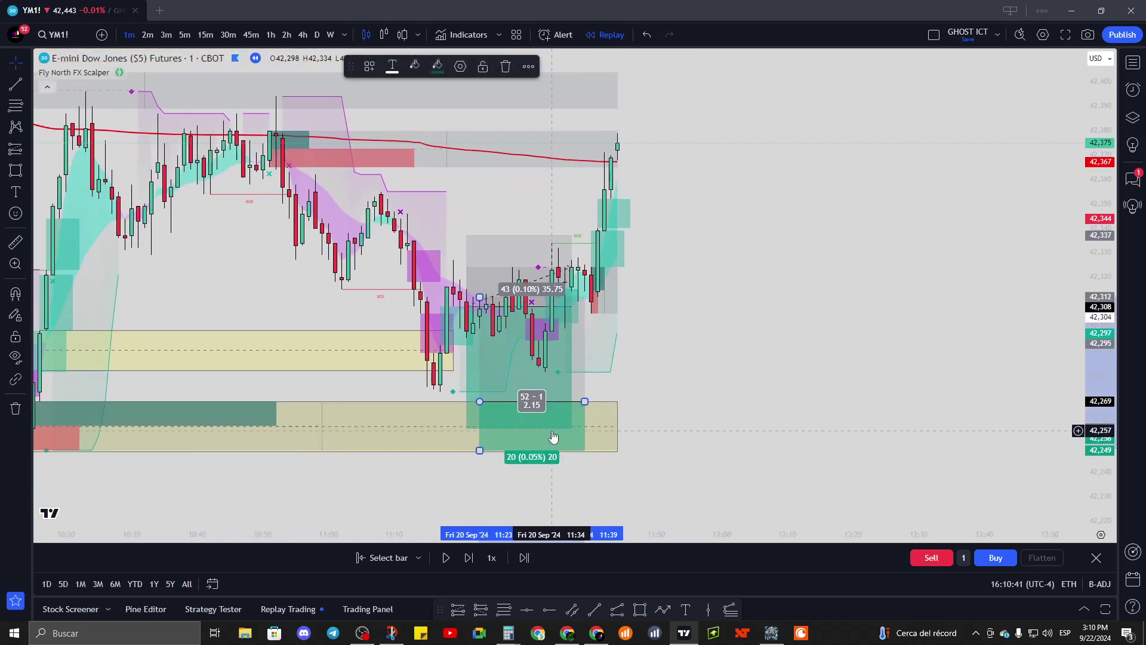
key(Delete)
- Move the remaining long position clear of the candles to 12:08, with its entry at 42,296
click(472, 311)
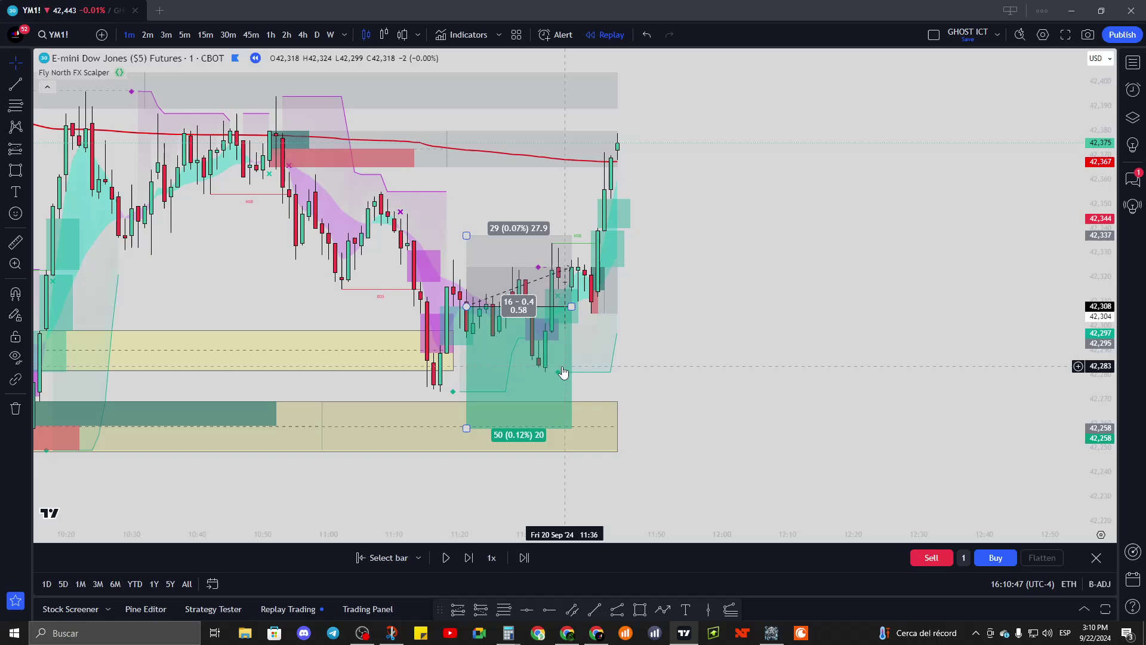
click(723, 316)
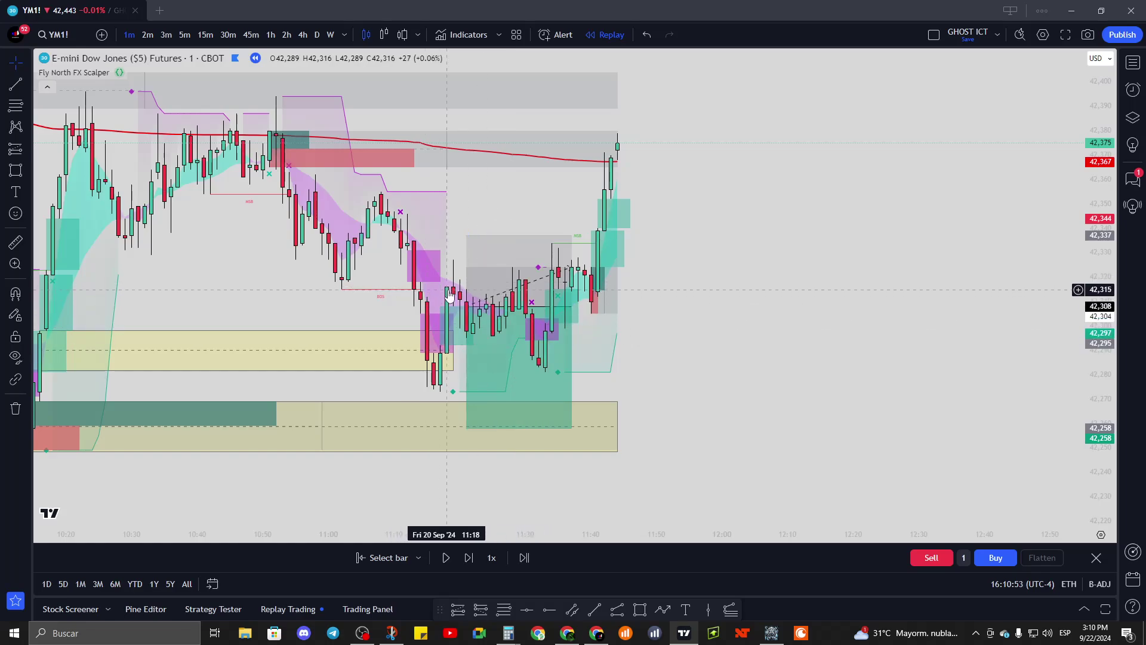
click(468, 306)
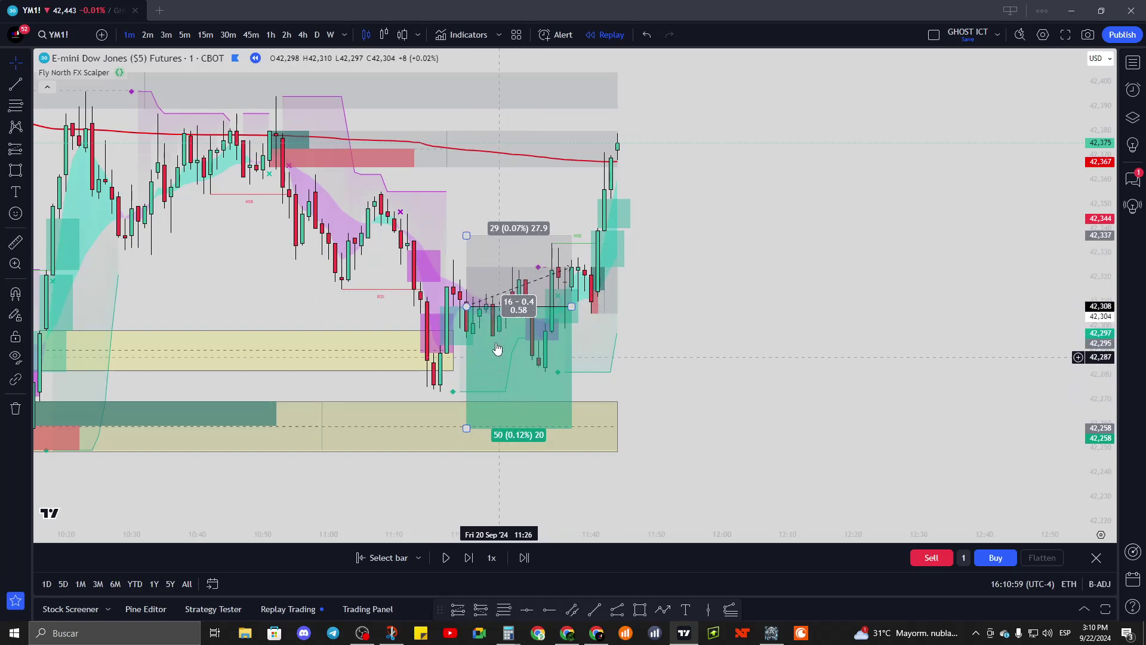
mouse_move(485, 323)
mouse_down()
mouse_move(643, 347)
mouse_move(853, 348)
mouse_up()
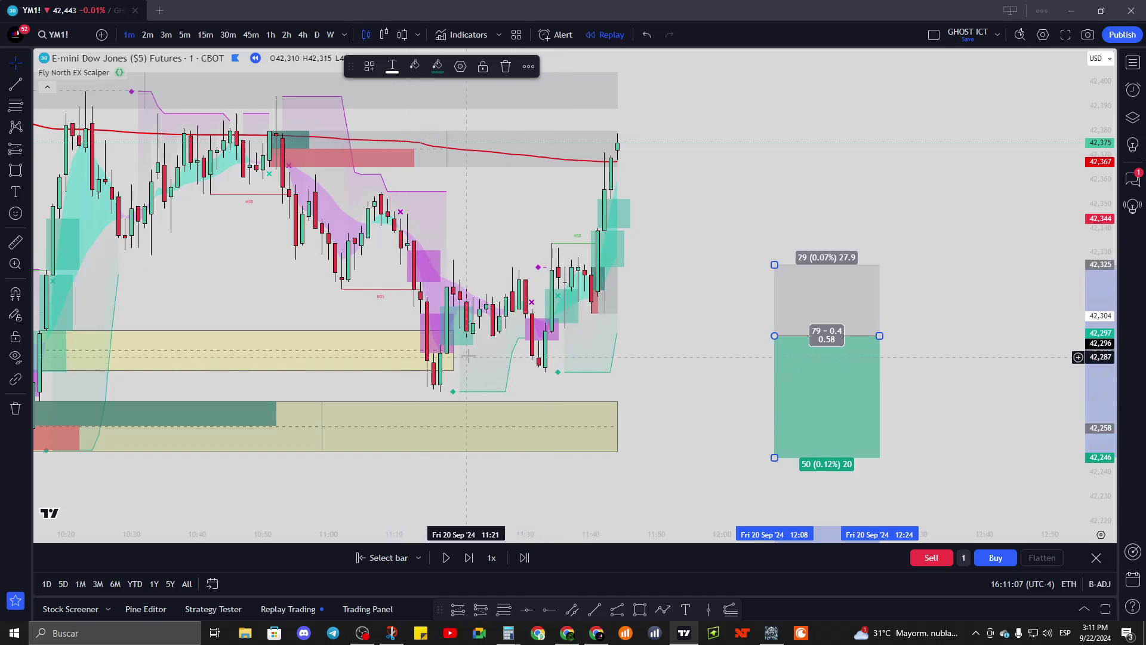
key(alt+r)
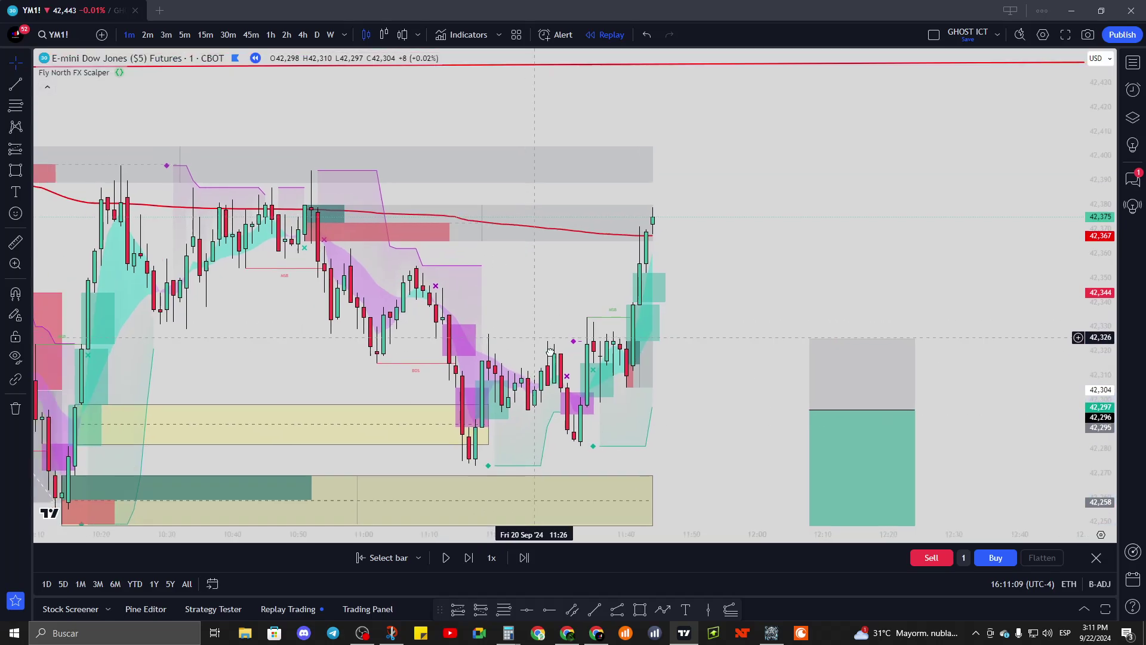
- Draw a rectangle zone from 11:18 to 11:50 between 42,323 and 42,316
drag(425, 304, 426, 251)
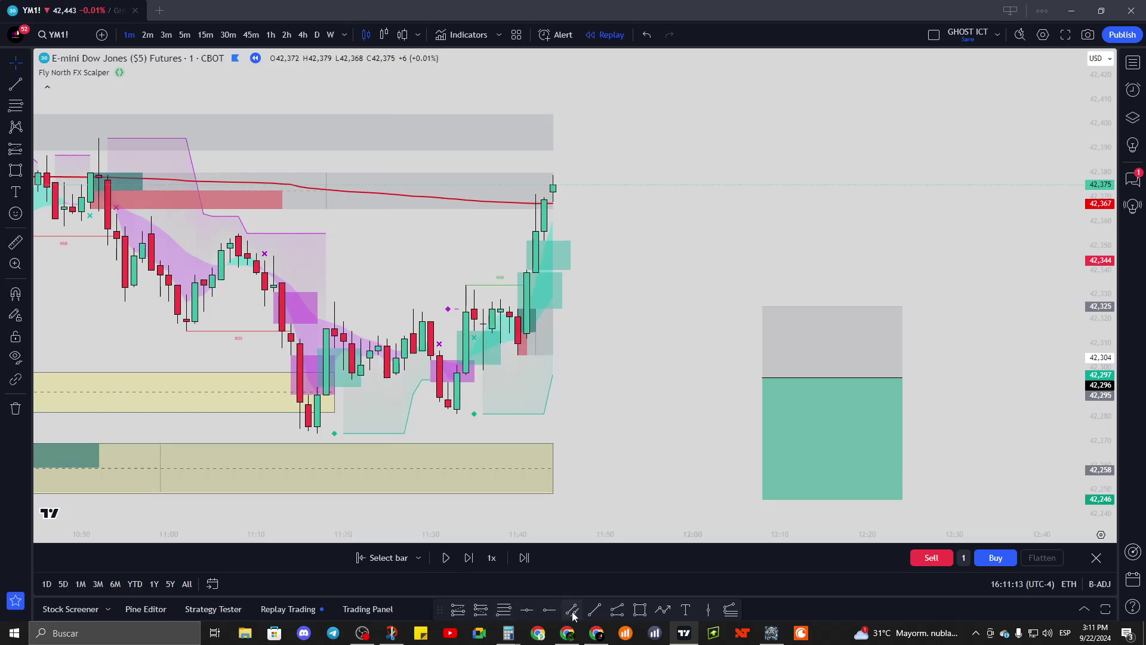
click(592, 614)
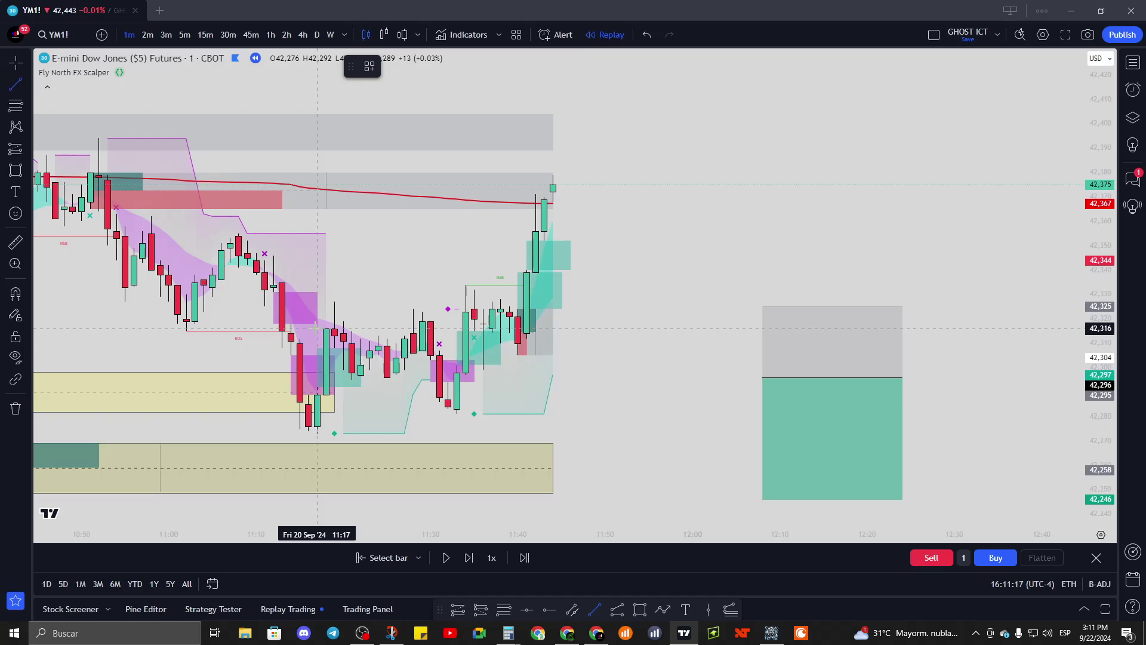
click(640, 609)
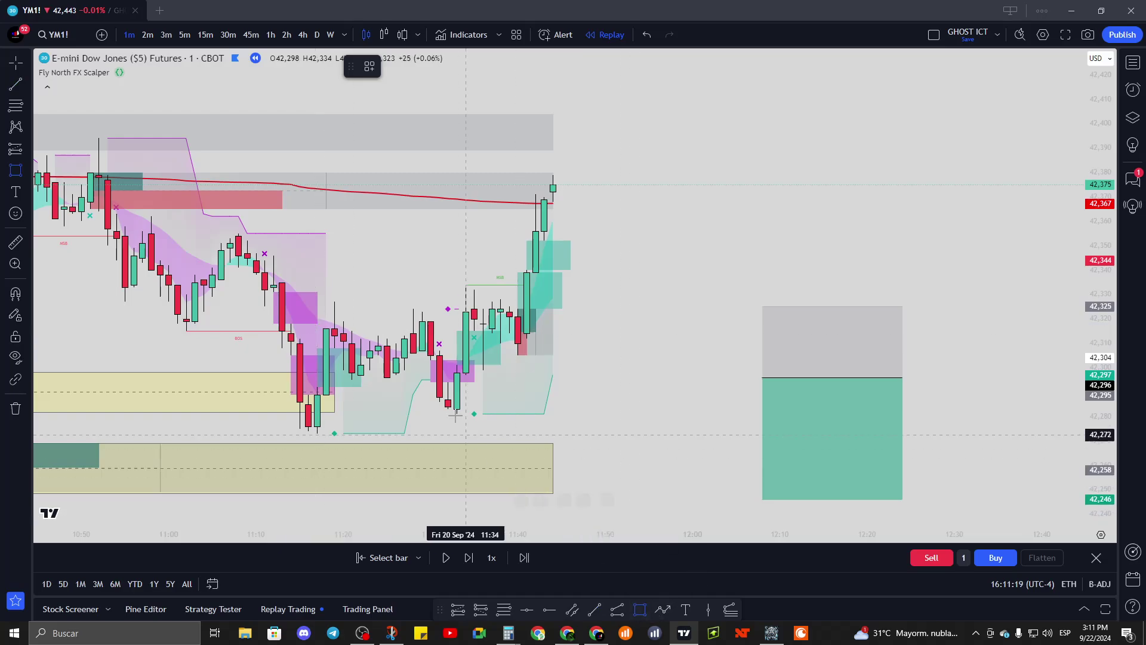
mouse_move(326, 328)
mouse_down()
mouse_move(422, 311)
mouse_move(606, 310)
mouse_up()
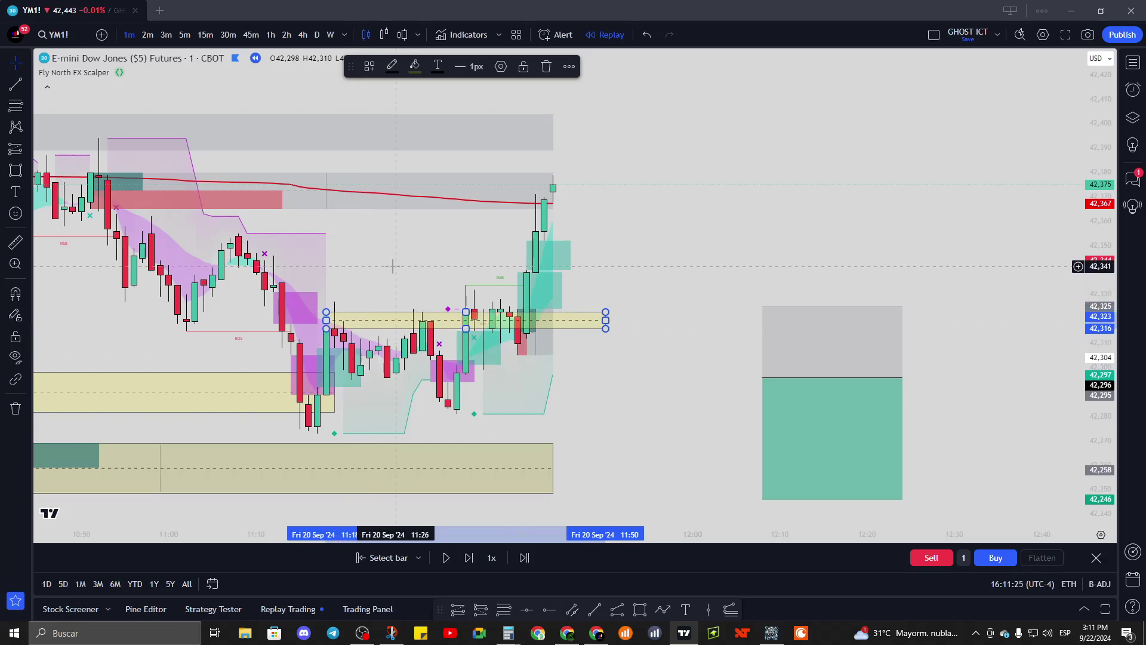
- Narrow the new rectangle by lowering its upper edge to 42,319, and extend its start back to 11:17
click(458, 374)
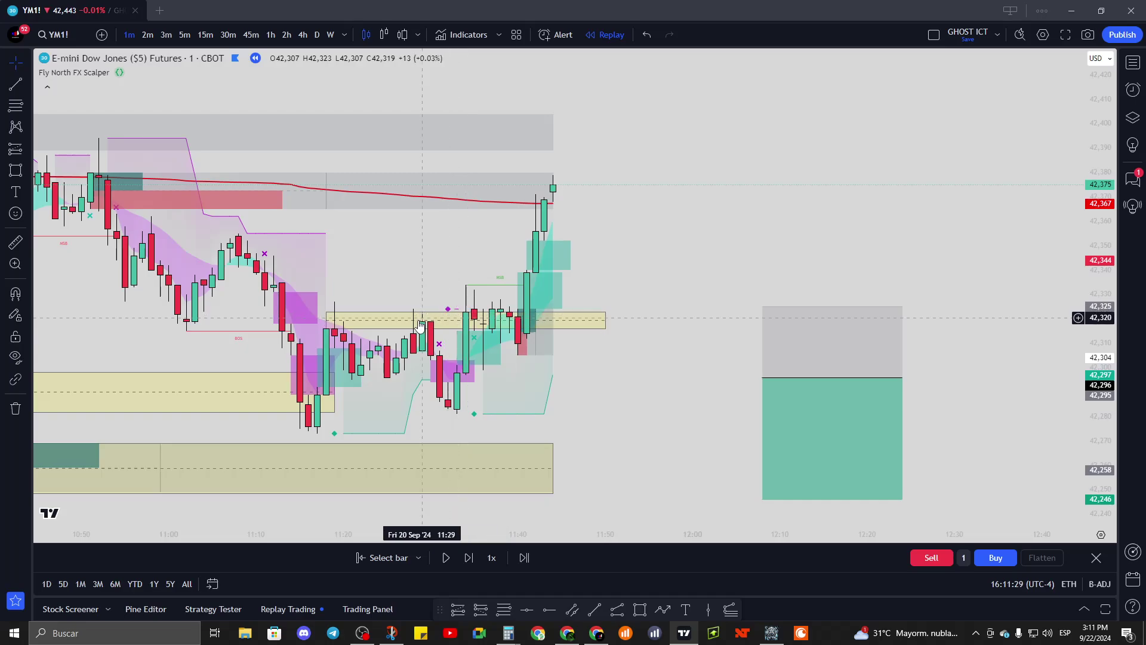
drag(466, 312, 466, 322)
drag(325, 327, 313, 331)
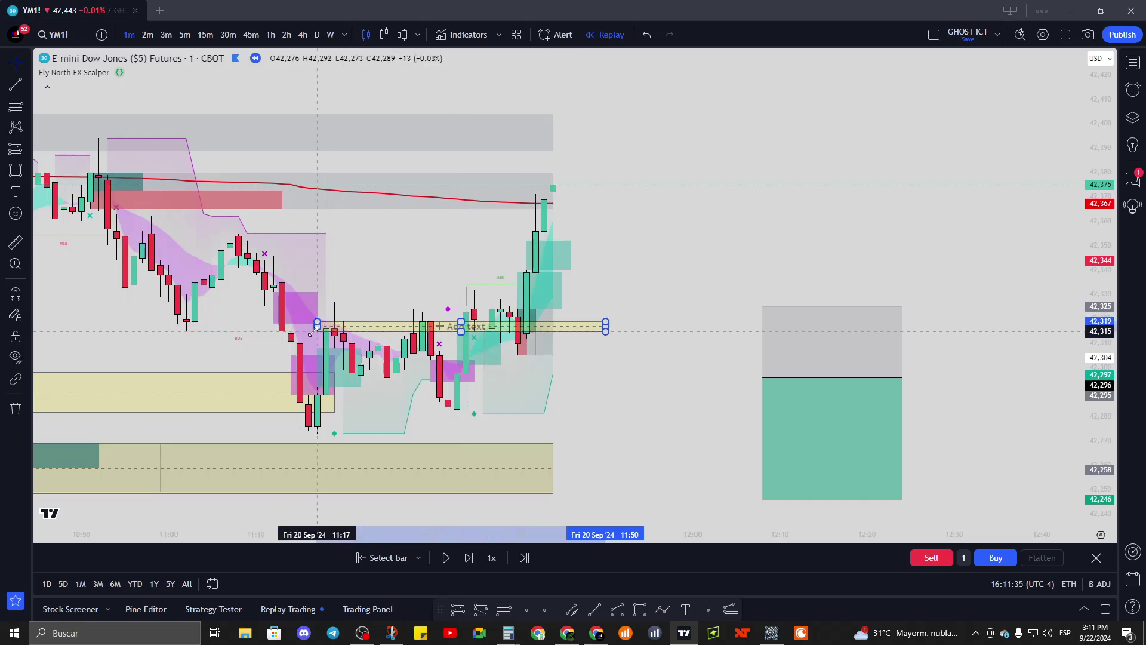
click(412, 358)
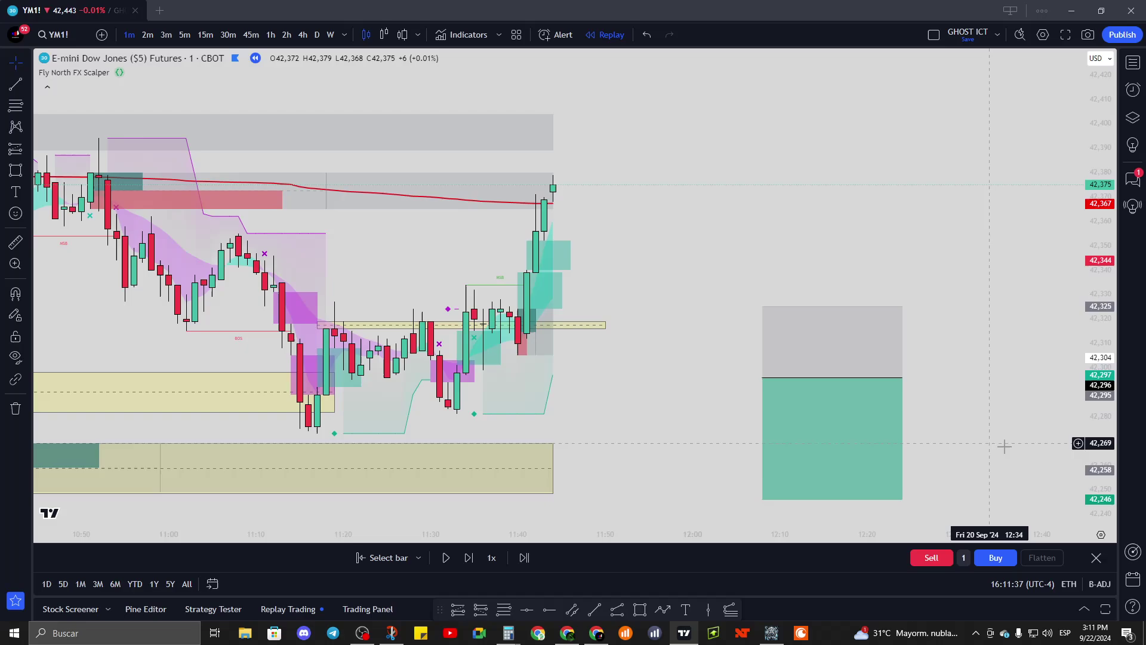
- Move the long position back onto the candles at 11:35 with its entry at 42,315, and set its stop to 42,281
scroll(956, 383, up, 2)
drag(555, 412, 858, 410)
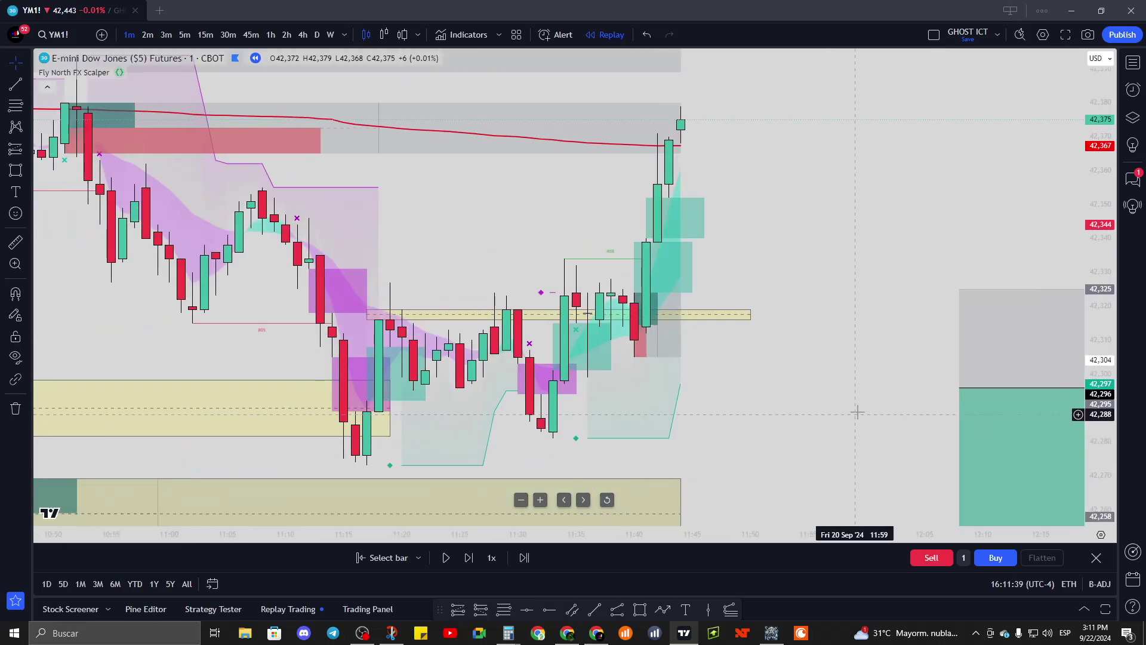
scroll(858, 409, up, 2)
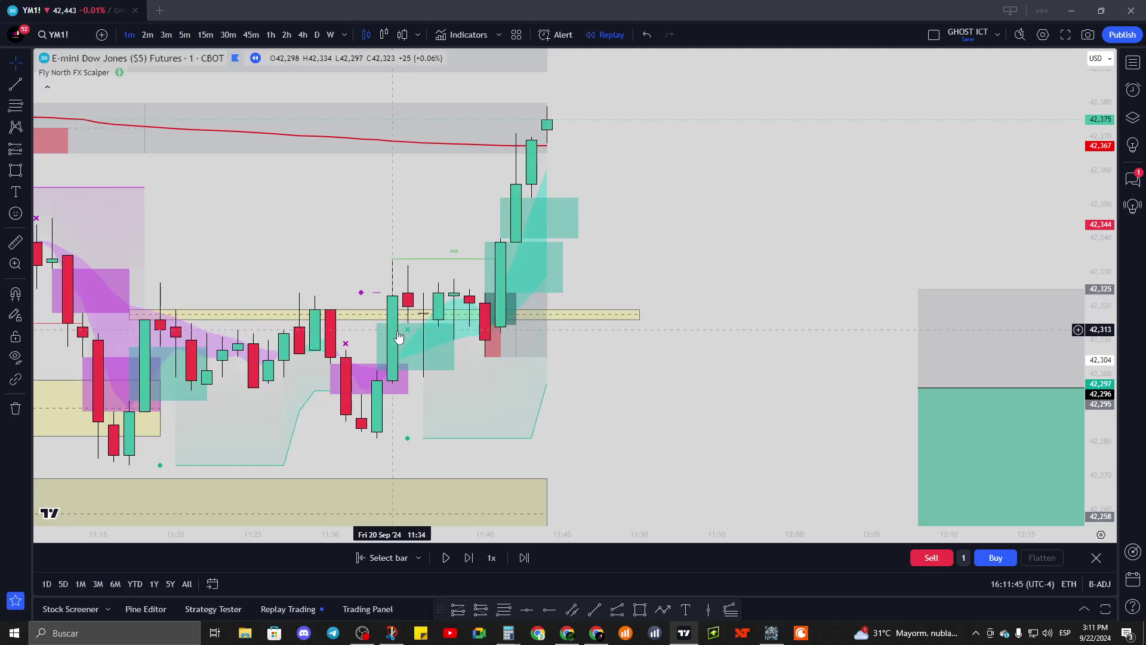
scroll(398, 340, down, 2)
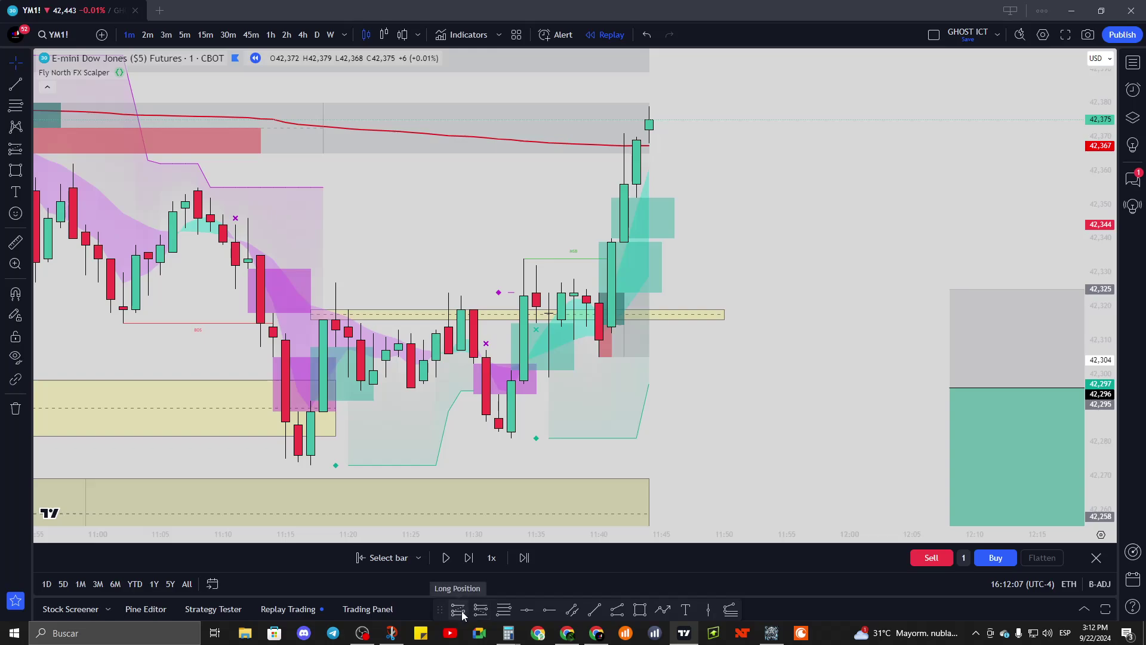
scroll(448, 352, up, 2)
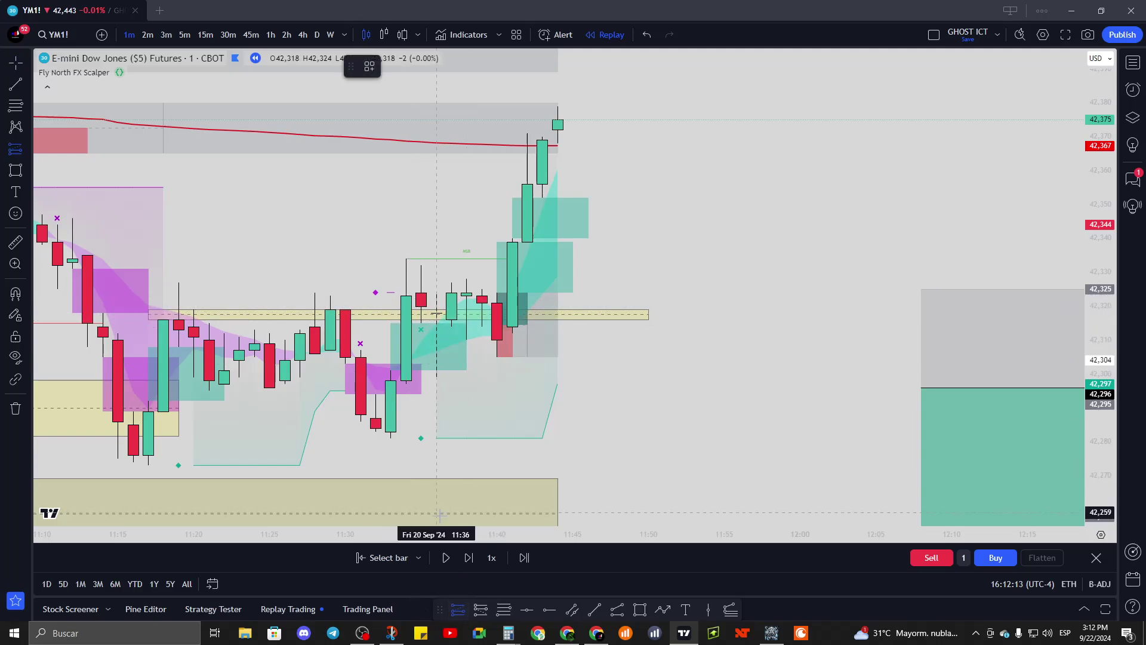
drag(946, 421, 454, 342)
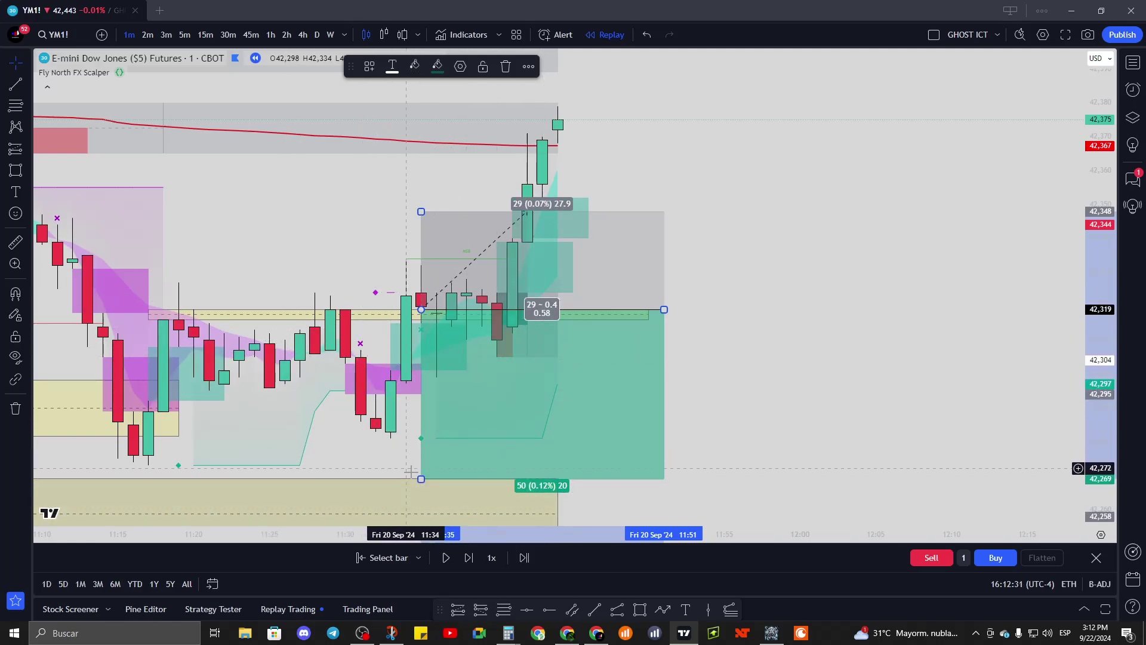
drag(495, 375, 243, 407)
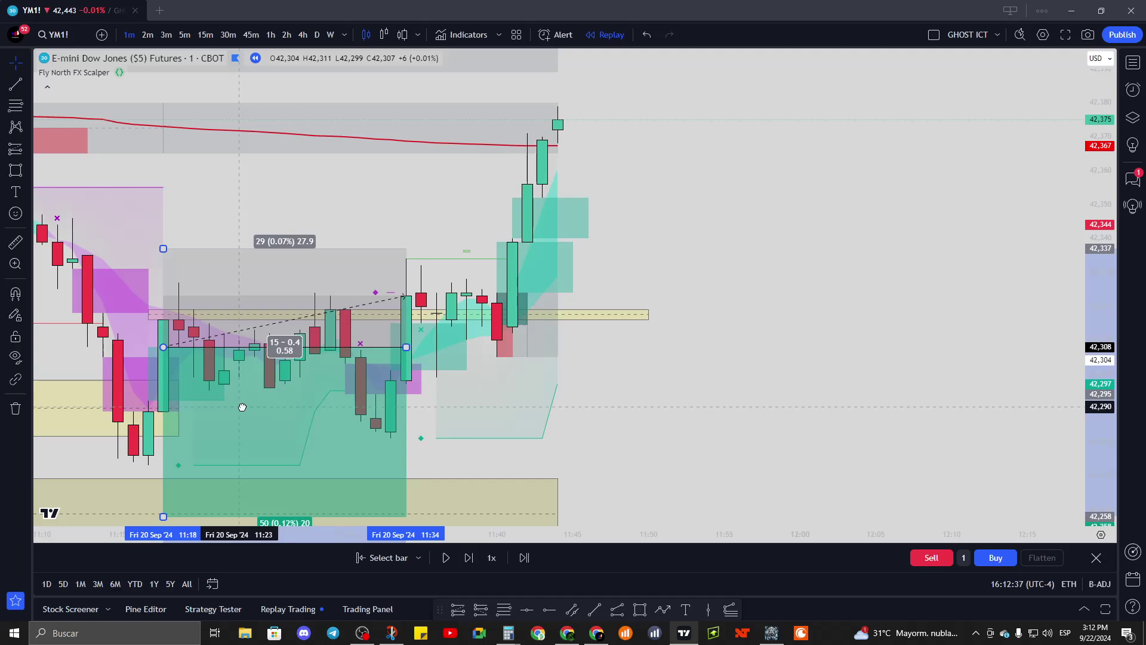
drag(242, 407, 491, 389)
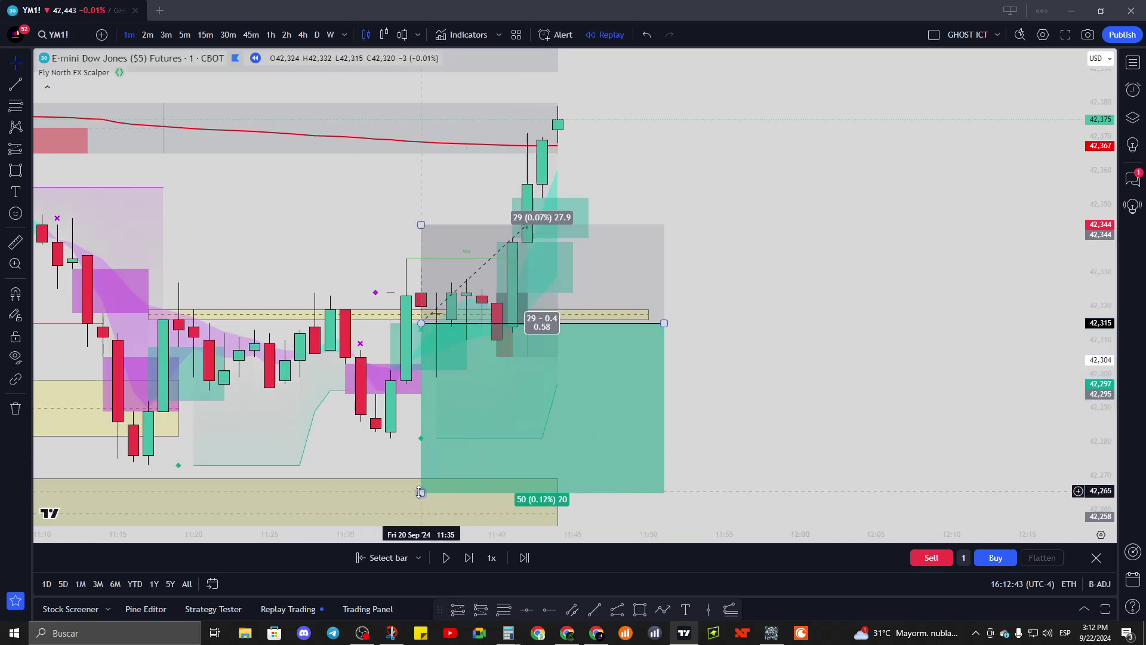
drag(421, 492, 434, 445)
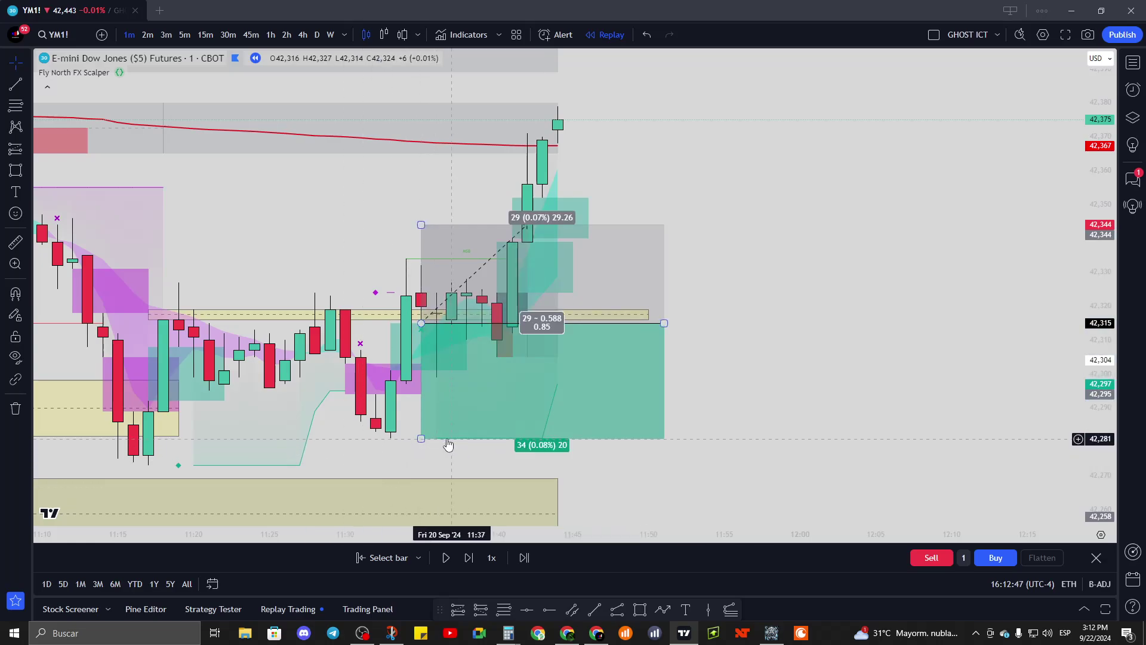
click(442, 447)
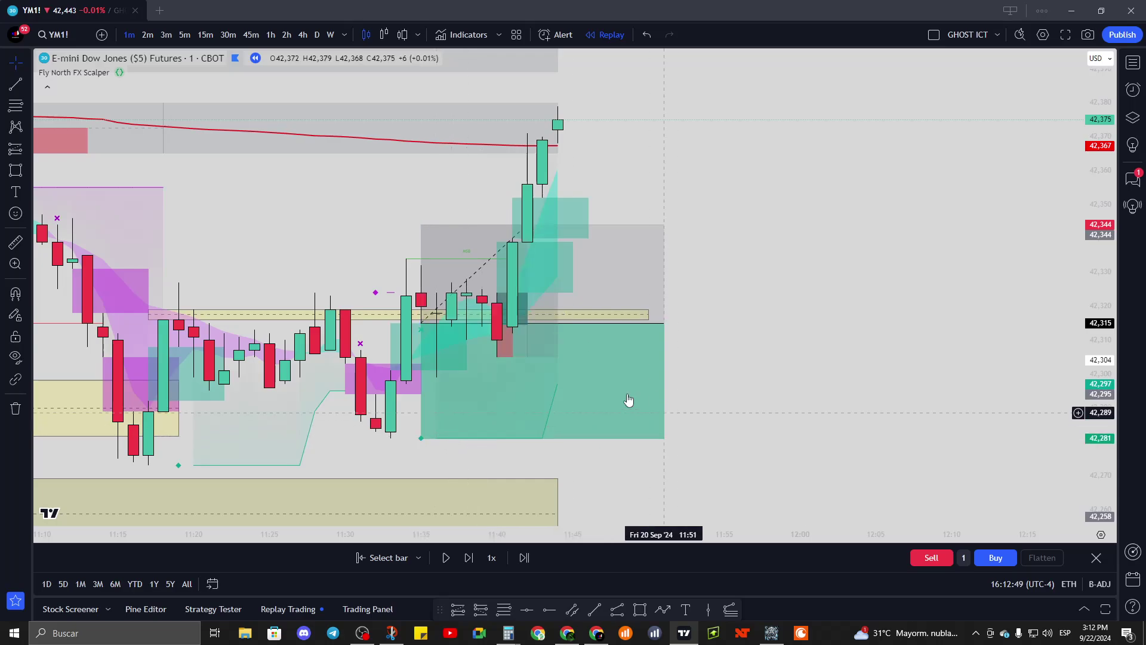
- Raise the long position's target in stages to 42,367, 42,391 and finally 42,462
scroll(876, 333, down, 8)
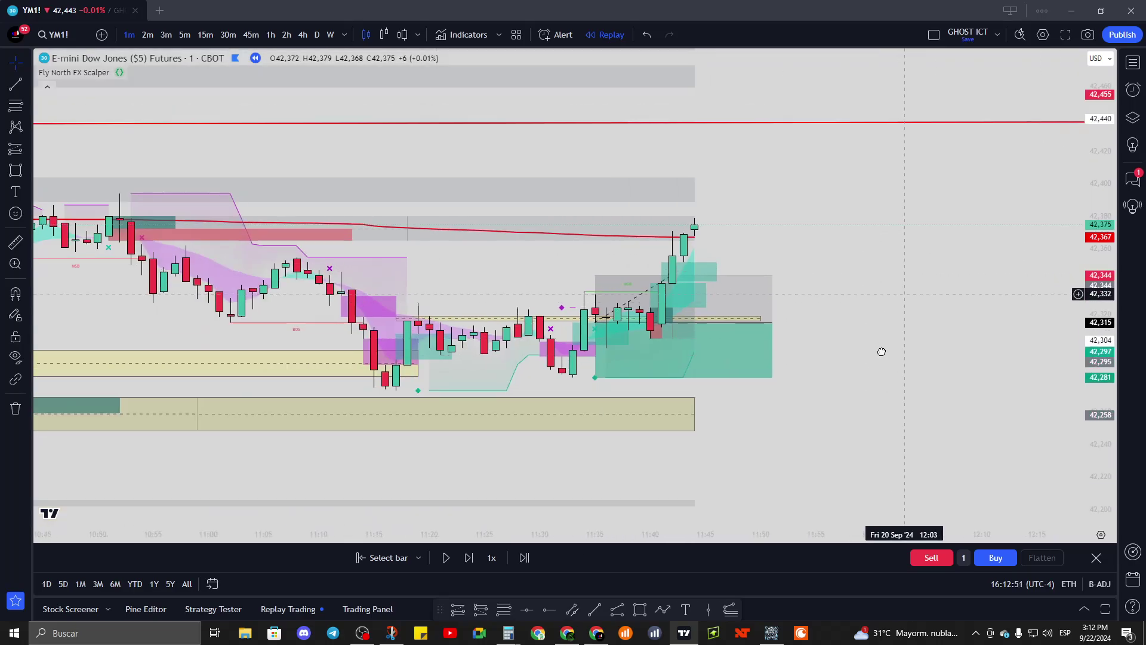
scroll(816, 269, down, 2)
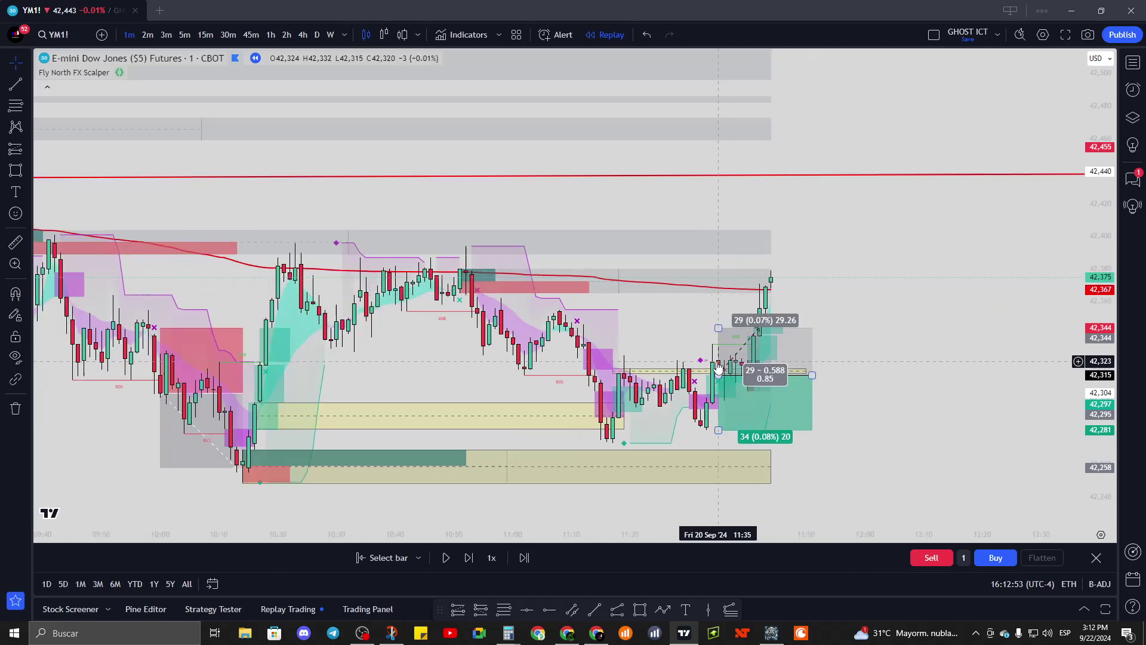
click(719, 314)
drag(718, 313, 728, 288)
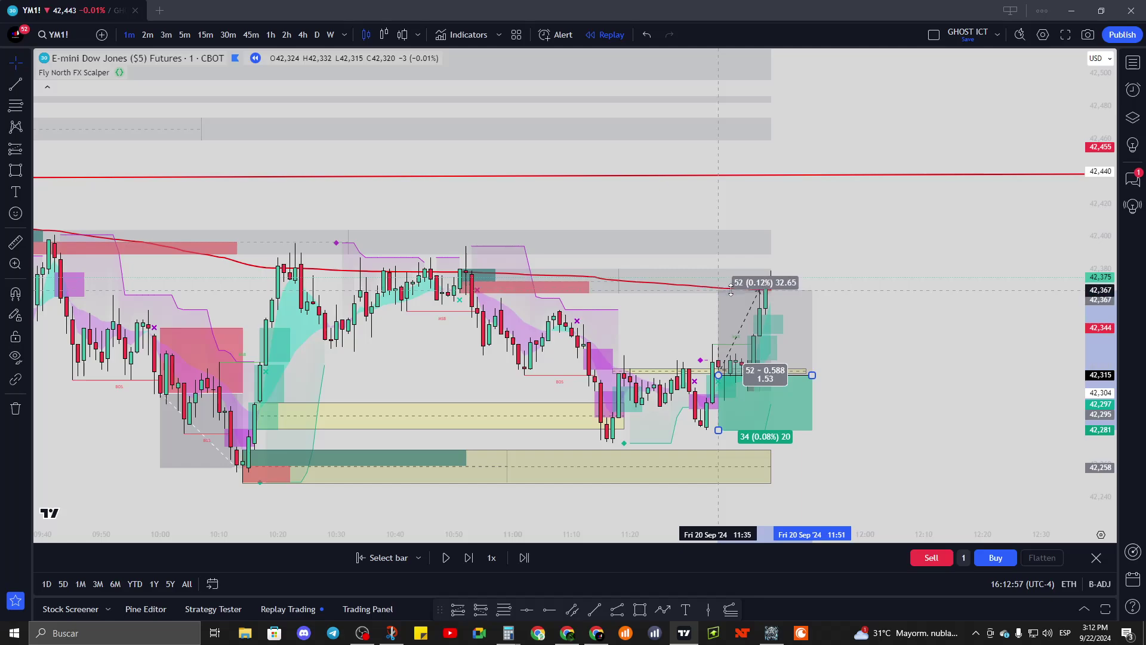
scroll(732, 297, down, 2)
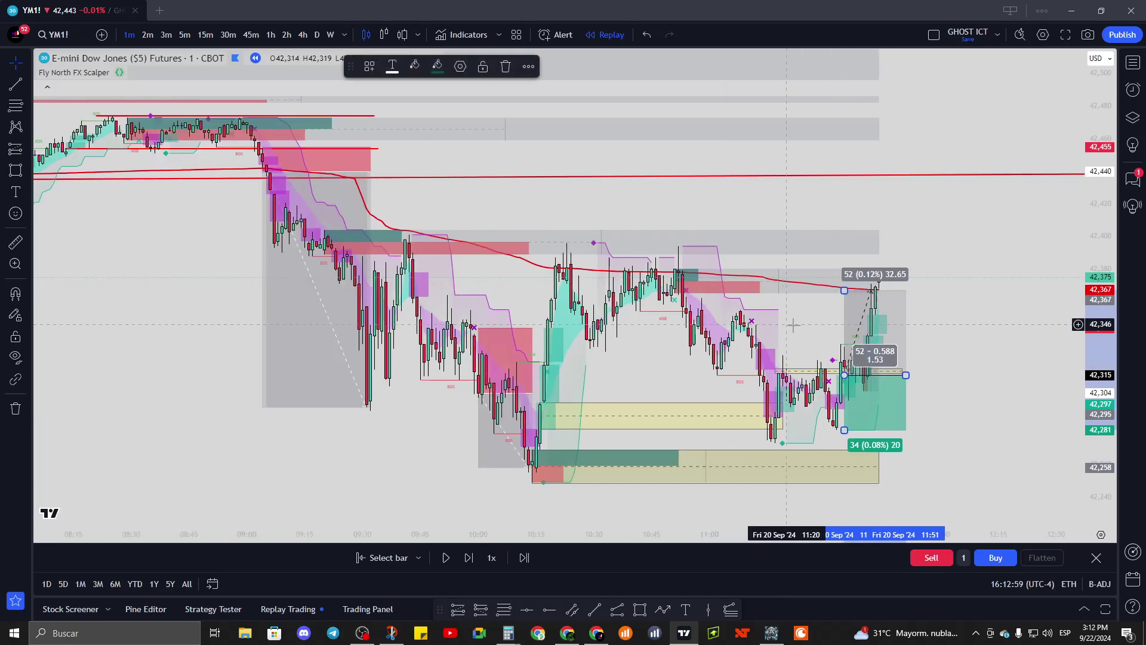
drag(844, 291, 851, 250)
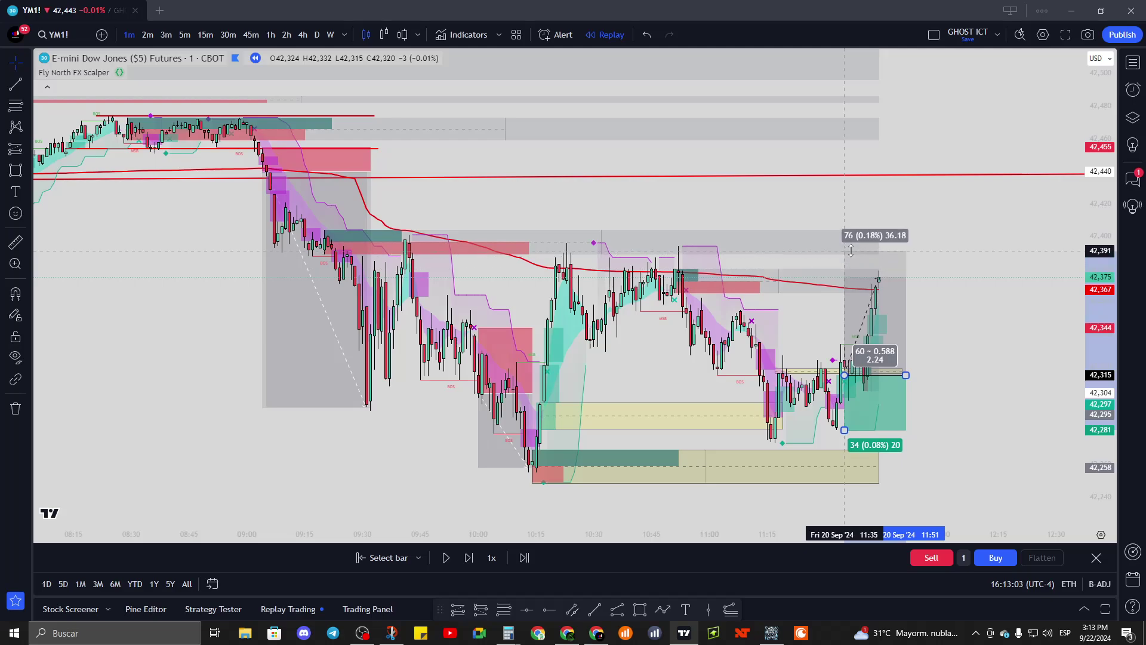
drag(851, 250, 839, 141)
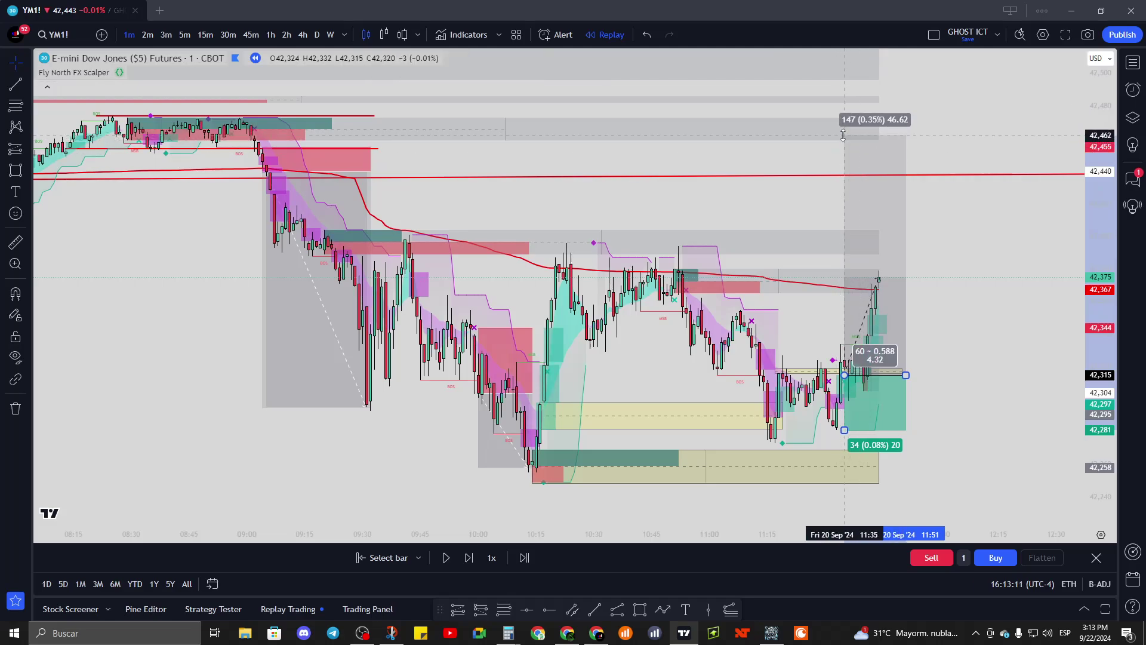
scroll(461, 270, down, 1)
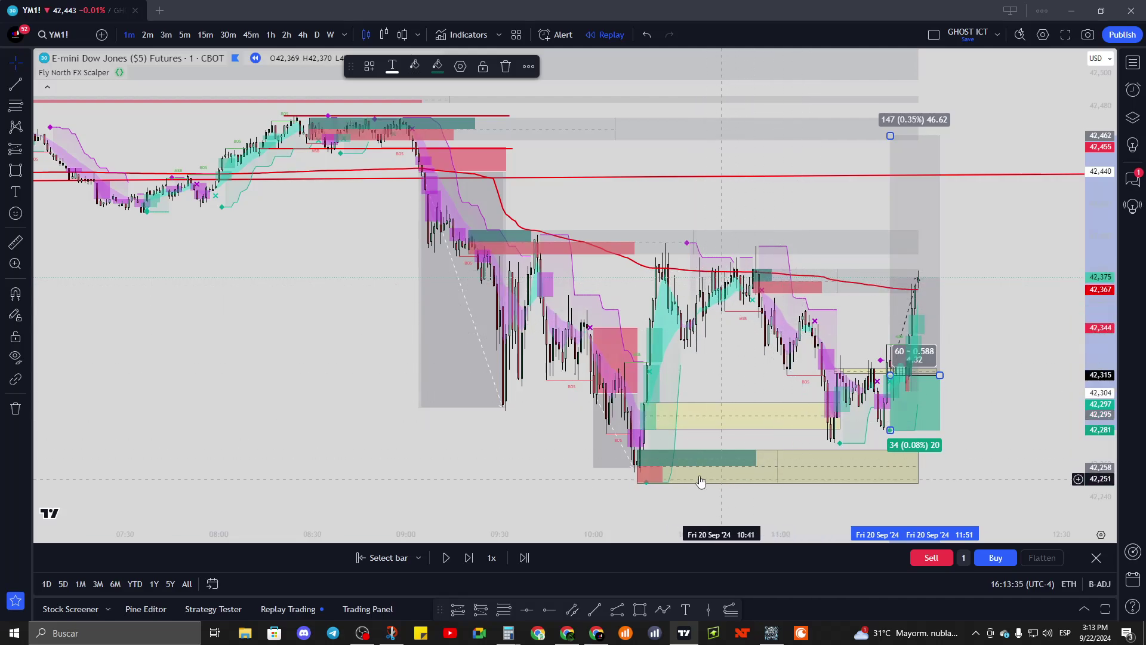
- Delete the two older yellow rectangle zones that start around 10:14, beneath the long position's entry level
mouse_move(590, 471)
mouse_down()
mouse_move(402, 435)
mouse_move(436, 440)
mouse_up()
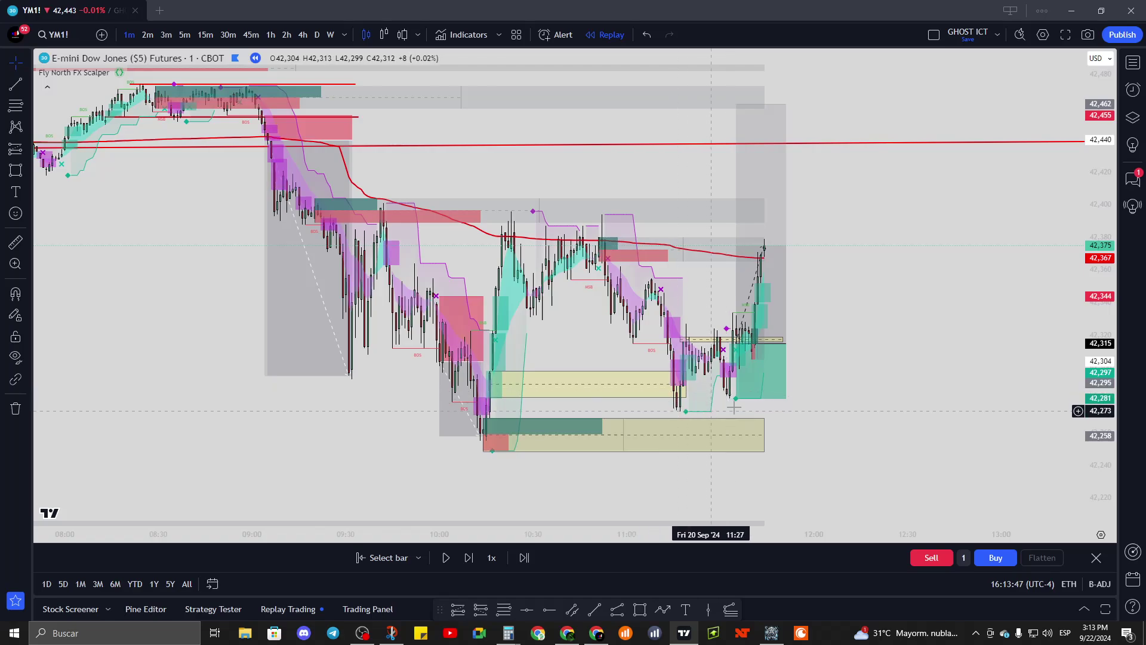
scroll(716, 410, up, 3)
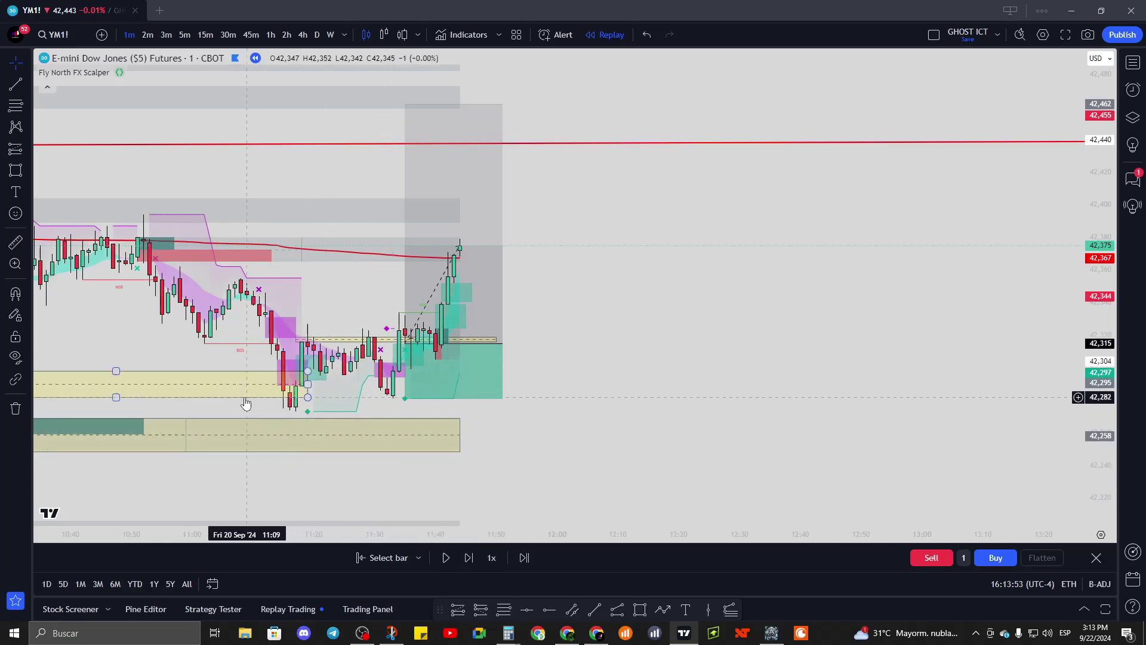
click(302, 385)
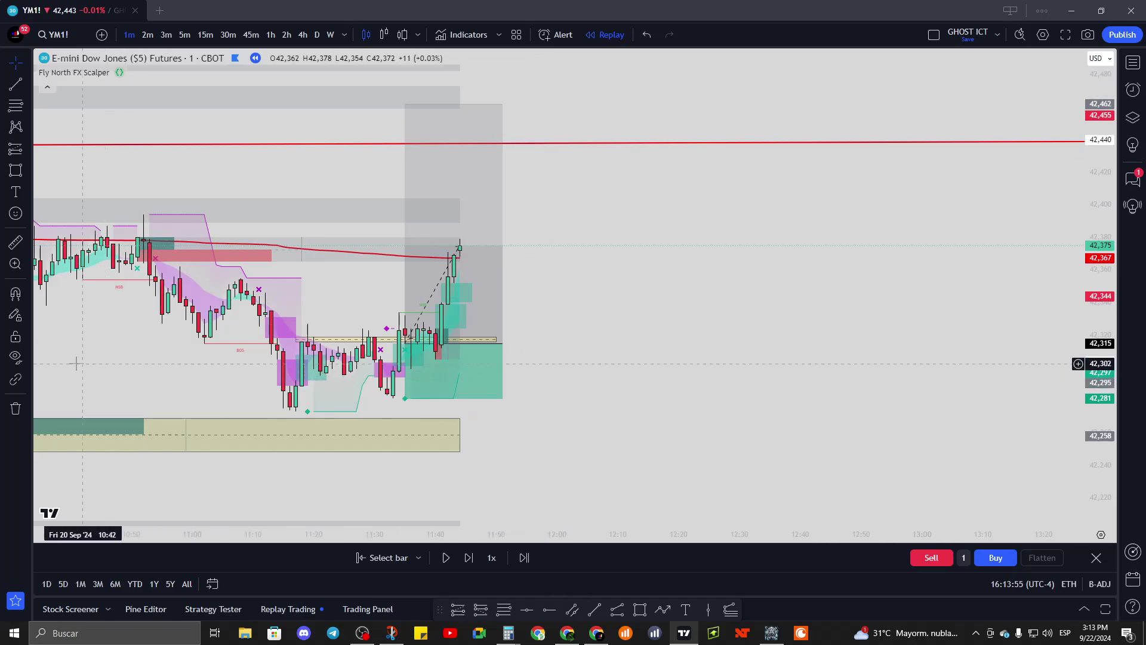
click(405, 452)
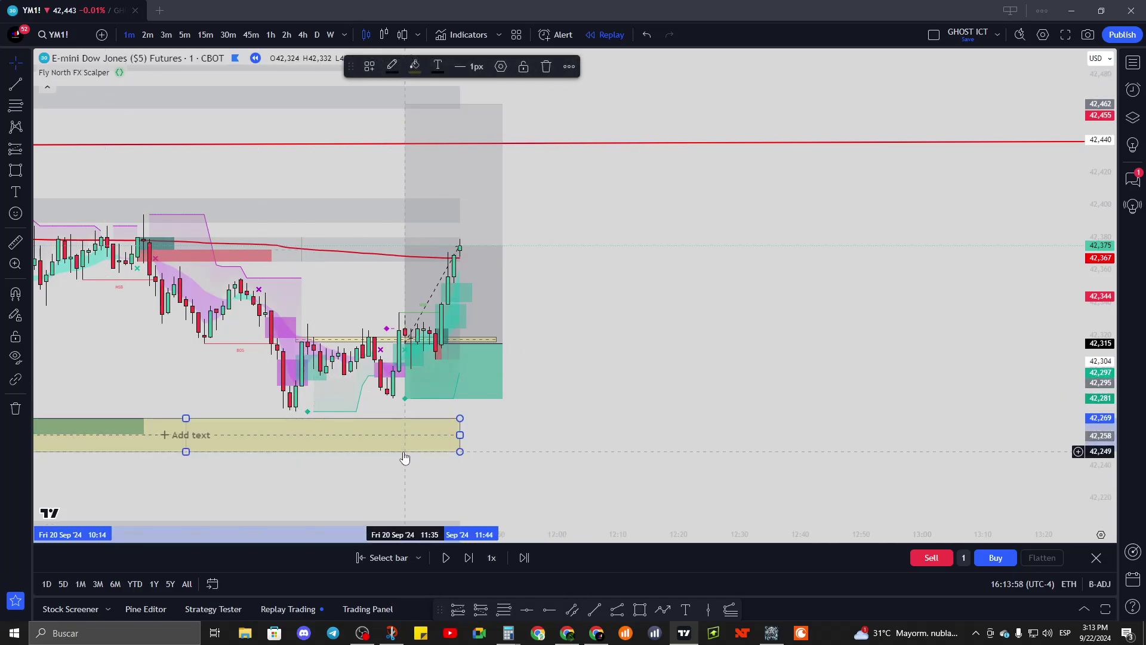
click(543, 67)
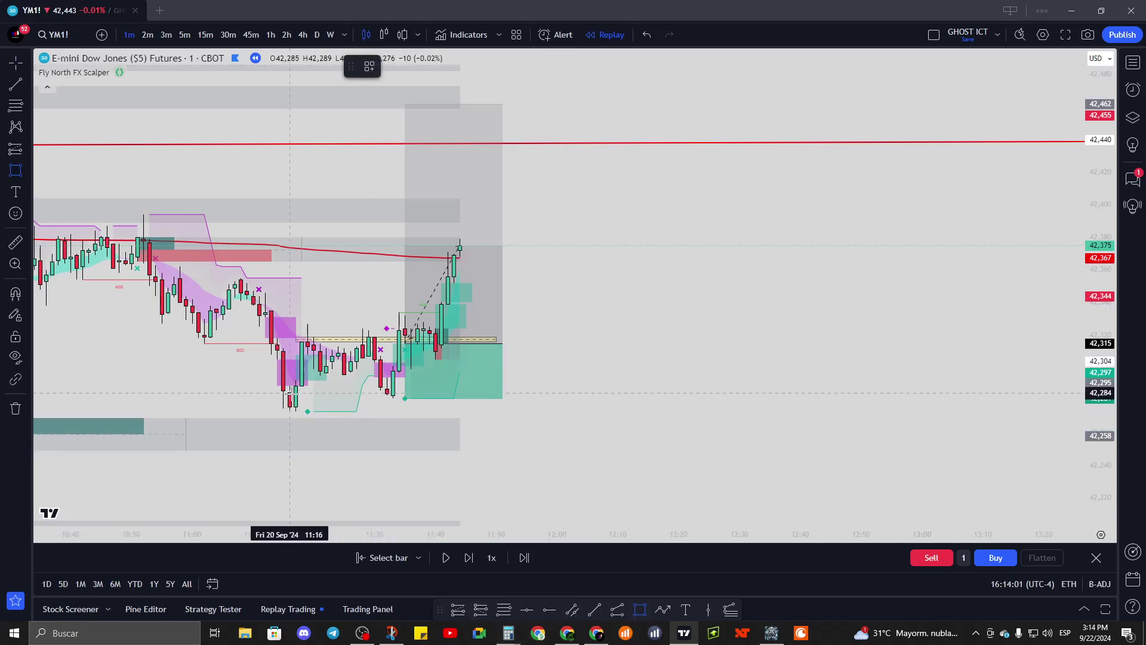
- Draw a rectangle zone over the 11:16 low, from about 11:15 to 11:58 between about 42,290 and 42,276
drag(283, 385, 545, 407)
click(583, 358)
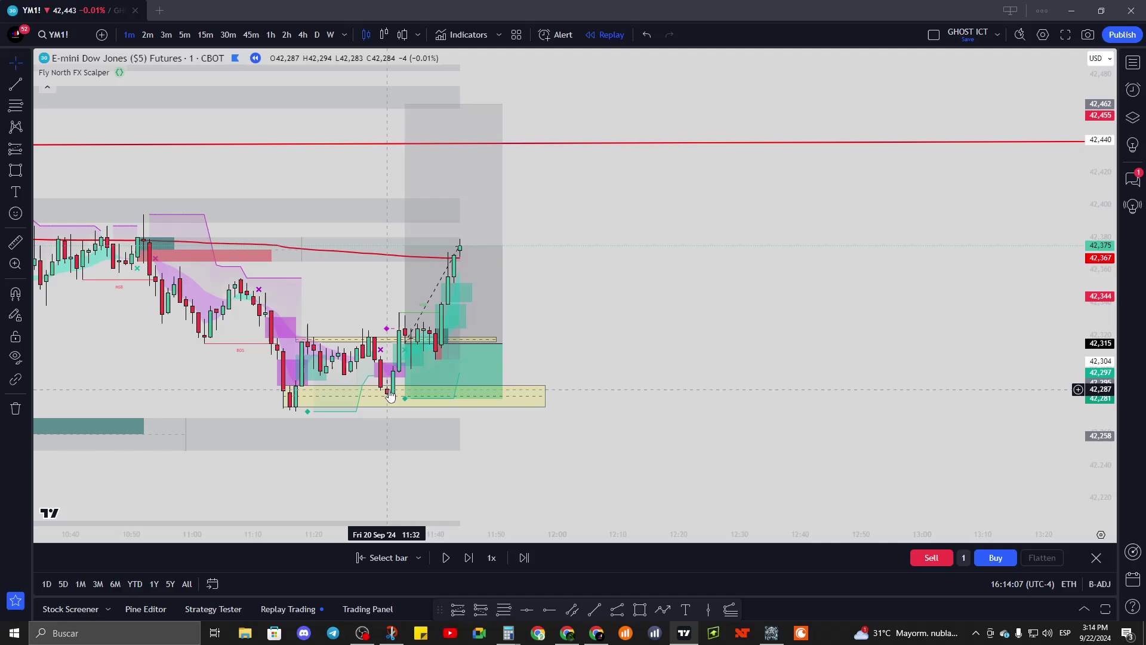
click(411, 351)
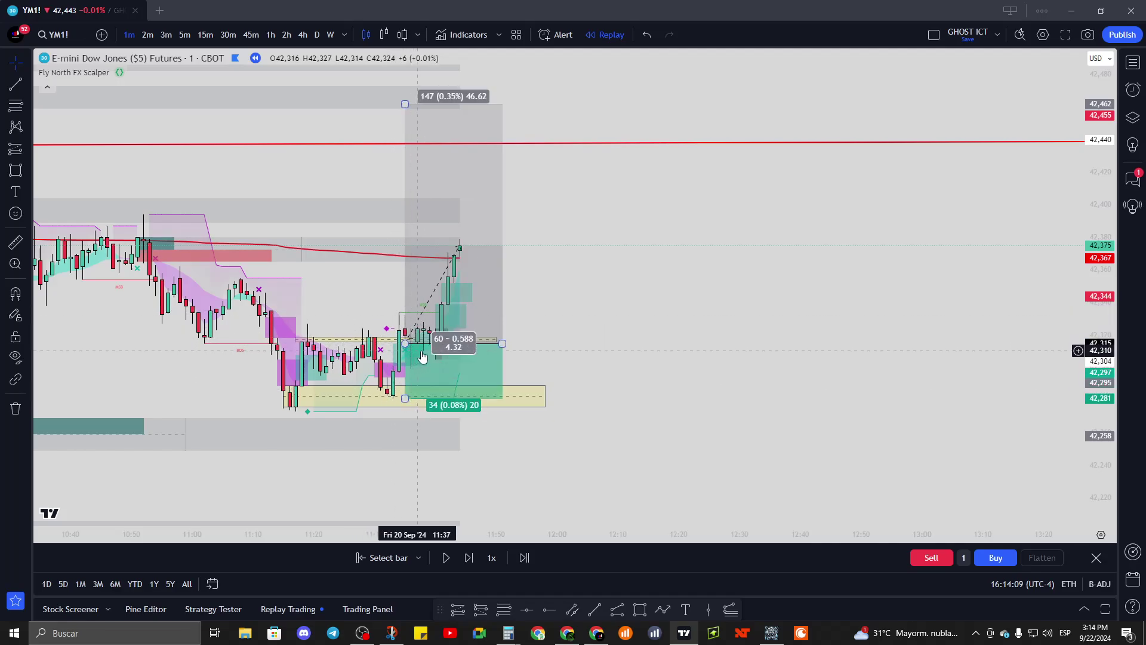
click(397, 357)
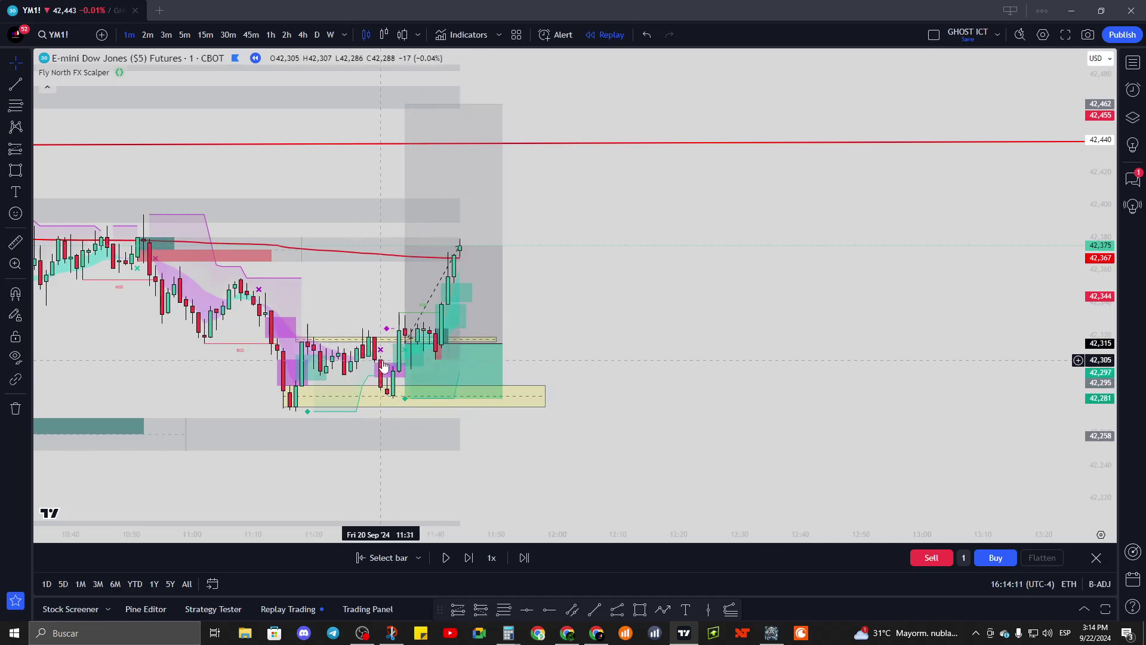
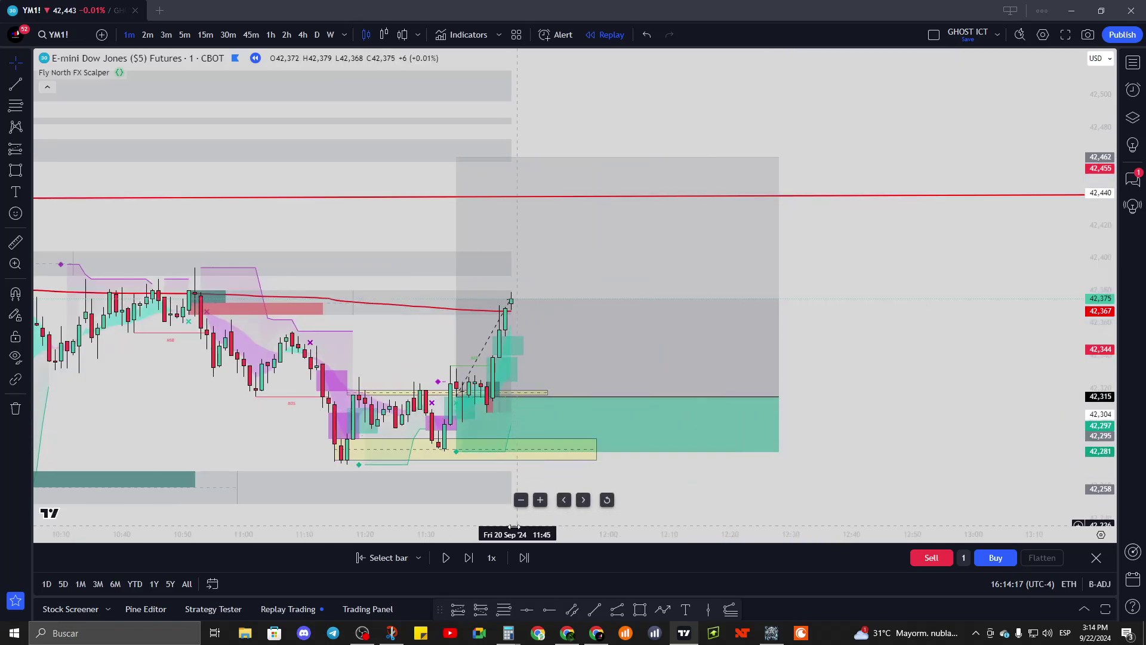
- Rewind the bar replay to about 11:40 and resume playback from there
click(382, 557)
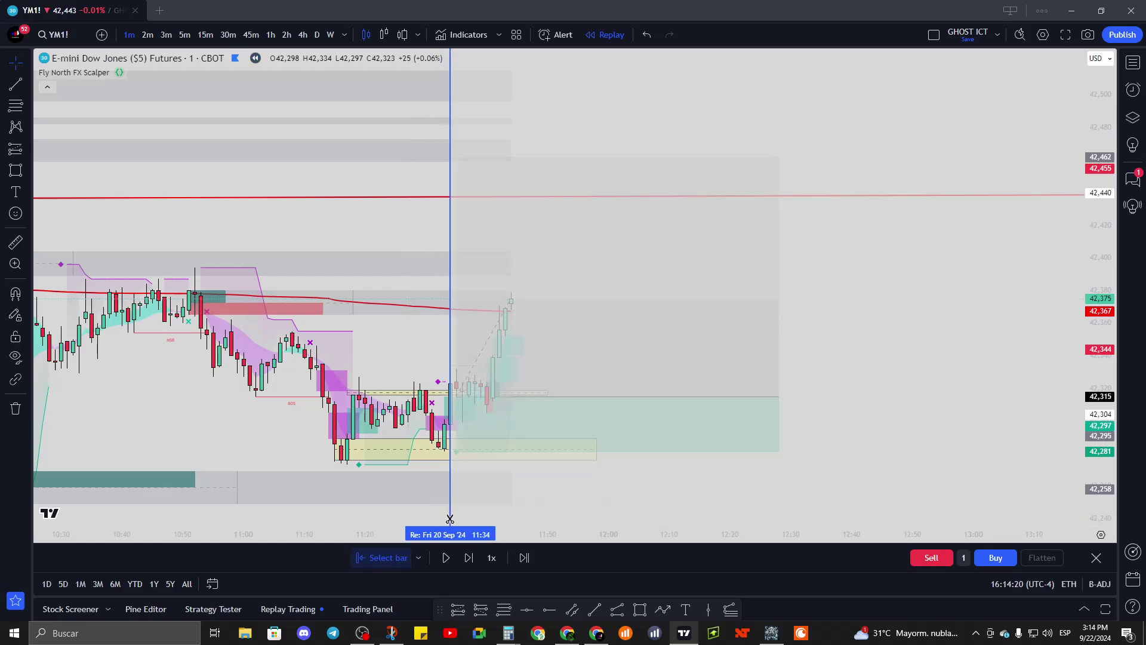
click(487, 512)
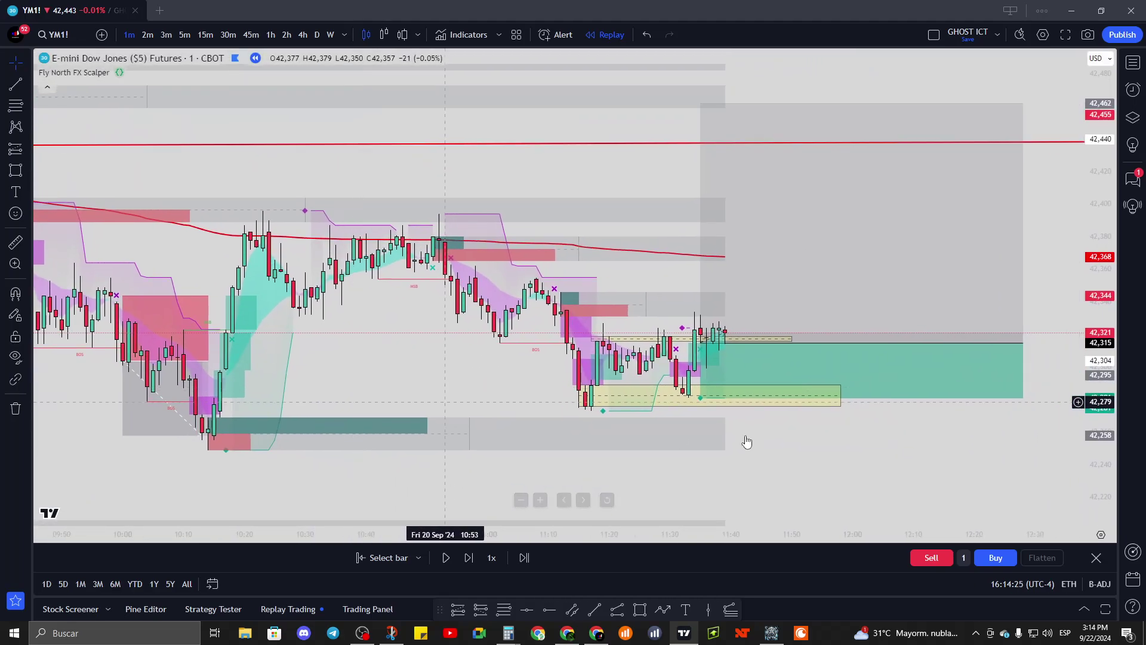
drag(746, 442, 581, 468)
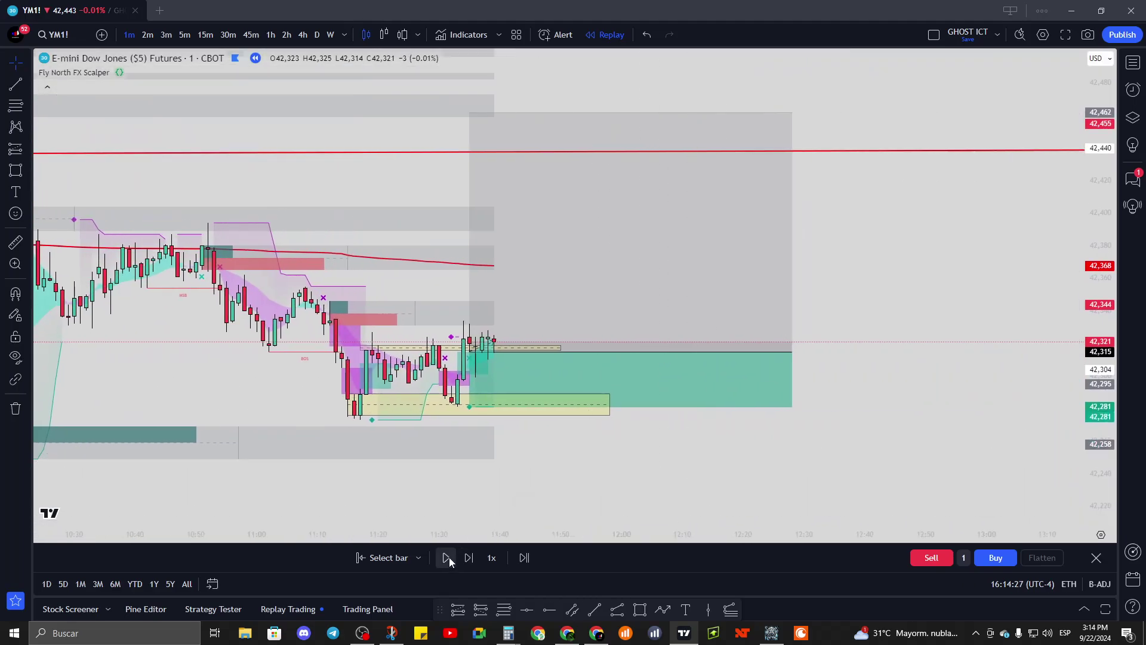
- Buy single contracts at market during the replay to build a long position of five contracts
click(995, 559)
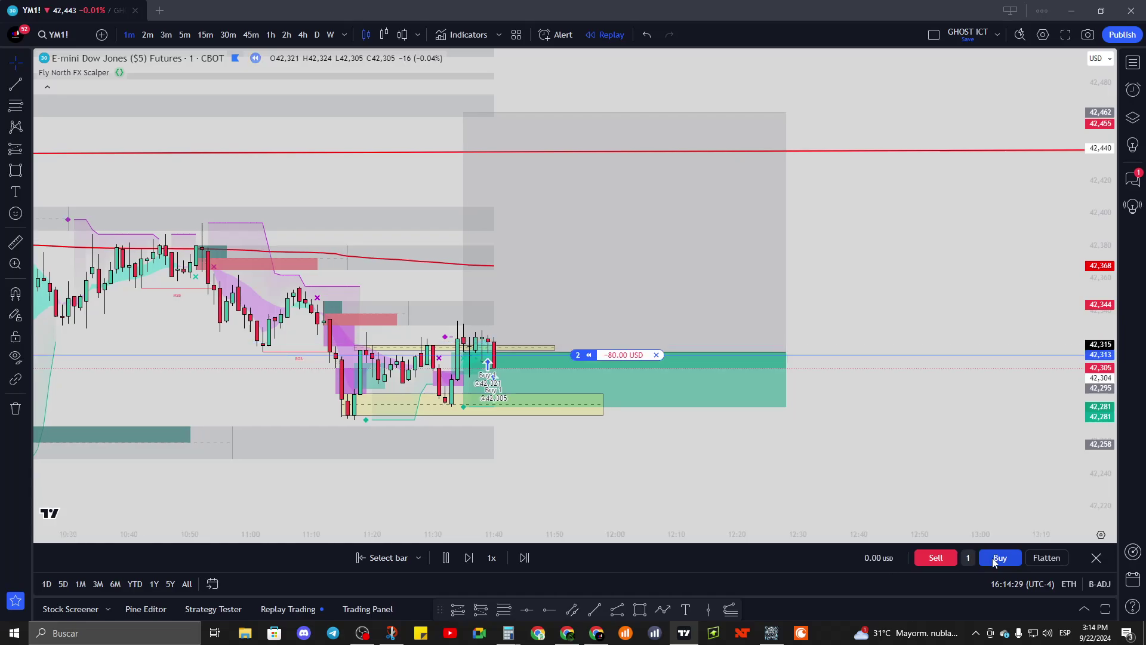
click(995, 559)
click(992, 557)
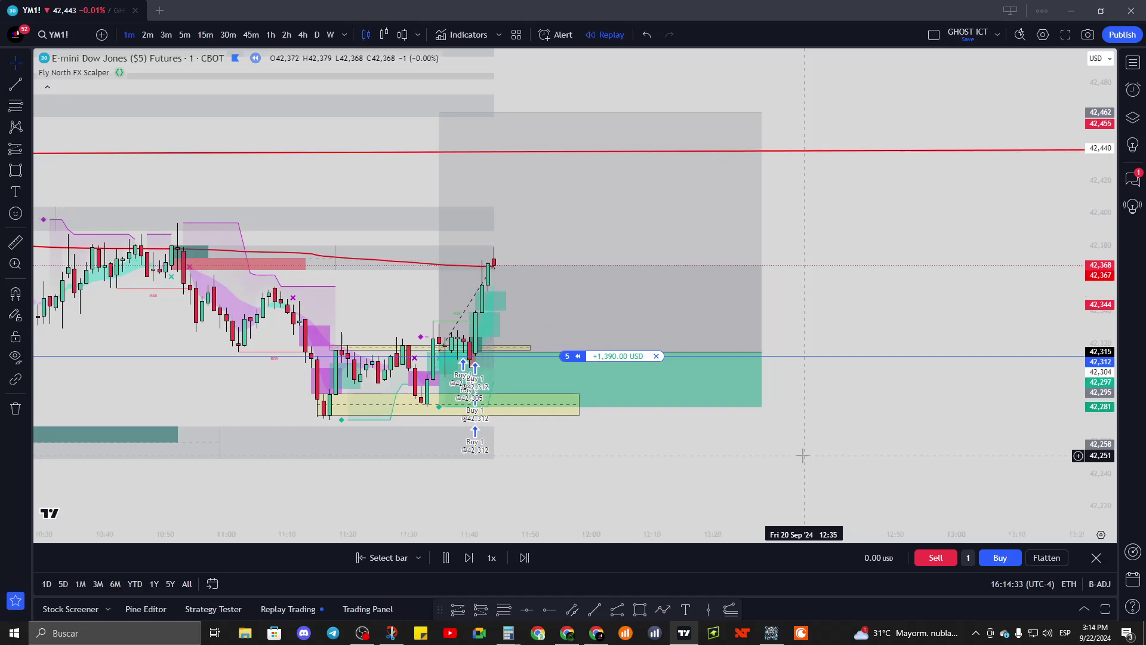
- Set the open trade's take profit at 42,462 and its stop loss at 42,281
mouse_move(571, 357)
drag(530, 361, 564, 113)
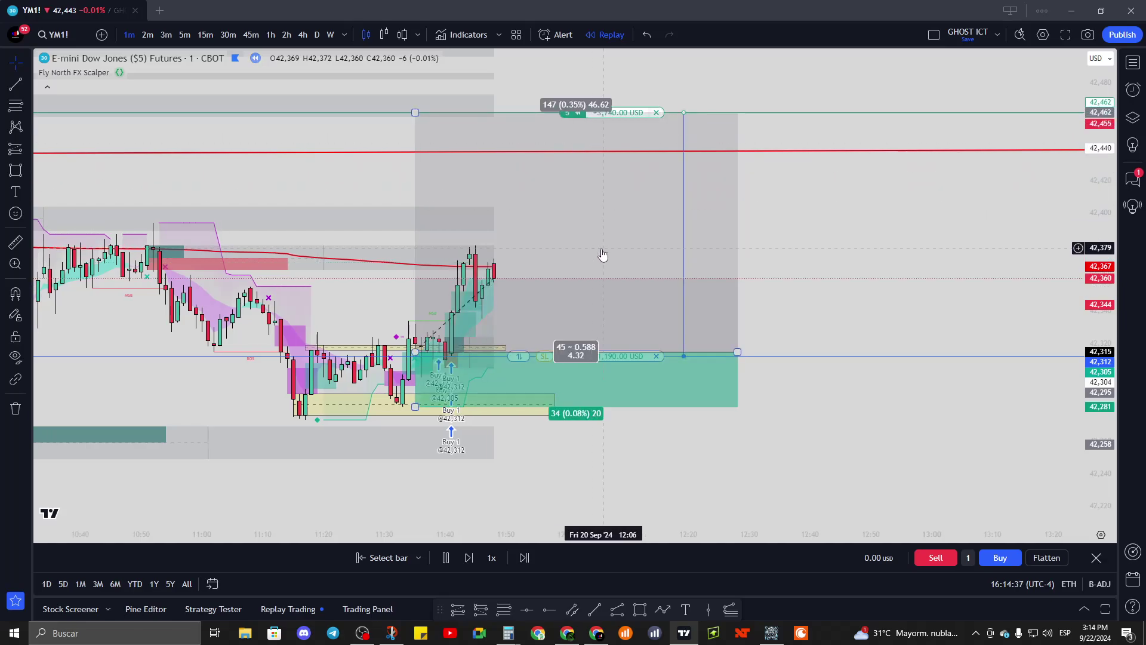
drag(540, 356, 542, 410)
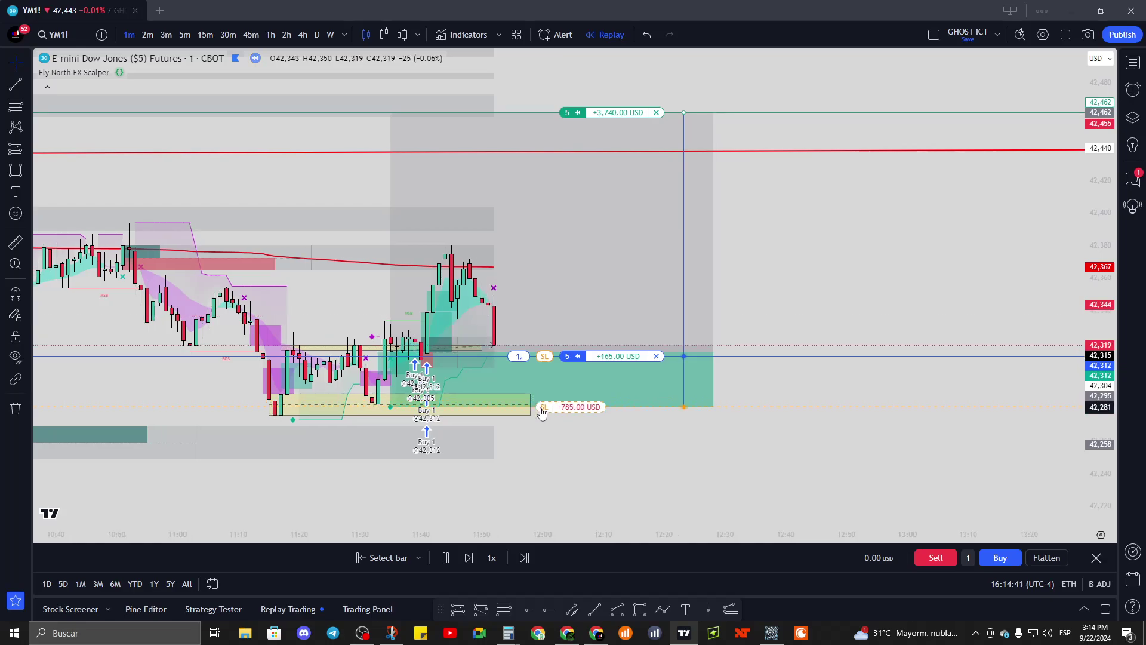
- Remove the long position drawing from the chart, accepting the removal of locked drawings
click(555, 298)
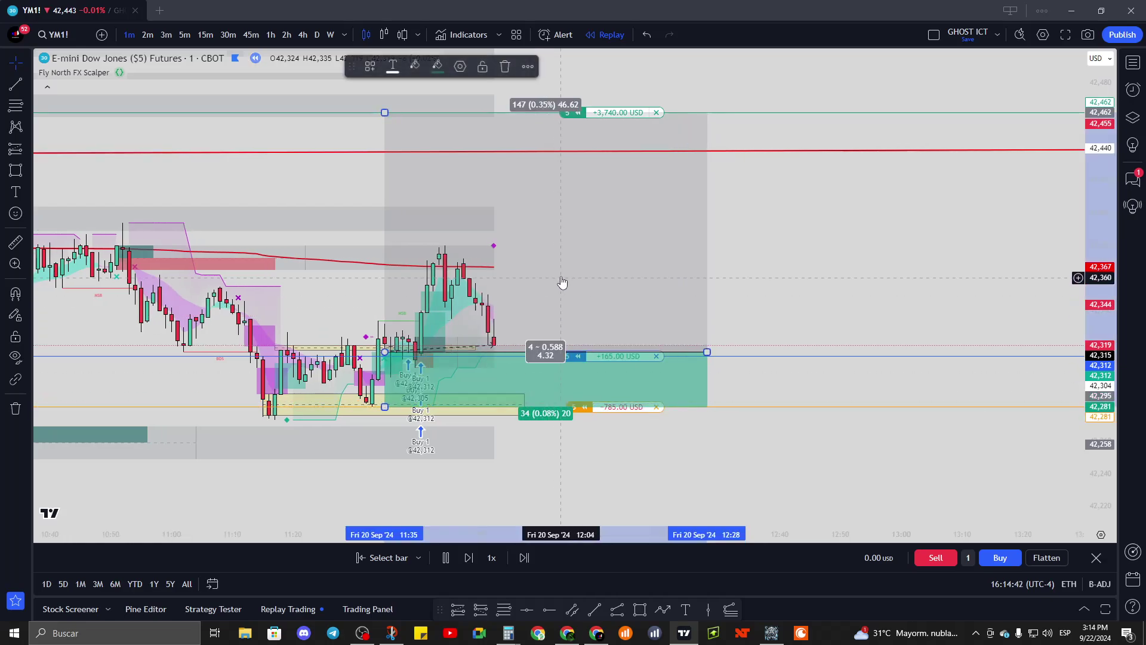
click(494, 67)
click(507, 67)
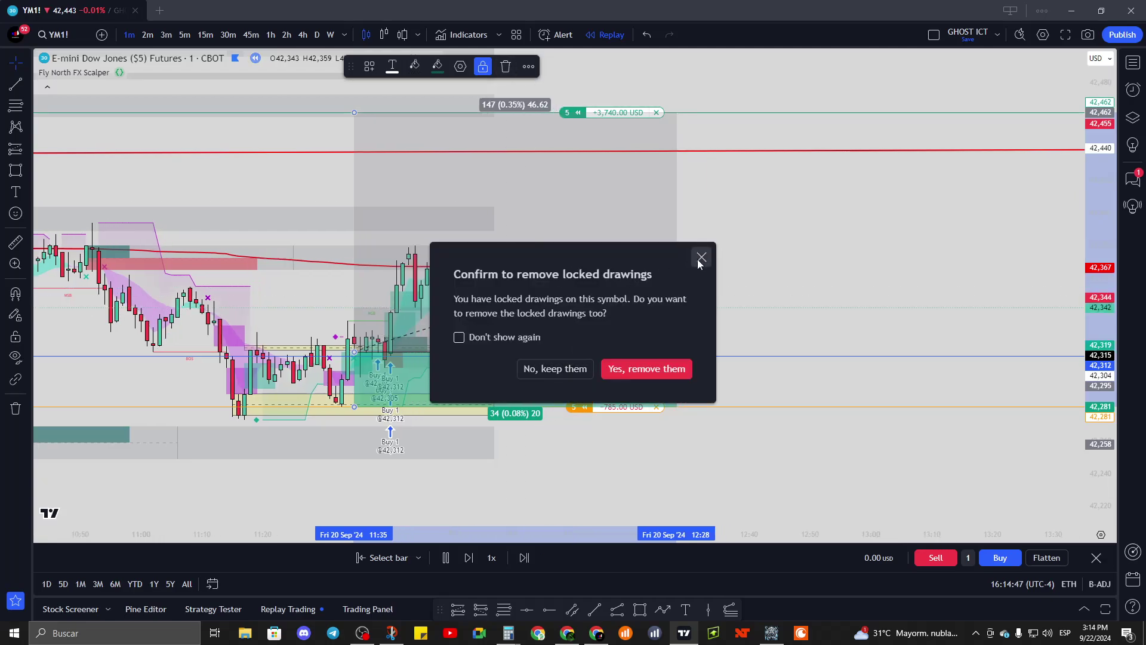
click(625, 367)
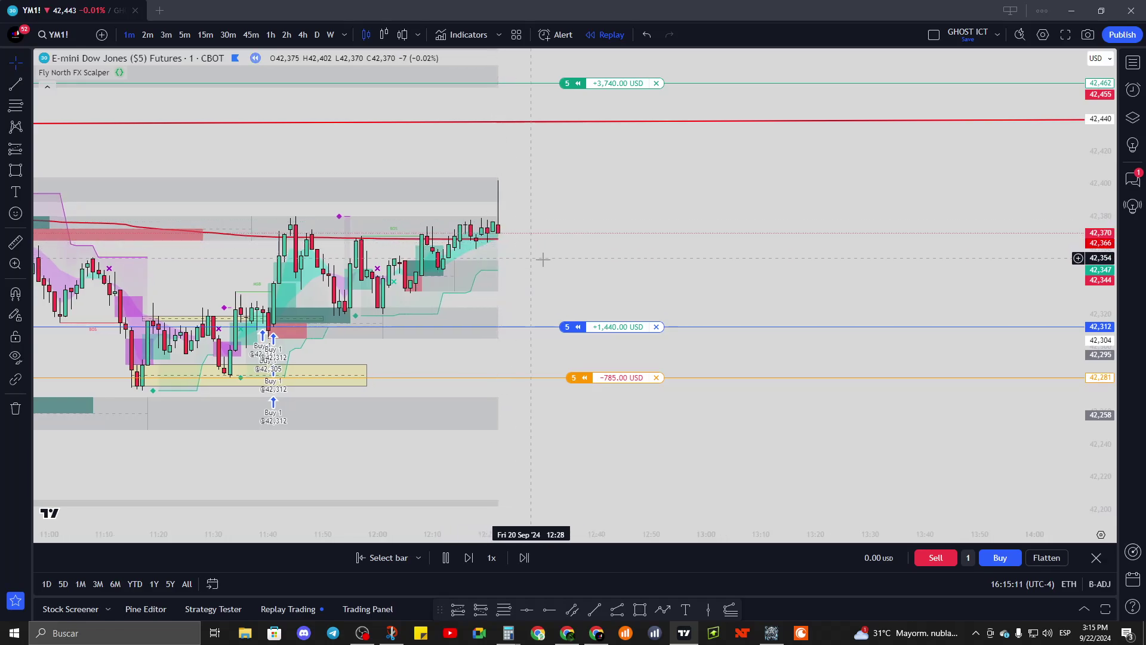
- Trail the open trade's stop loss up to 42,347, then raise it further towards the red moving average
key(shift+Down)
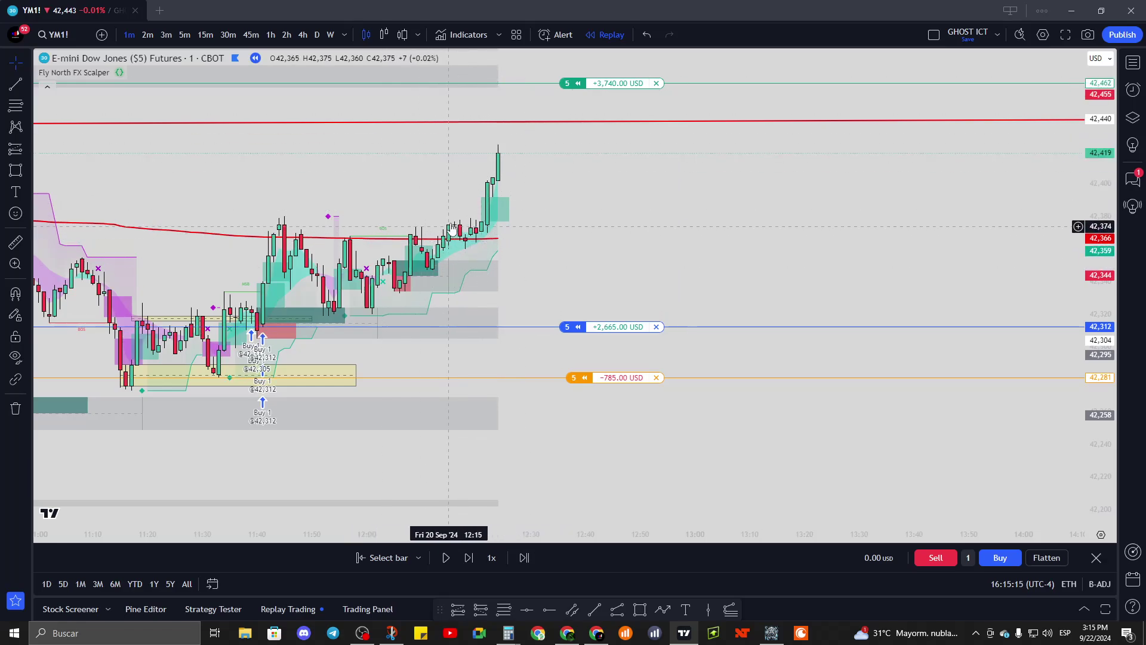
drag(573, 380, 591, 274)
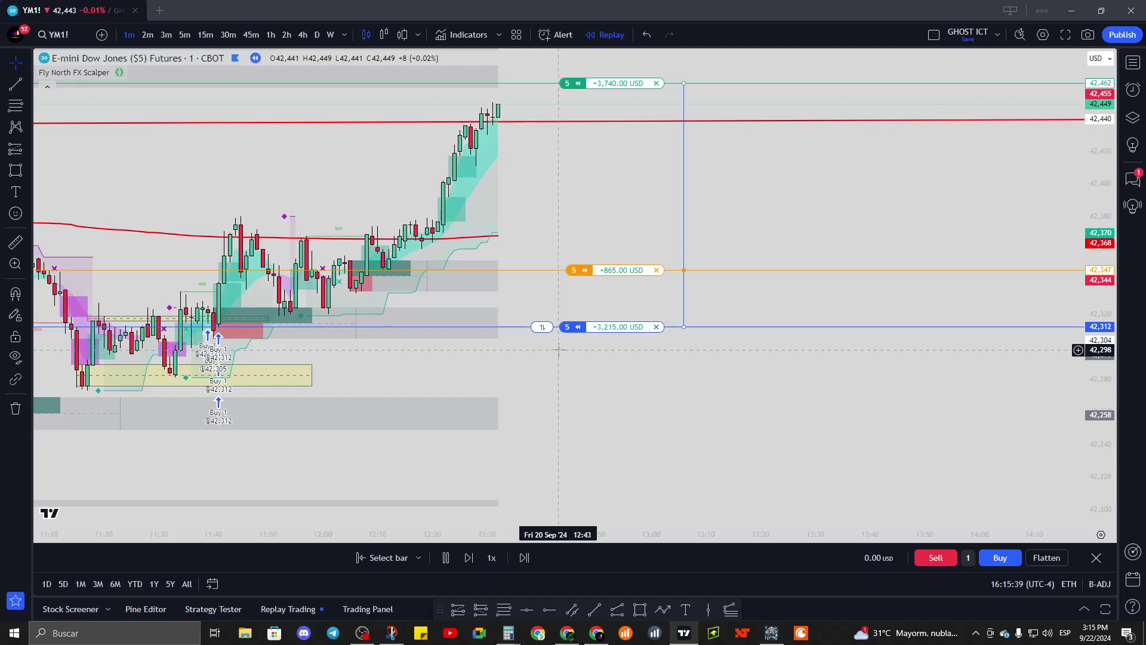
drag(588, 275, 599, 238)
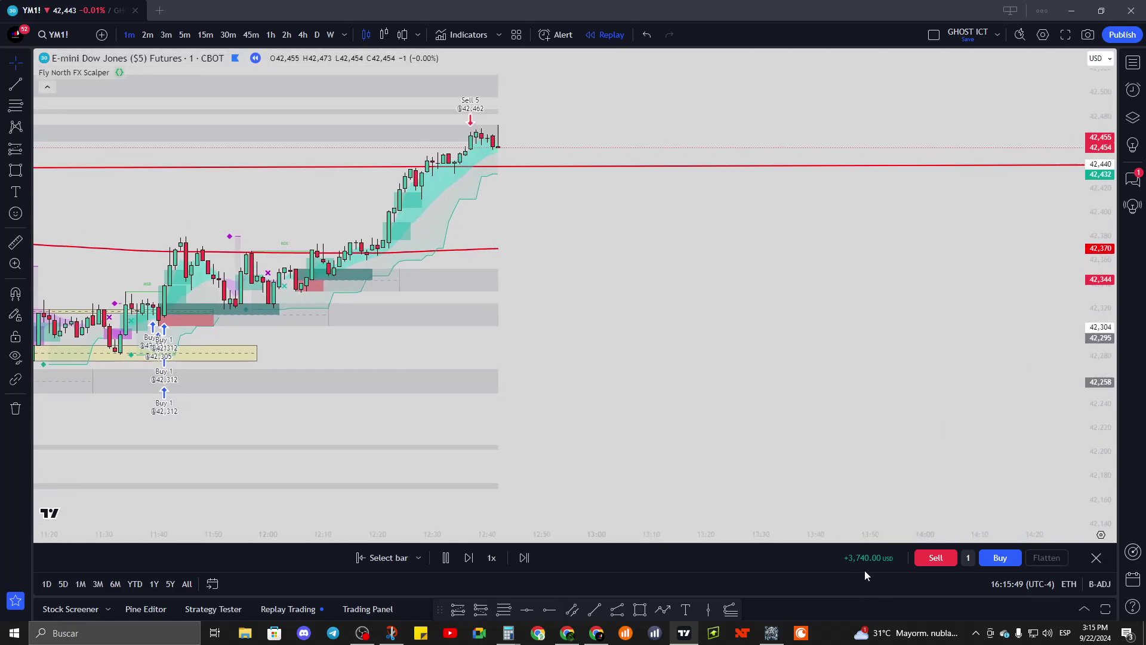
- Examine the completed long trade from its entries near 11:40 to its exit at 42,462, and the candles that follow
scroll(561, 406, down, 2)
scroll(573, 400, down, 3)
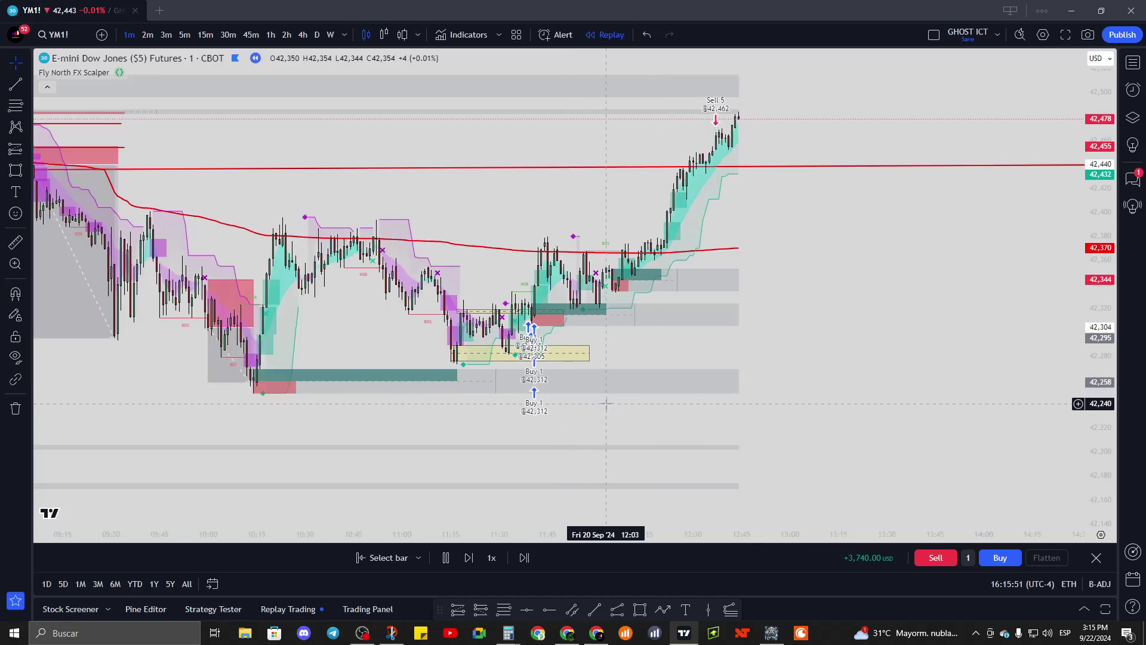
scroll(666, 407, up, 2)
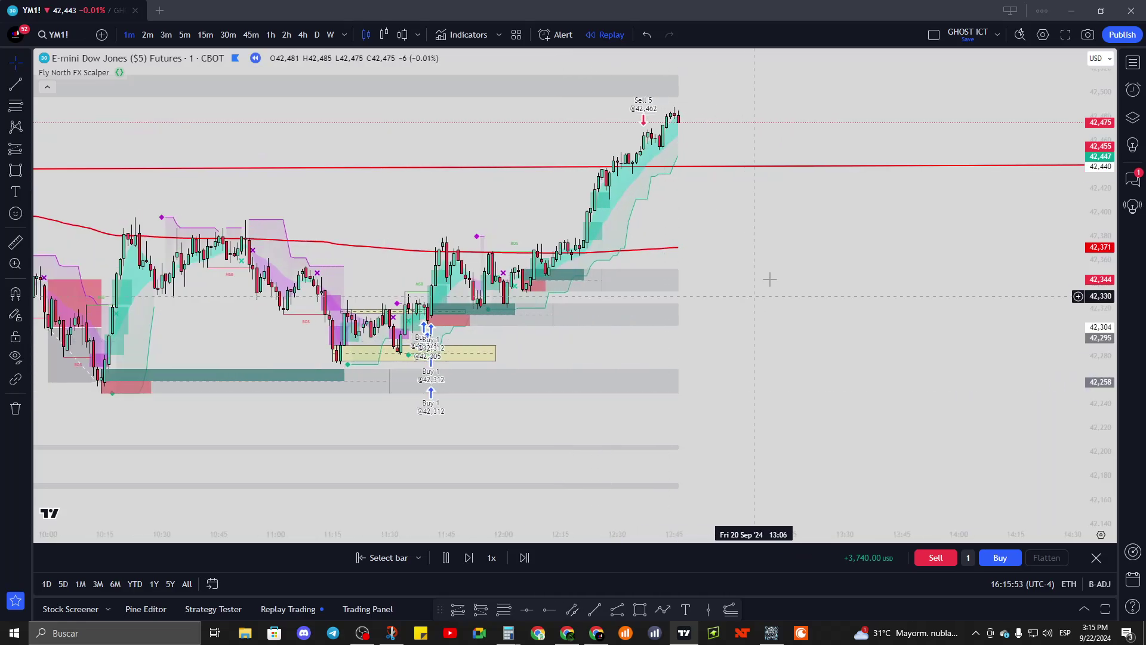
drag(768, 277, 780, 371)
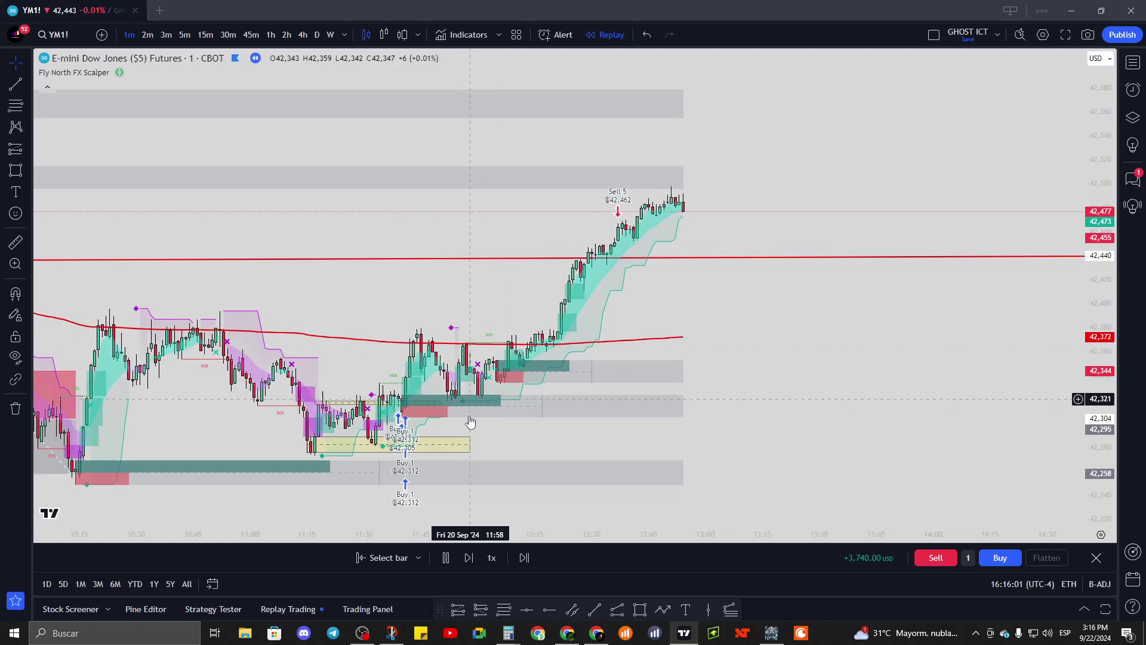
scroll(482, 416, up, 1)
scroll(482, 416, down, 2)
scroll(476, 416, up, 3)
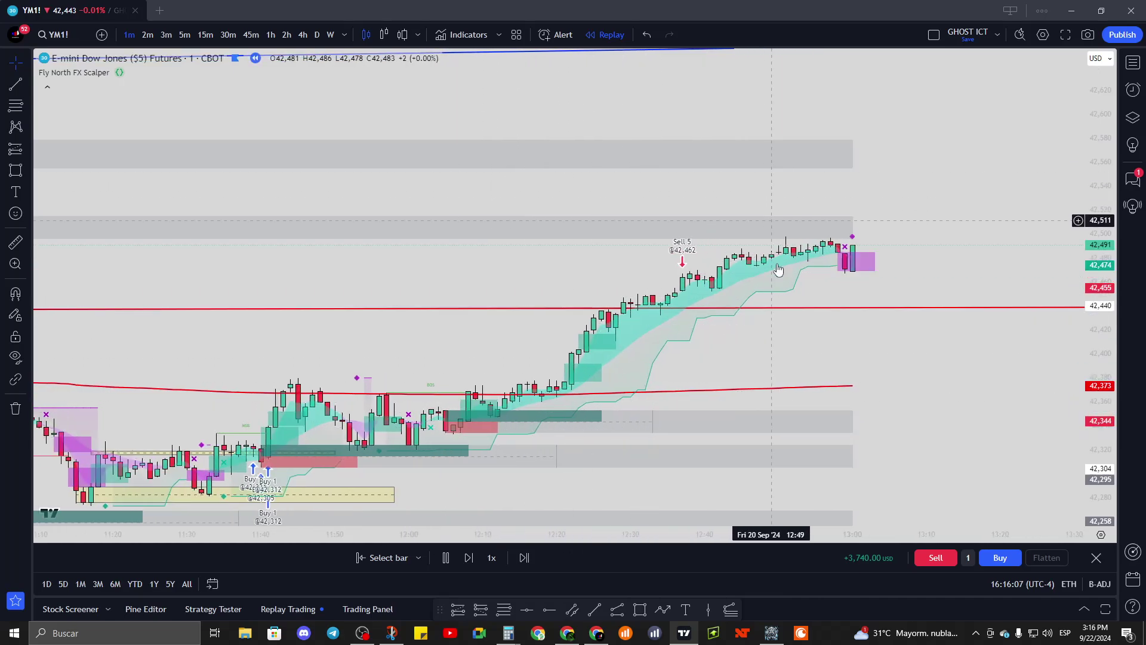
drag(862, 315, 709, 332)
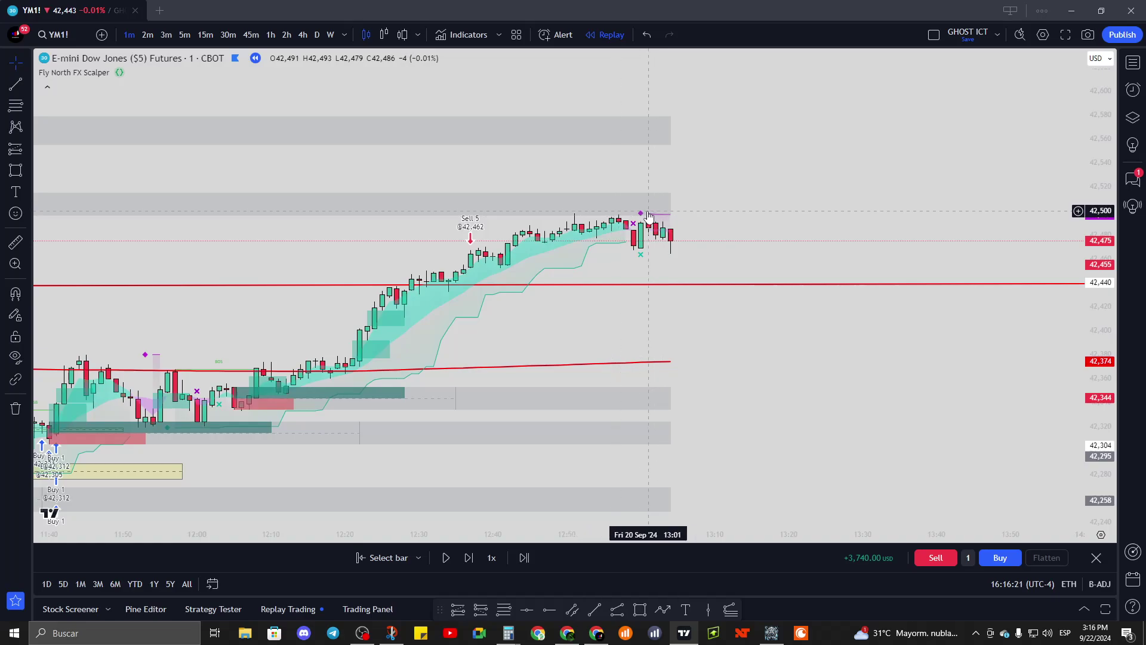
- Compare the latest price with the grey zones that originate in the 19 September session
scroll(682, 233, down, 10)
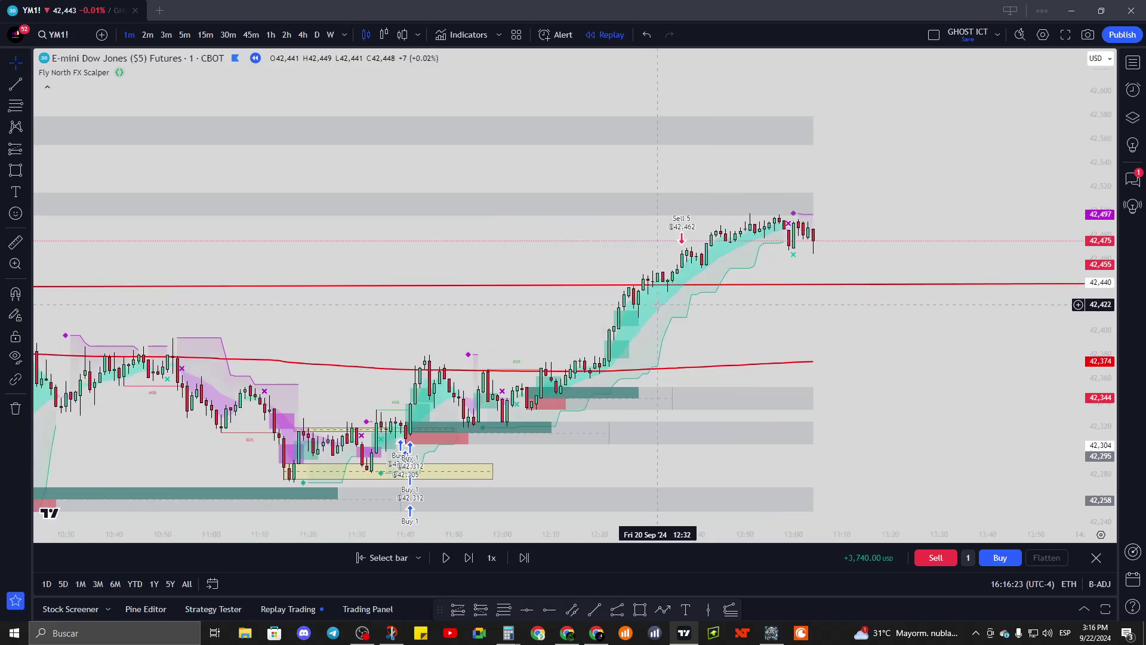
scroll(584, 293, down, 10)
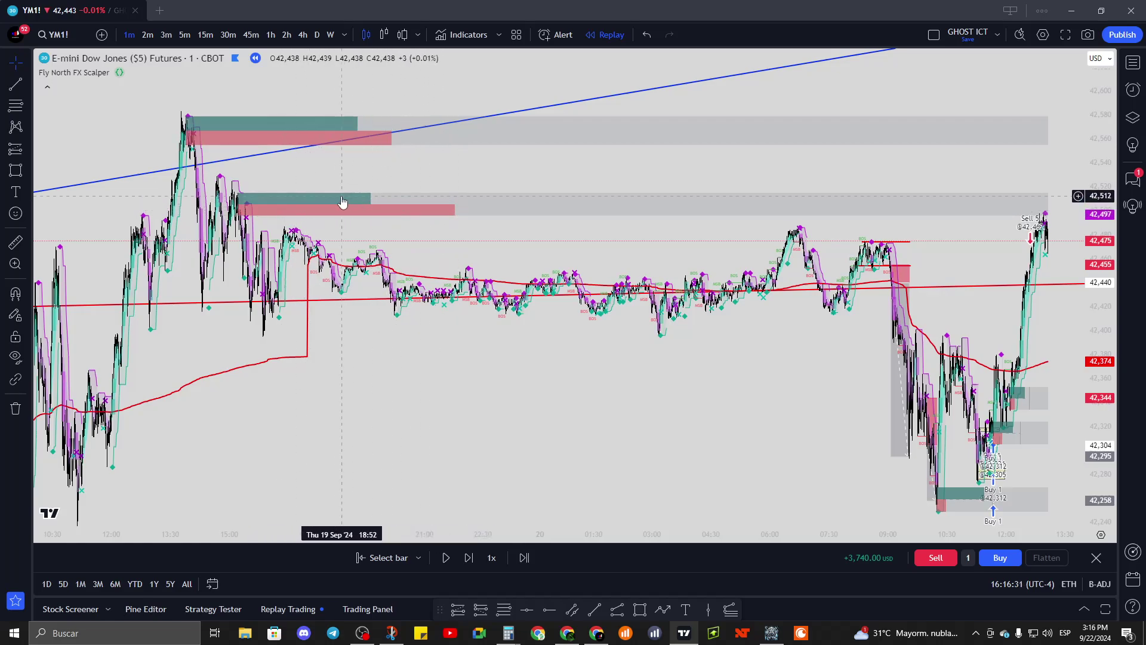
scroll(669, 264, right, 5)
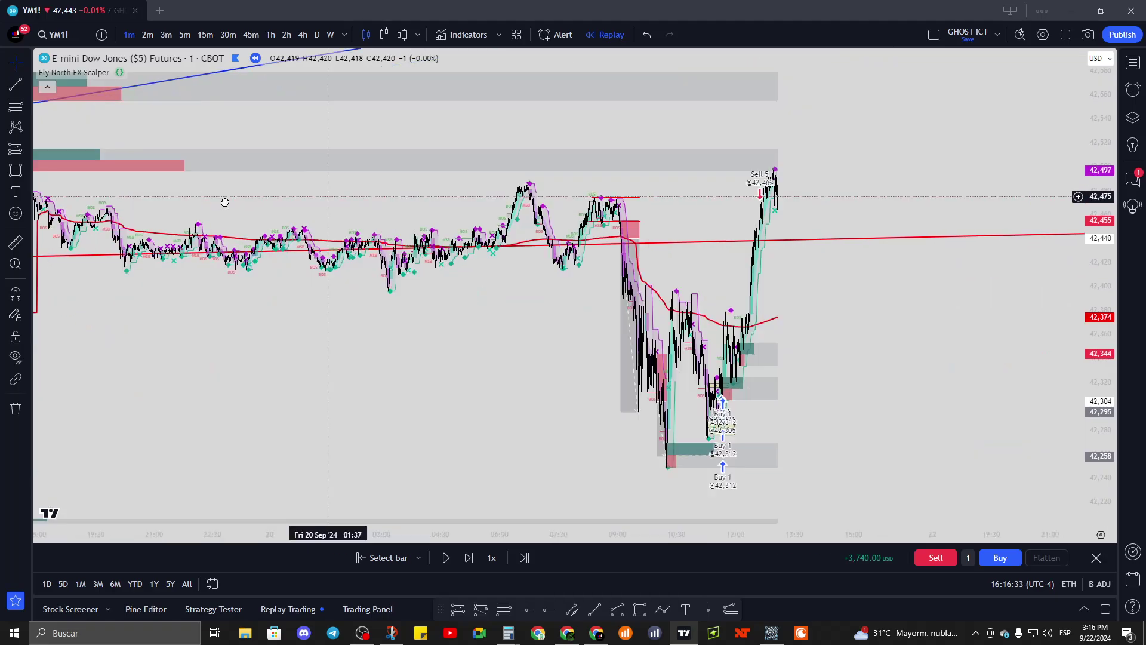
scroll(549, 306, up, 6)
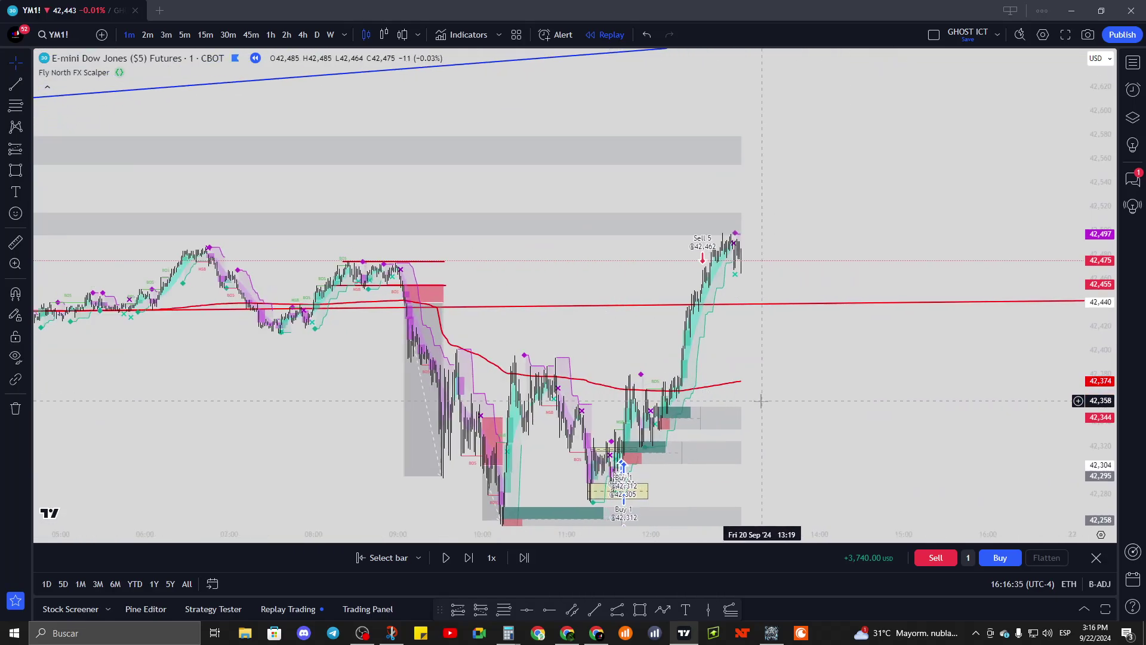
scroll(547, 376, up, 3)
scroll(611, 384, down, 2)
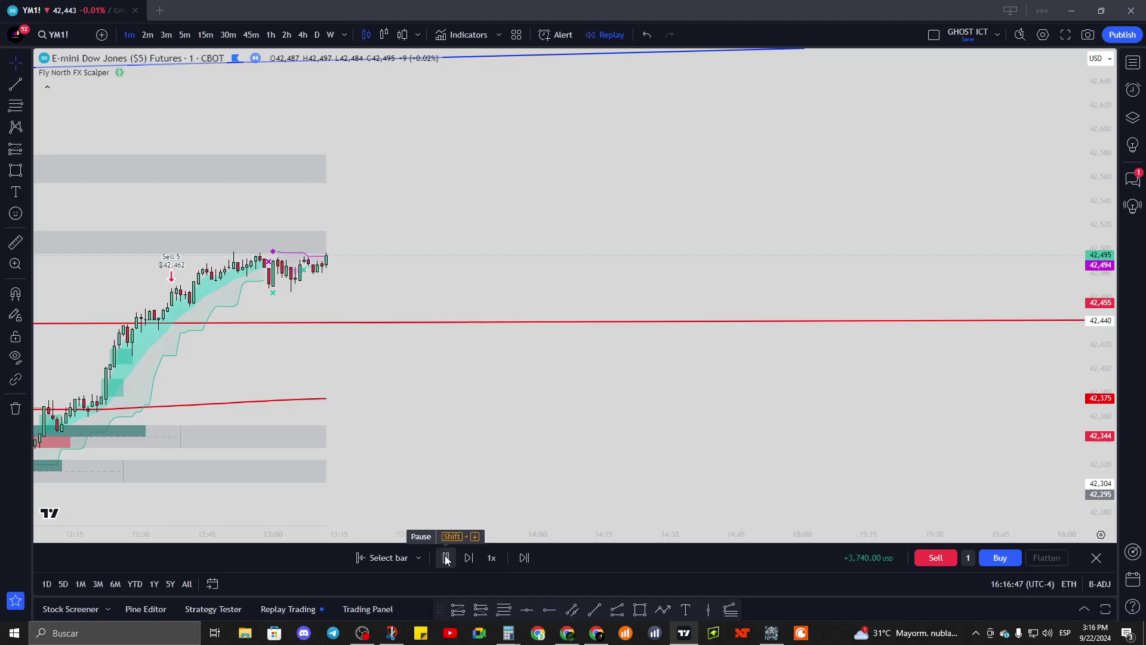
- Advance the replay to 13:28, pause it, and inspect the bearish signal on the 13:27 candle up close
click(445, 557)
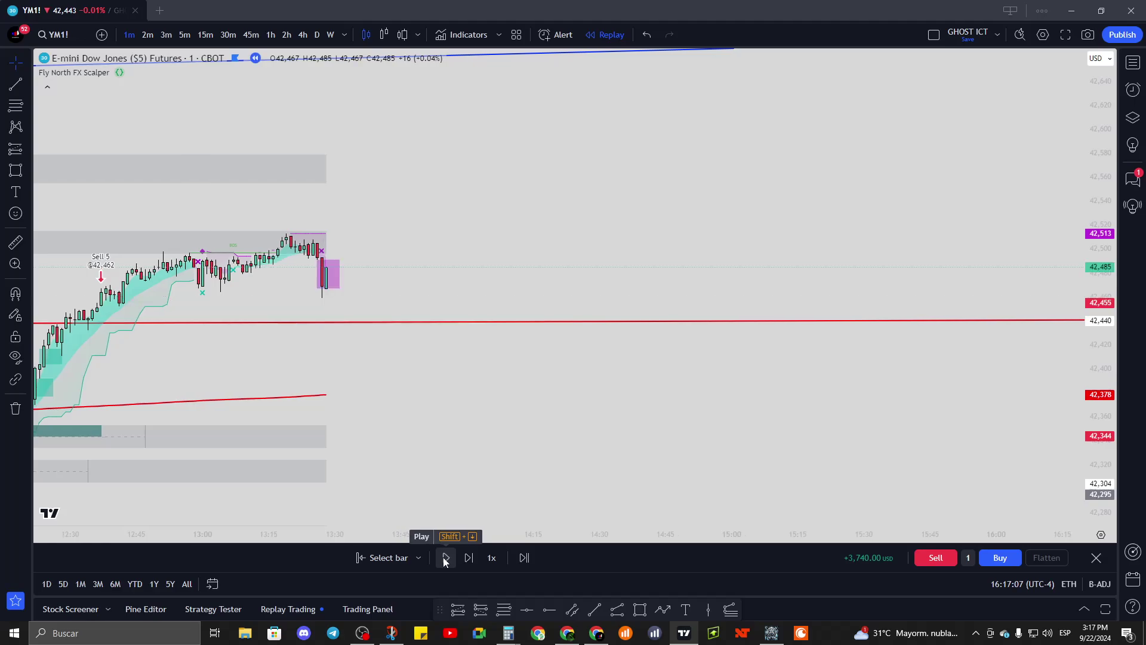
drag(329, 317, 556, 370)
scroll(508, 356, up, 3)
scroll(582, 337, down, 3)
scroll(657, 359, up, 3)
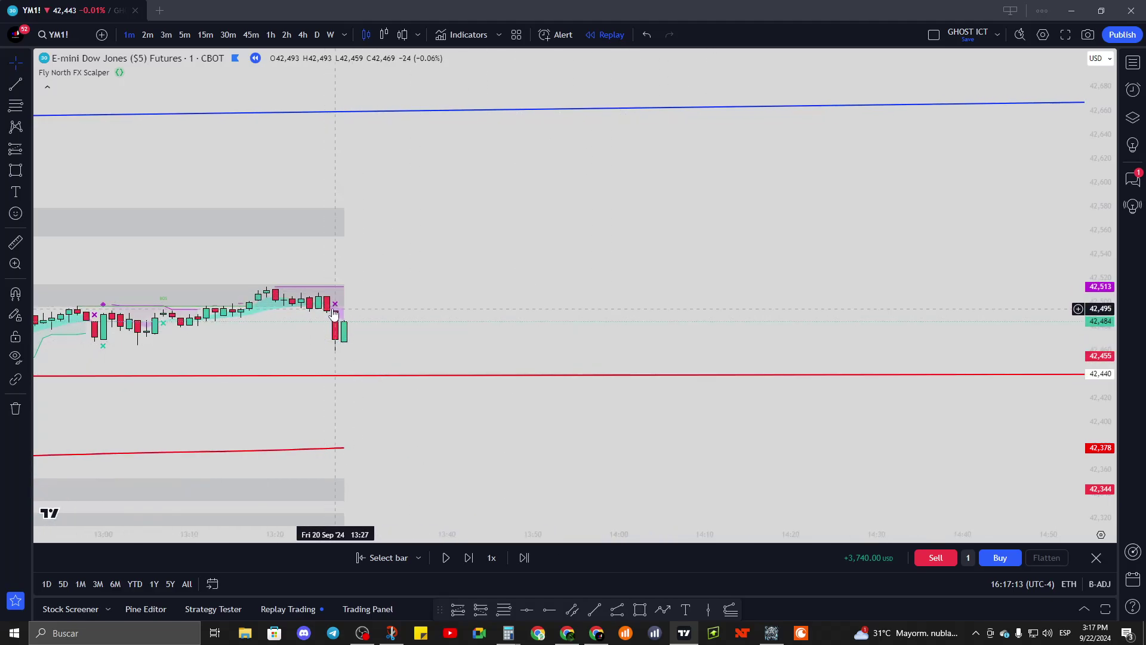
scroll(609, 350, up, 3)
scroll(466, 407, down, 3)
scroll(661, 339, up, 2)
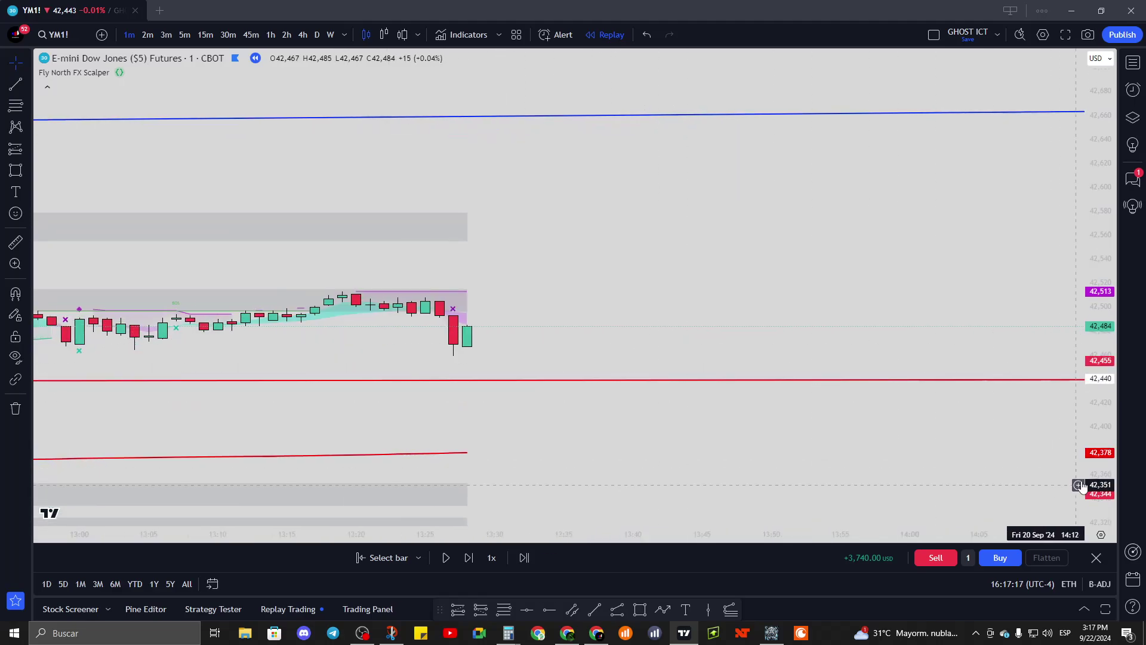
- Advance the replay to 13:52, pause it, and inspect the bearish signal and its purple diamond marker at 42,537
scroll(1077, 481, up, 3)
scroll(673, 398, down, 2)
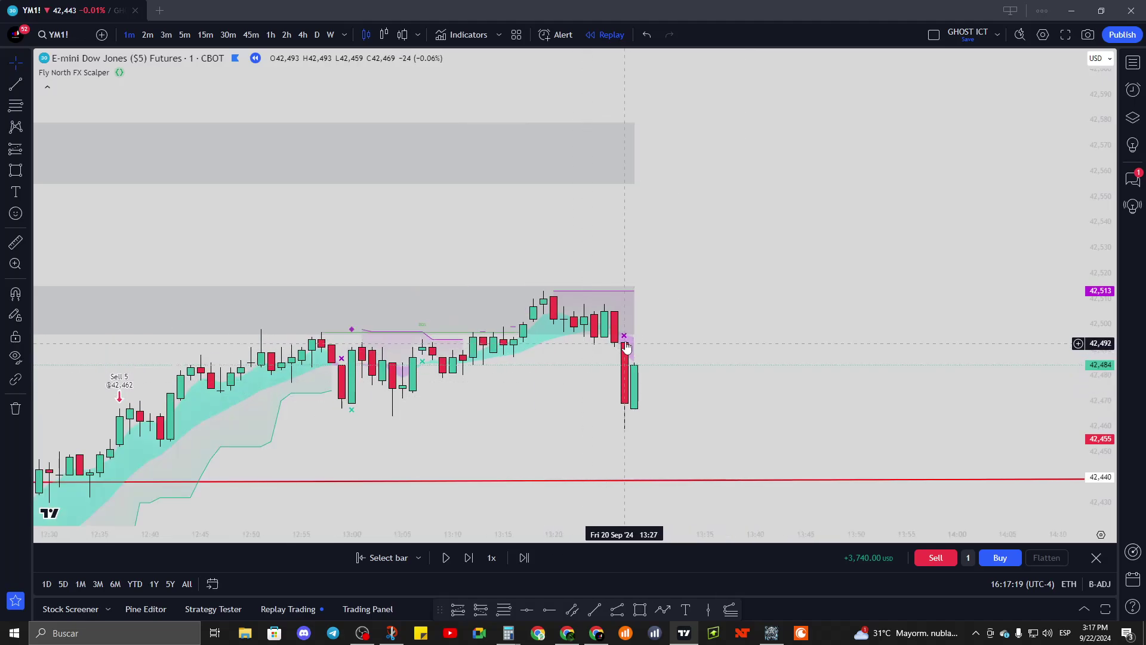
drag(723, 461, 712, 381)
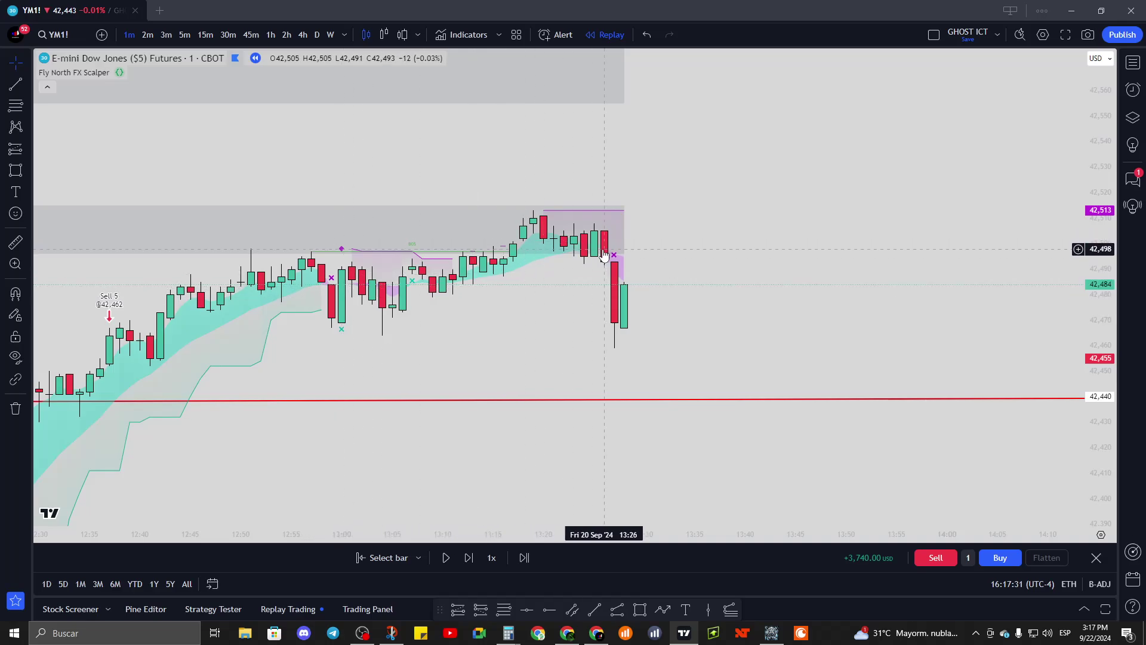
drag(622, 284, 550, 269)
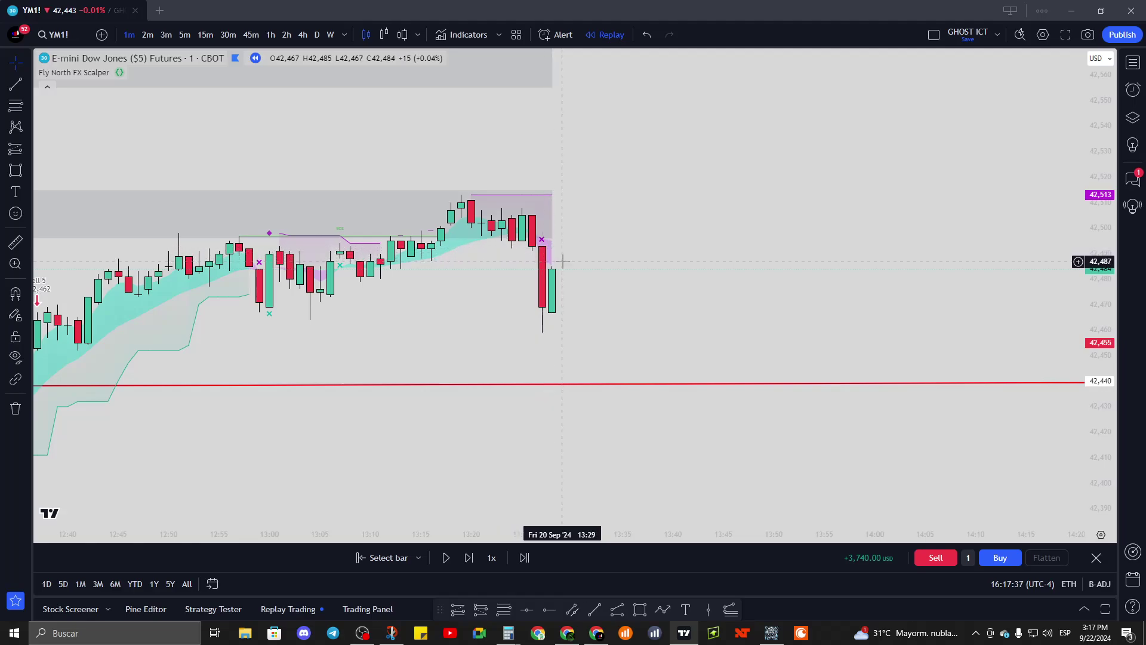
scroll(511, 468, up, 1)
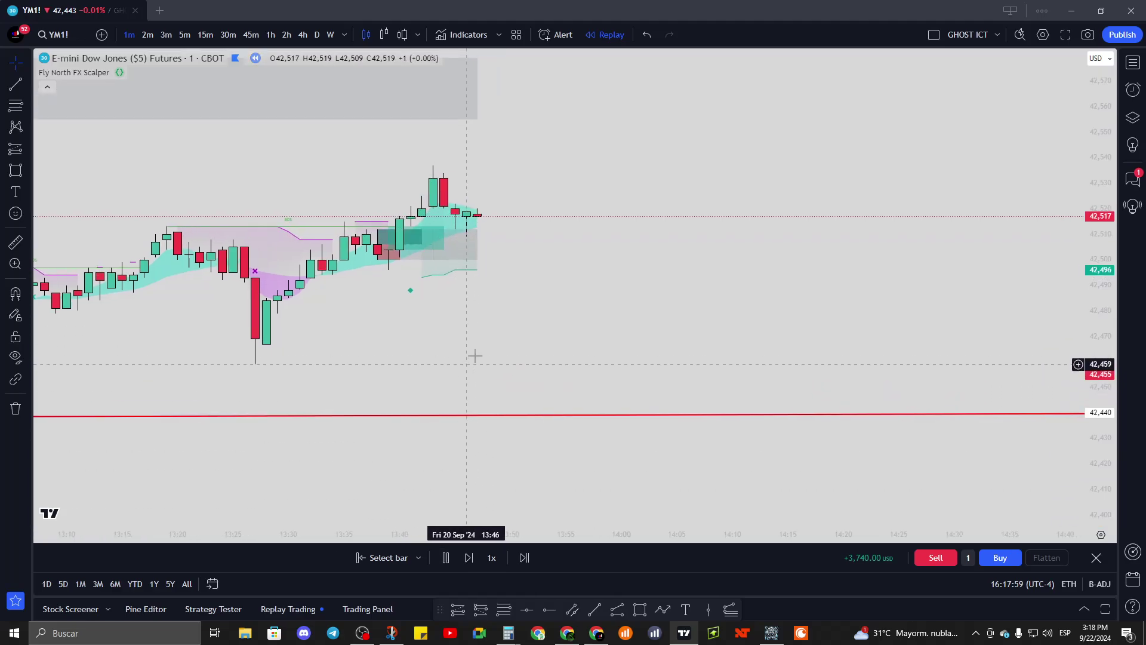
scroll(515, 400, down, 3)
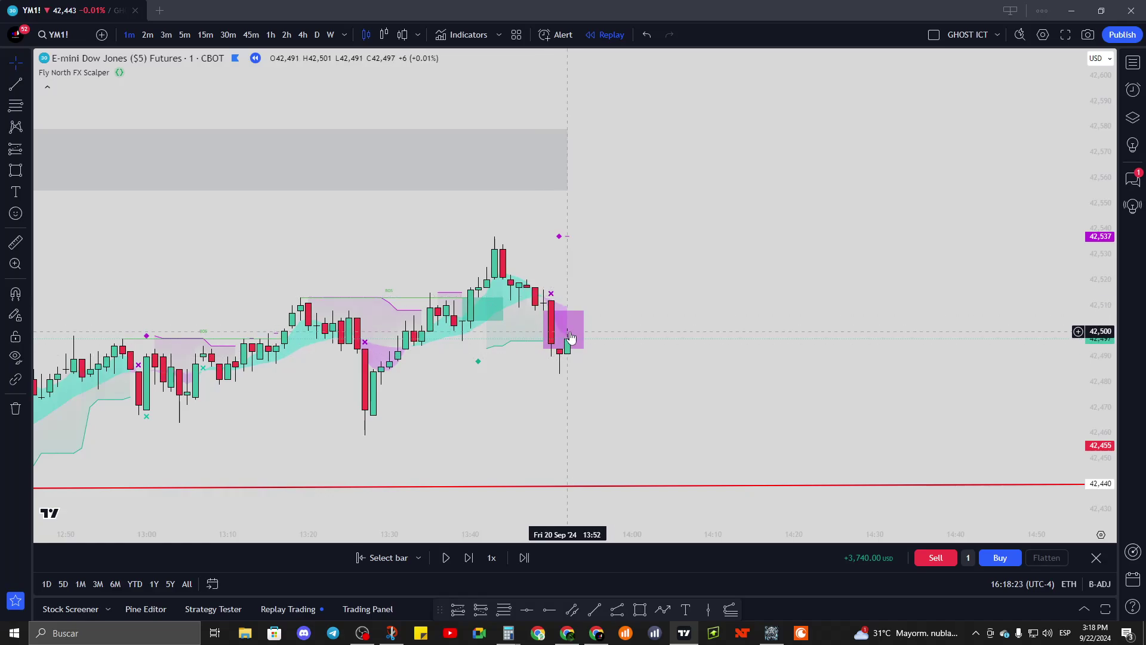
click(559, 237)
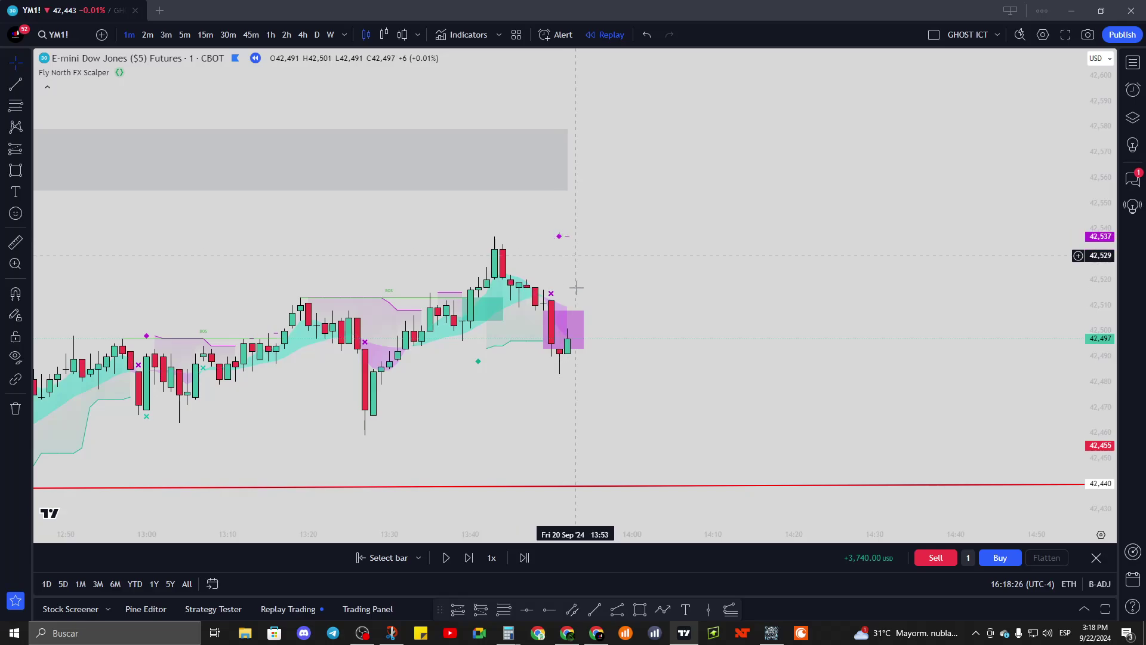
- Advance the replay a few candles past the bearish signal and rewind it to the 13:52 candle
click(446, 556)
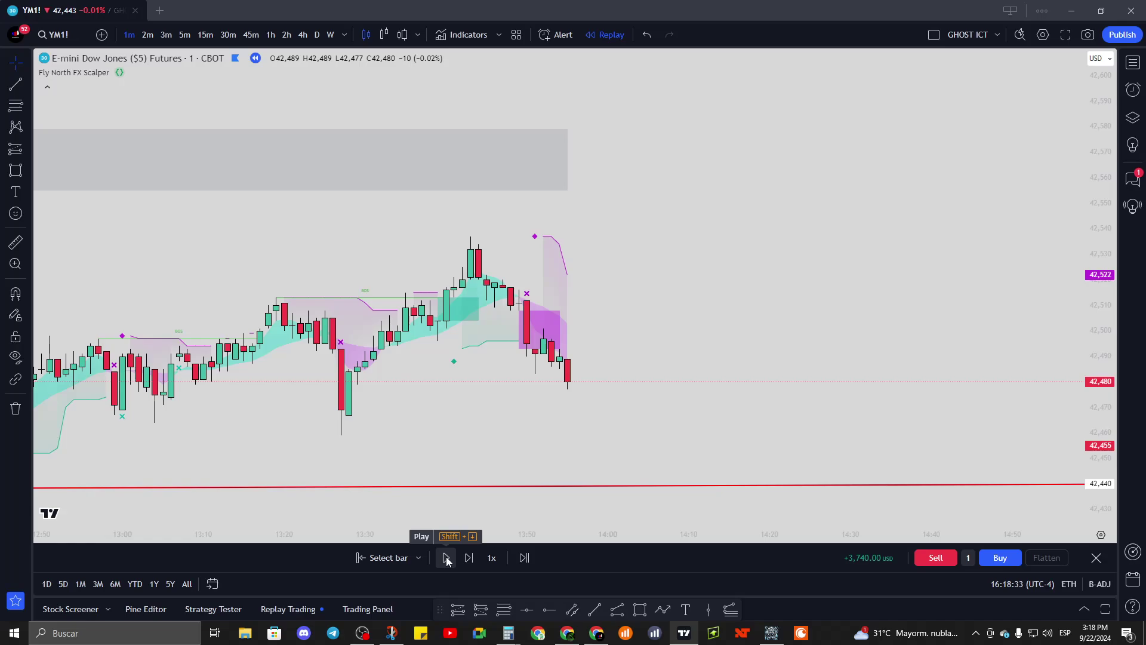
scroll(503, 426, up, 2)
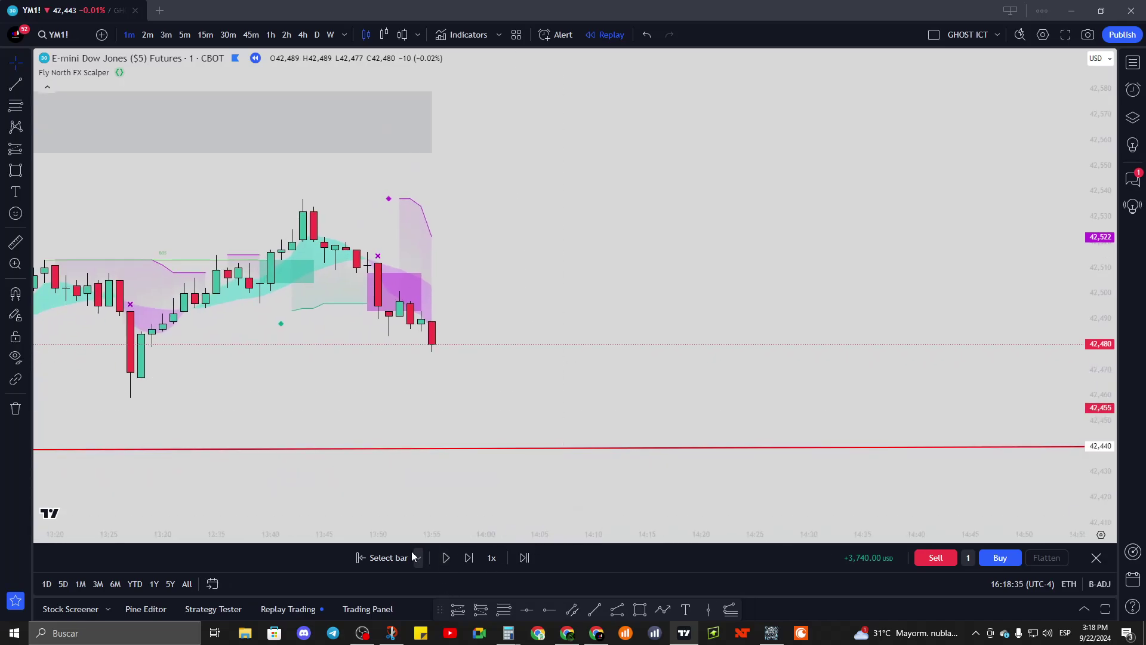
click(404, 557)
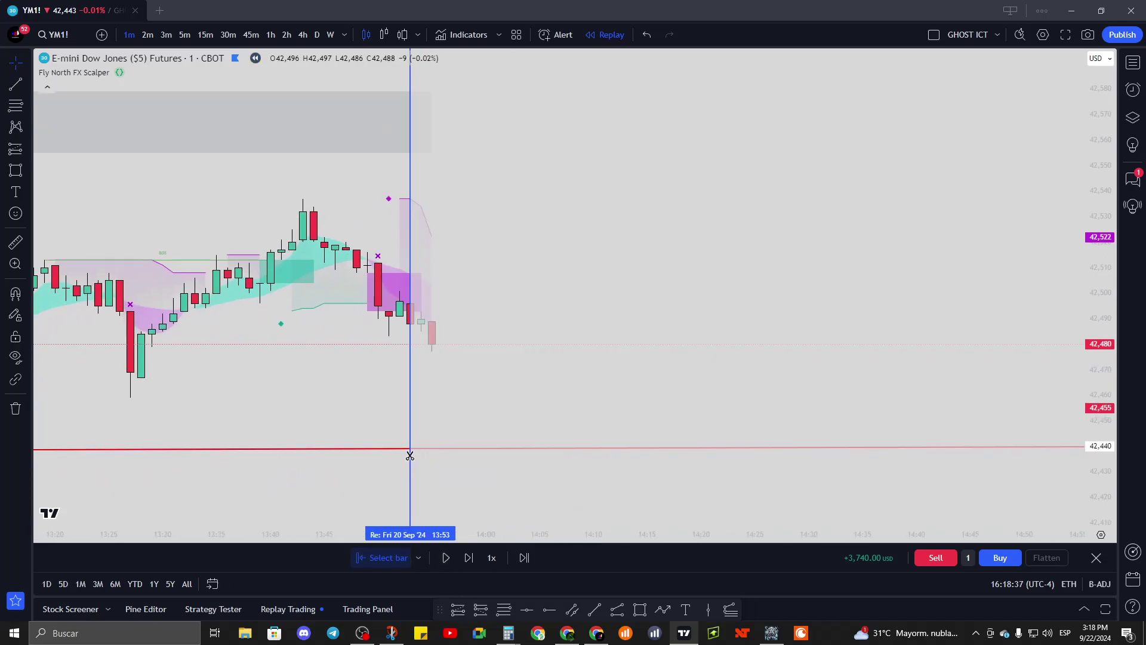
click(409, 457)
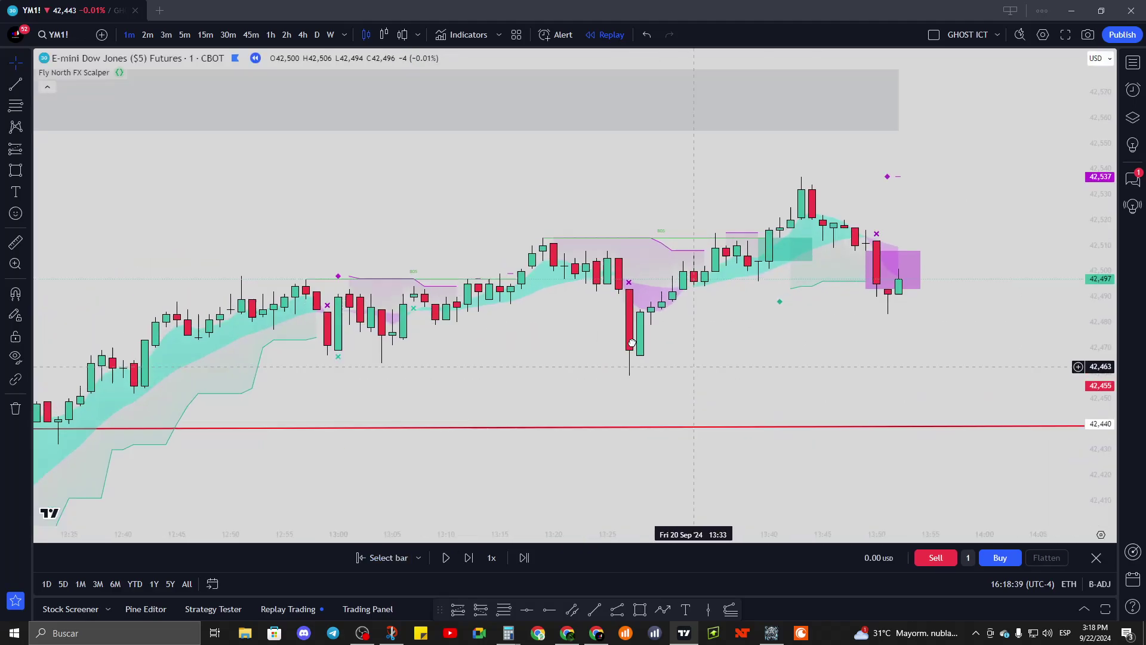
- Sell five contracts at 42,497 with the stop loss at 42,537 and the take profit at 42,397
click(936, 557)
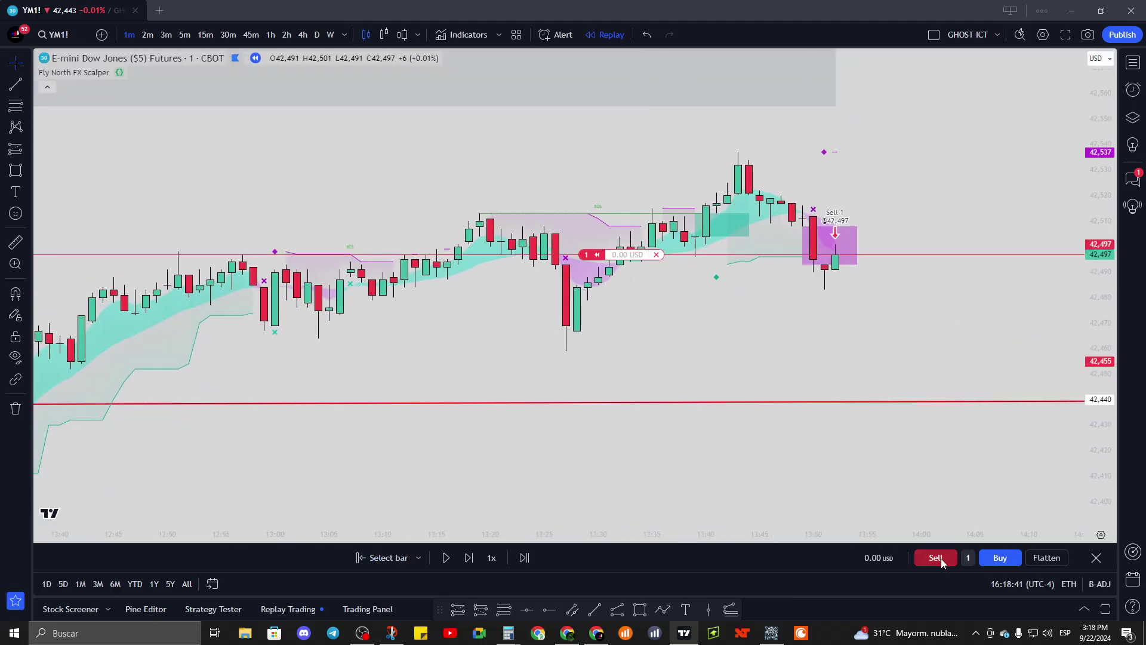
click(937, 558)
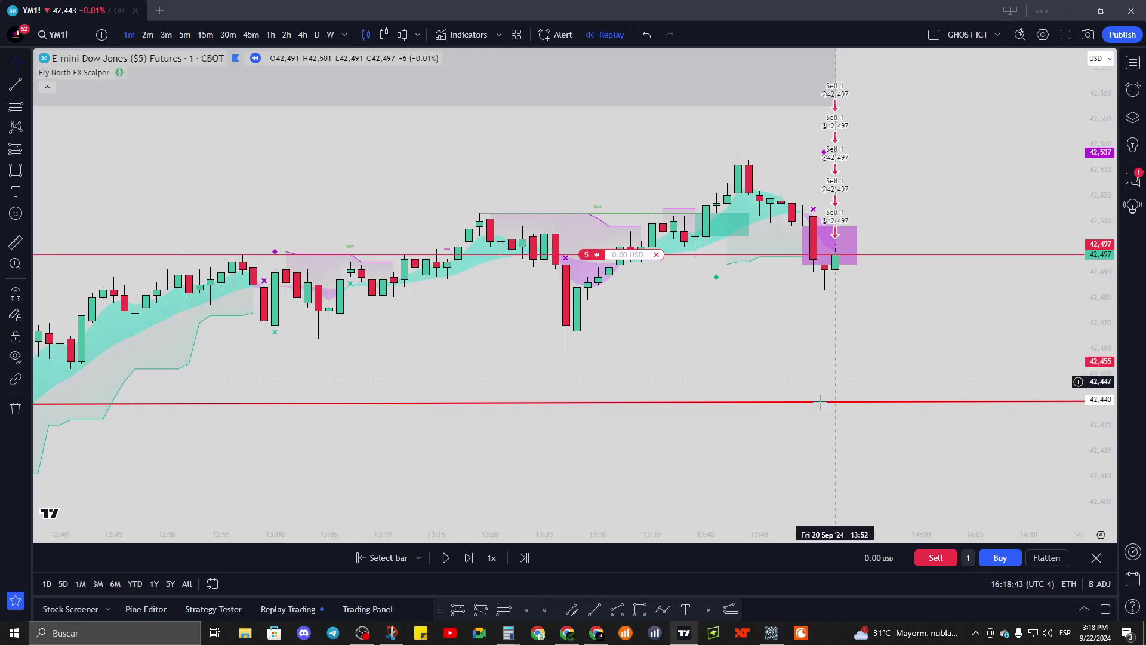
scroll(652, 320, down, 2)
scroll(624, 316, down, 1)
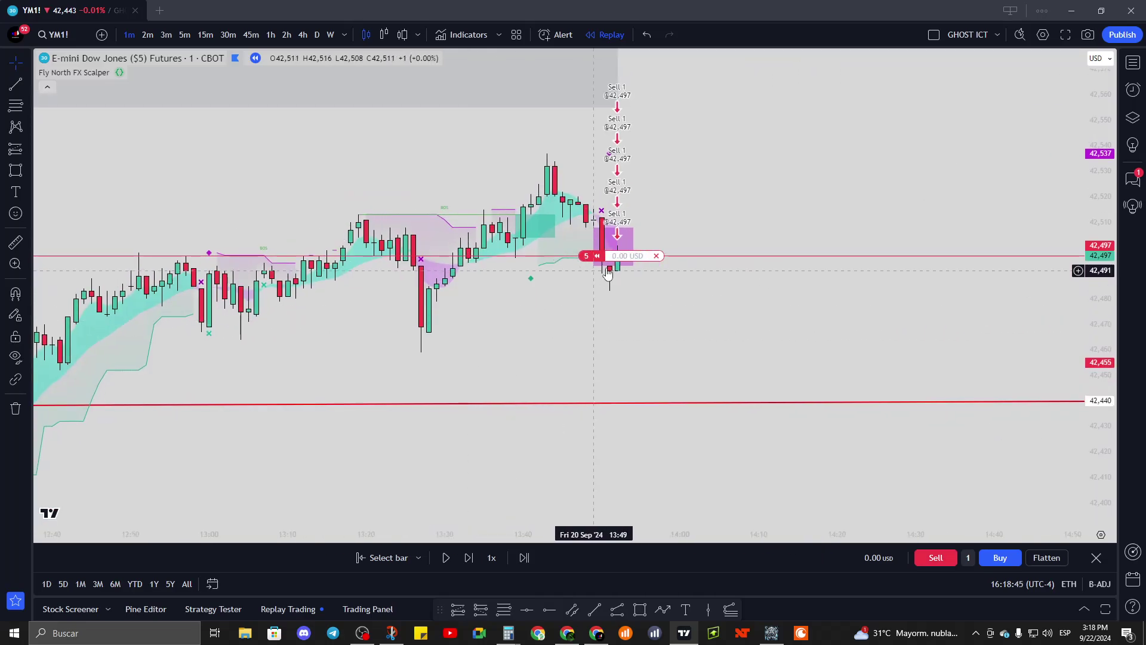
drag(565, 256, 607, 154)
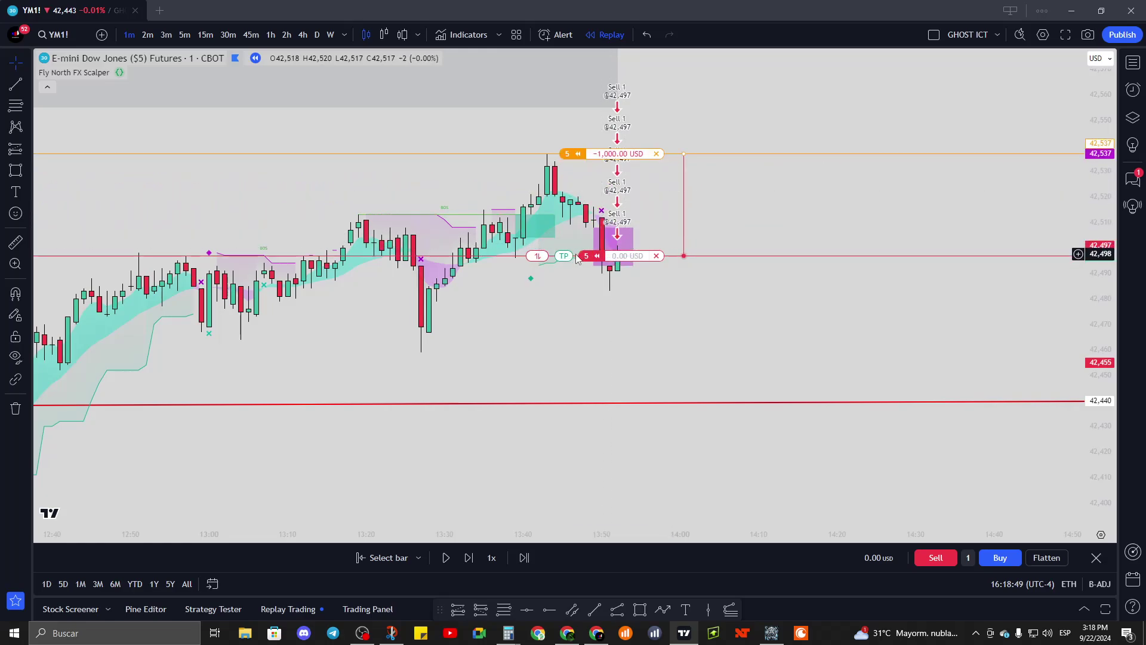
drag(564, 256, 636, 515)
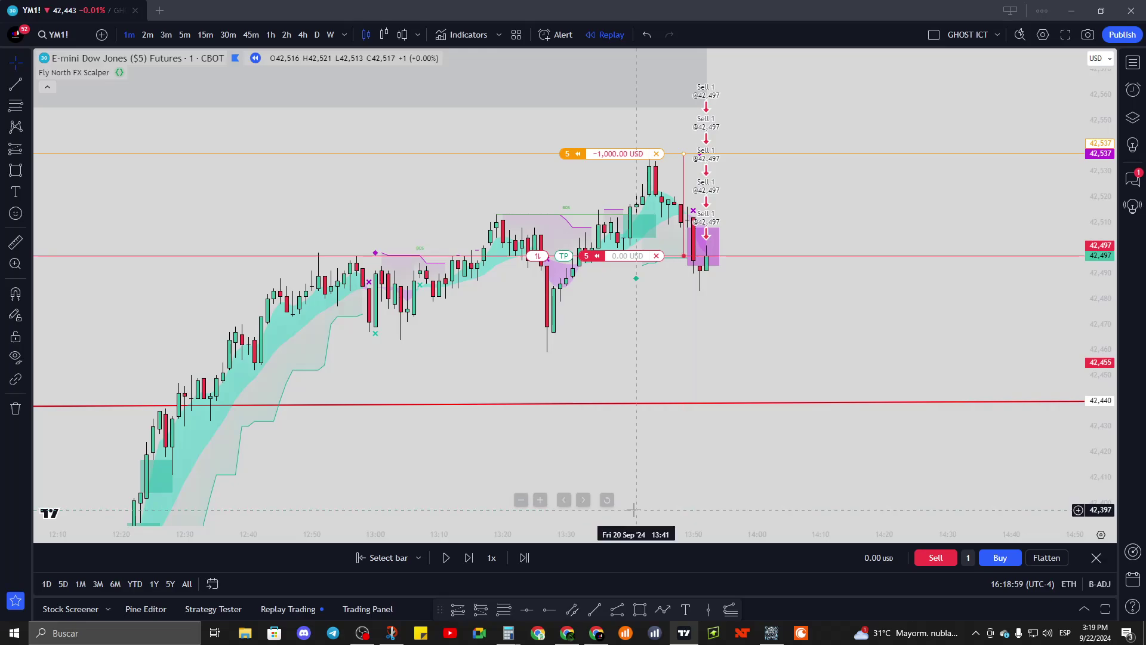
drag(609, 332, 458, 318)
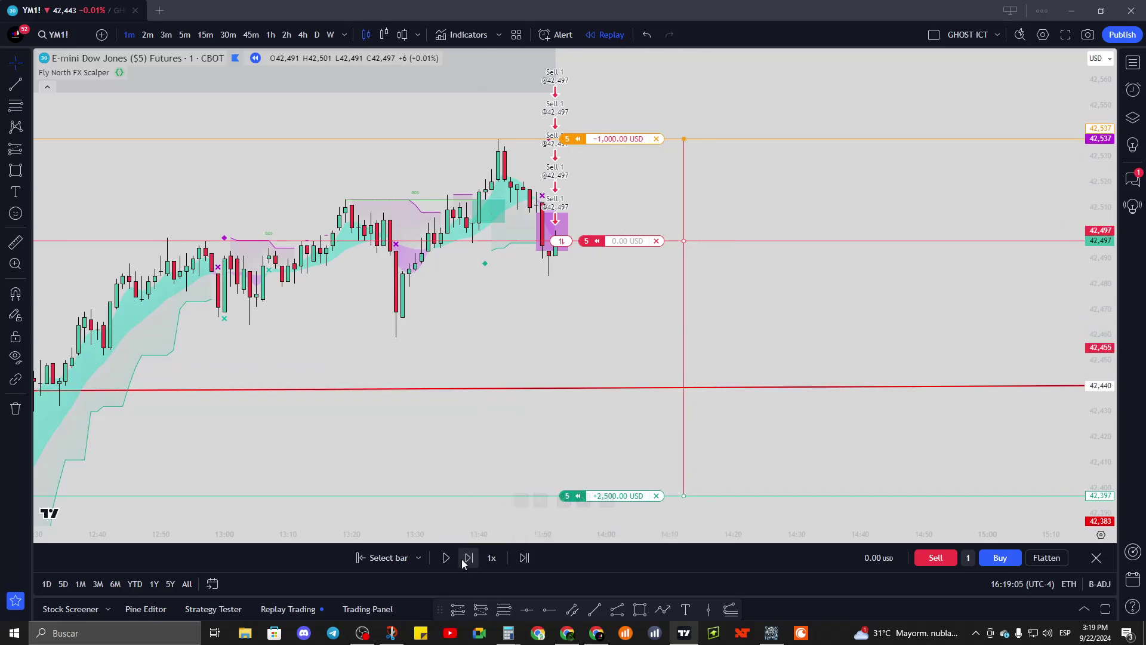
- Draw a short position projection from 42,497 at 13:55 with its stop at 42,547, and close the open trade
click(475, 609)
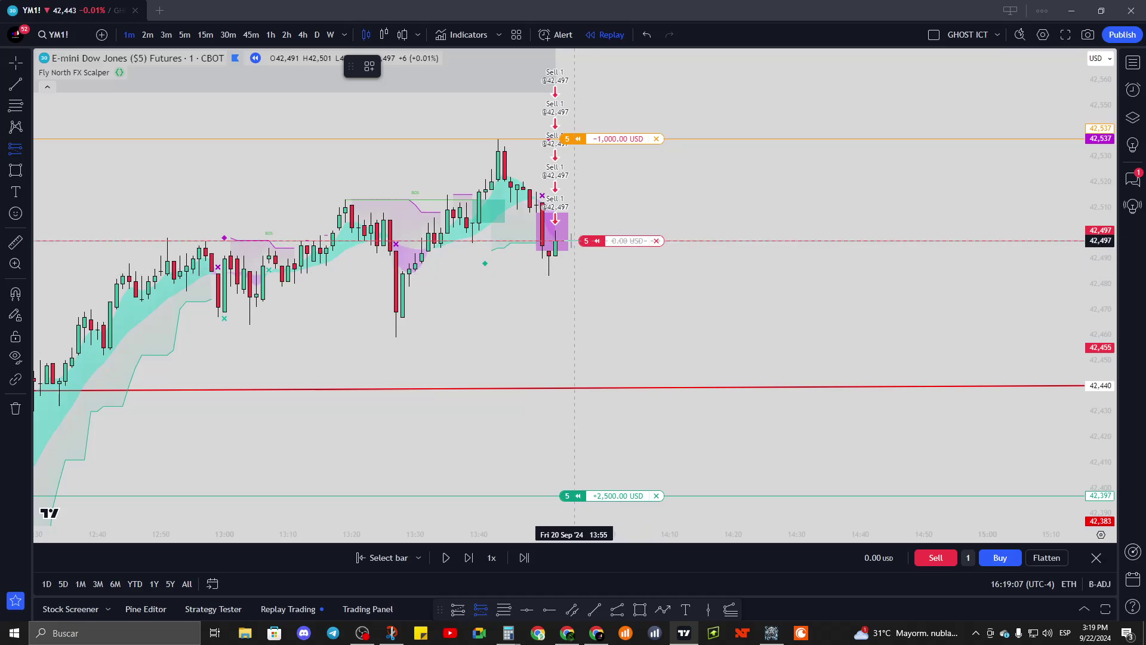
click(574, 241)
mouse_move(584, 185)
mouse_down()
mouse_move(587, 99)
mouse_move(587, 113)
mouse_up()
drag(564, 241, 571, 114)
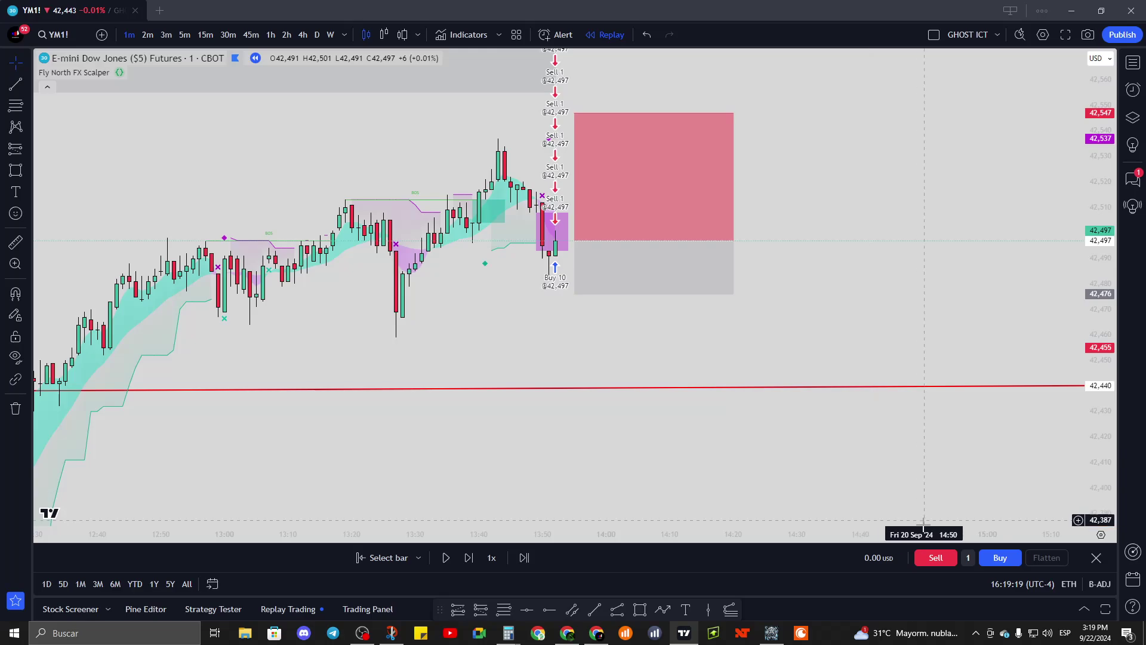
- Sell five contracts at 42,497 with the stop loss at 42,547, placing the take profit and the projection's target at 42,397
click(935, 564)
click(934, 563)
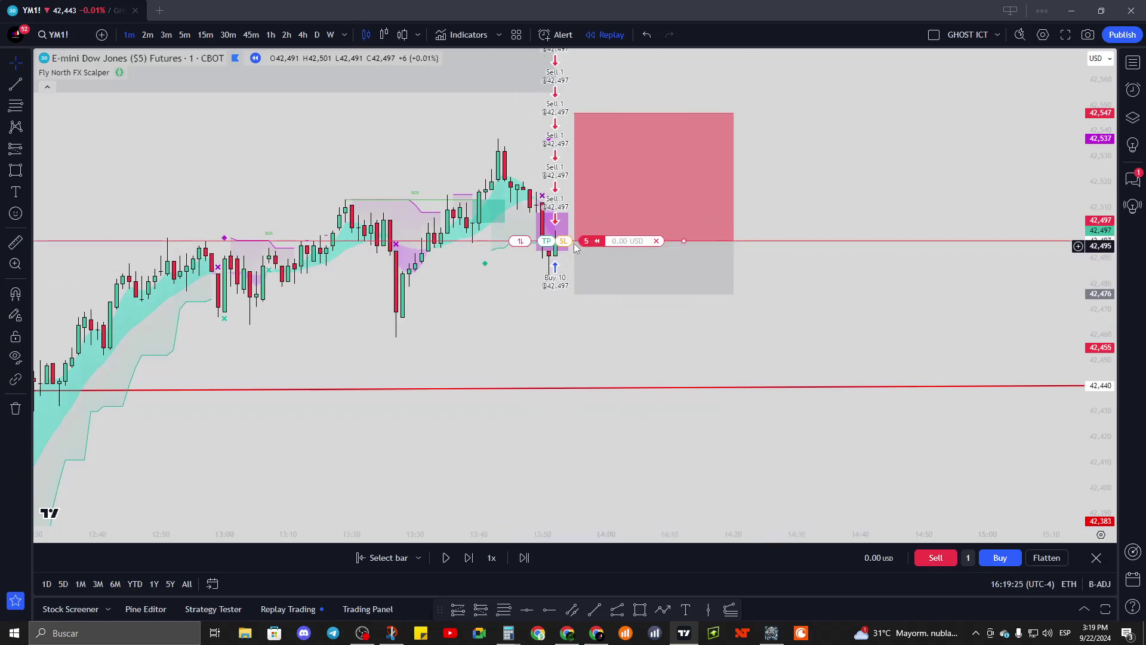
drag(563, 240, 561, 113)
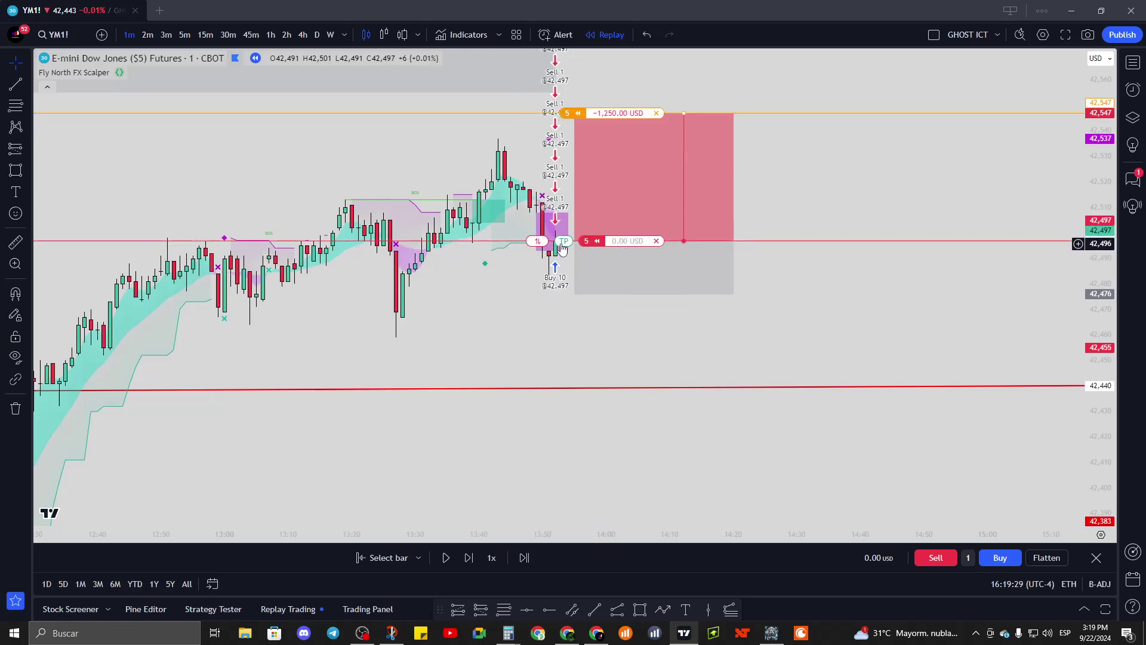
drag(563, 245, 594, 502)
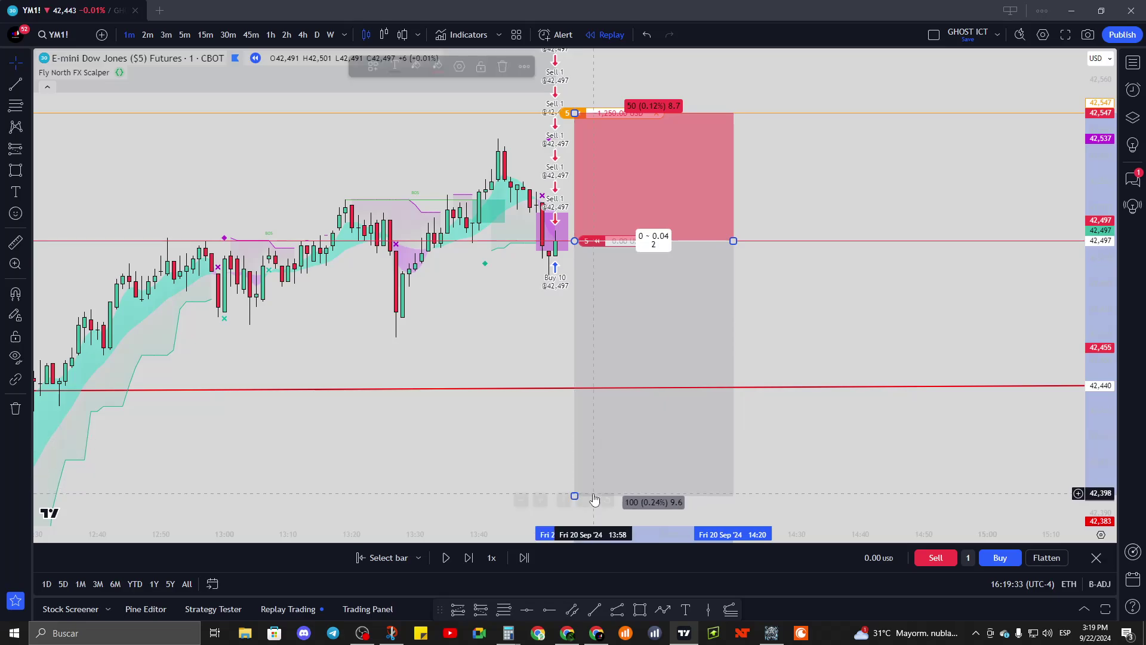
mouse_move(563, 240)
mouse_down()
mouse_move(573, 323)
mouse_move(555, 502)
mouse_up()
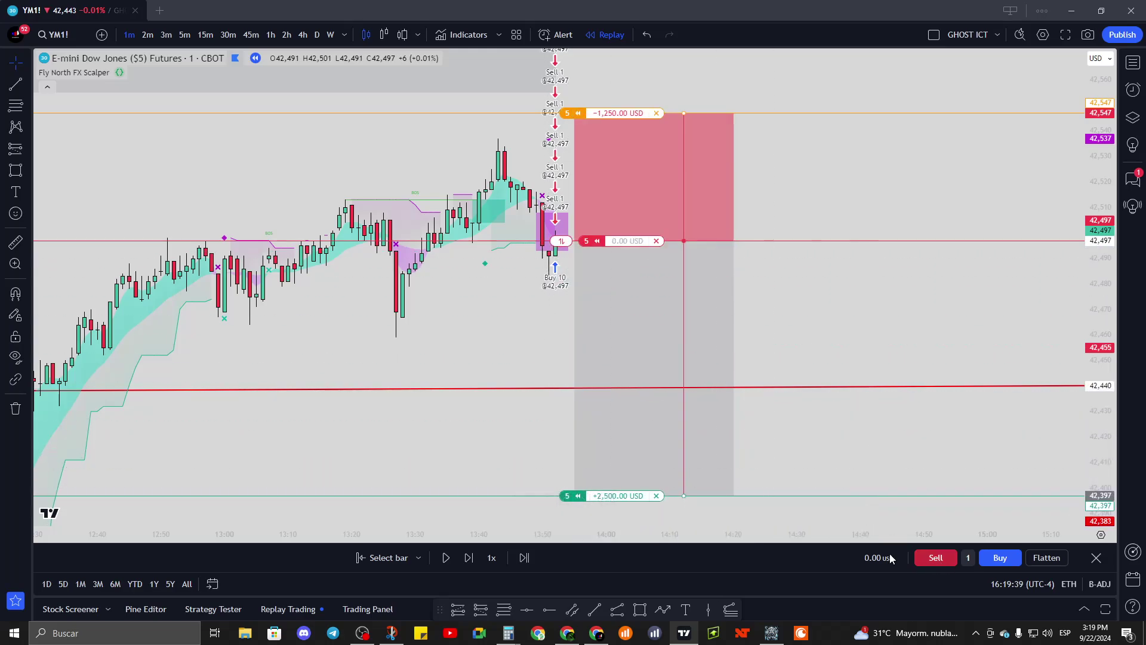
- Resume the replay and follow the short trade until price reaches the 42,397 take profit
click(444, 557)
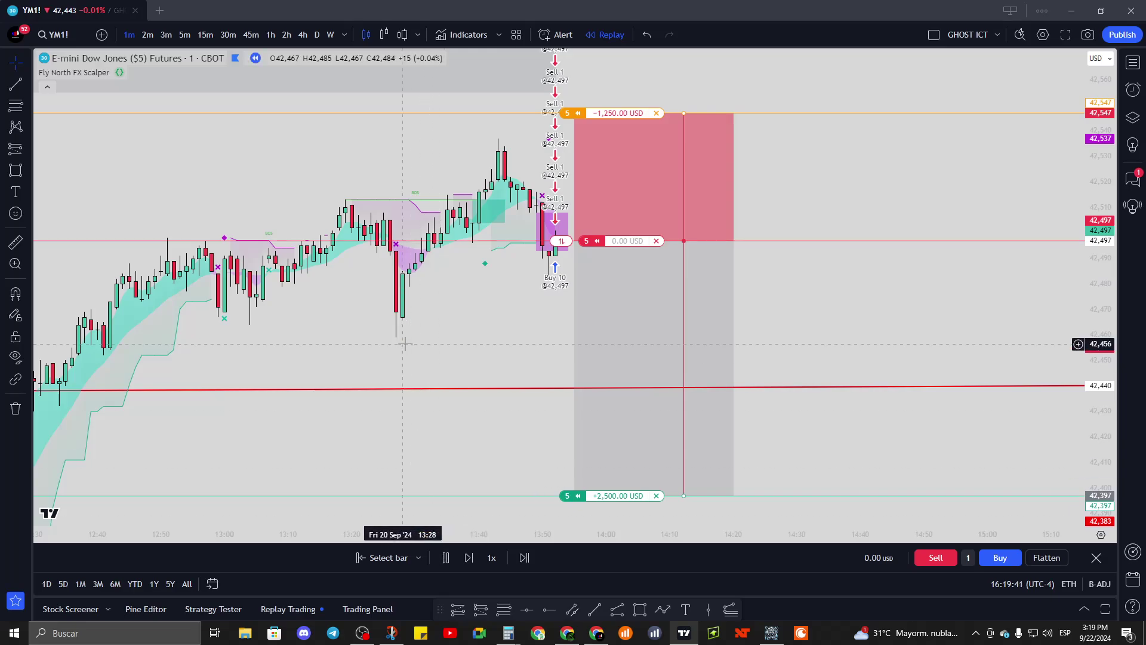
scroll(508, 335, down, 2)
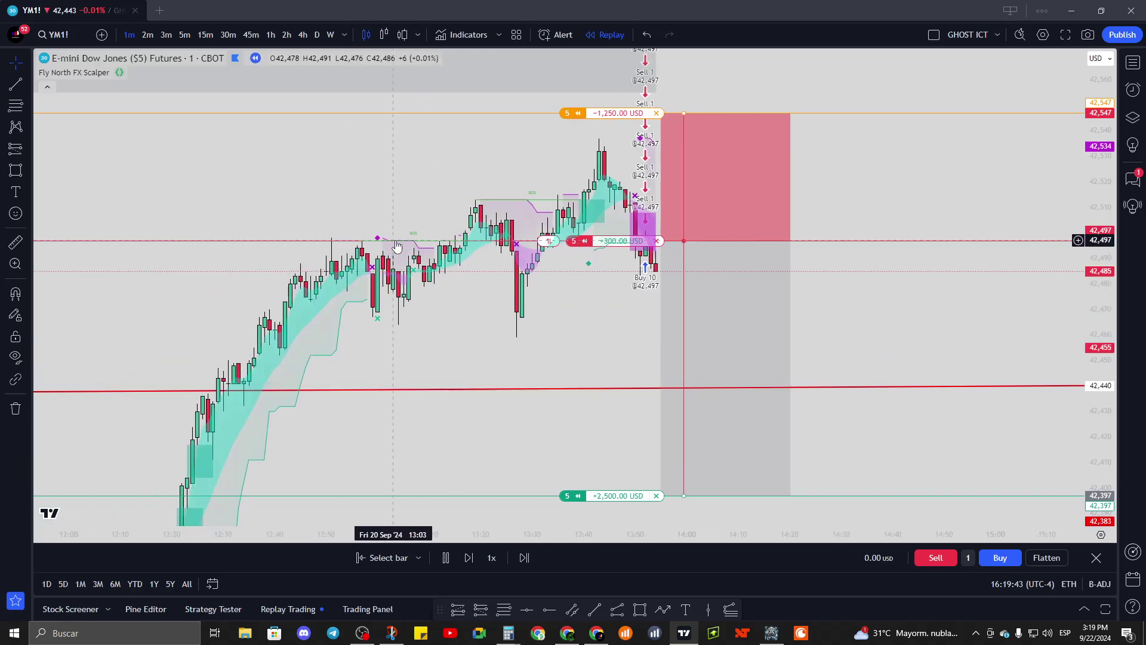
drag(525, 323, 371, 247)
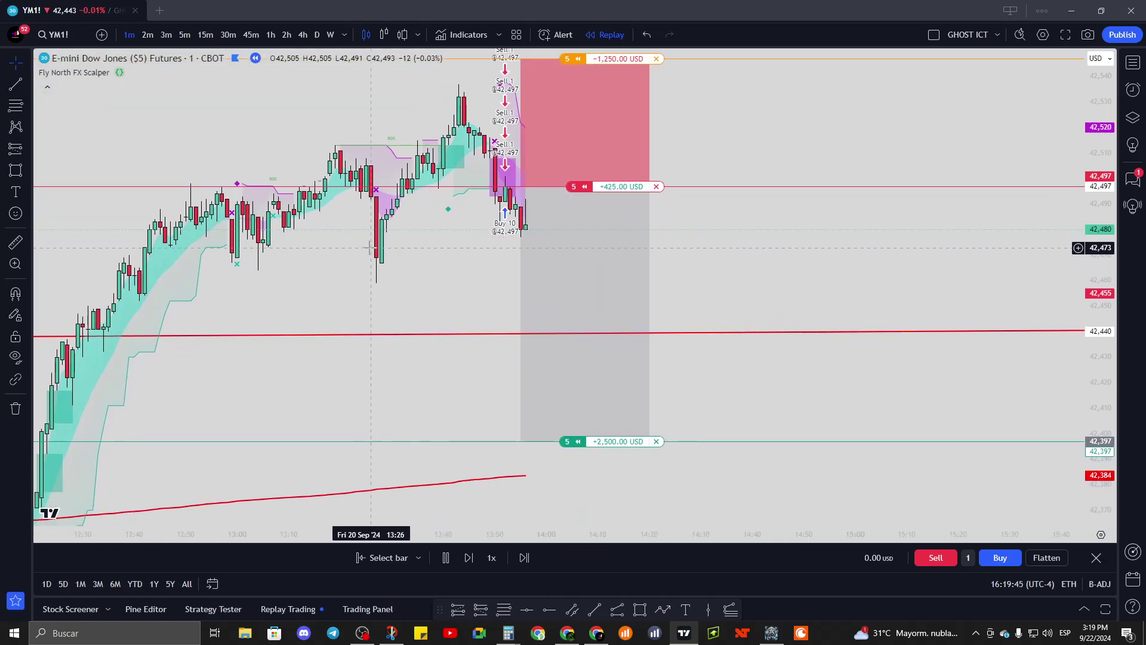
scroll(367, 247, up, 2)
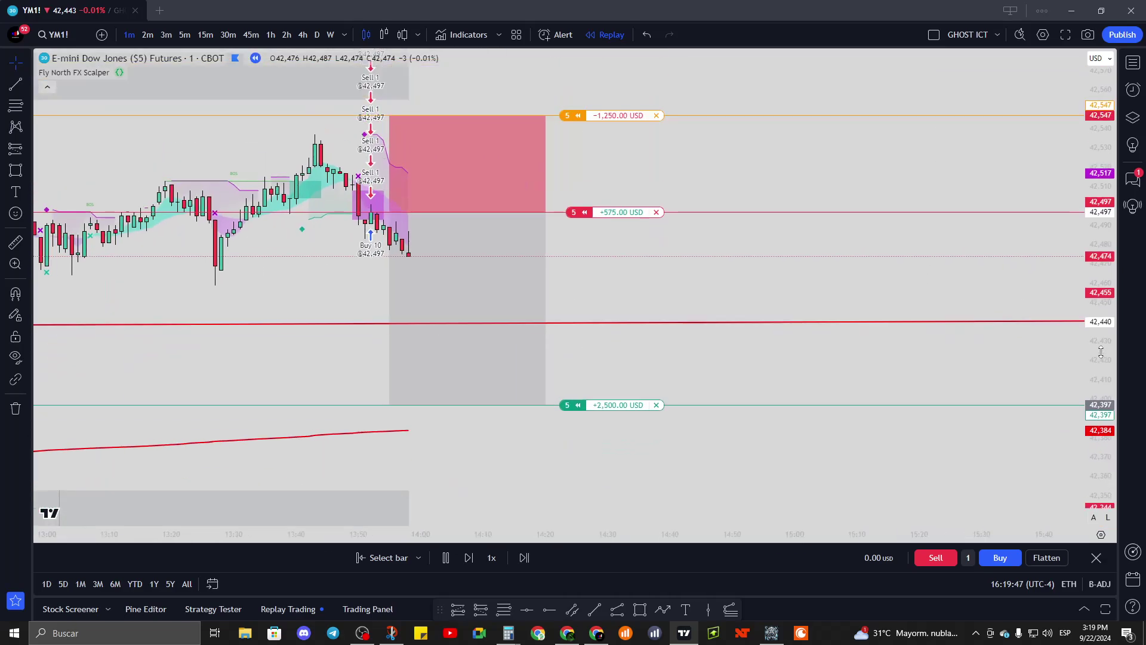
scroll(895, 369, down, 2)
scroll(894, 368, down, 2)
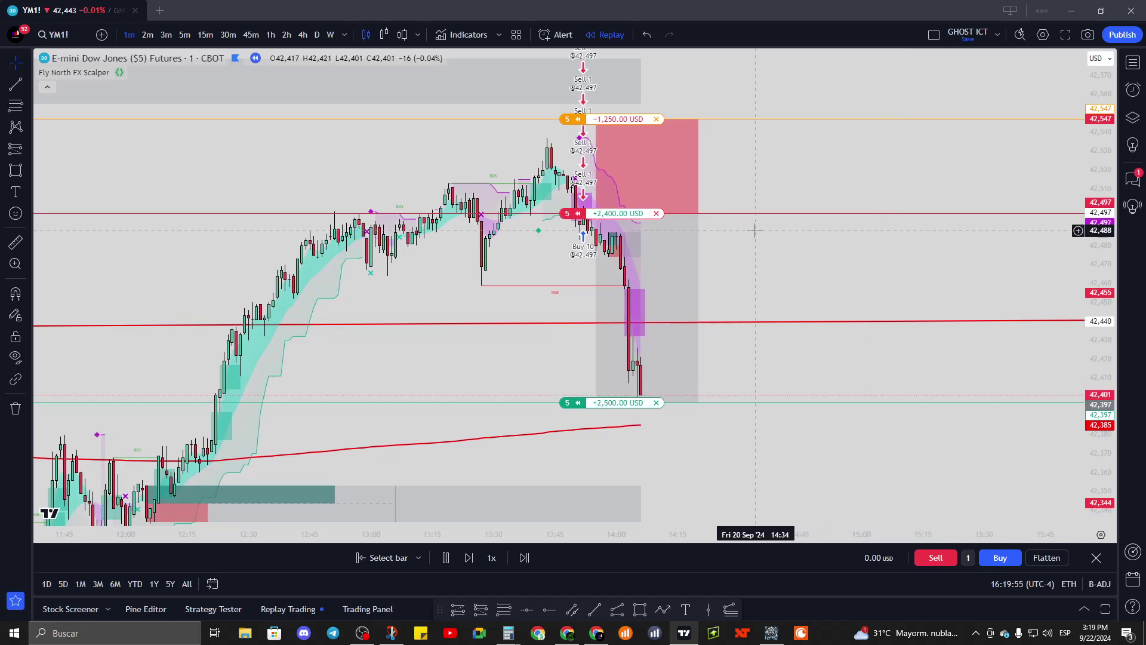
scroll(634, 256, right, 5)
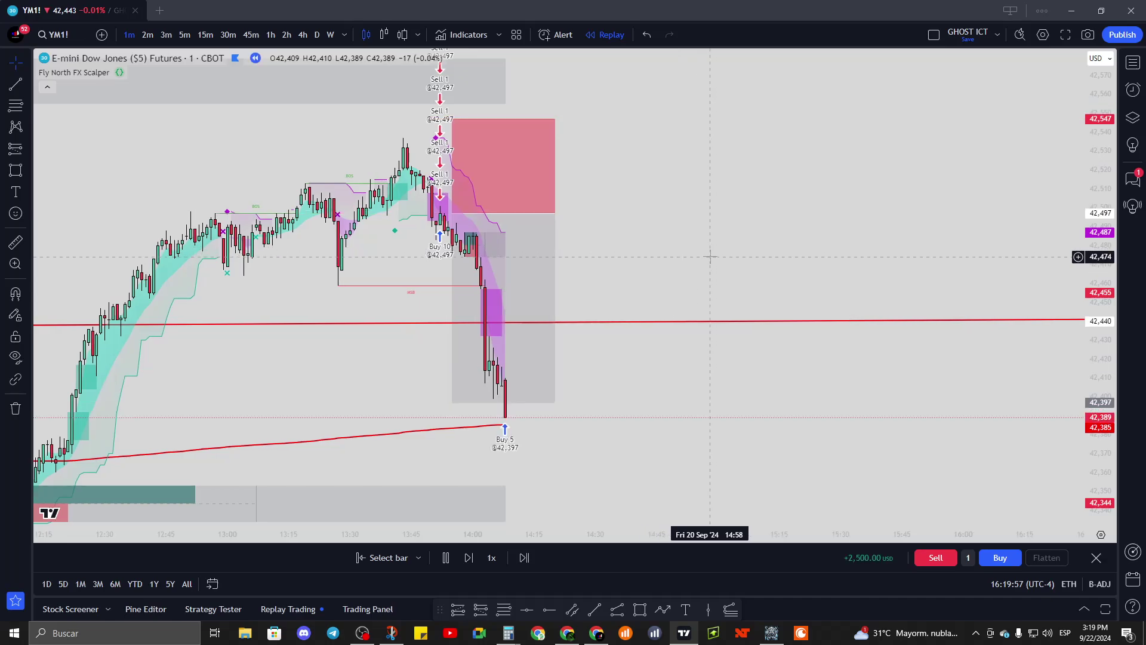
- Extend the short projection's target to 42,352, near the low made after the trade's exit
click(514, 399)
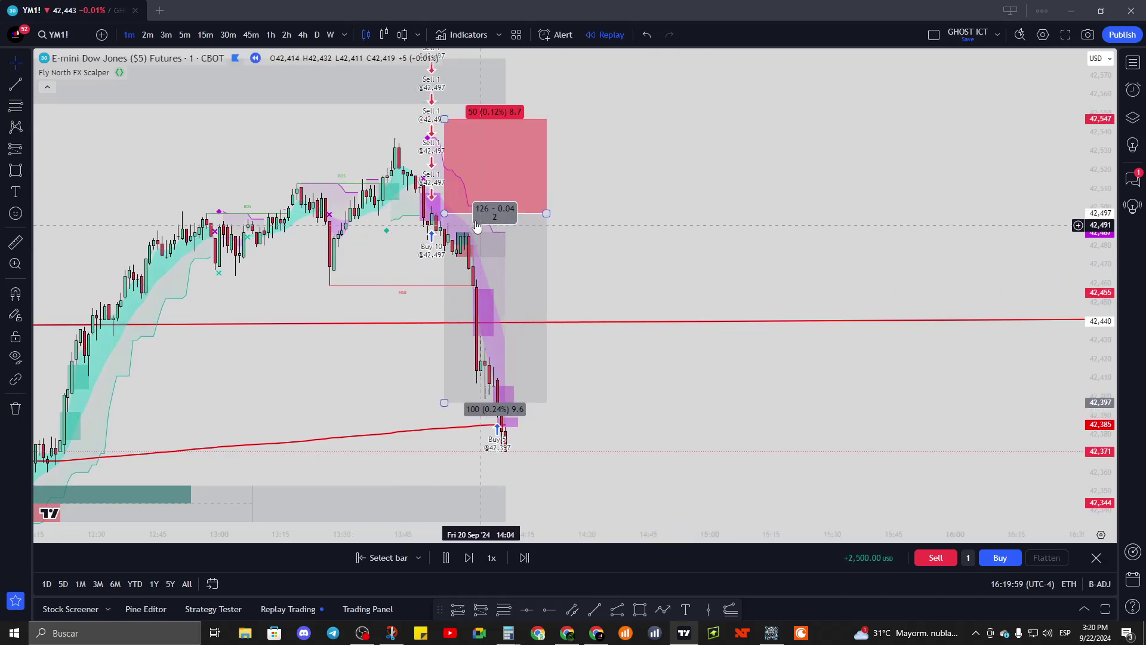
drag(640, 366, 699, 243)
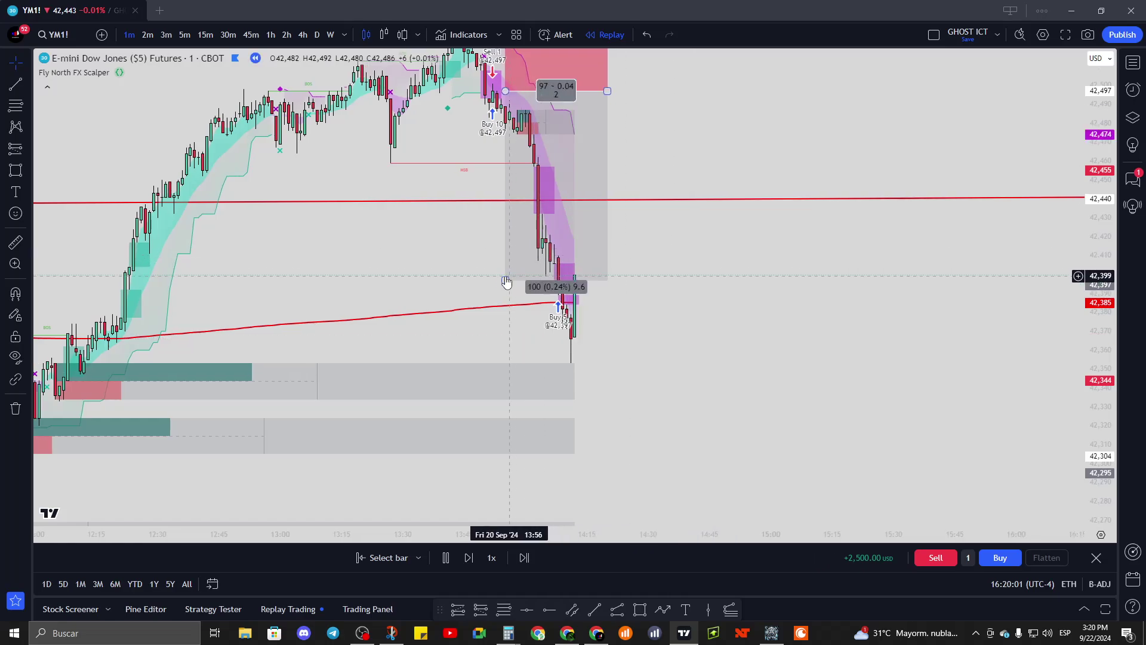
drag(503, 278, 506, 365)
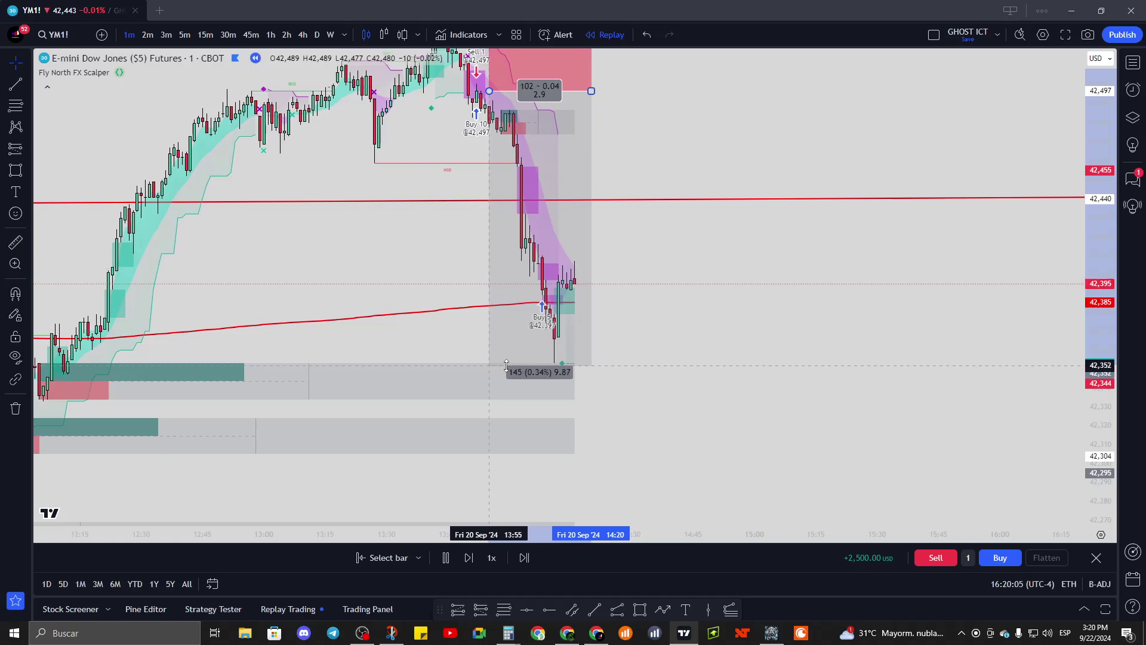
click(692, 364)
drag(1084, 312, 1074, 394)
scroll(755, 328, down, 3)
scroll(759, 330, down, 2)
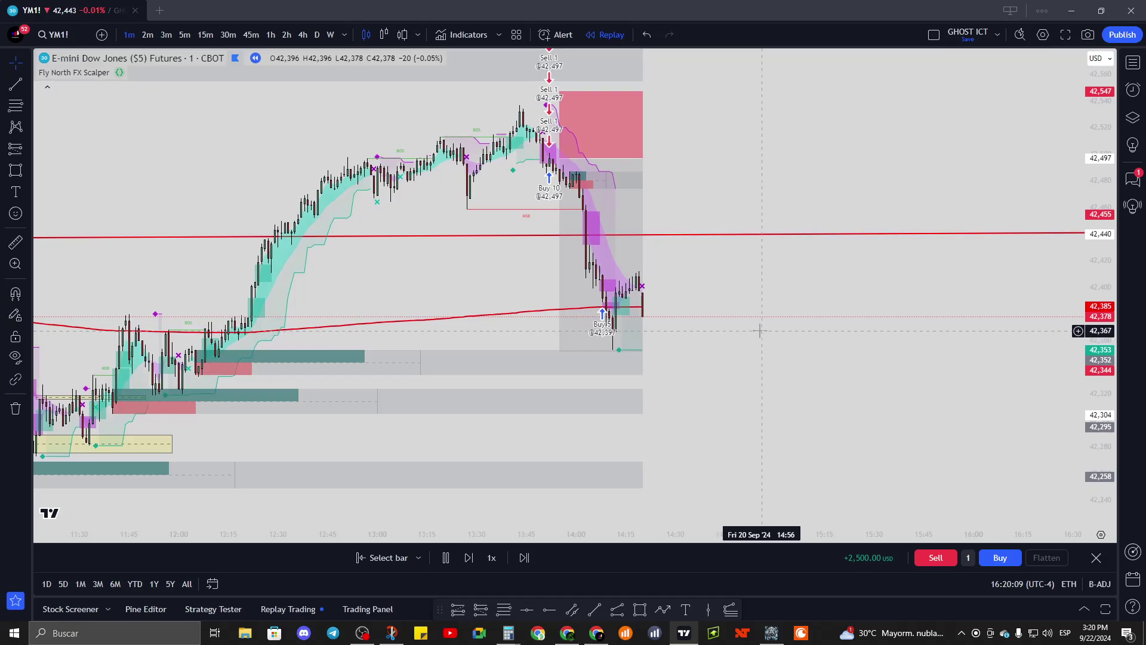
- Extend the short projection's target further down to 42,324, at the upper edge of the next grey zone
scroll(761, 330, up, 2)
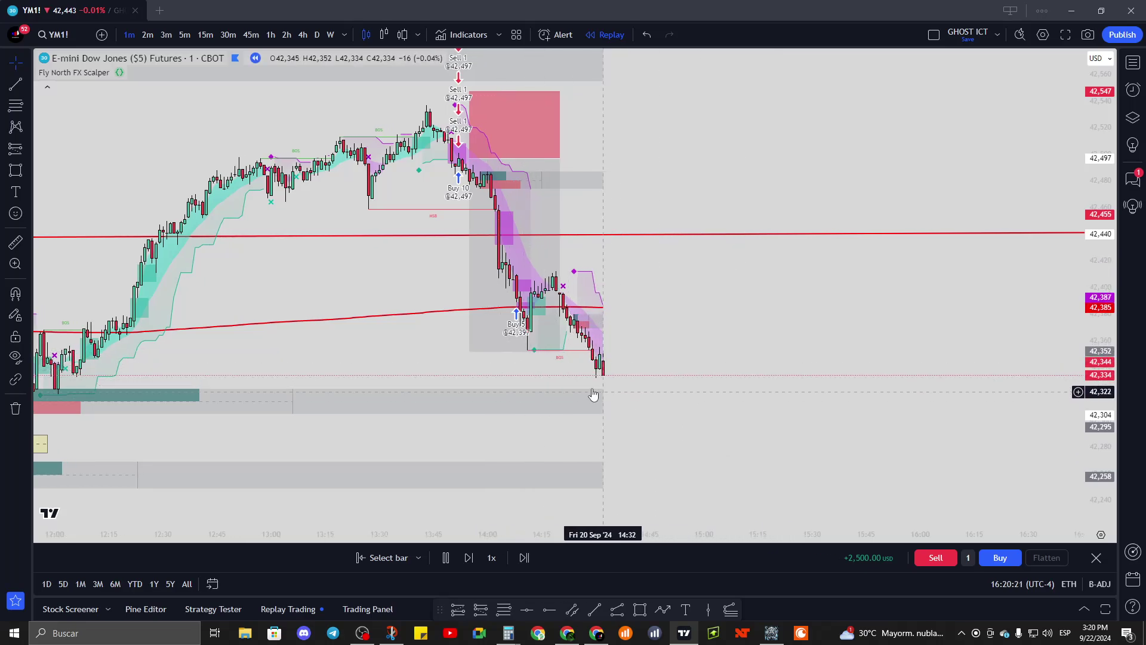
drag(478, 355, 469, 388)
scroll(441, 376, down, 2)
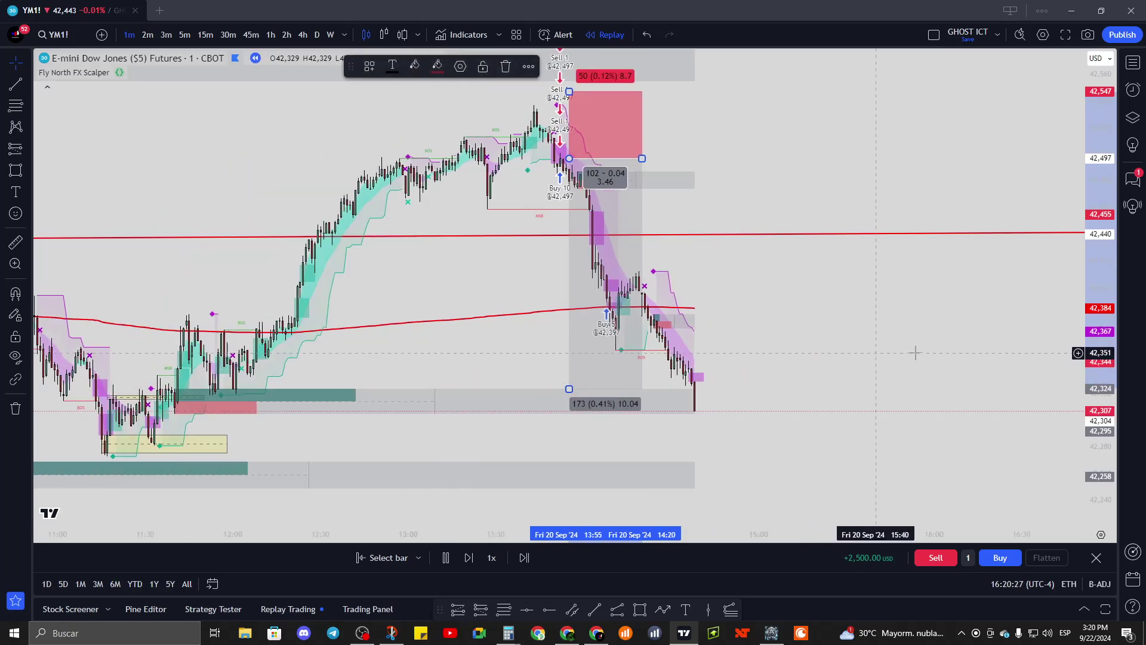
drag(1093, 335, 1088, 412)
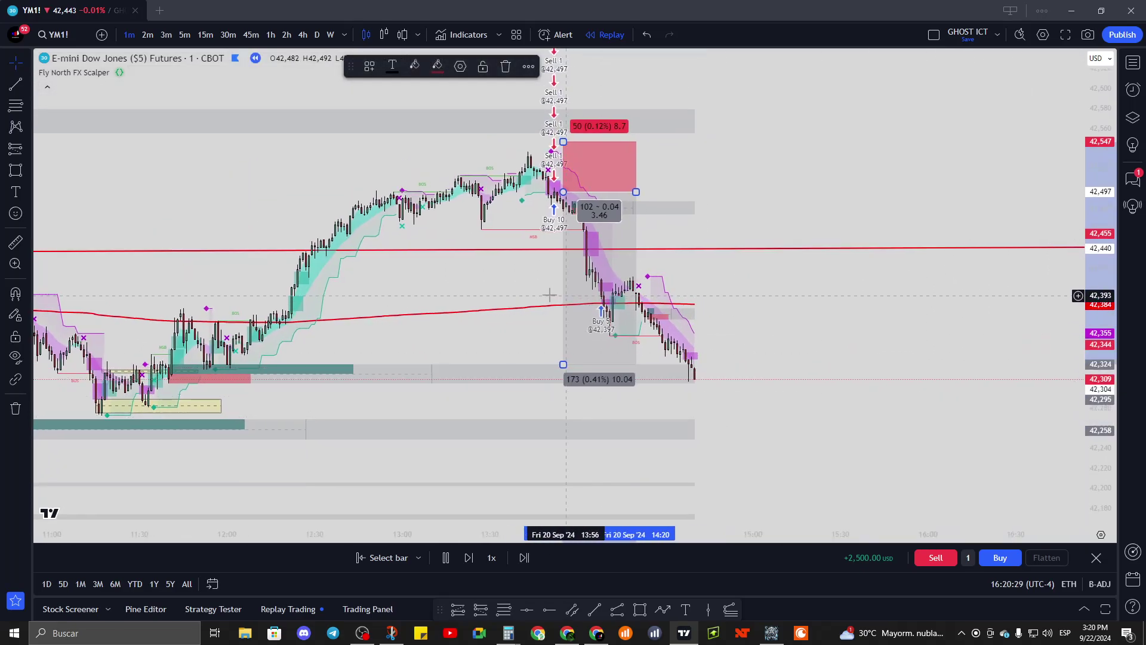
- Extend the short projection's target to 42,297 and stretch its end to 15:55
drag(560, 365, 565, 391)
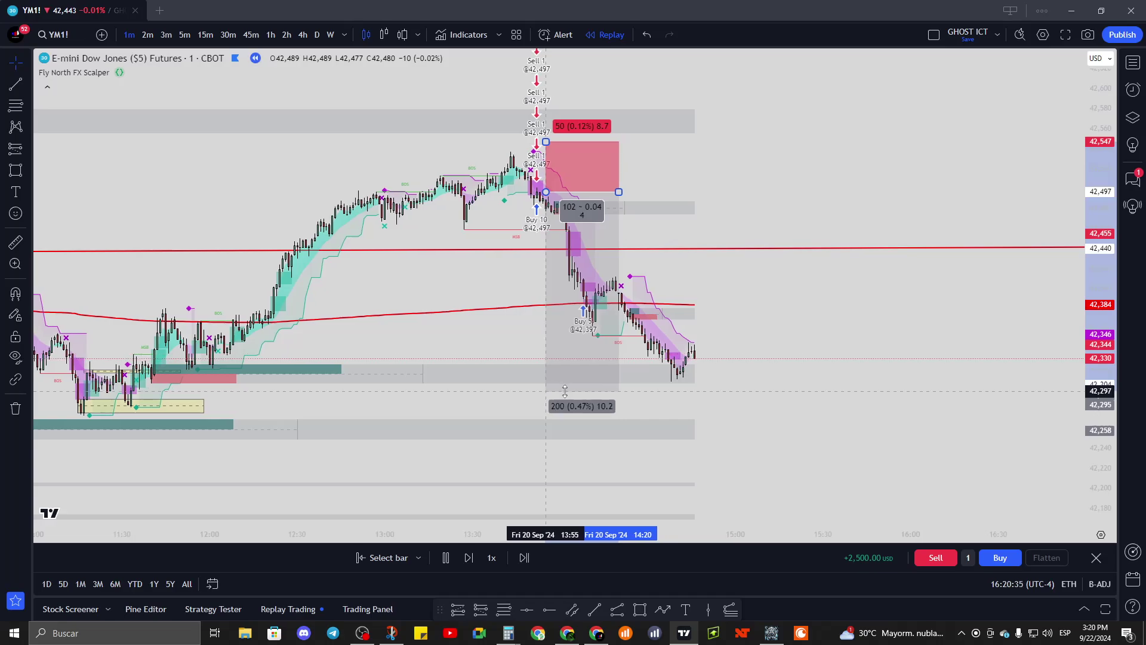
drag(615, 192, 882, 225)
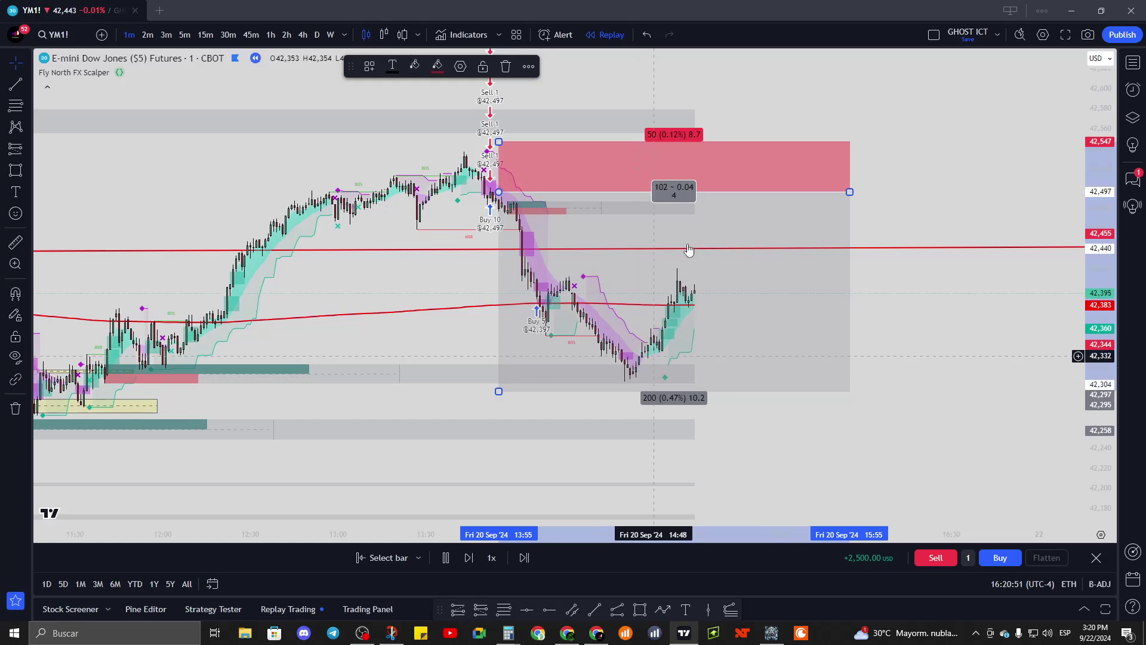
scroll(667, 422, up, 2)
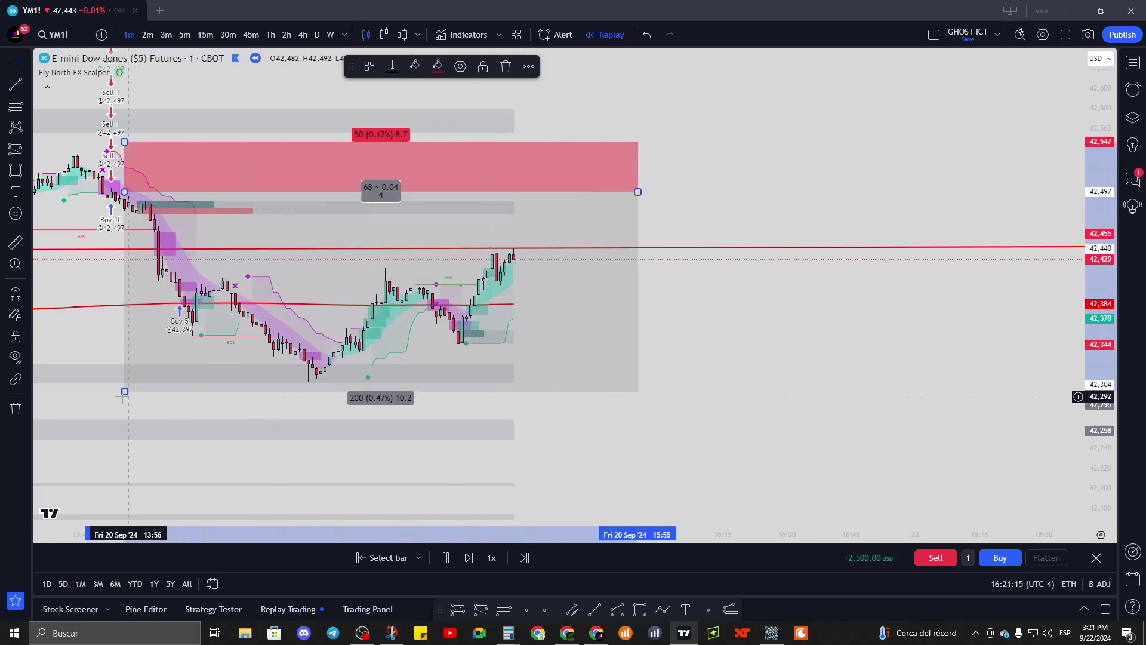
- Set the short projection's target to 42,307 near the swing low and shorten its end to 14:52
drag(124, 391, 138, 381)
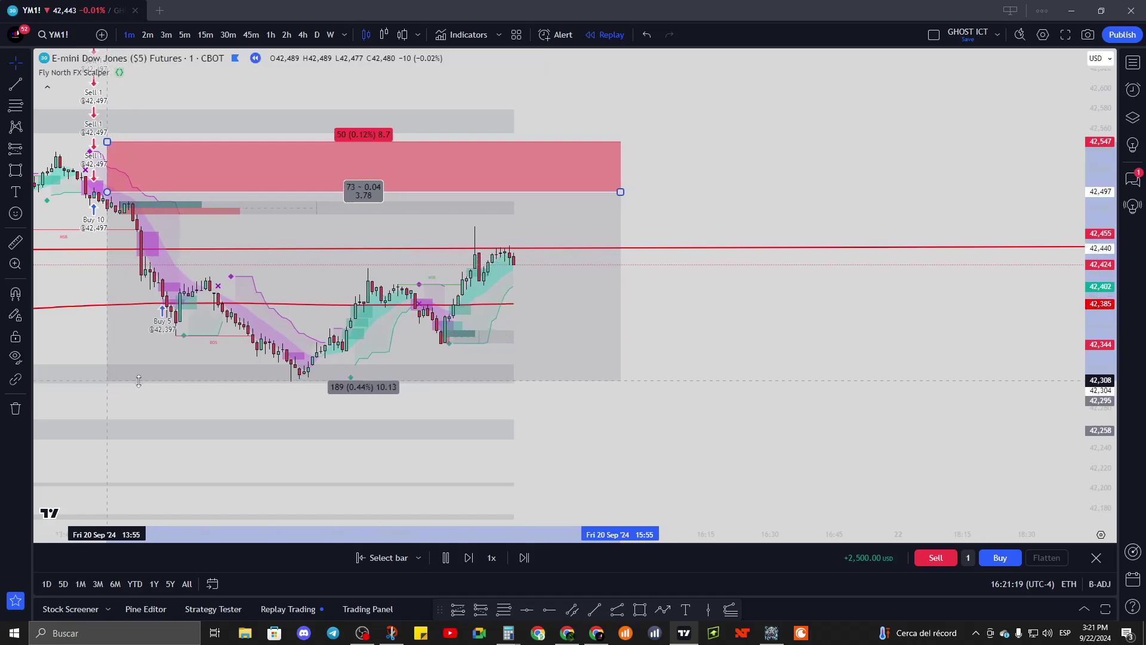
drag(614, 192, 400, 233)
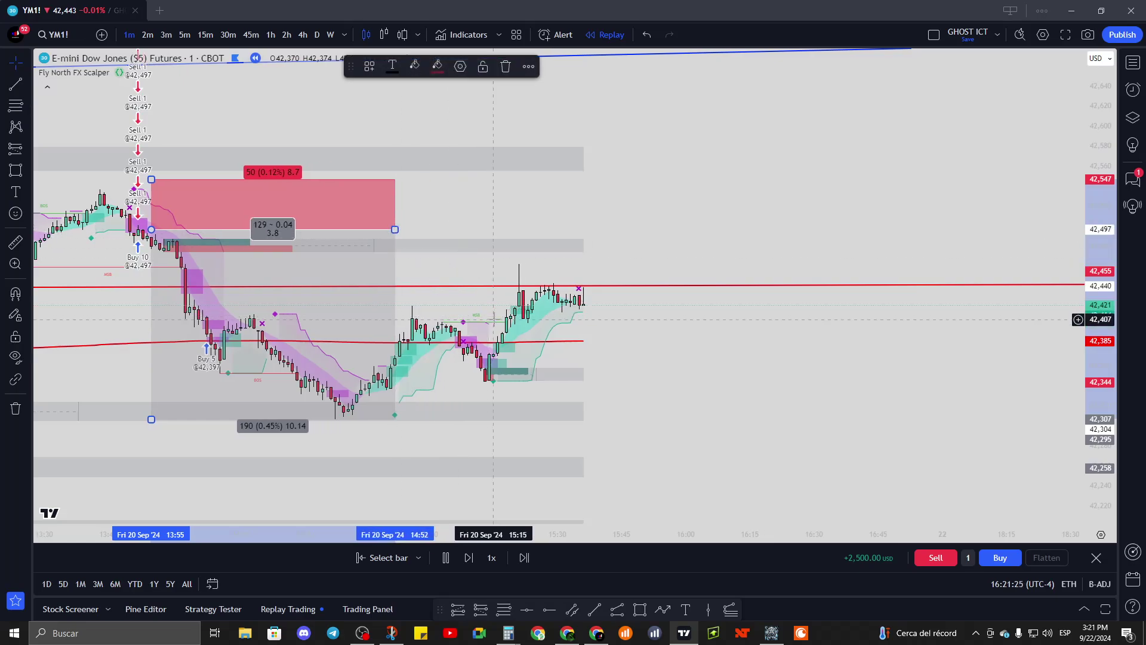
- Follow the replay as price rallies above the red 42,440 line, and pause it at the 15:52 bar
scroll(491, 305, up, 2)
drag(477, 323, 819, 355)
scroll(806, 367, up, 3)
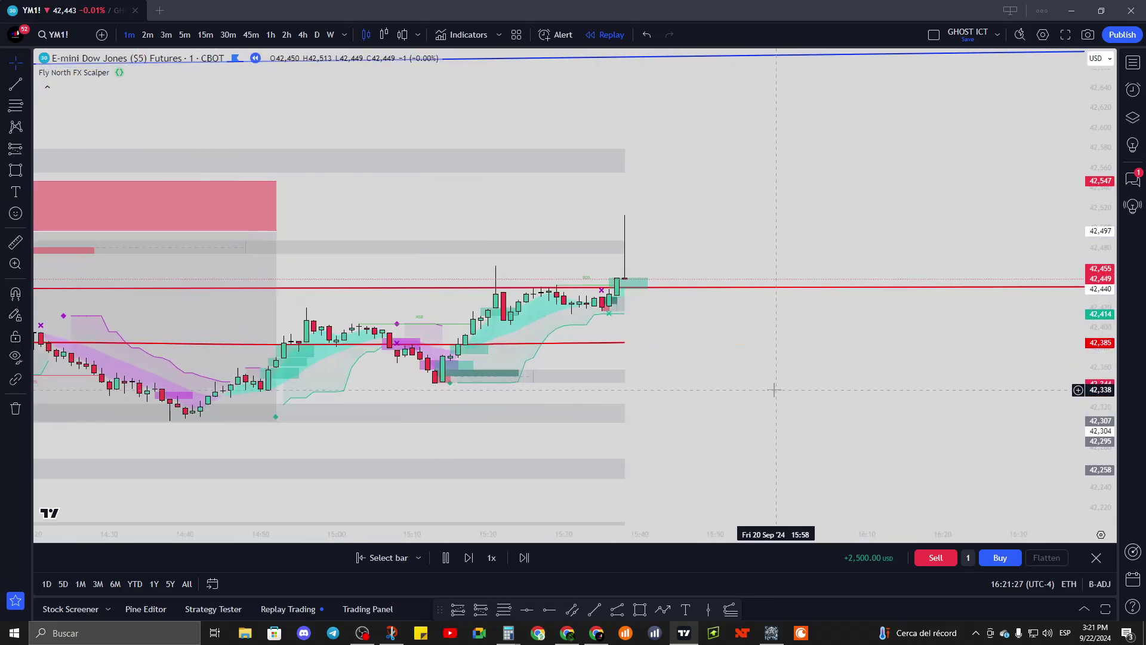
drag(773, 390, 628, 429)
drag(1099, 431, 1099, 263)
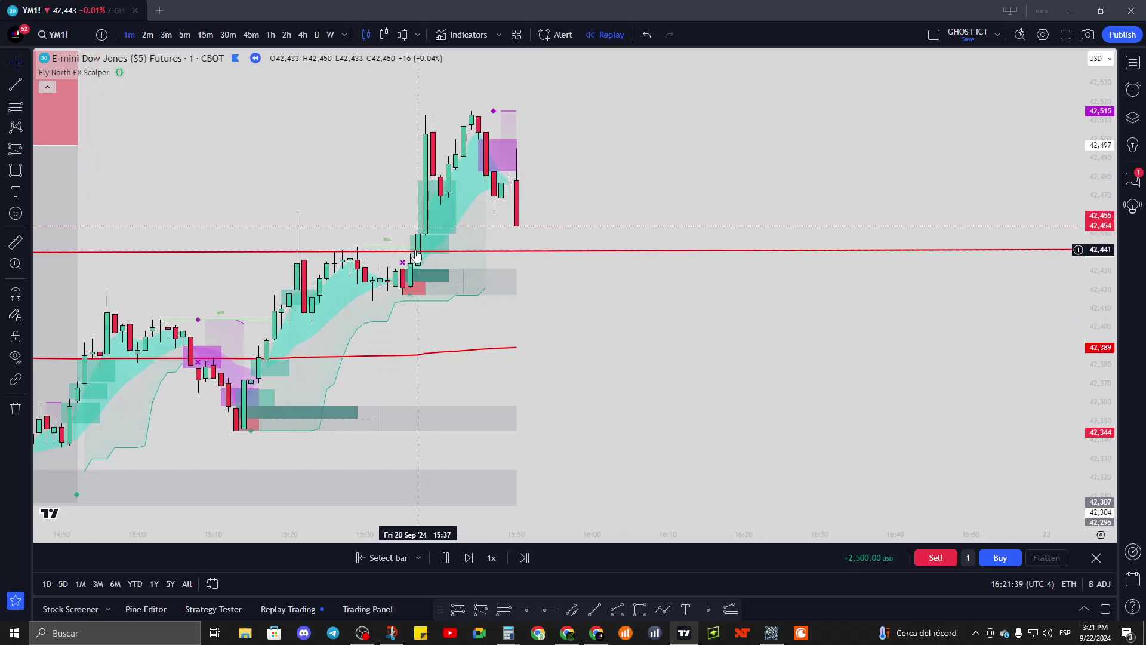
drag(558, 299, 731, 373)
click(446, 557)
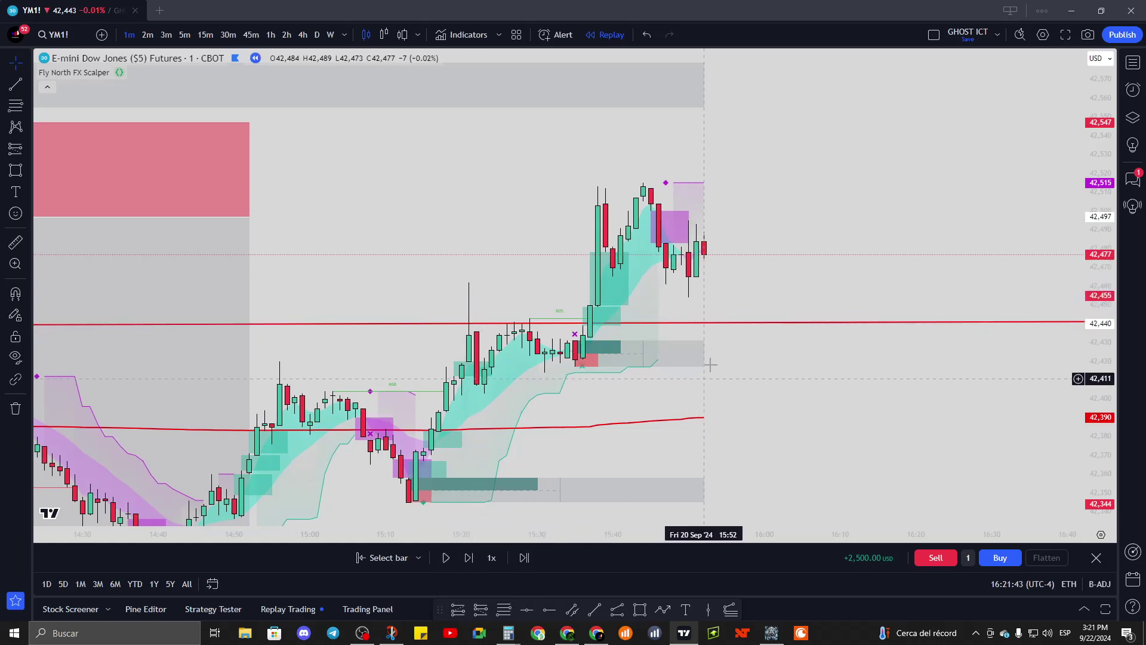
- Draw a horizontal trend line at 42,462 from the 15:20 wick high, extending past the latest bar
drag(744, 506, 686, 450)
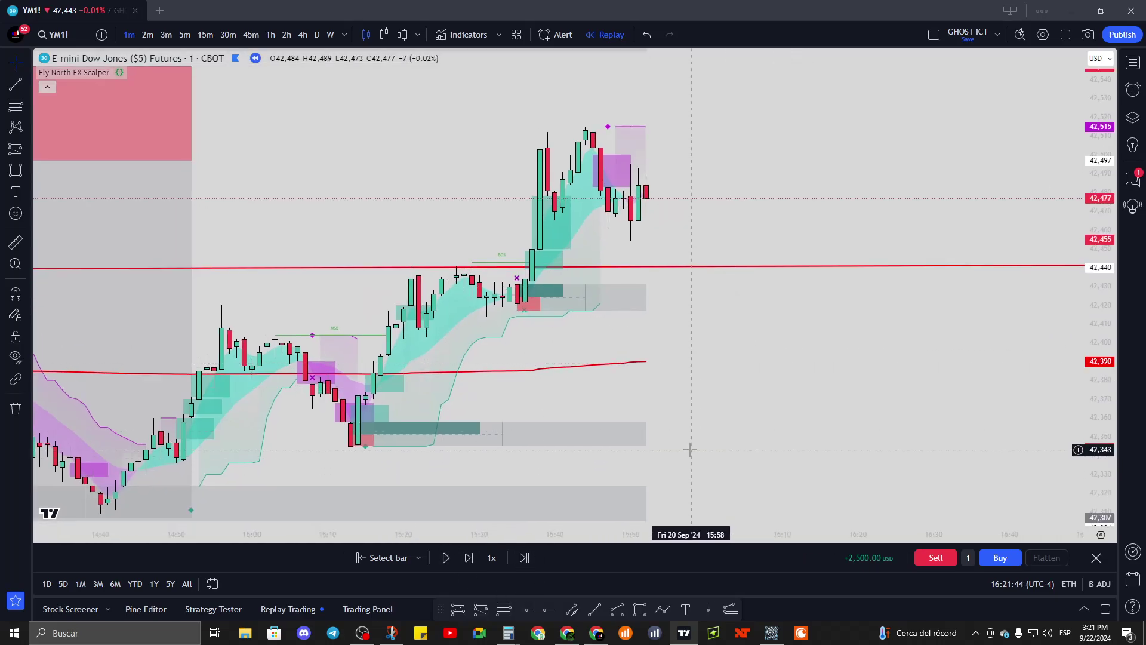
click(593, 612)
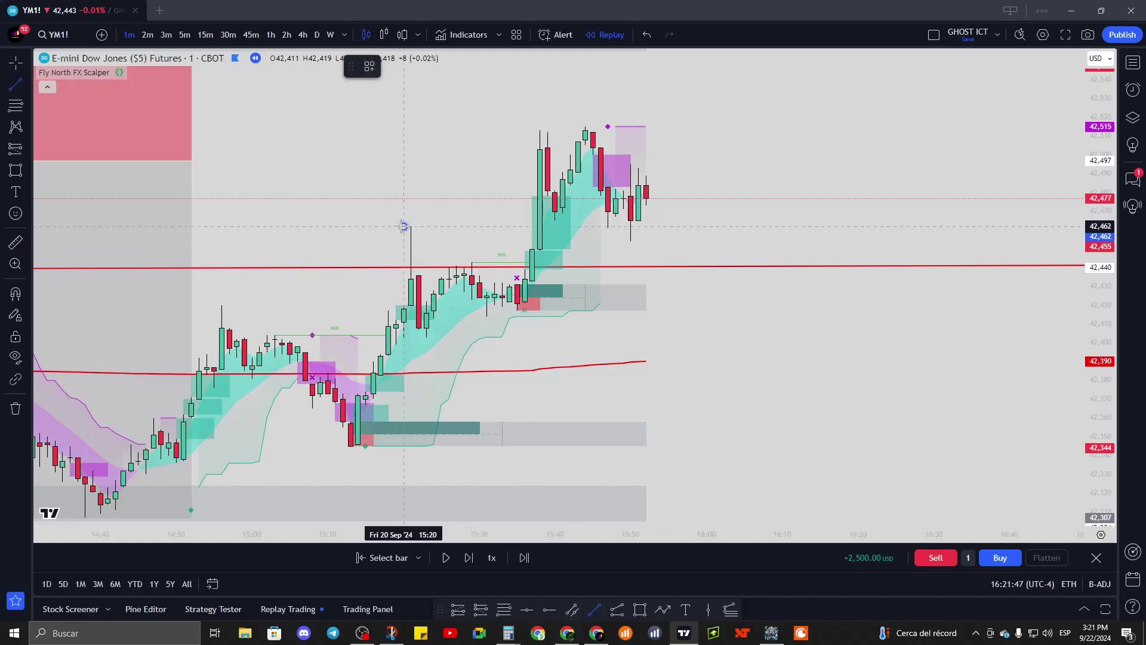
click(404, 226)
click(818, 226)
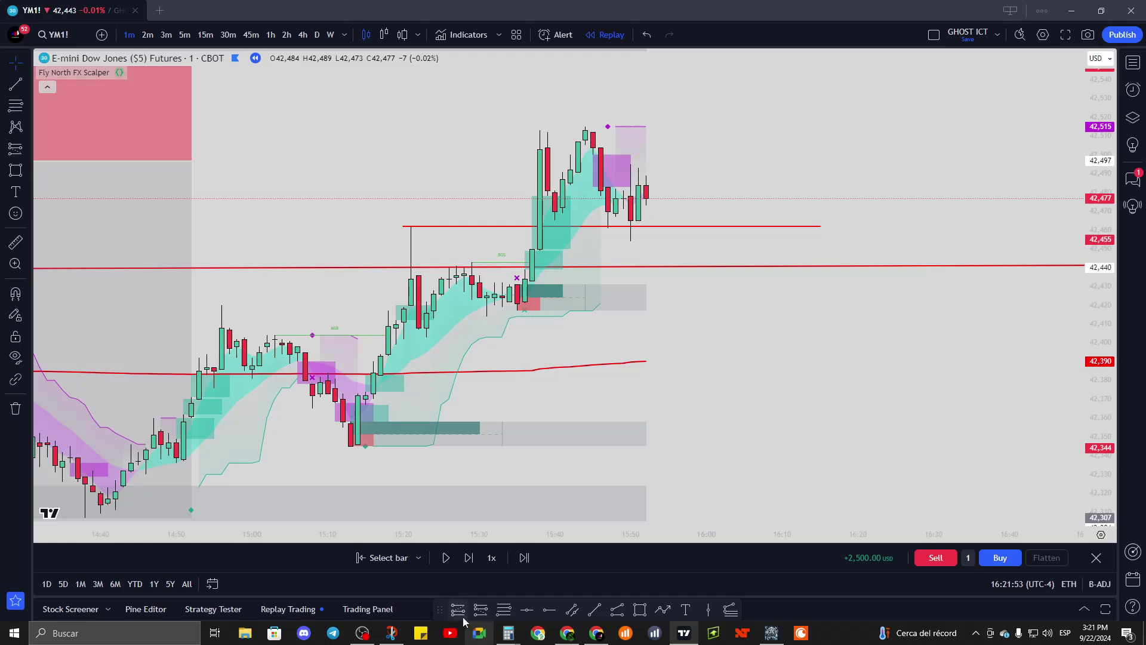
- Place a long position projection with its entry at 42,449, the stop at 42,419 and the target at 42,509
click(525, 250)
drag(525, 341, 535, 307)
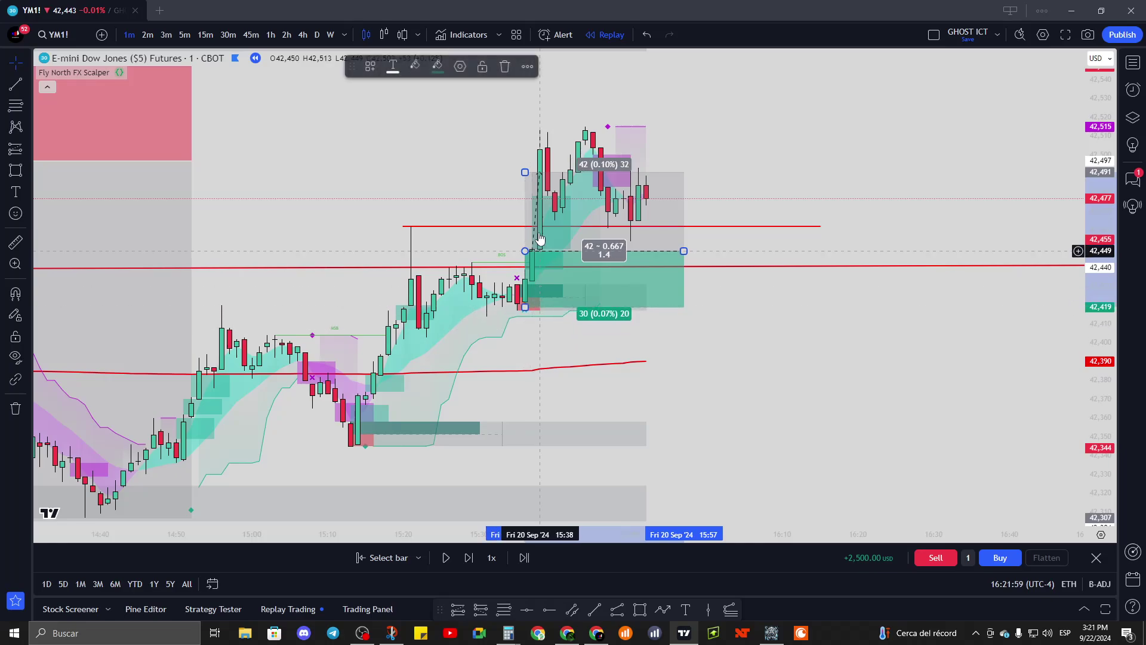
drag(526, 172, 541, 137)
click(500, 139)
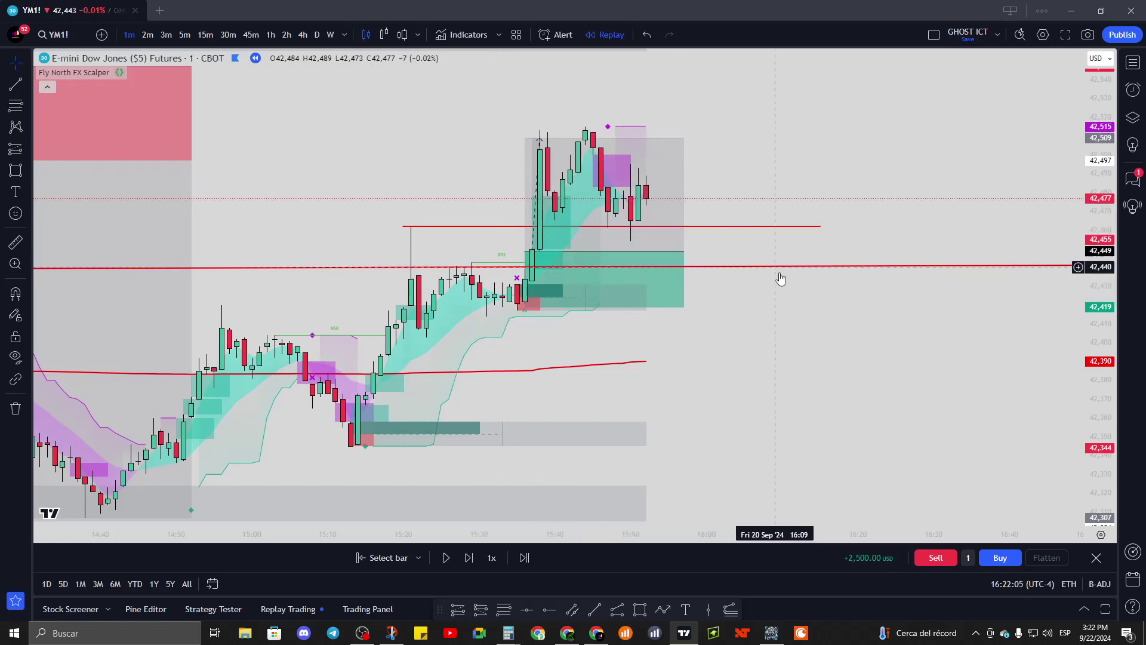
- Raise the long projection's target to 42,549 and extend its end to 16:13
drag(796, 187, 717, 280)
drag(463, 227, 488, 151)
scroll(371, 327, down, 5)
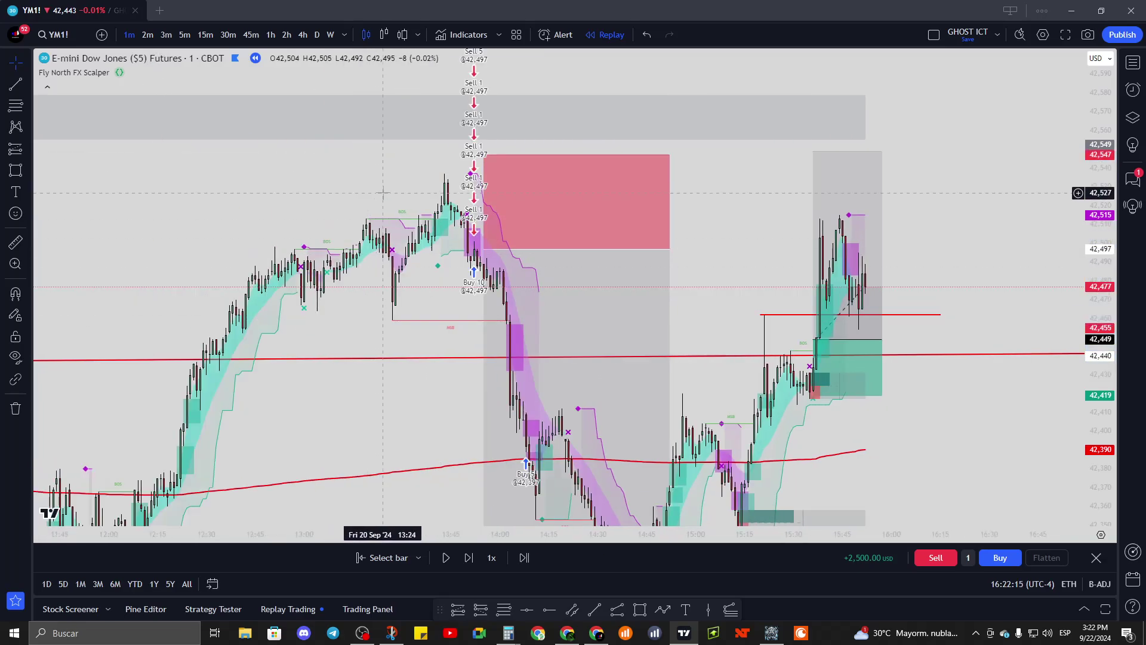
scroll(443, 123, up, 5)
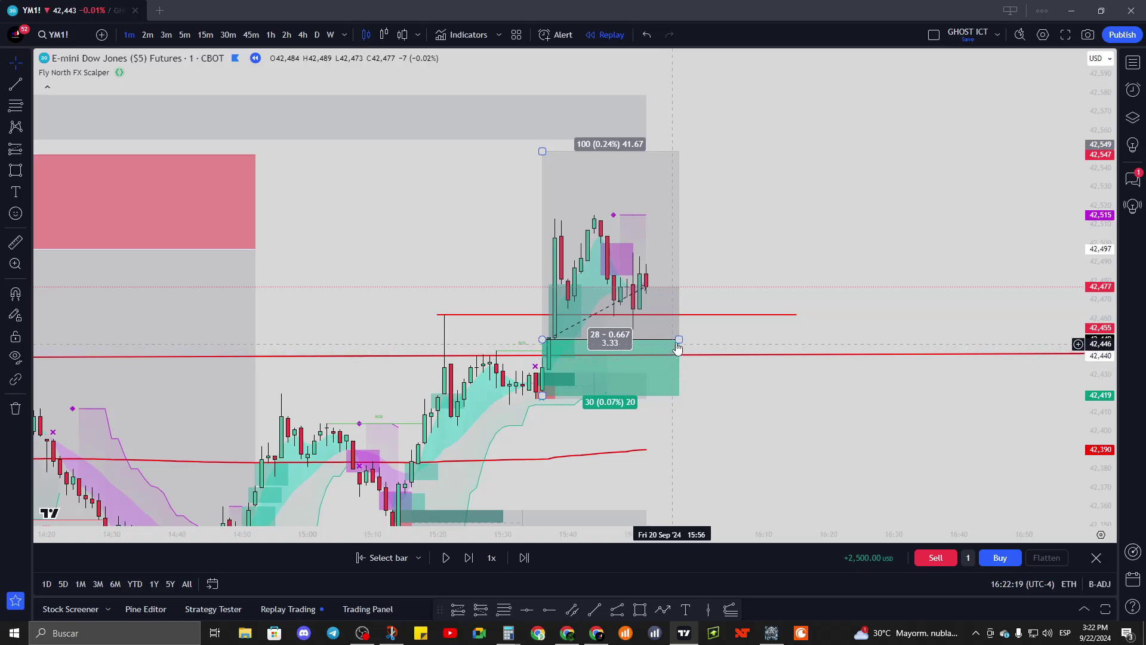
drag(679, 339, 784, 340)
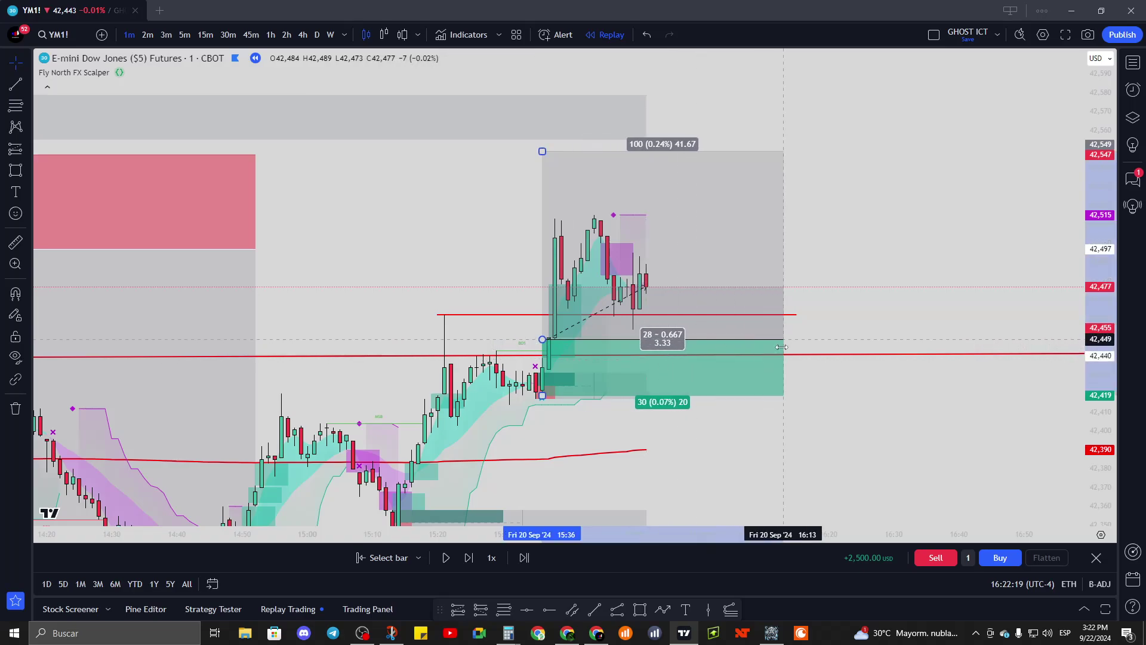
- Resume the replay and buy two contracts at 42,418, near the lower edge of the long projection
click(443, 559)
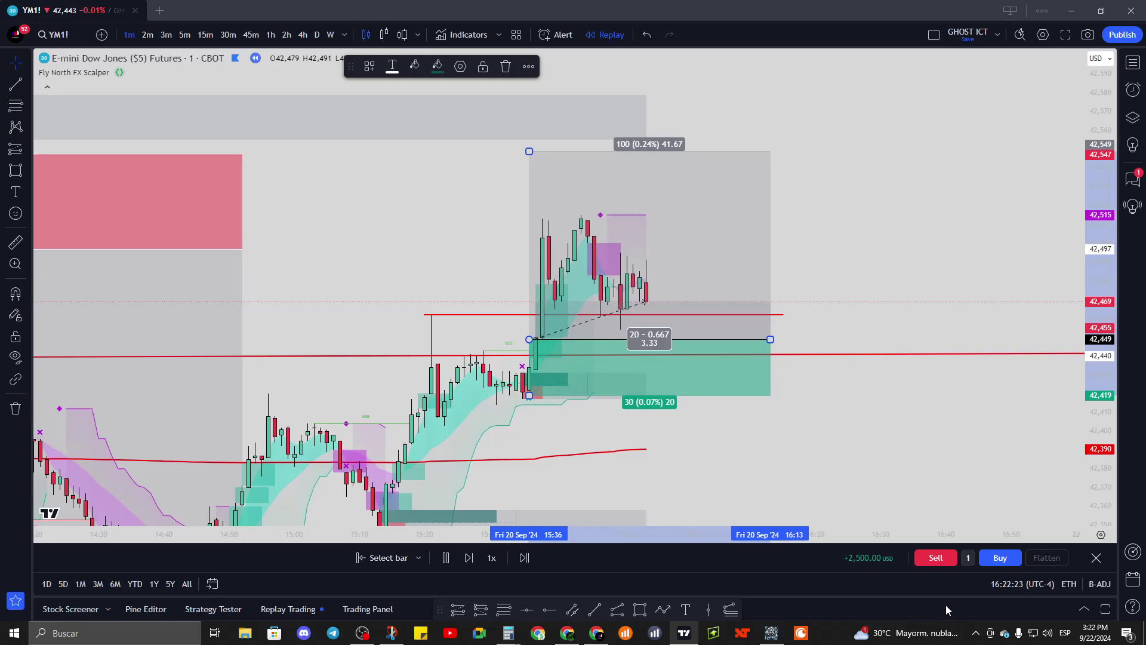
click(991, 563)
click(991, 563)
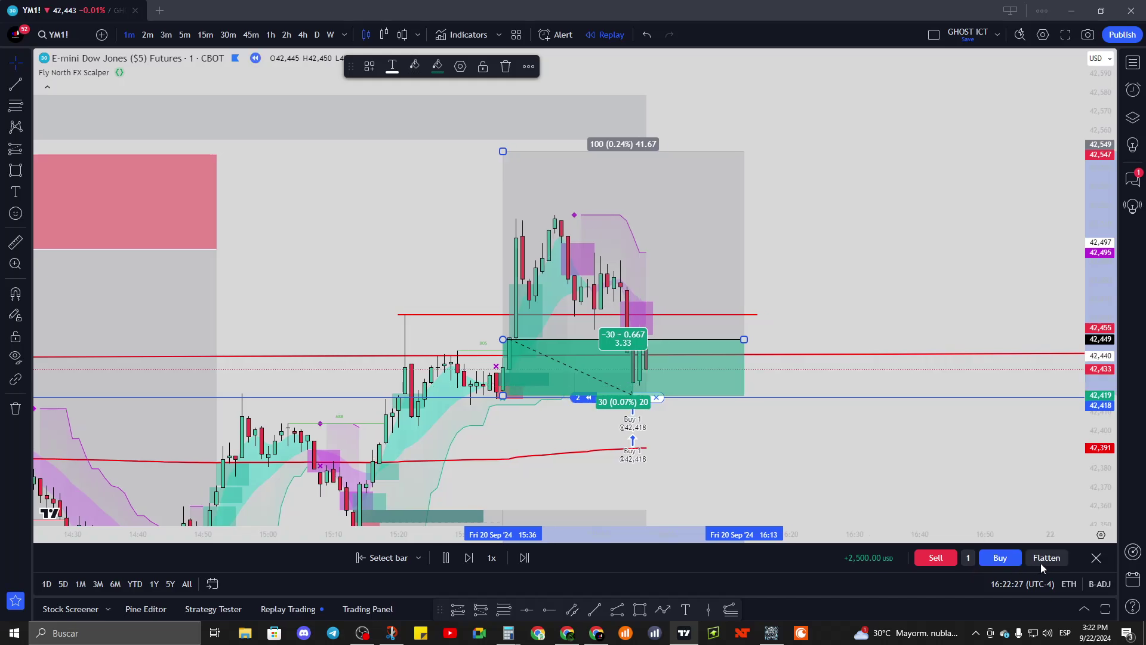
- Dismiss the request to exit bar replay and flatten the open two-contract long position
click(1096, 558)
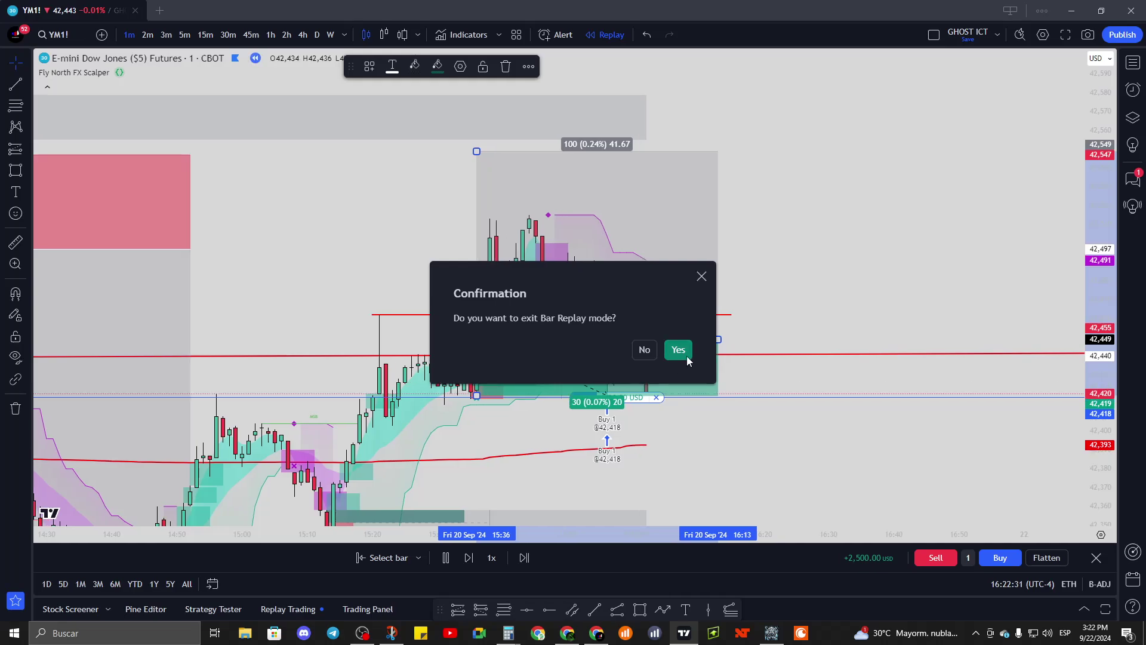
click(702, 276)
click(1047, 558)
click(837, 433)
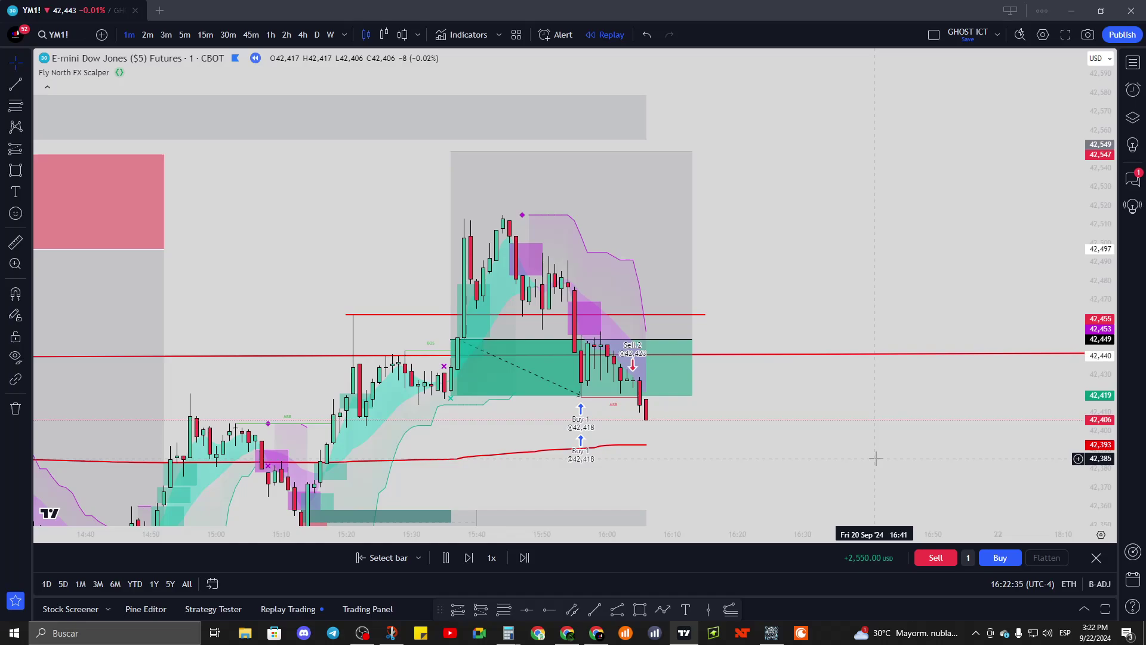
- Lower the long projection's target to 42,509, near the first spike's high
click(549, 386)
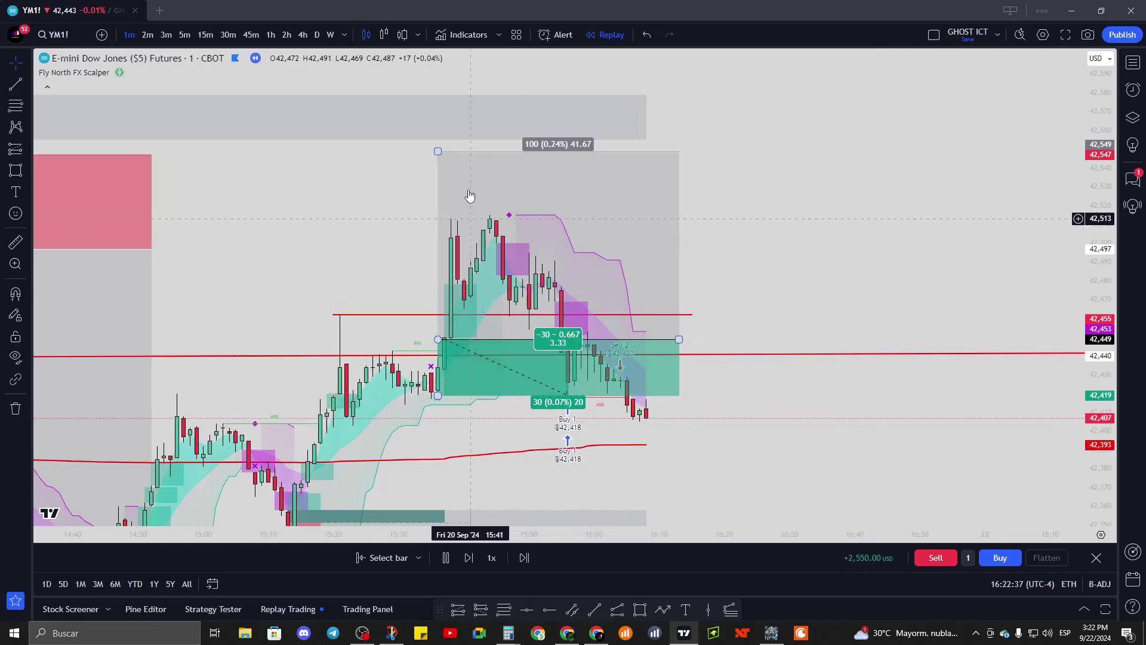
drag(438, 153, 416, 227)
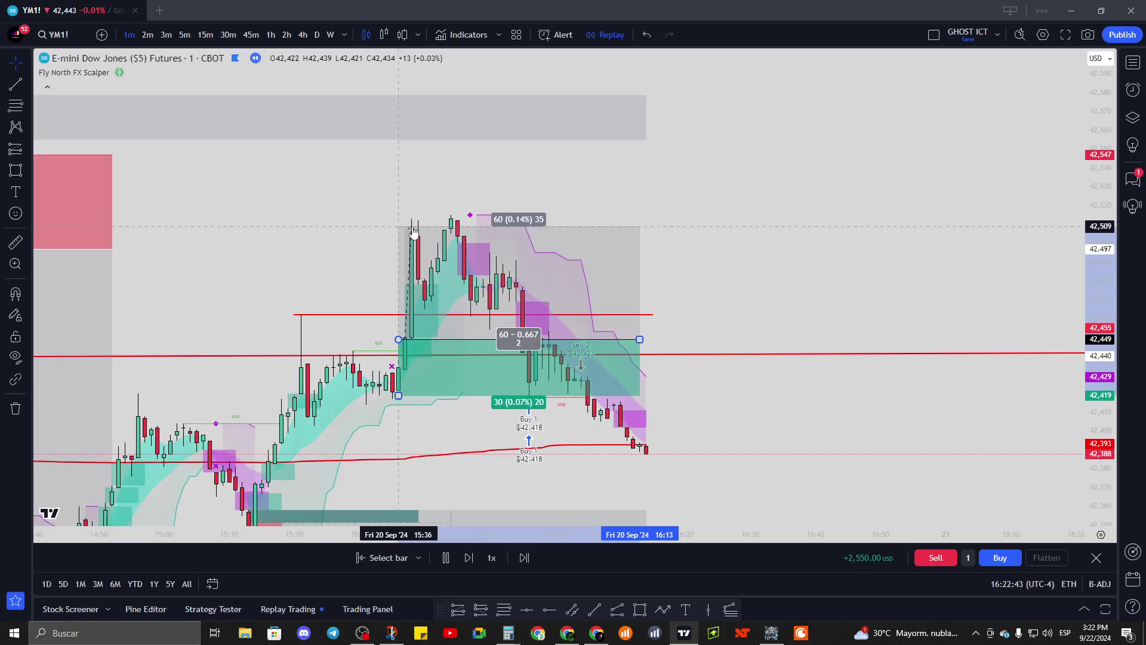
click(422, 179)
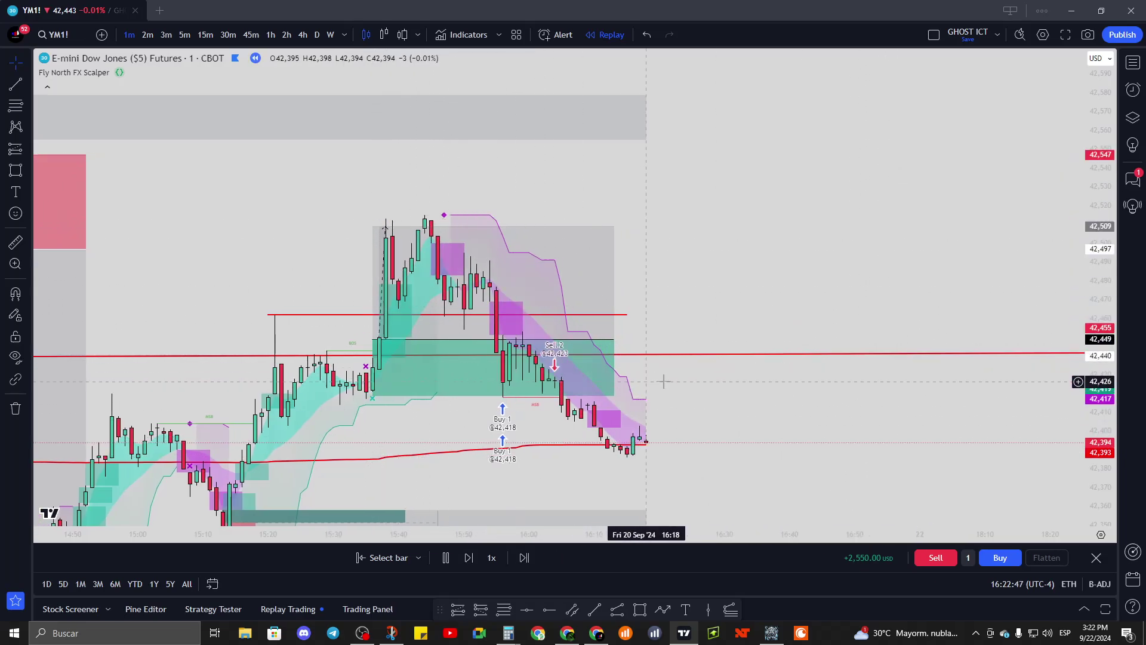
- Pause the replay at the 16:20 bar and shorten the long projection so that it ends at 15:43
click(445, 558)
drag(686, 456, 812, 385)
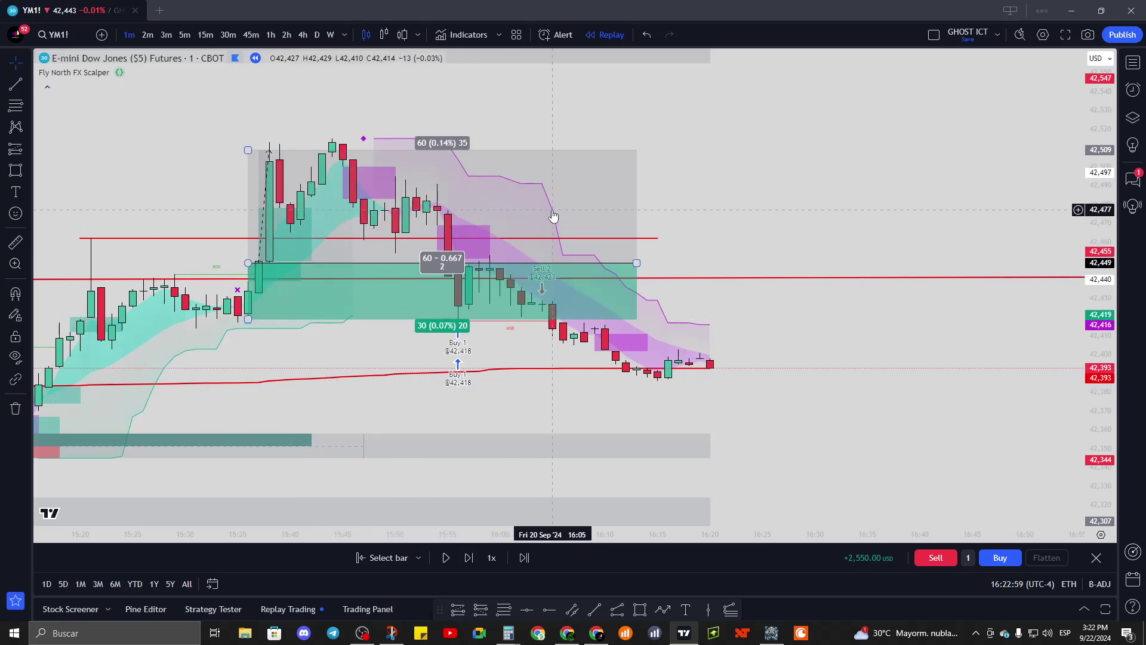
click(626, 250)
drag(637, 262, 321, 262)
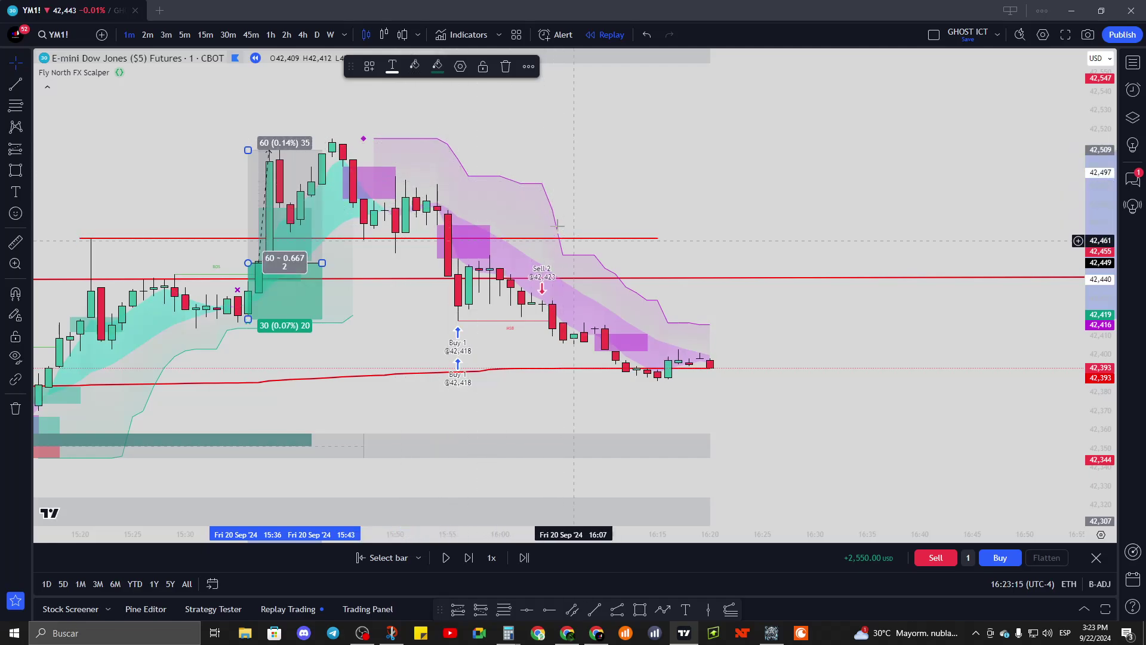
- Place a short position projection from 15:59 with its entry at 42,451, the stop at 42,491 and the target at 42,331
click(481, 609)
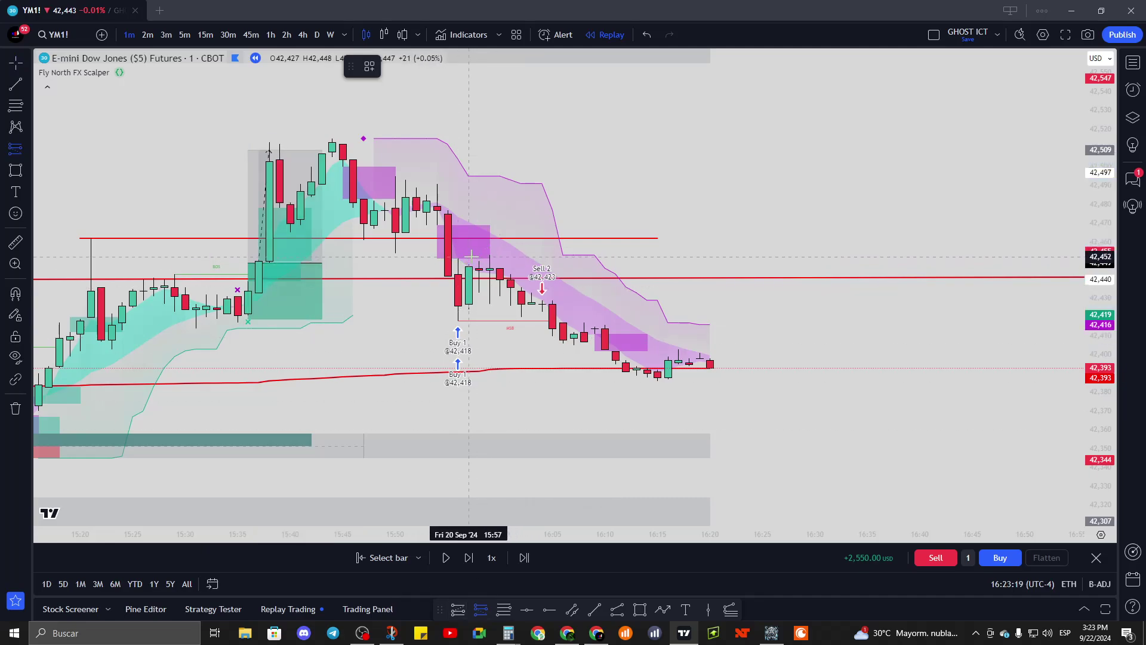
click(489, 259)
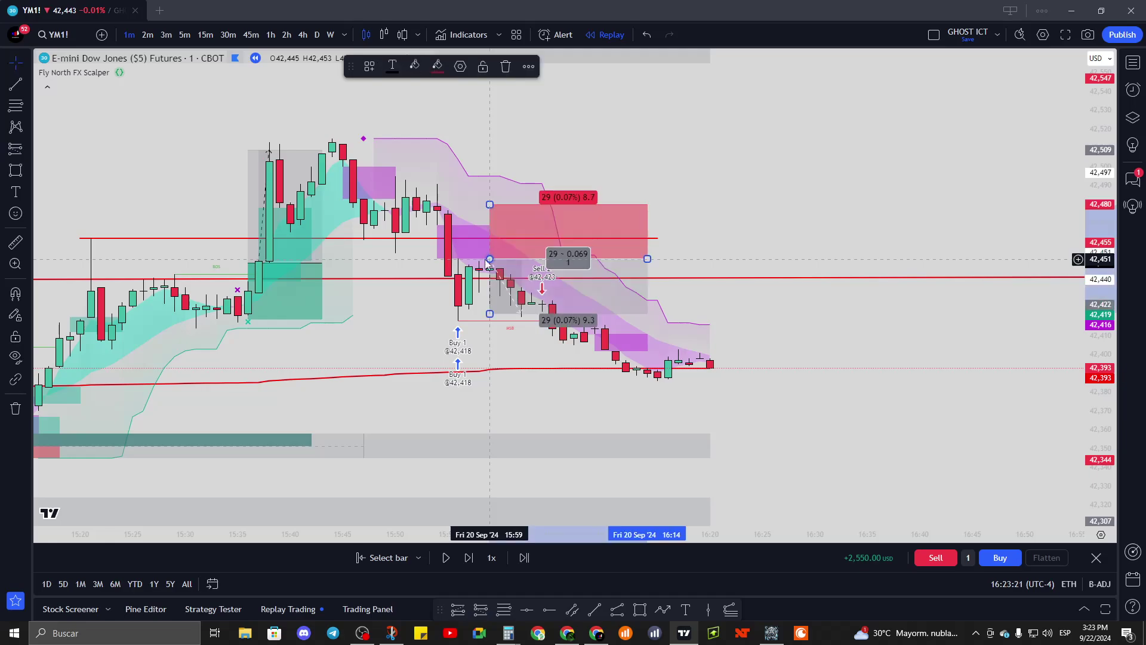
drag(490, 204, 501, 184)
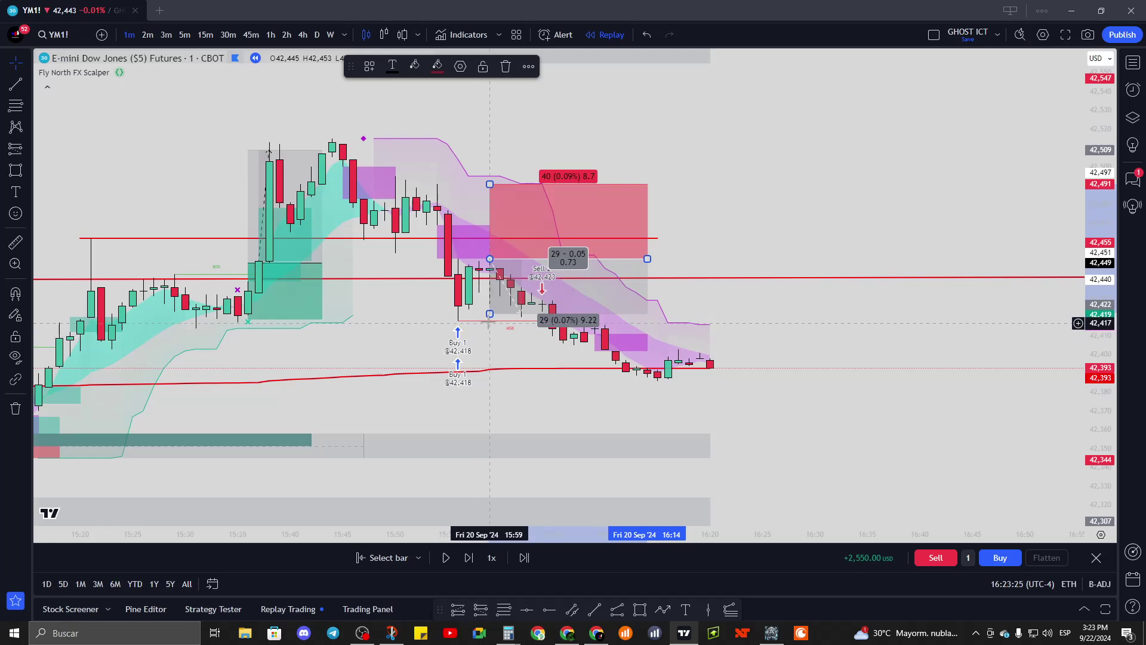
drag(490, 314, 511, 485)
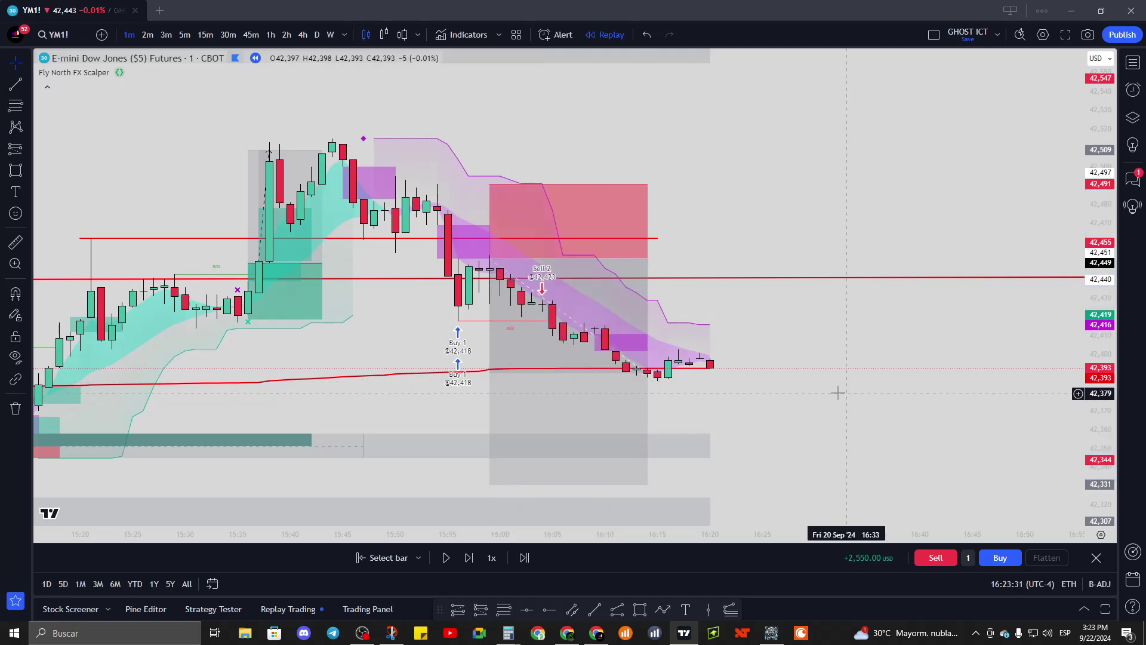
- Extend the new short projection's end to 16:51, beyond the latest bar
scroll(836, 391, down, 3)
drag(531, 269, 790, 266)
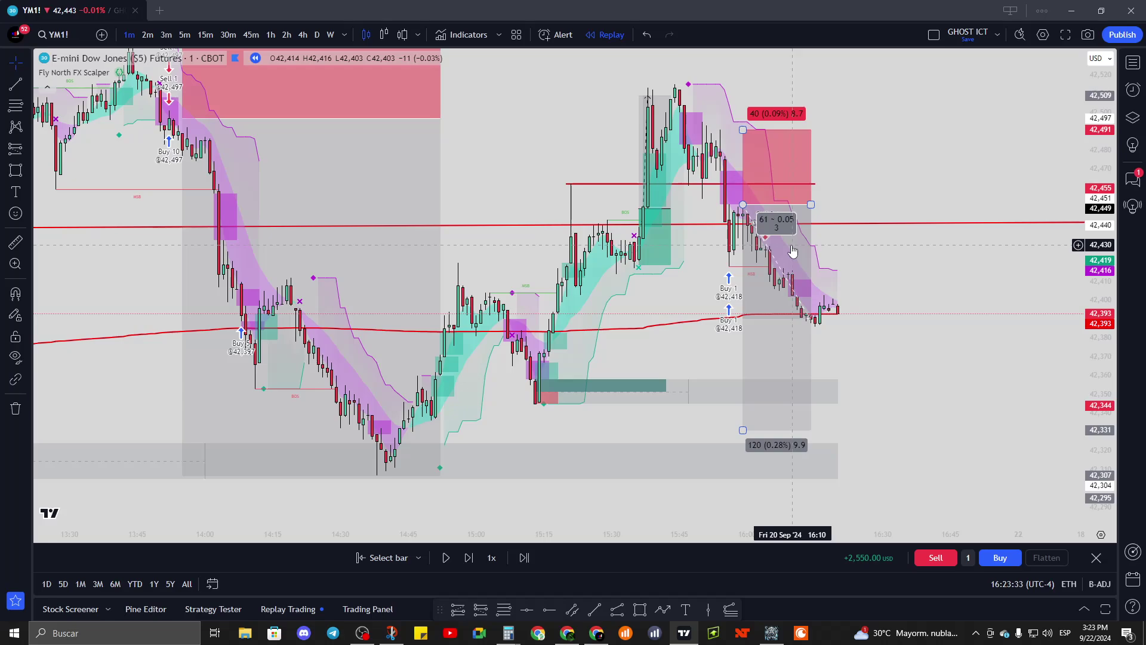
drag(811, 205, 978, 204)
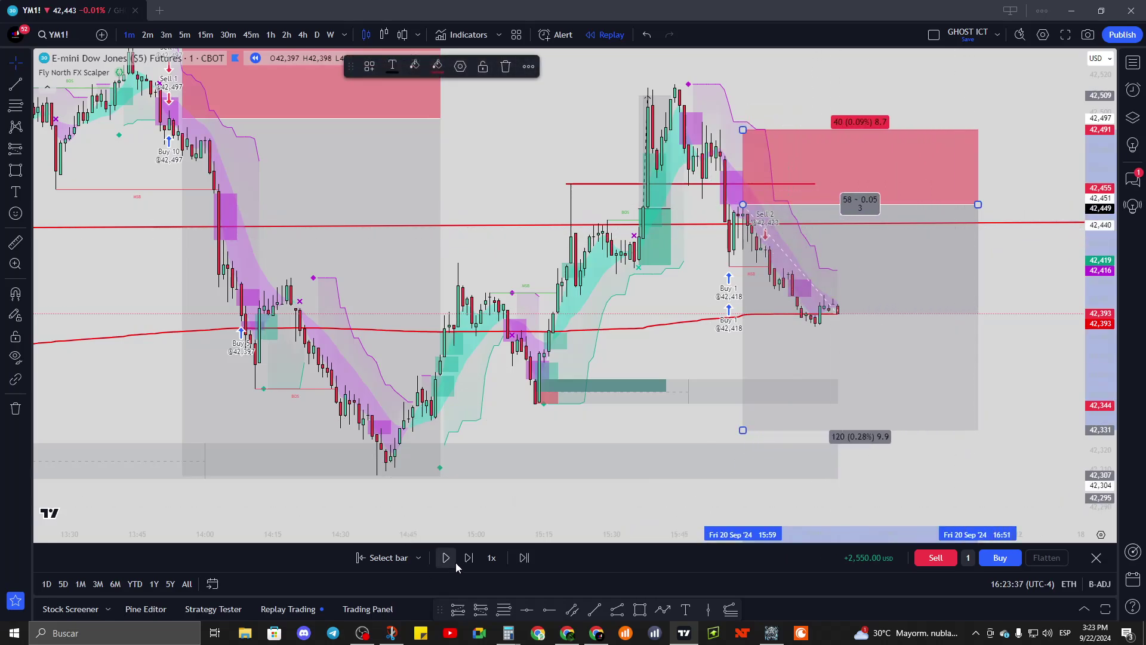
- Resume the replay and follow how price develops within the latest short projection
drag(613, 399, 440, 372)
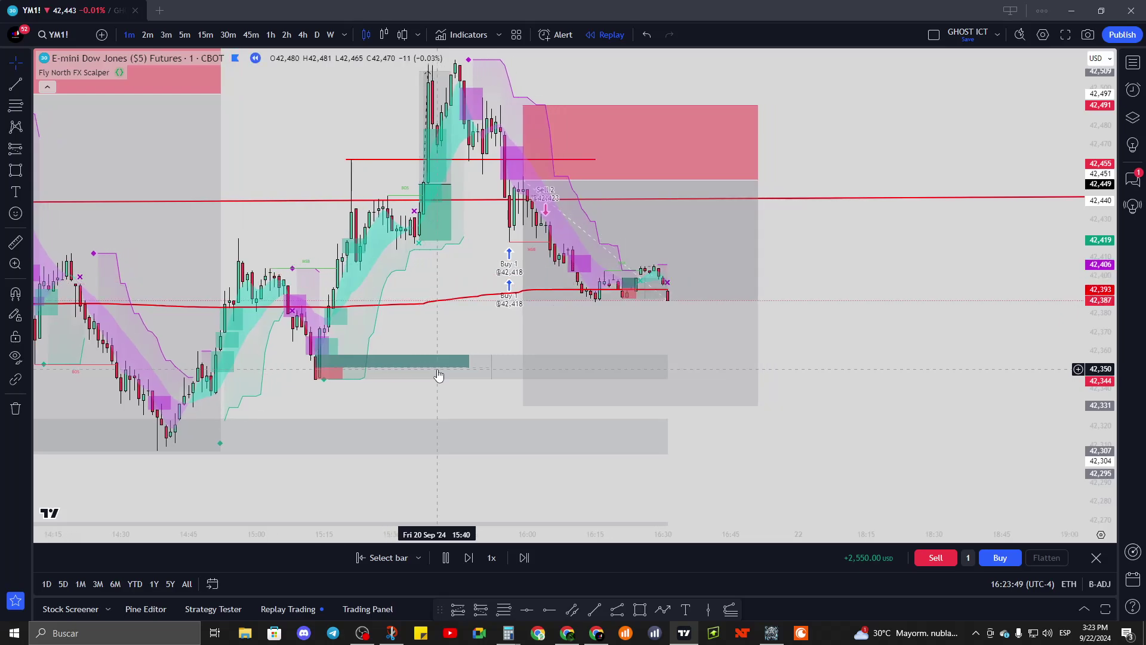
scroll(440, 426, down, 3)
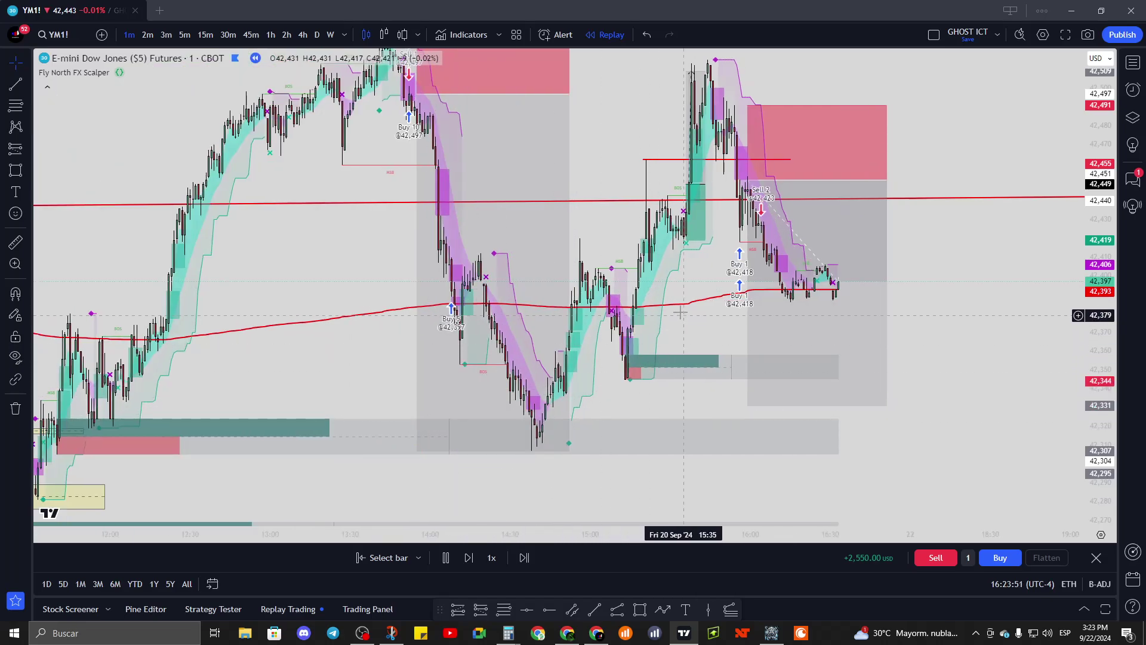
drag(693, 344, 570, 362)
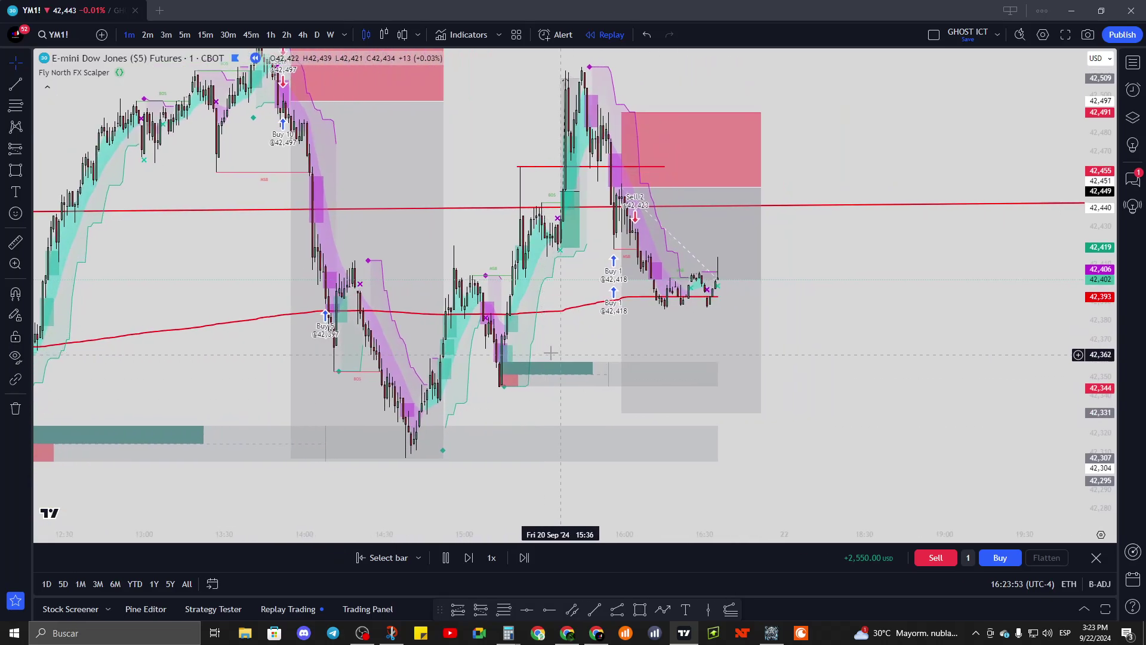
click(625, 341)
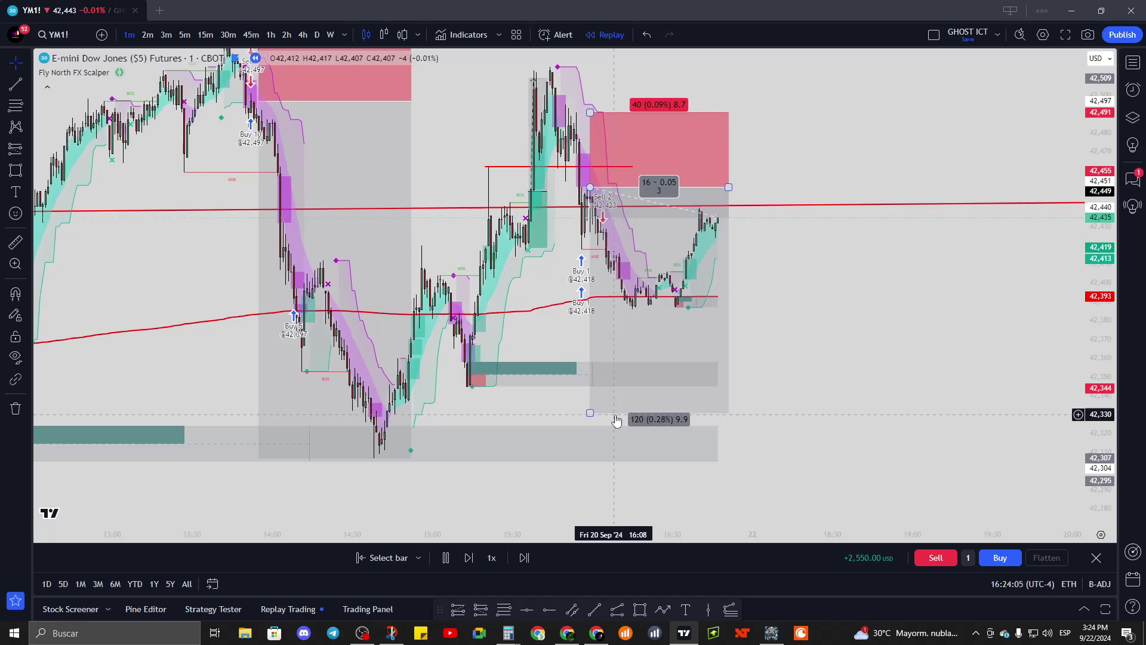
- Raise the latest short projection's target to 42,391 and dismiss the replay results summary
click(617, 419)
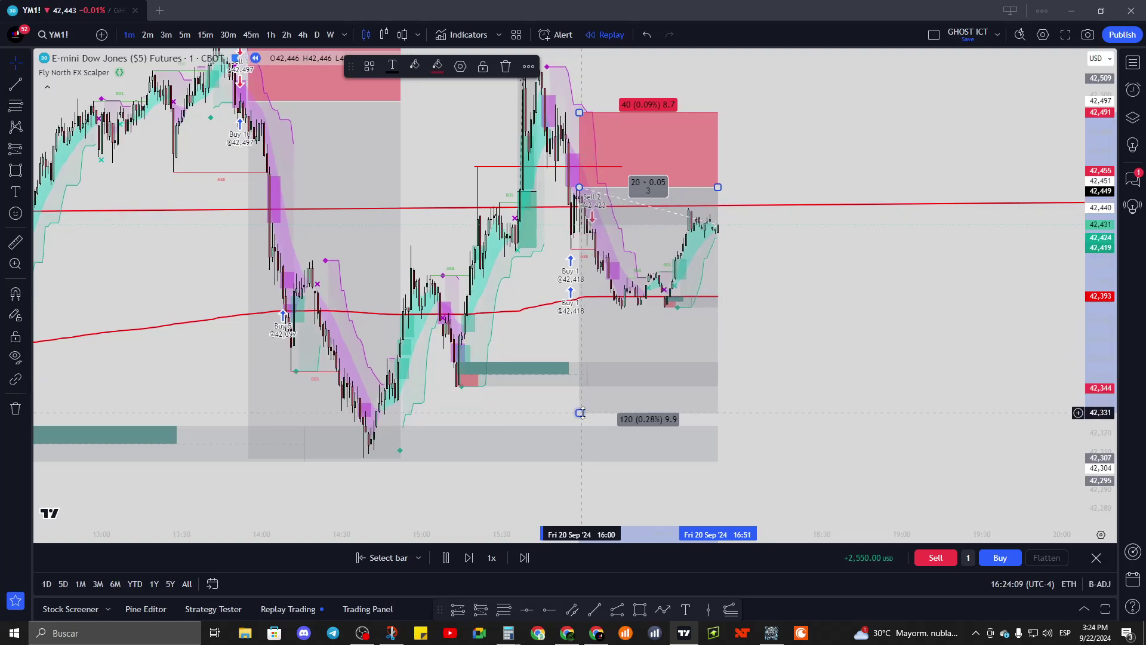
drag(580, 412, 600, 302)
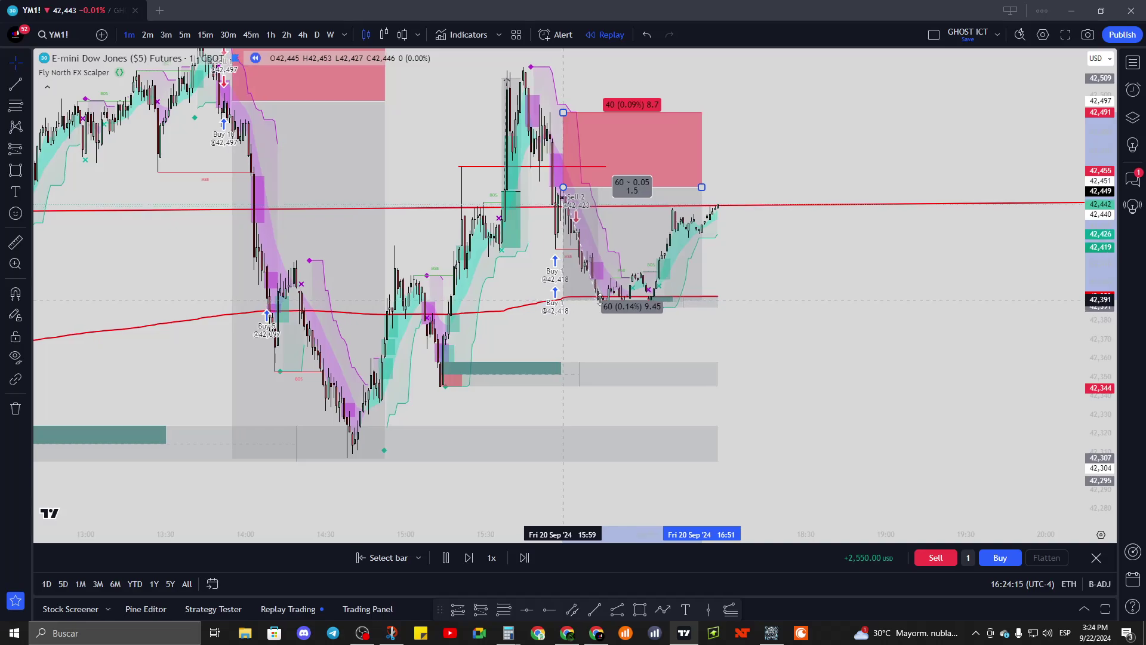
click(776, 304)
drag(766, 270, 788, 399)
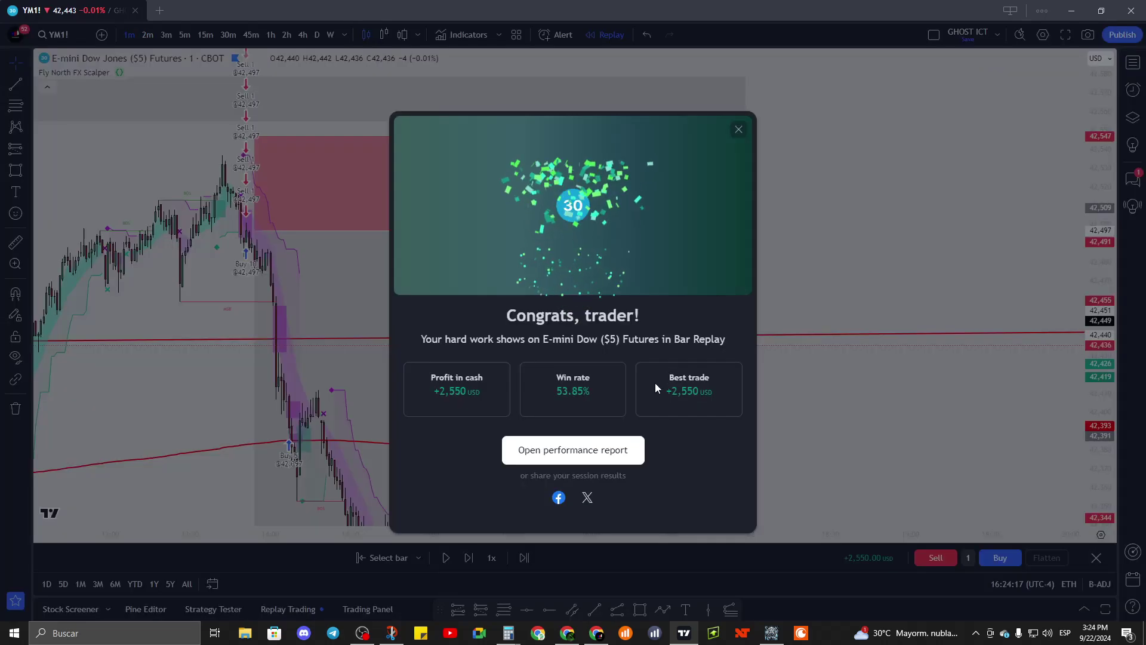
click(739, 126)
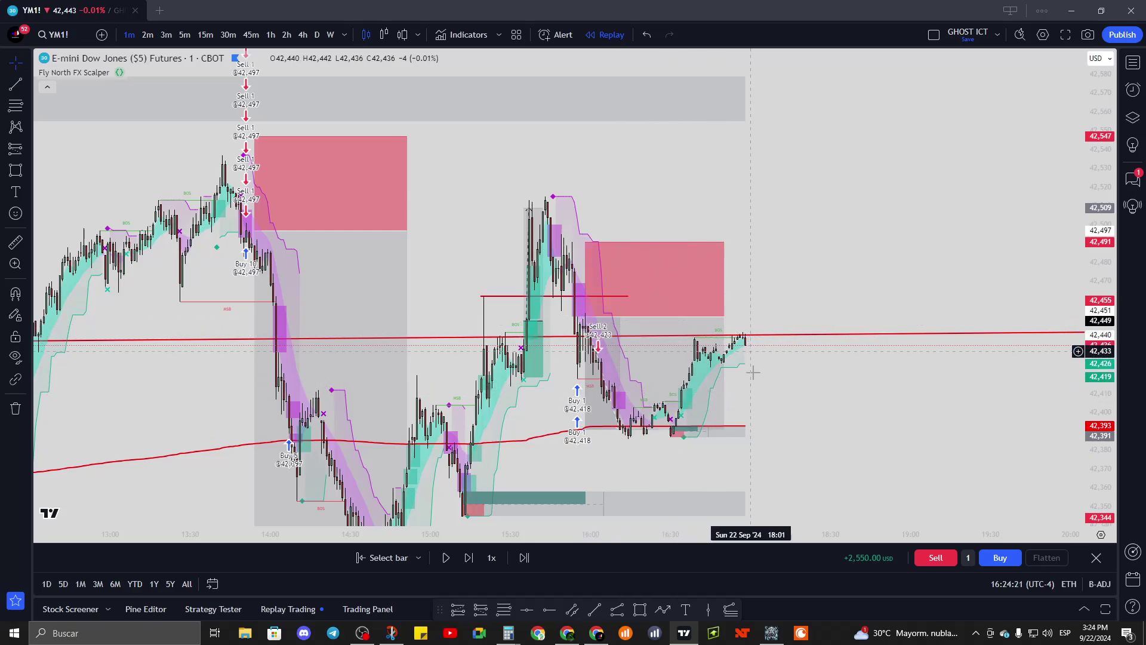
- Examine the replayed Friday session, comparing the indicator's signals, order blocks and VWAP with the placed projections and trades
drag(840, 446, 785, 364)
click(660, 313)
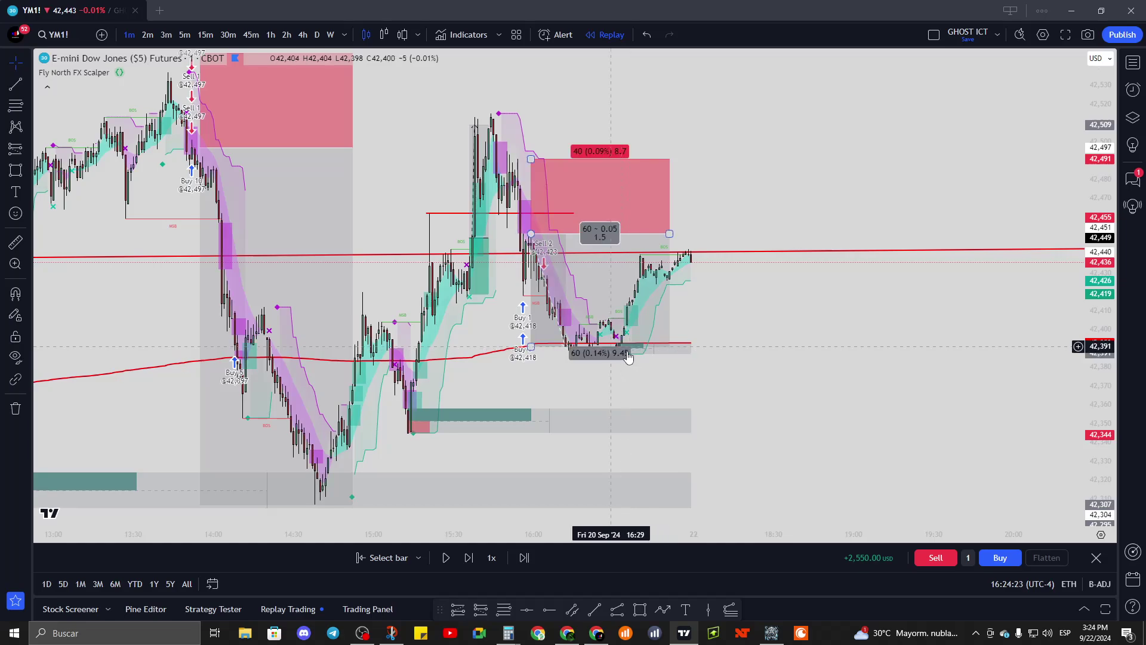
click(654, 242)
drag(710, 311, 762, 353)
scroll(877, 415, down, 2)
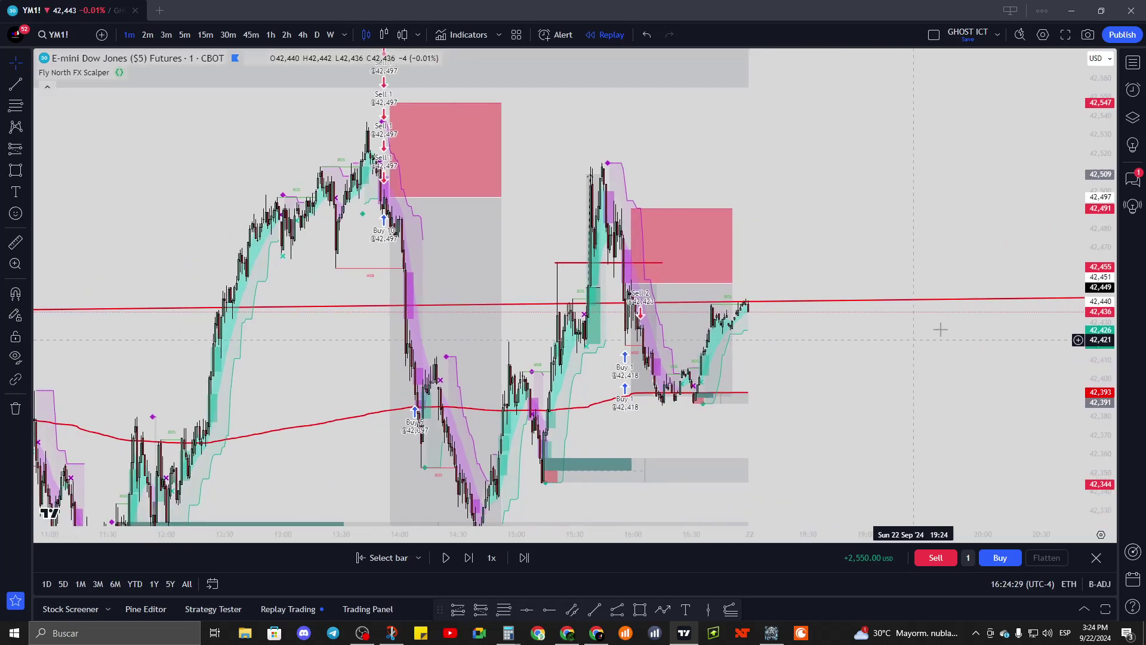
drag(1093, 308, 1094, 422)
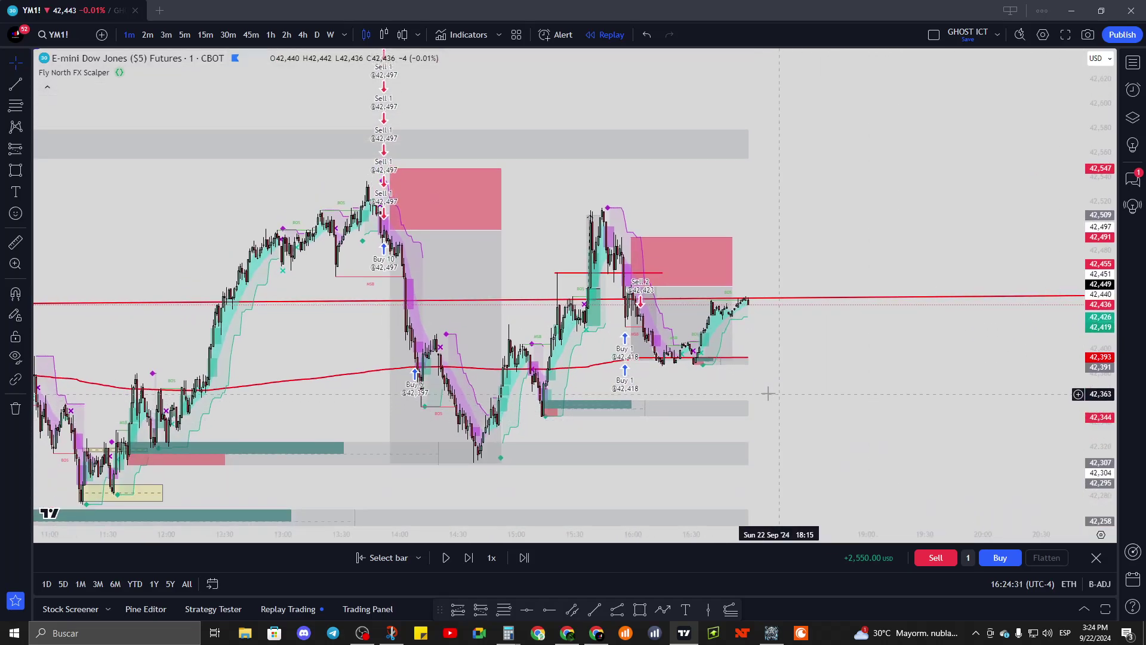
scroll(765, 392, down, 2)
drag(558, 304, 797, 293)
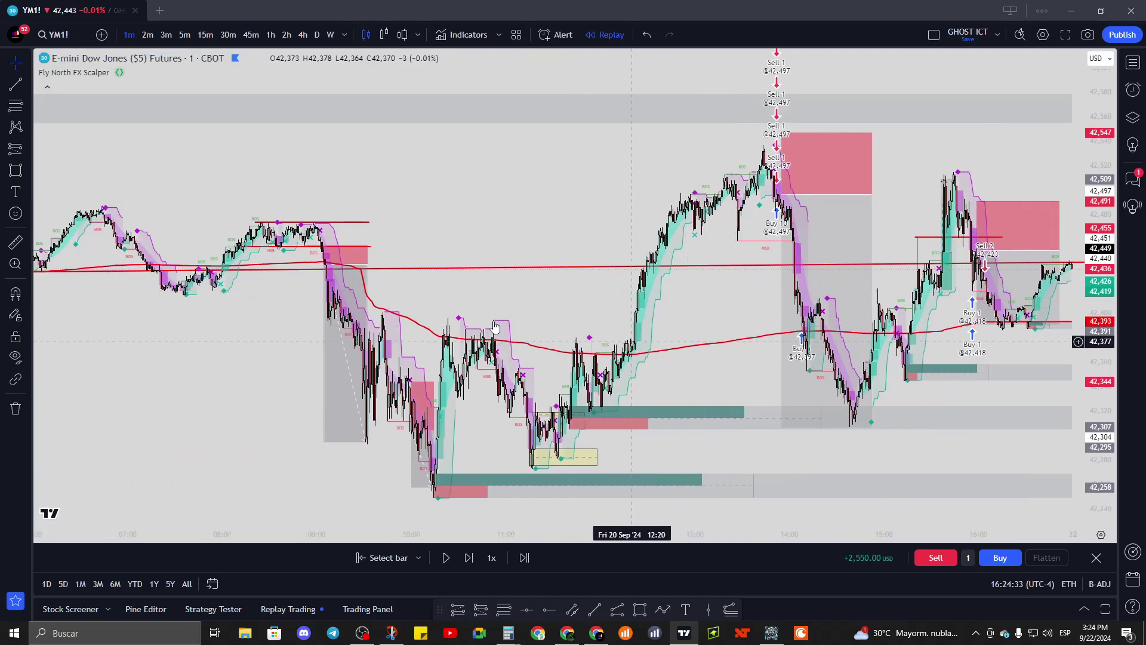
drag(538, 295, 758, 302)
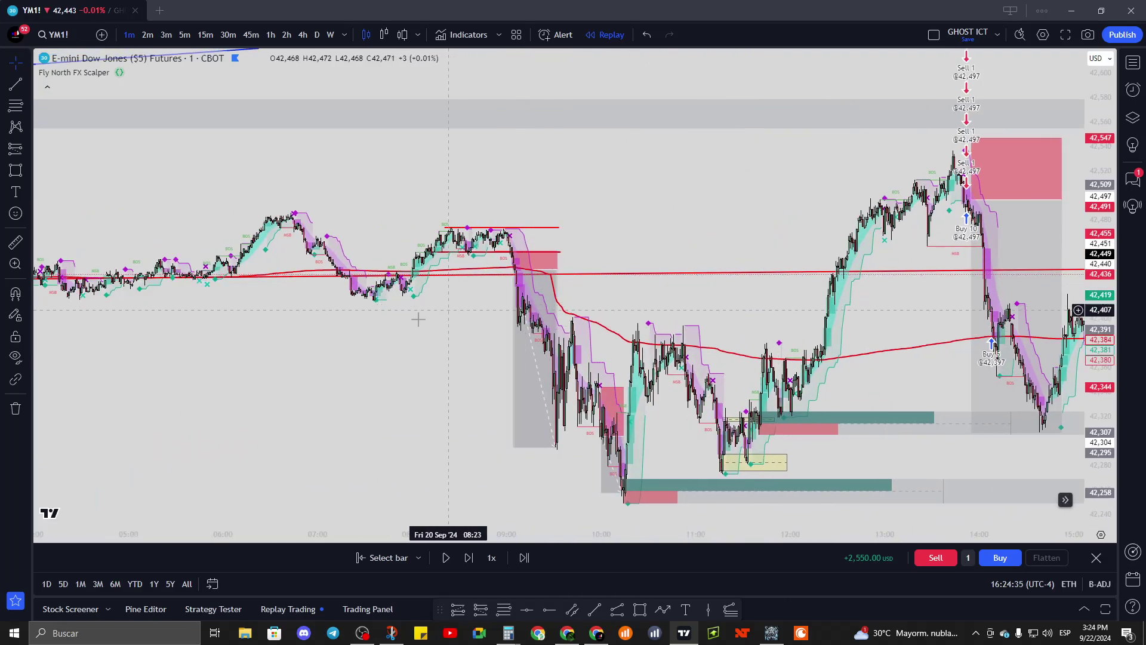
scroll(622, 343, up, 3)
click(634, 351)
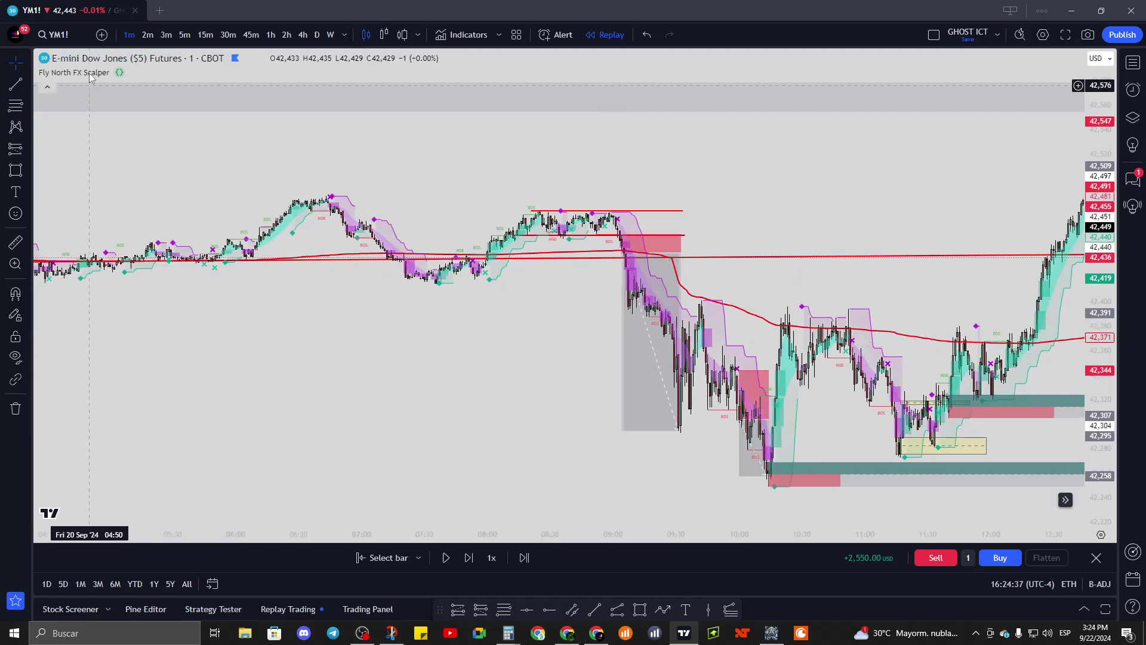
- In the Fly North FX Scalper settings, try a Fast WMA Length of 9 and return it to 5
click(137, 72)
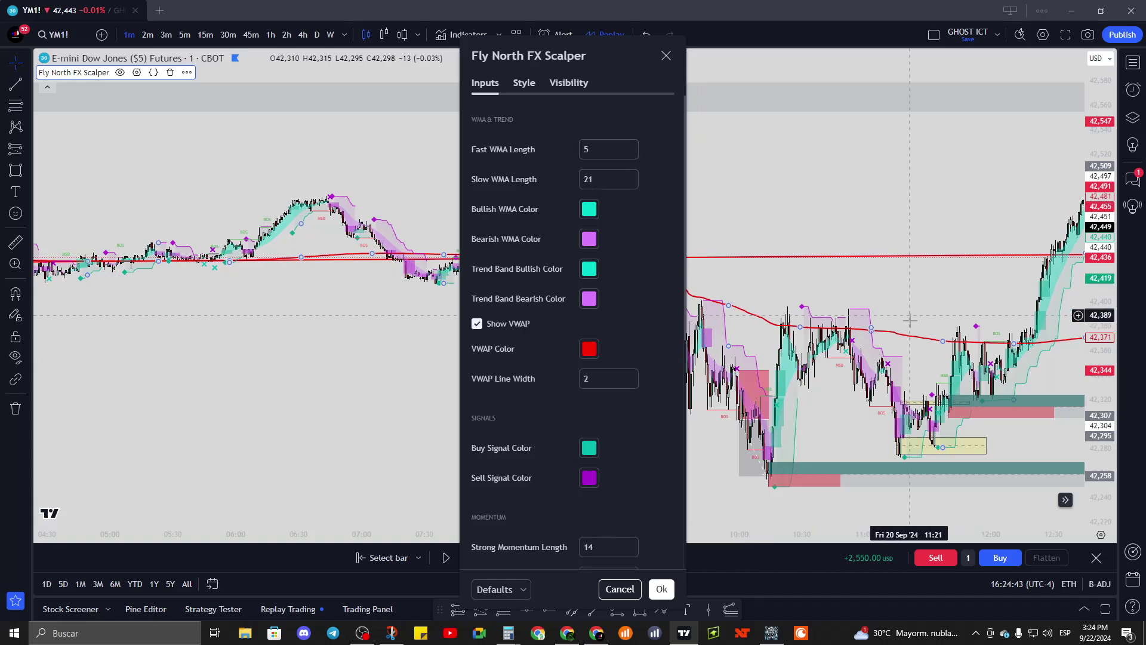
double_click(625, 149)
text(8)
drag(607, 64, 362, 94)
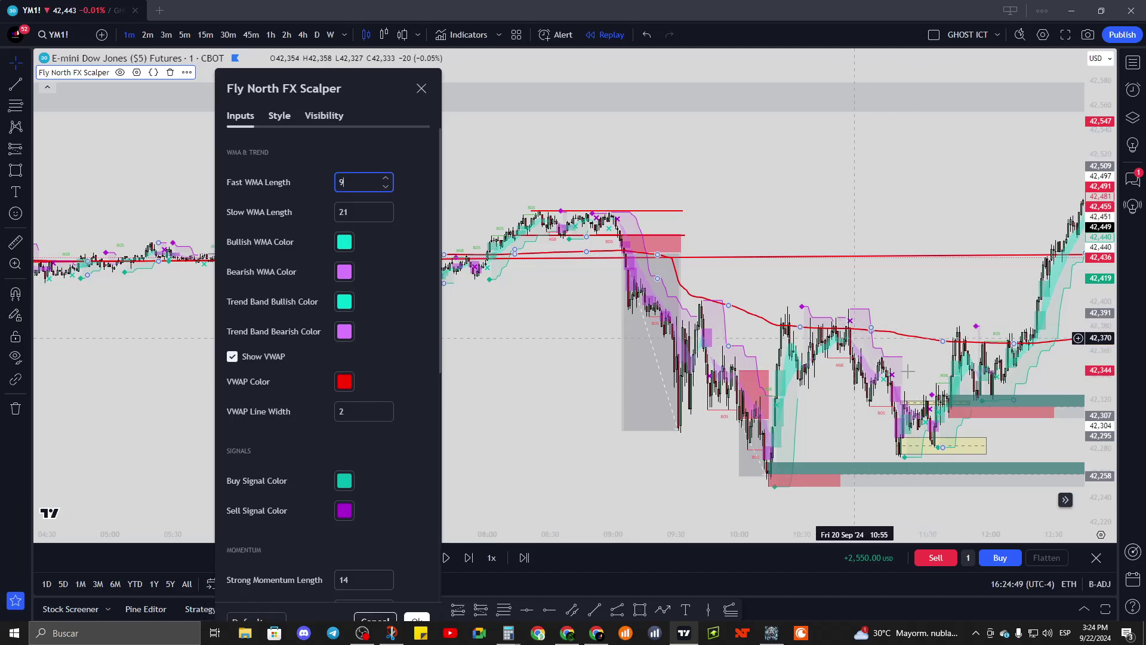
click(389, 186)
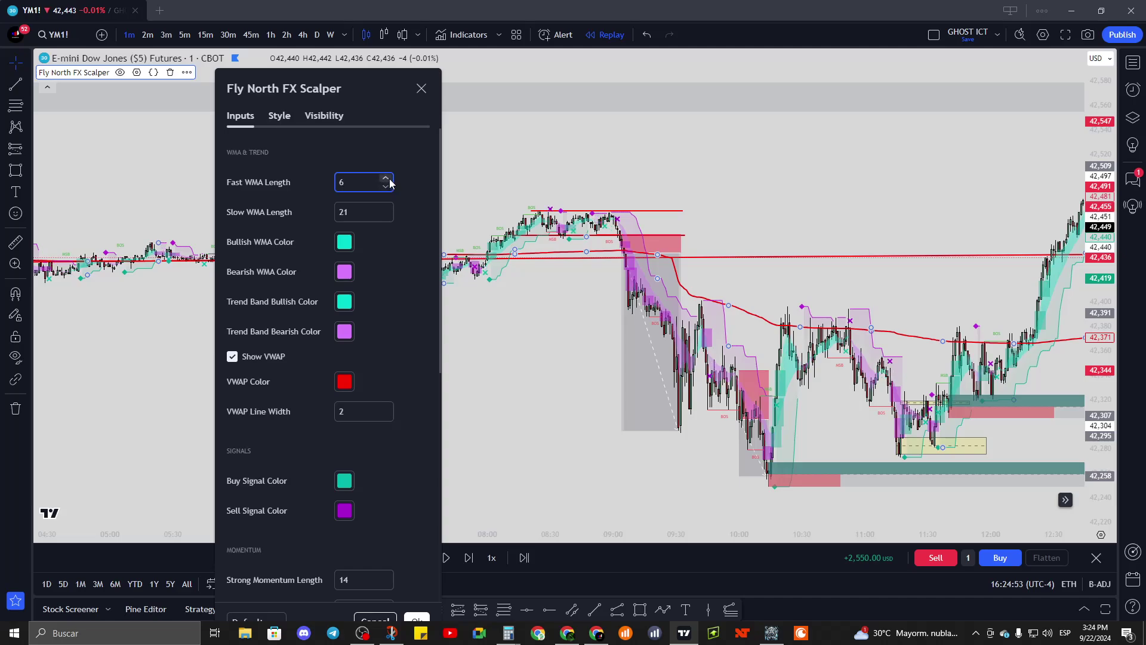
click(386, 186)
- Review the indicator's WMA and trend, signal, momentum, gap trend, trailing stop and order block inputs
scroll(358, 442, down, 1)
scroll(369, 429, down, 3)
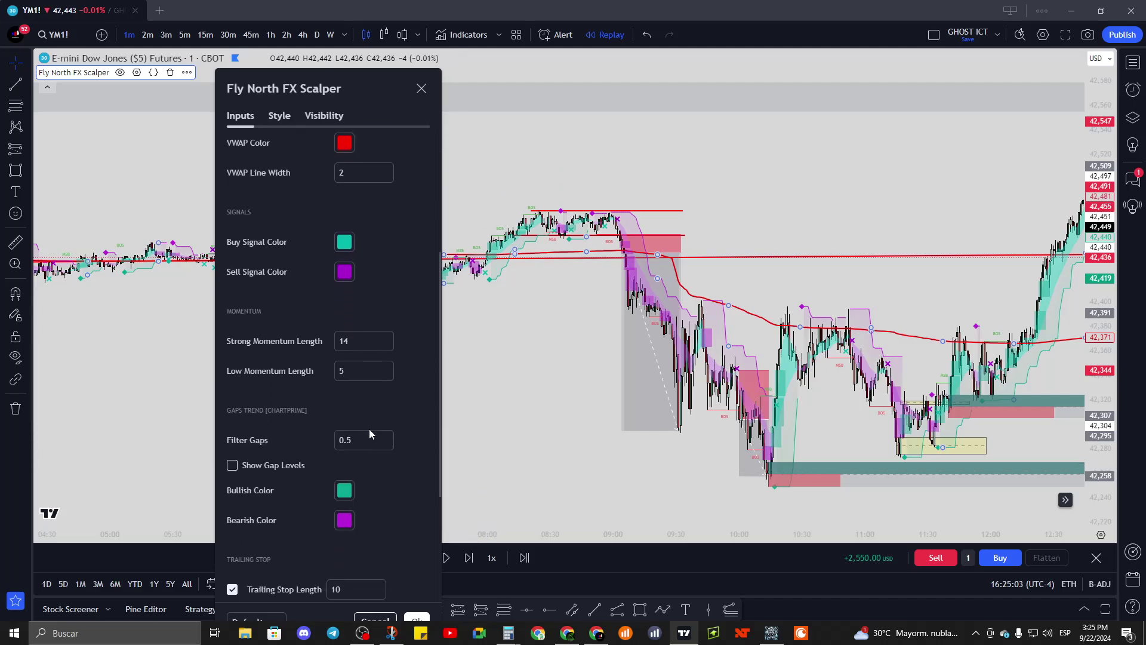
scroll(383, 499, down, 3)
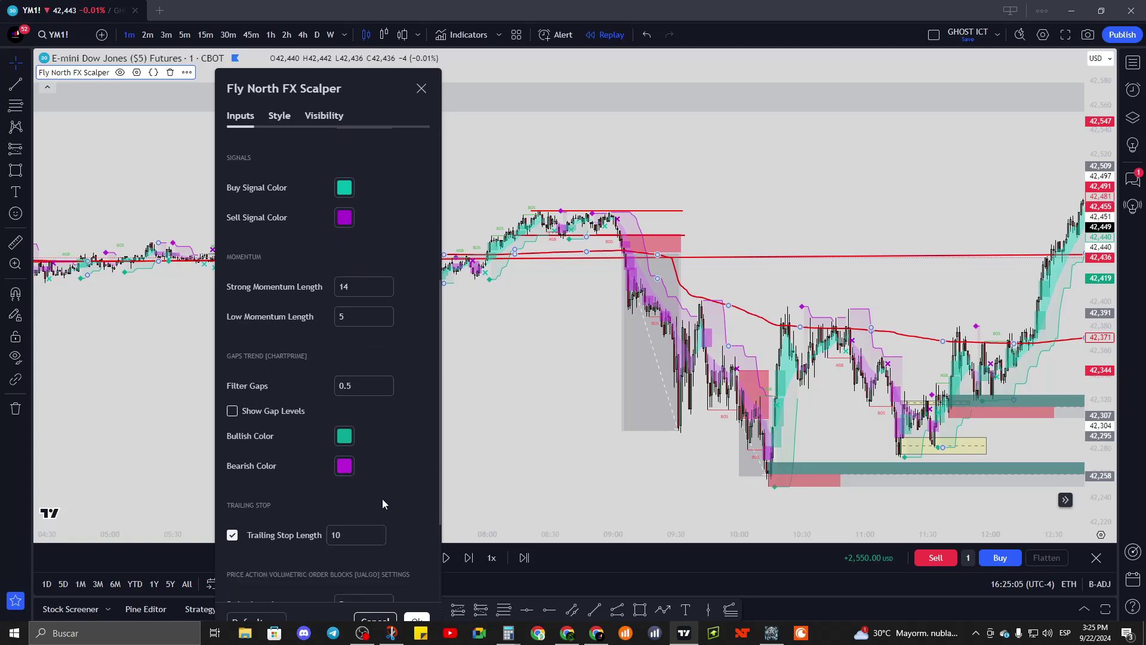
scroll(364, 418, up, 5)
scroll(320, 311, up, 1)
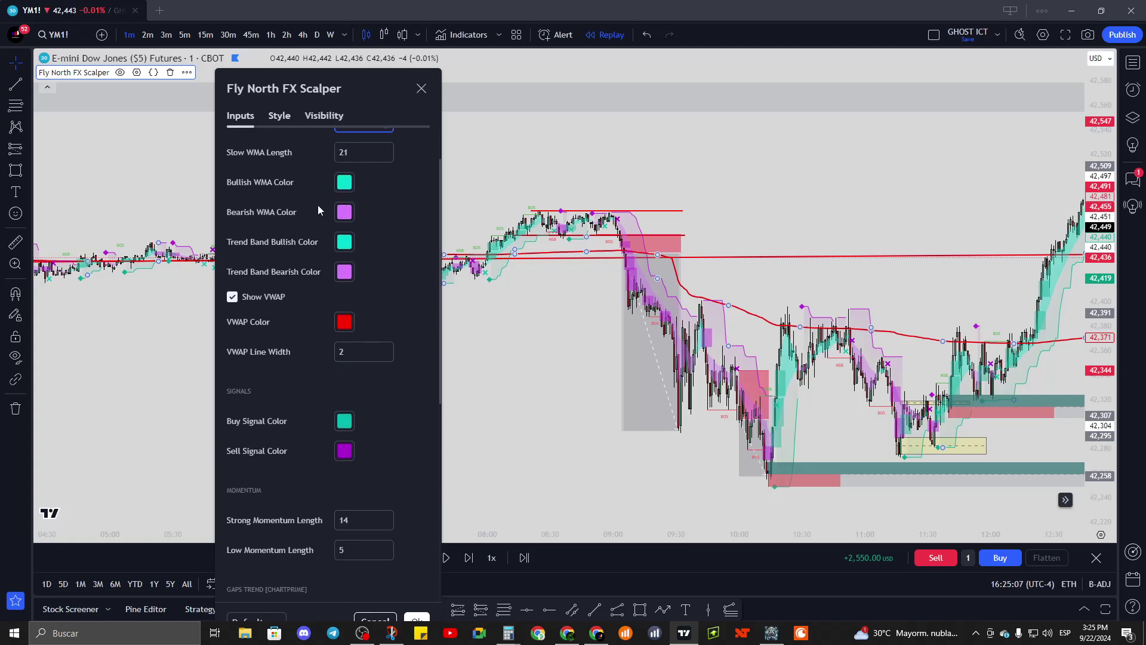
scroll(310, 425, down, 1)
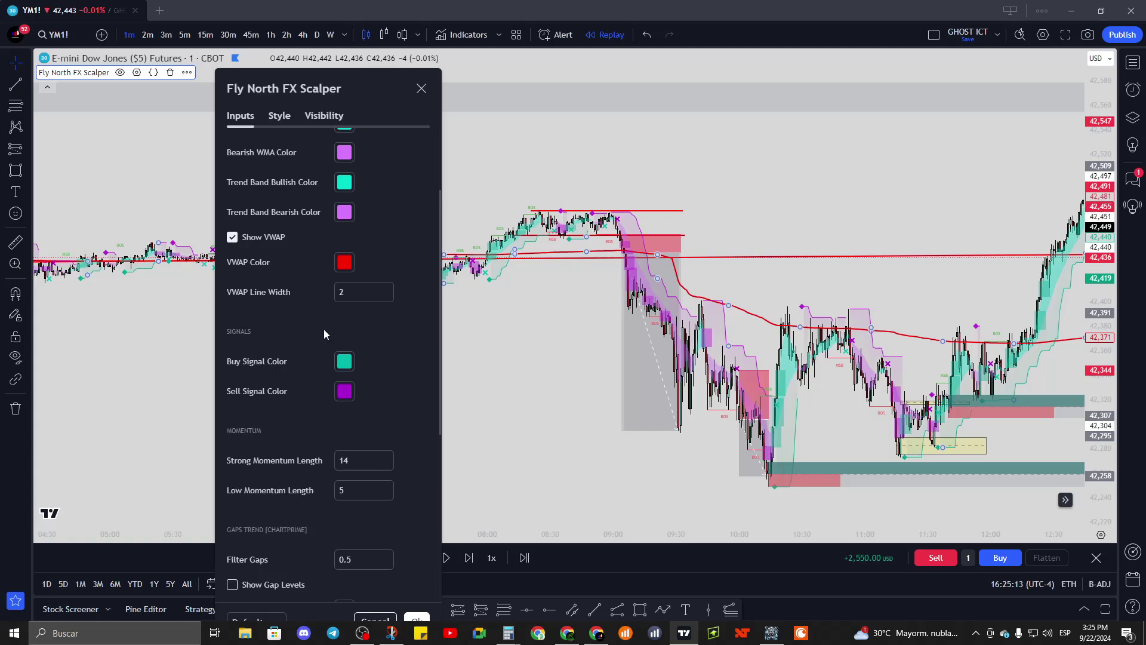
scroll(327, 346, down, 3)
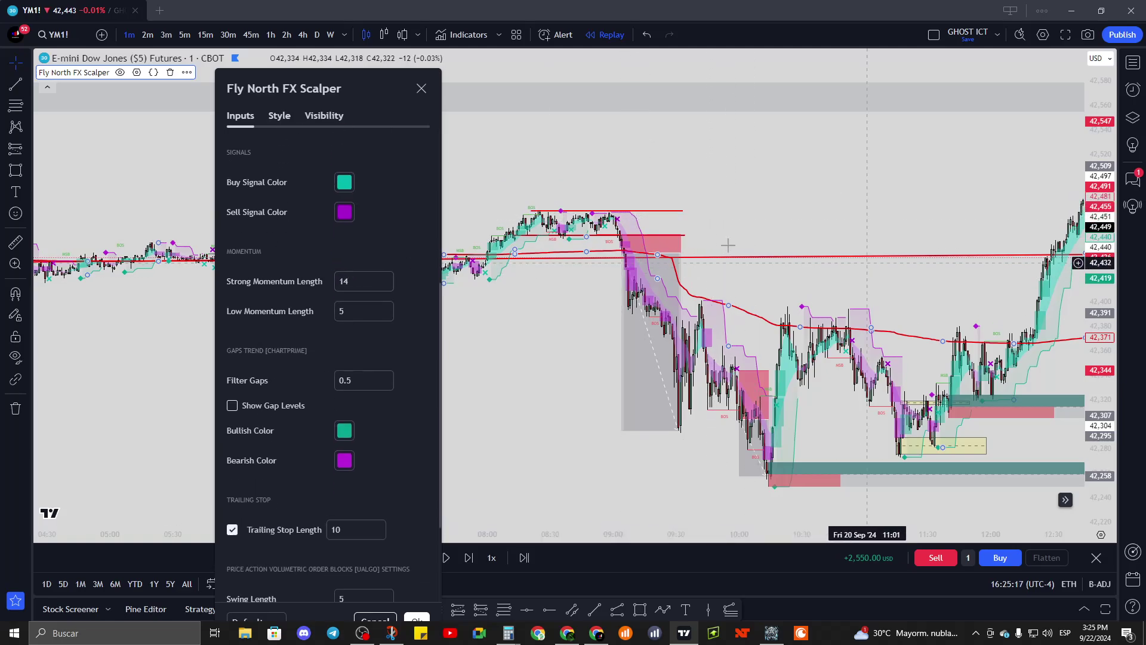
scroll(322, 346, down, 1)
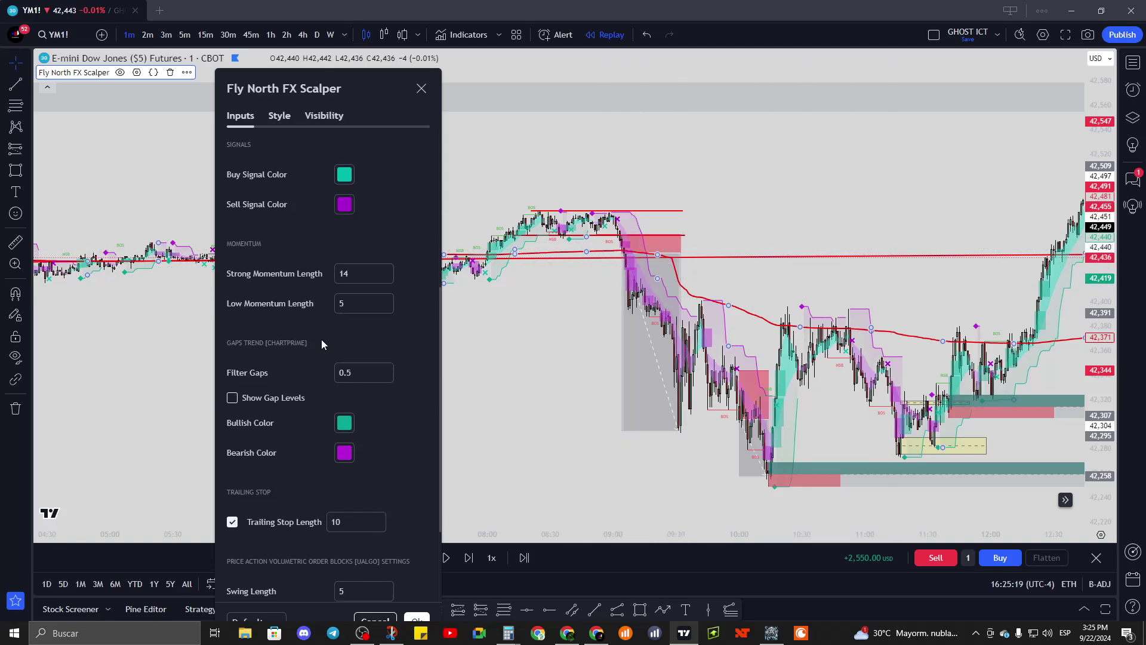
scroll(322, 344, down, 2)
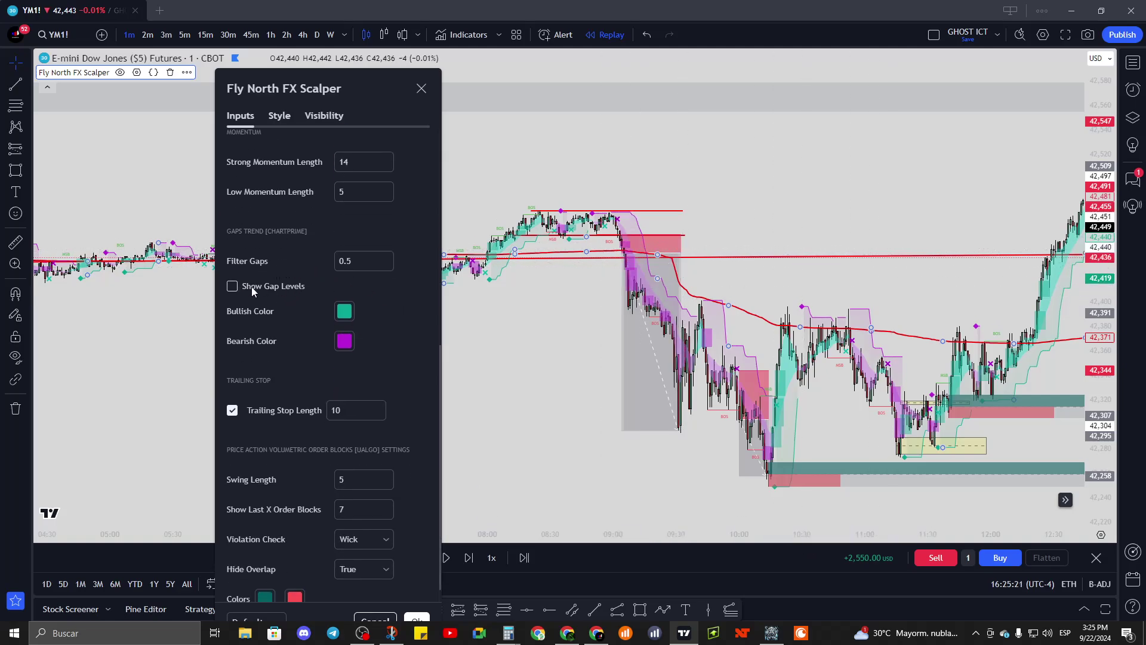
scroll(280, 353, down, 1)
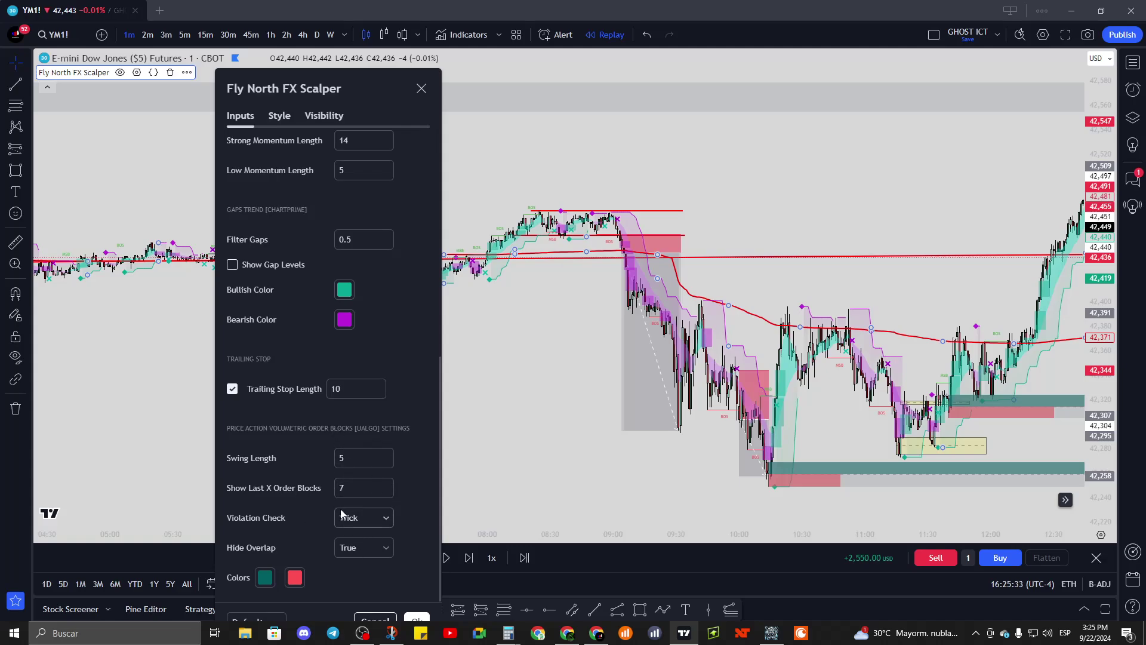
scroll(363, 514, up, 7)
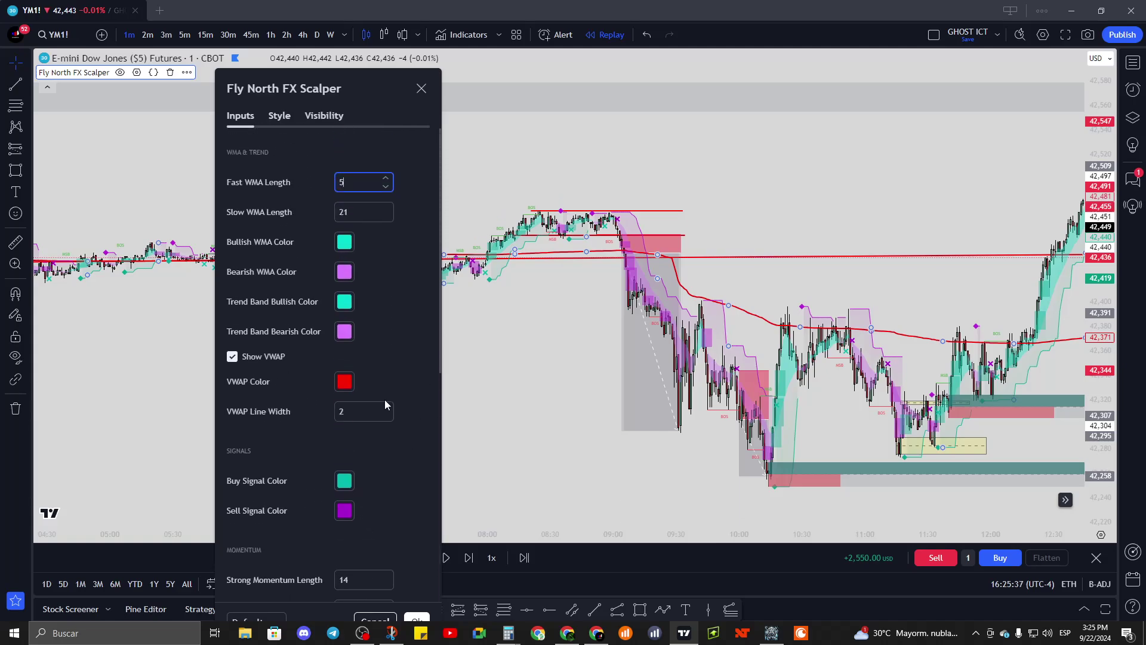
scroll(384, 399, down, 7)
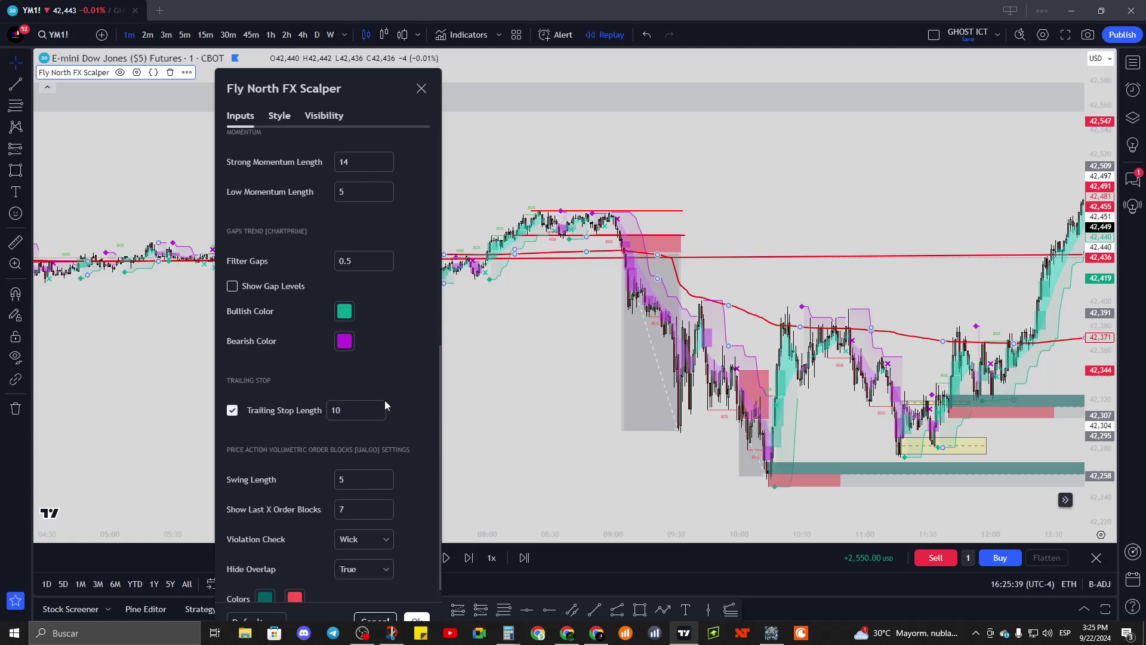
scroll(385, 400, down, 2)
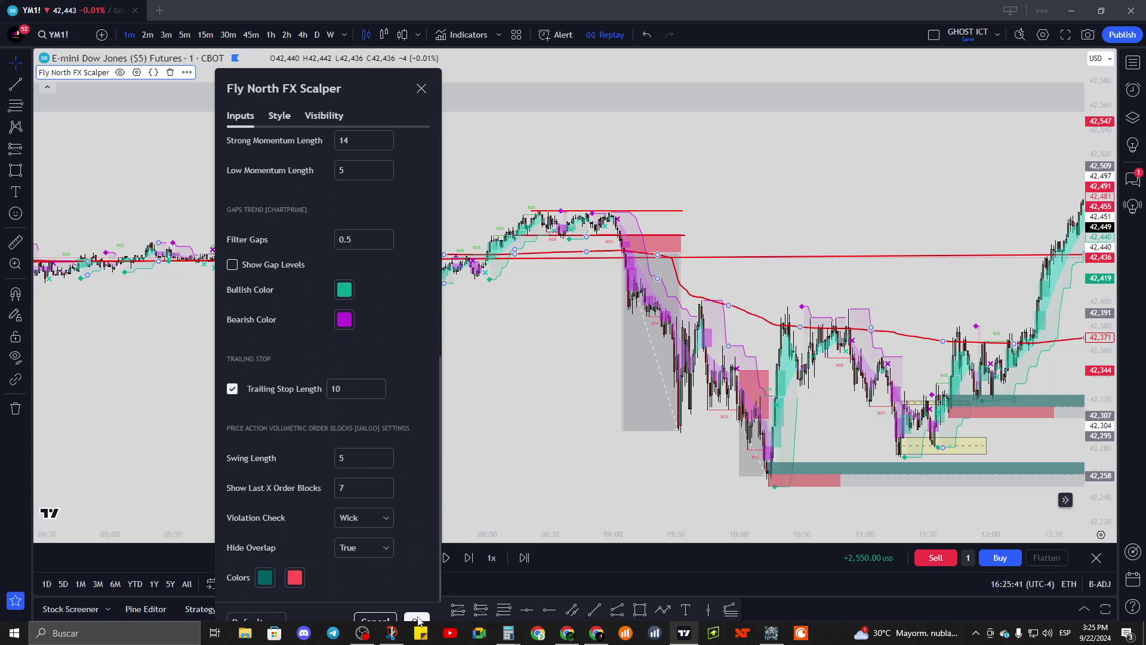